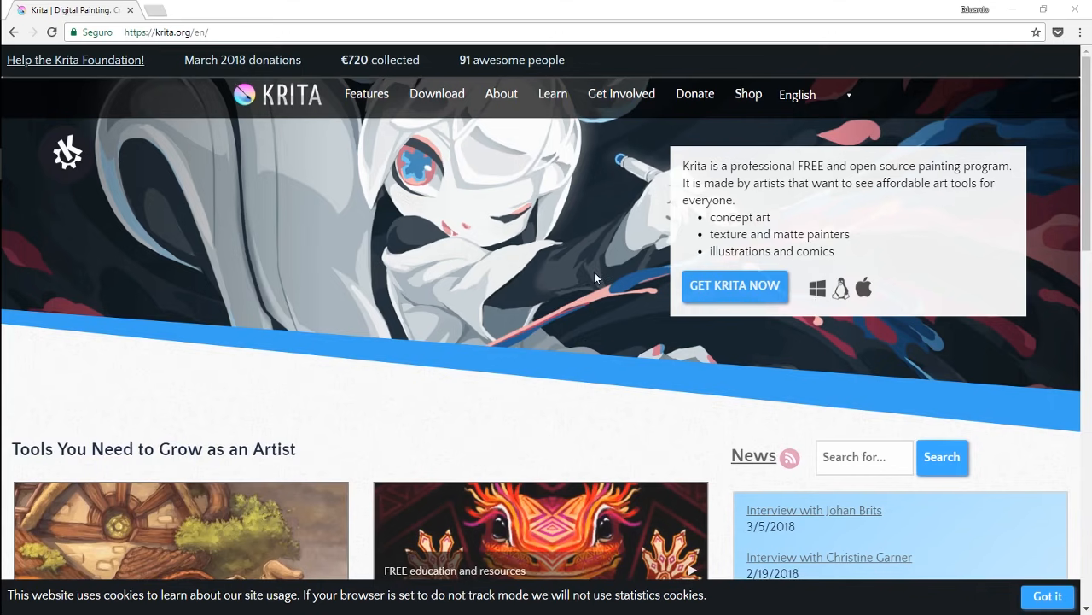
Look over the Krita website's home page, then open the artwork gallery in its features section
scroll(424, 333, "down", 5)
scroll(424, 333, "up", 5)
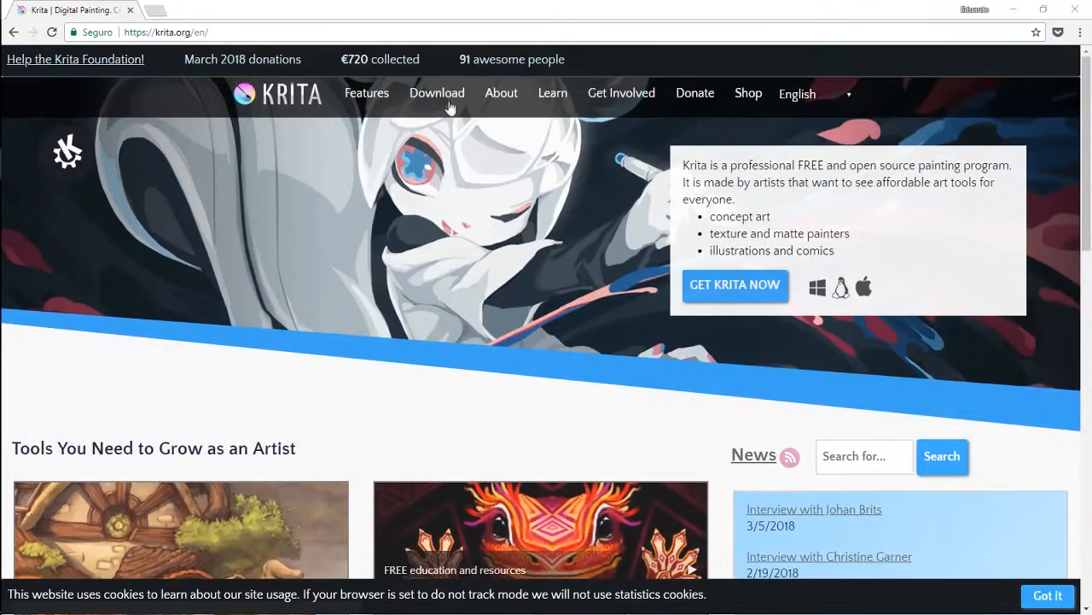
left_click(363, 96)
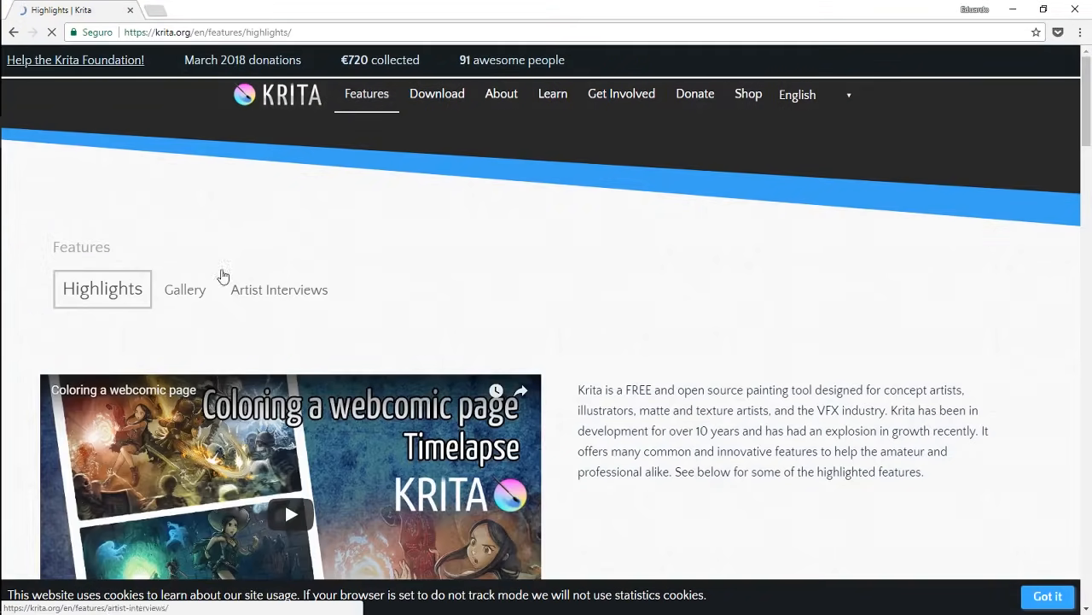
left_click(196, 295)
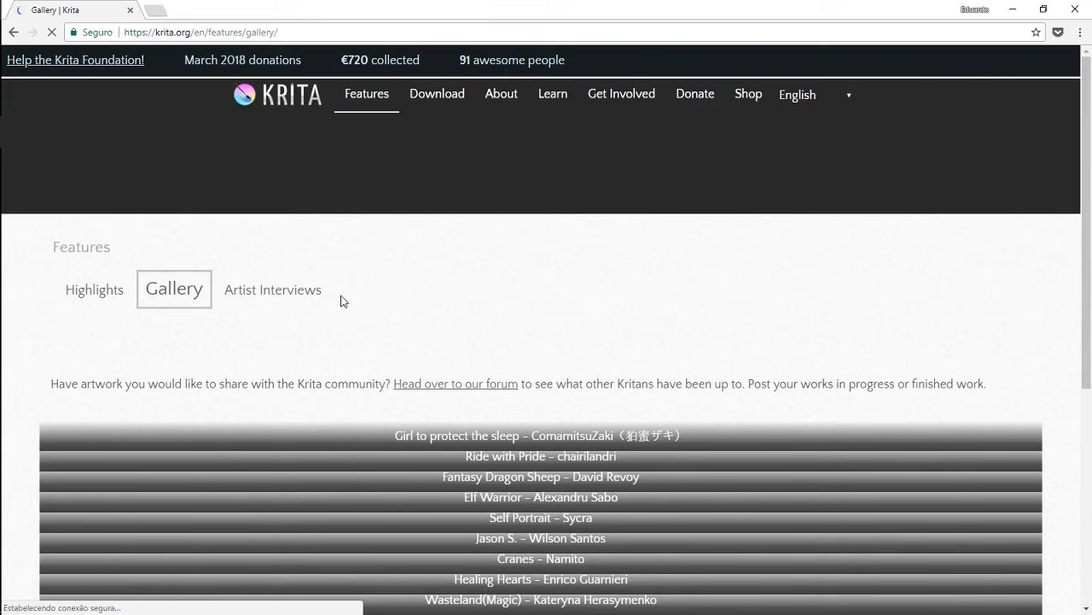
Examine the artworks in the gallery, view the Fantasy Dragon Sheep painting at full size, and return to the previous page
scroll(601, 253, "down", 2)
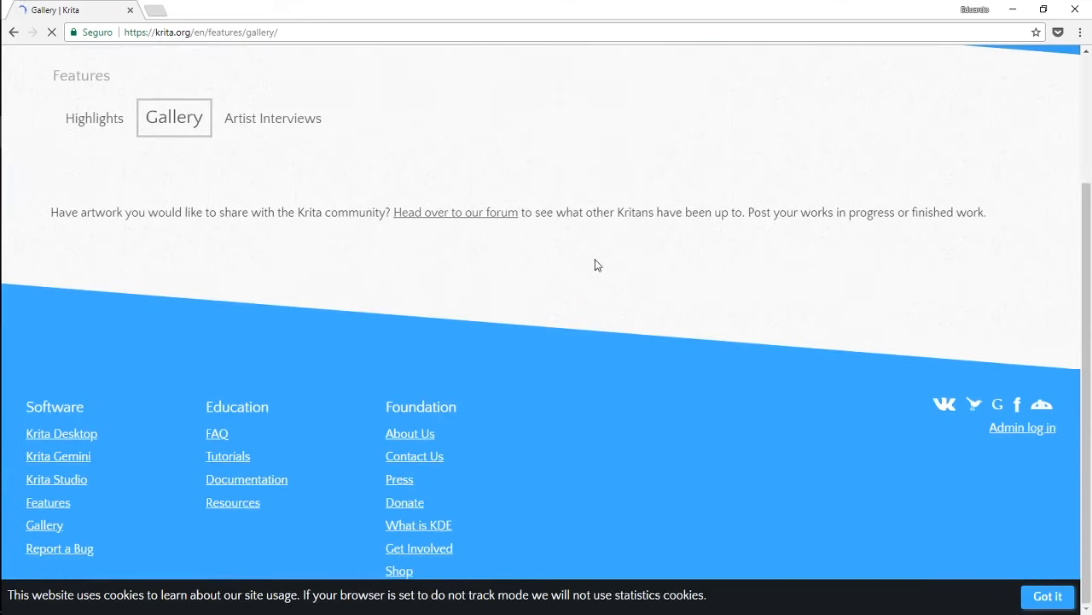
scroll(592, 264, "up", 2)
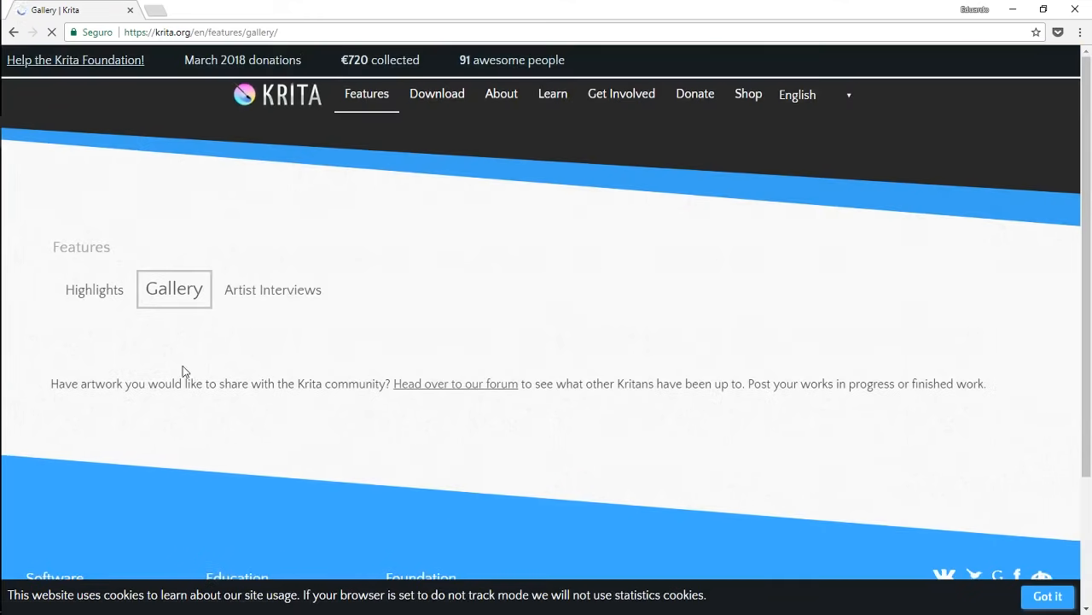
scroll(299, 231, "down", 3)
scroll(301, 231, "down", 2)
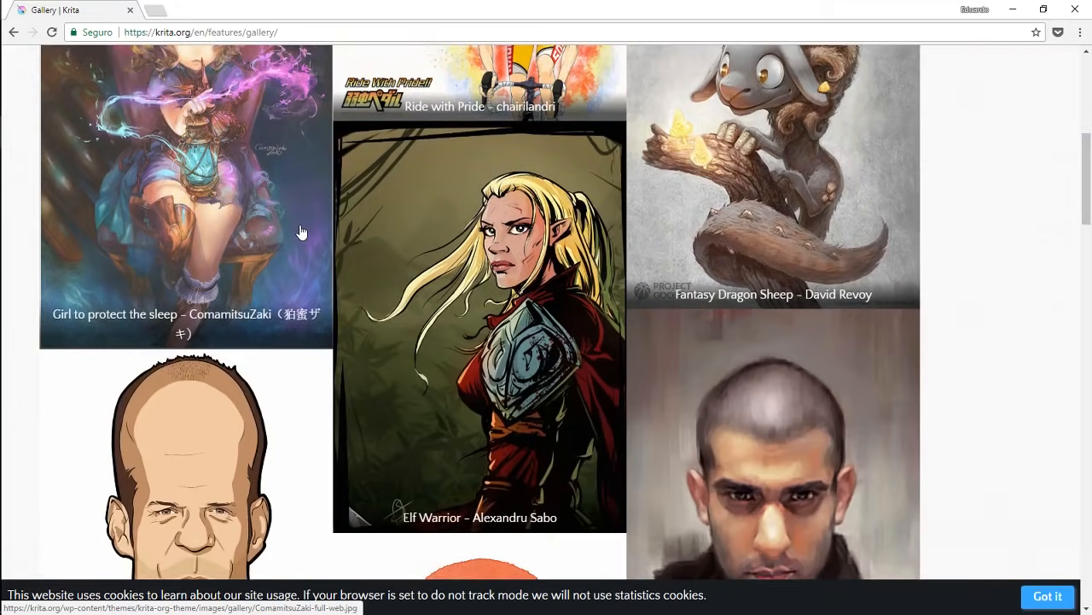
scroll(299, 231, "down", 2)
scroll(305, 234, "down", 3)
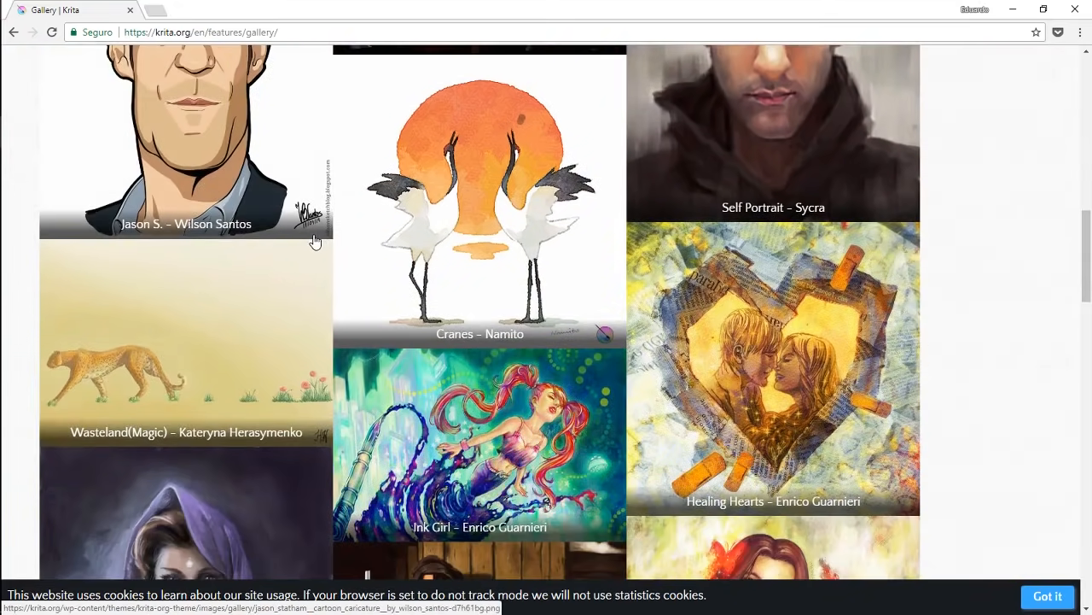
scroll(484, 426, "down", 2)
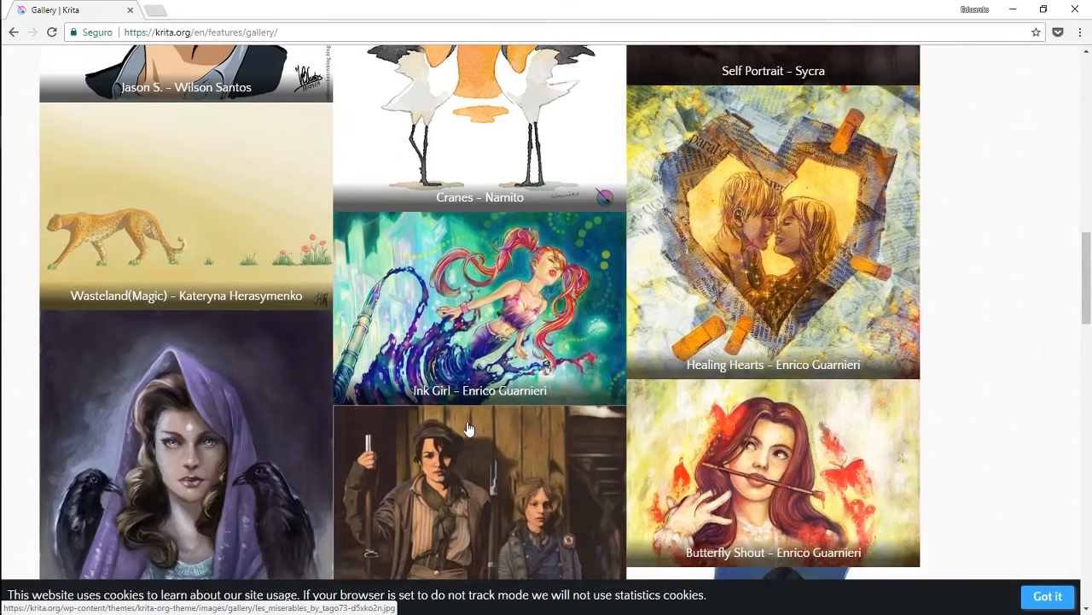
scroll(484, 426, "down", 2)
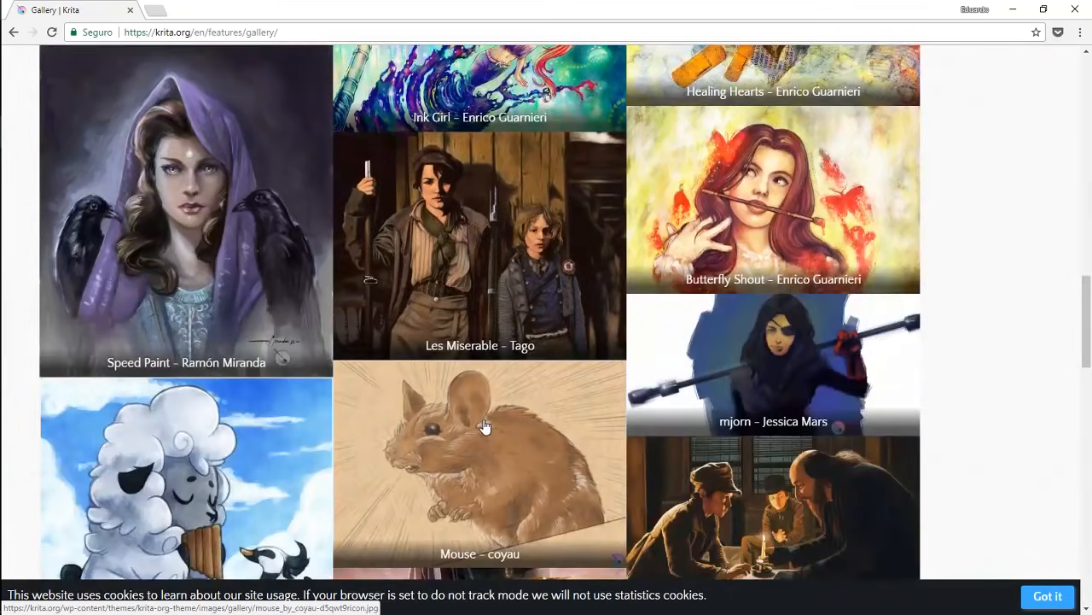
scroll(484, 426, "up", 10)
scroll(548, 367, "down", 3)
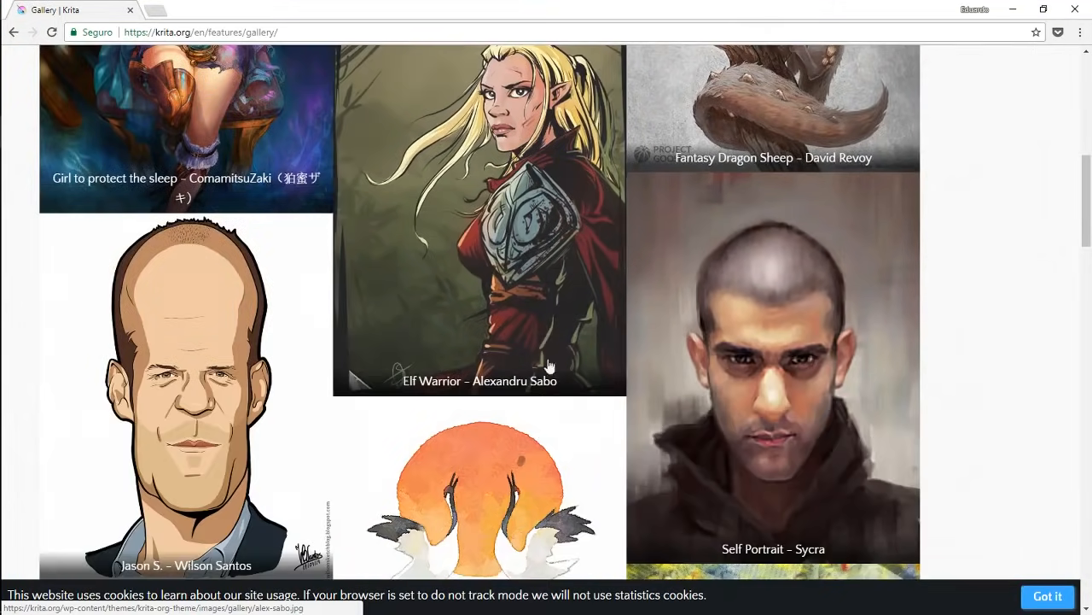
scroll(473, 303, "down", 2)
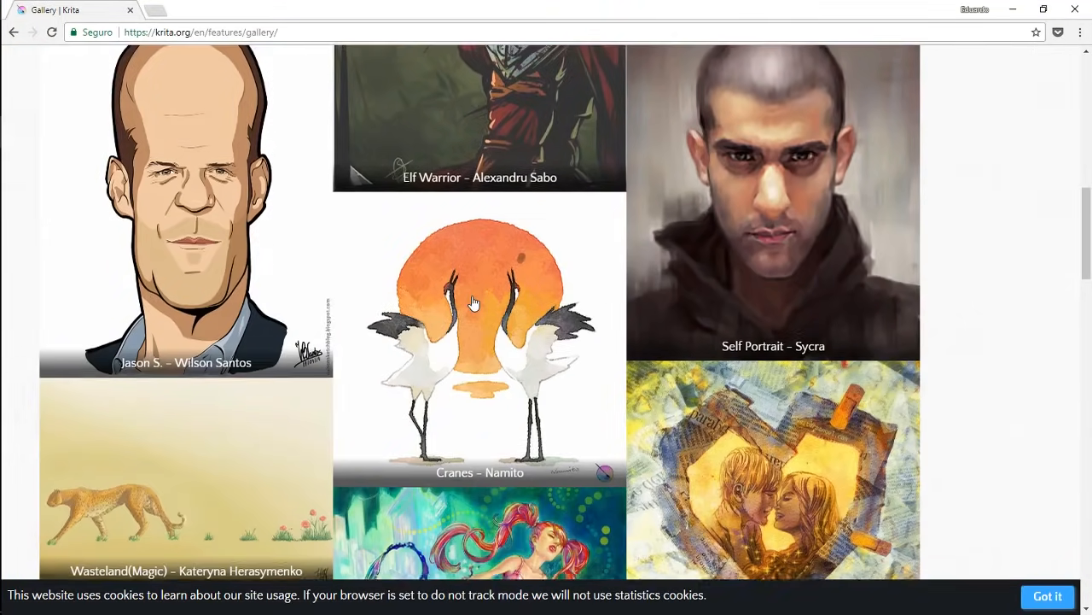
scroll(403, 282, "up", 5)
scroll(401, 299, "down", 5)
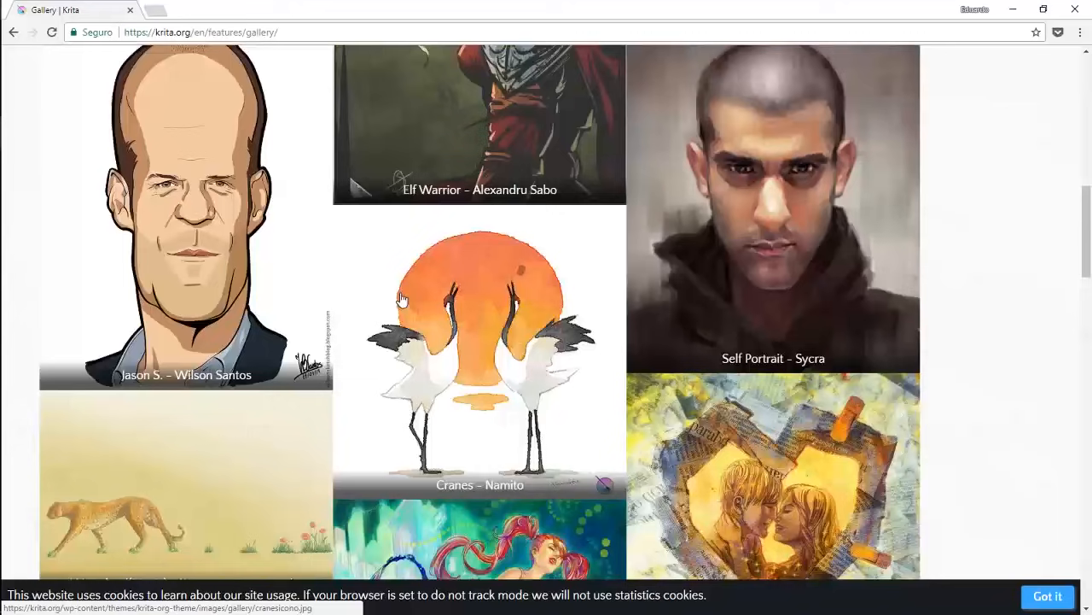
scroll(401, 299, "down", 2)
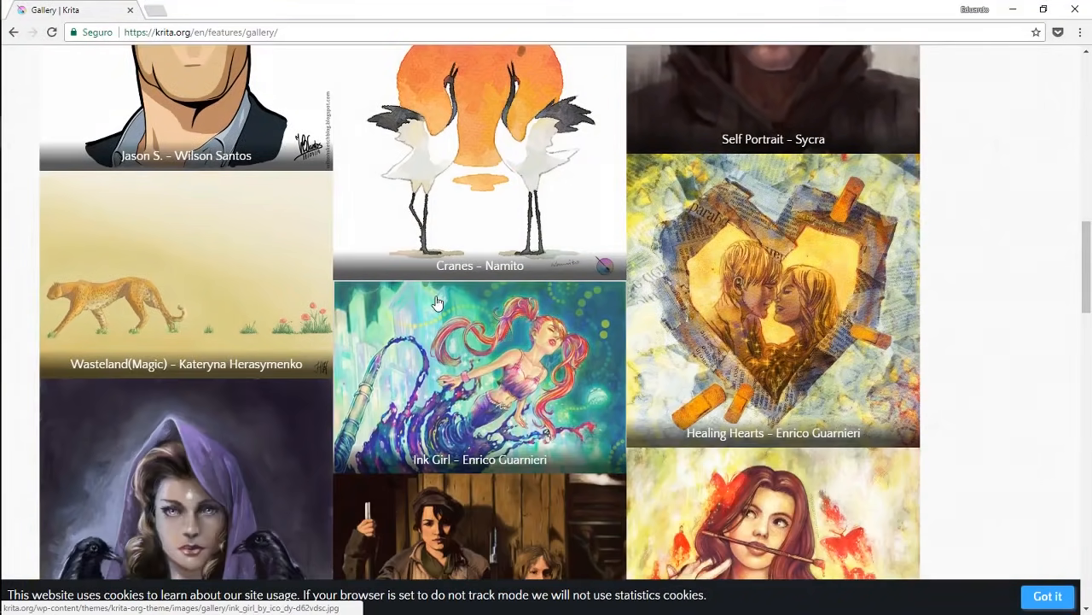
scroll(438, 295, "up", 7)
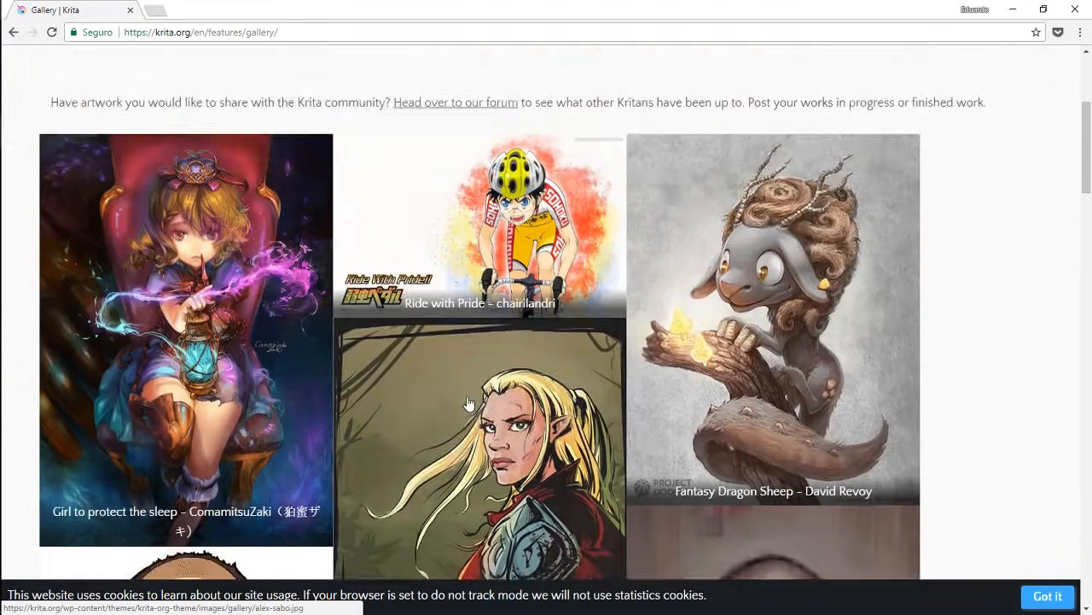
scroll(760, 384, "down", 2)
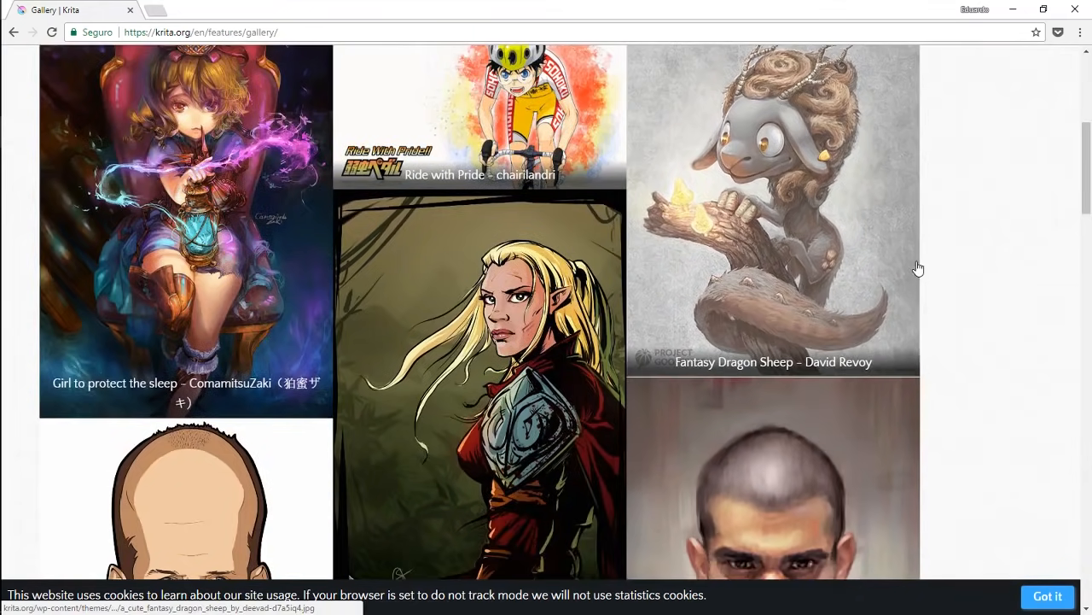
left_click(807, 209)
left_click(12, 34)
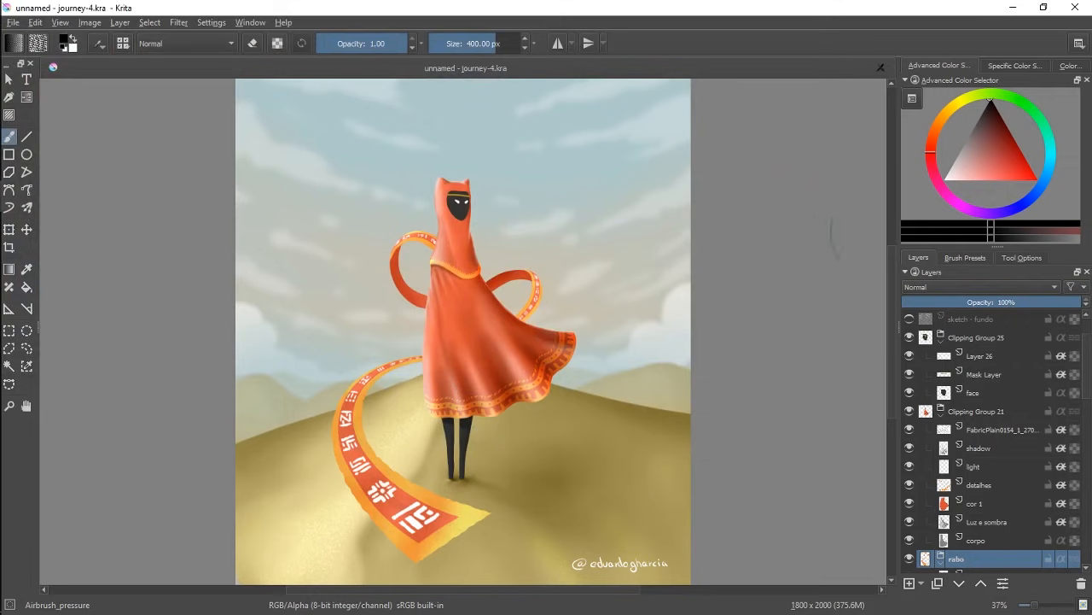
Switch to Krita, close the journey-4.kra painting, and open the setup for a new document
left_click(881, 68)
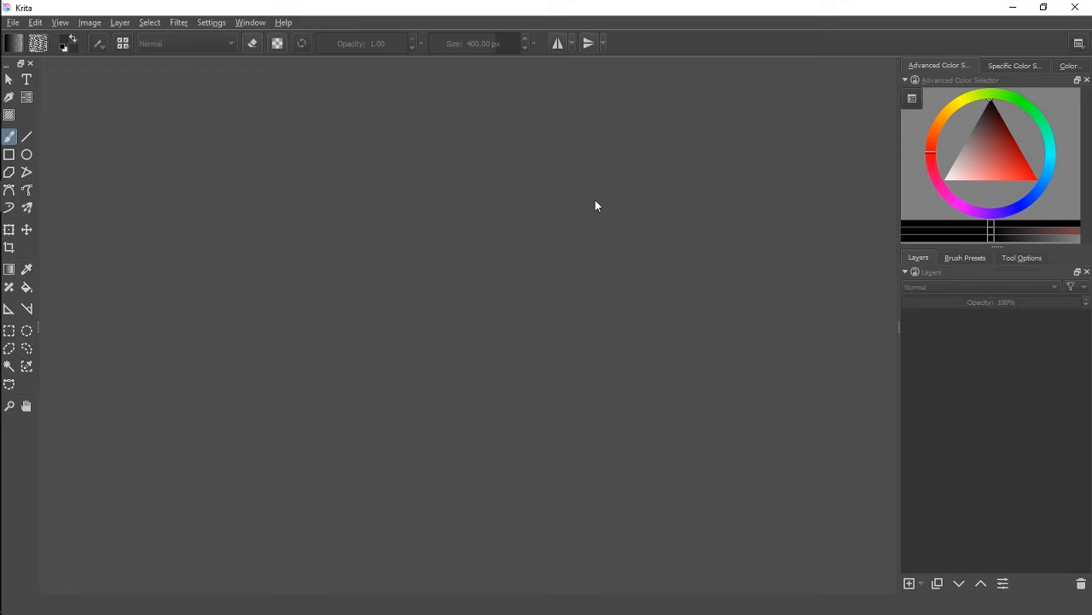
left_click(13, 22)
left_click(46, 51)
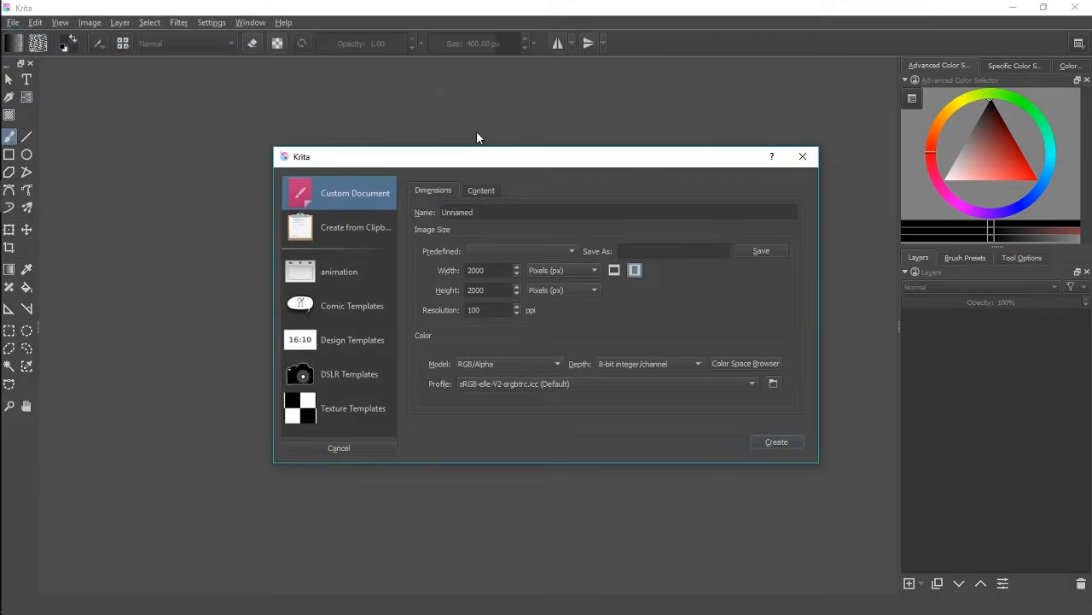
Review the new-document options from clipboard to animation, comic and design templates, including the A3 and A4 design presentations
left_click(355, 202)
key("Tab")
left_click(350, 242)
left_click(356, 271)
left_click(362, 312)
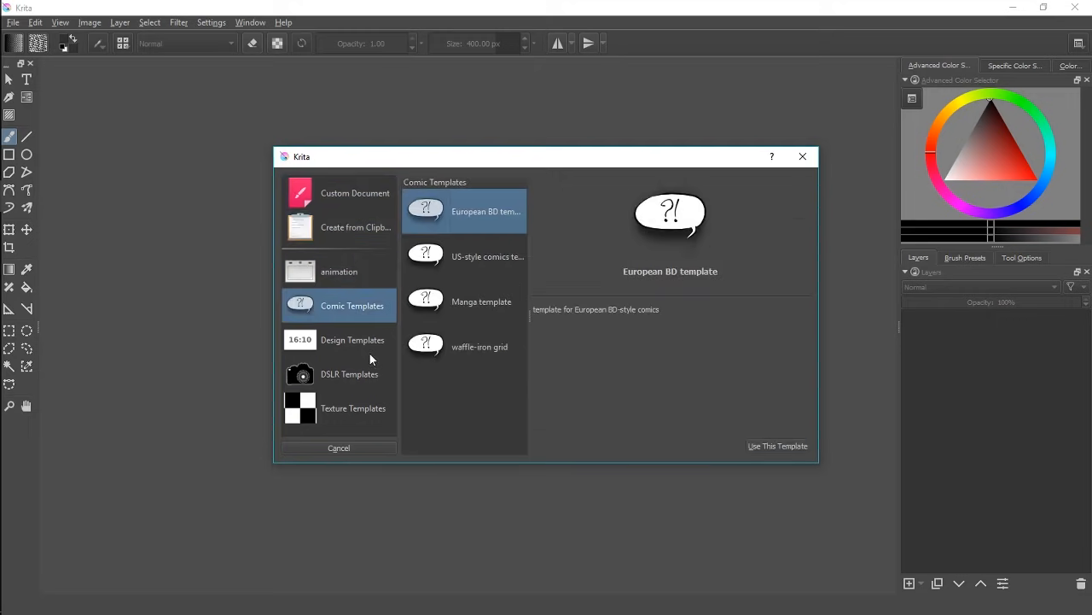
left_click(367, 341)
left_click(449, 303)
left_click(467, 334)
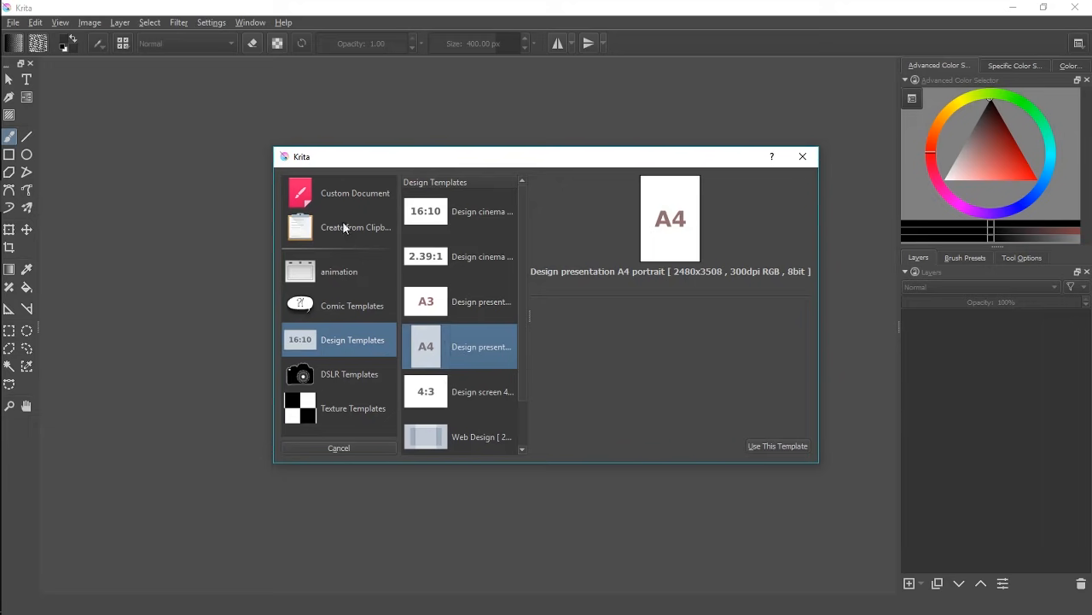
Create a custom document of 2000 x 2000 pixels at 100 ppi in RGB/Alpha with 8-bit integer depth
left_click(341, 198)
key("Tab")
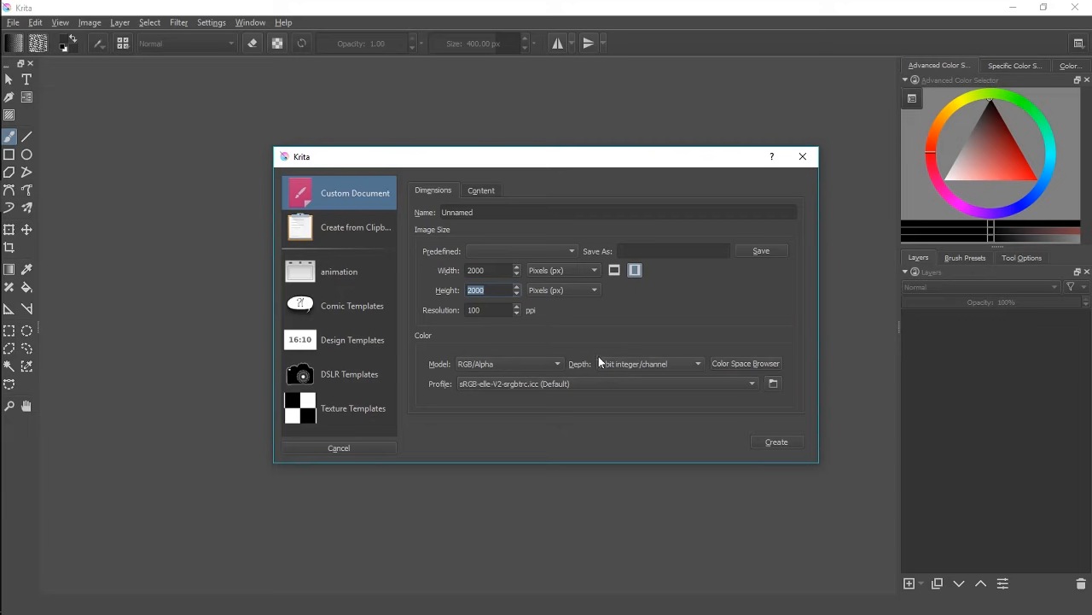
left_click(777, 442)
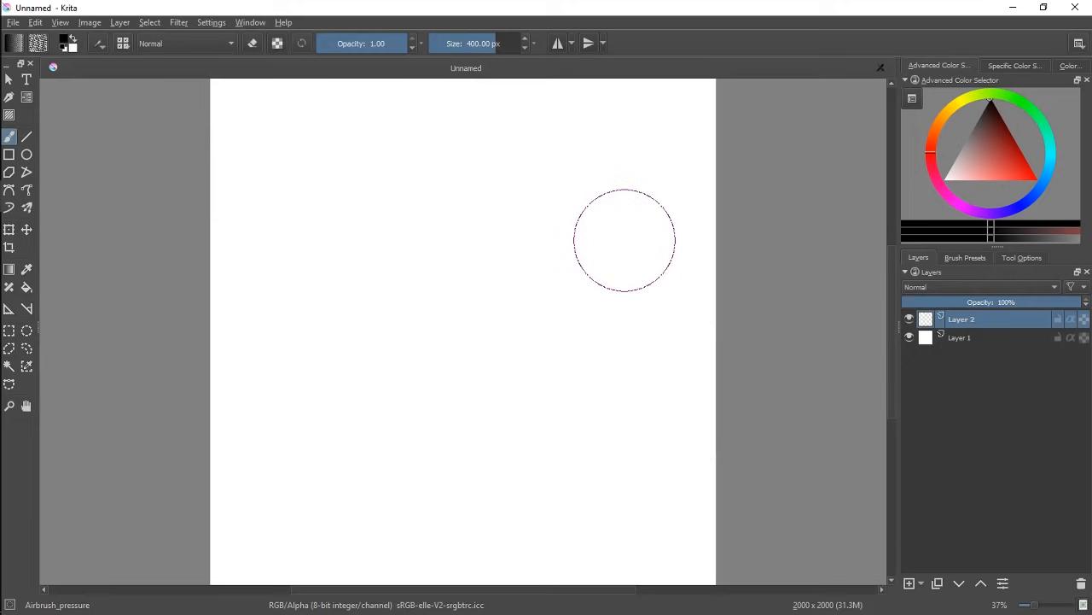
Paint a diagonal black test stroke across the upper canvas with the 400 px Airbrush_pressure brush, and undo it
left_click_drag(621, 151, 375, 293)
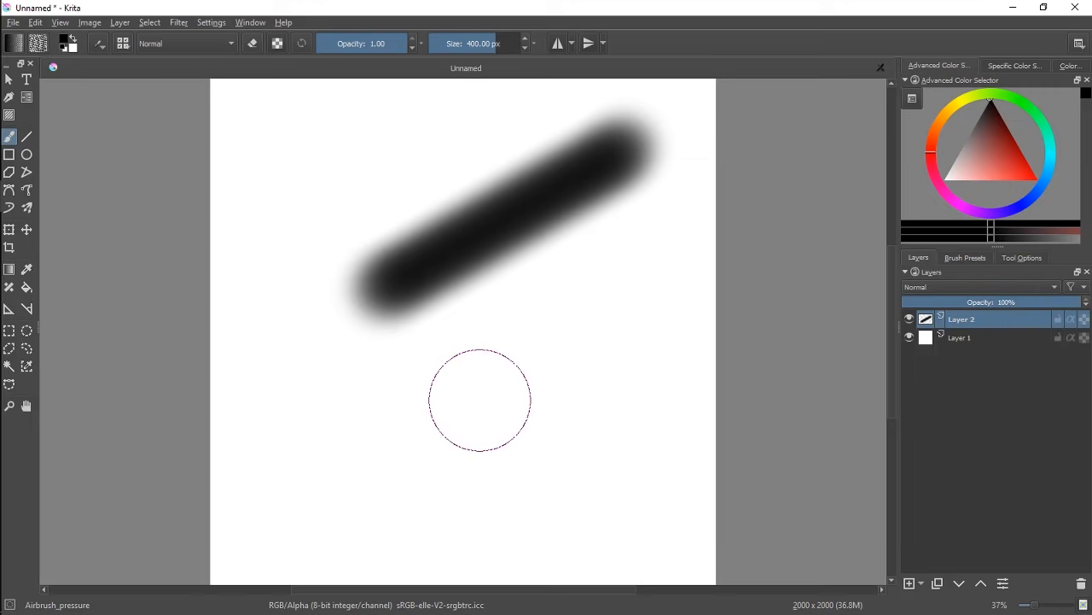
key("ctrl+z")
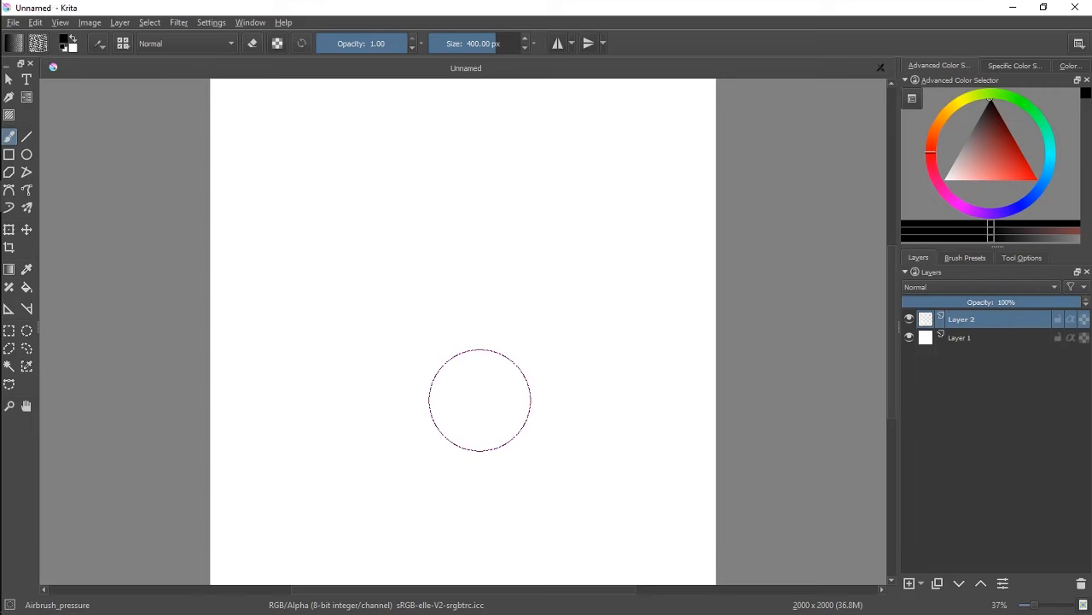
With the Ink_circle_10 brush, draw an upward arrow near the canvas's upper edge and handwrite "Toolbar" beneath it
key("slash")
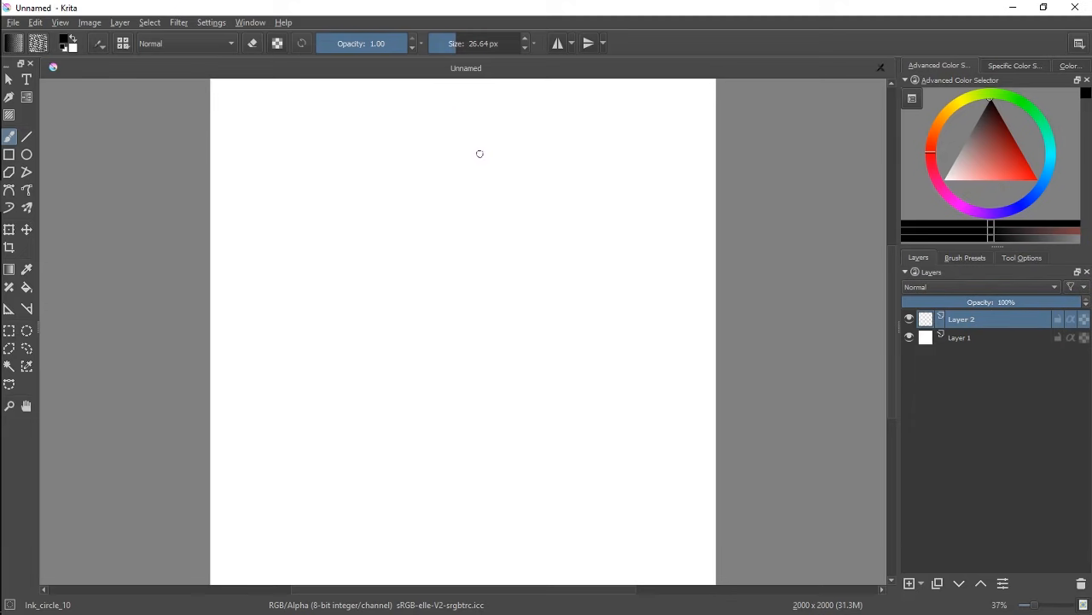
mouse_move(456, 103)
left_mouse_down()
mouse_move(457, 158)
mouse_move(469, 106)
mouse_move(461, 93)
mouse_move(467, 108)
left_mouse_up()
left_click_drag(364, 188, 405, 189)
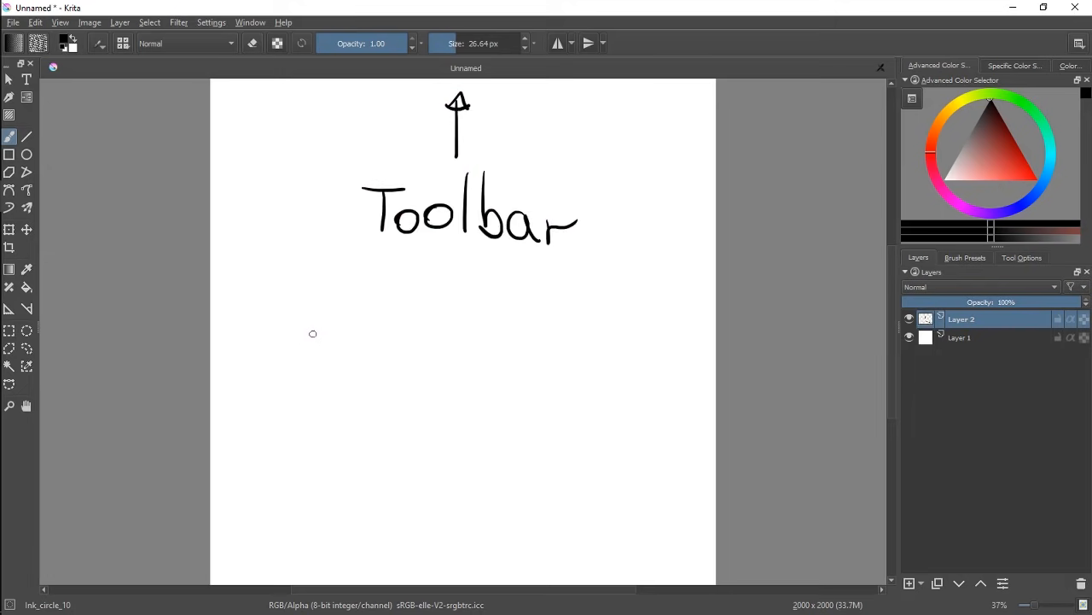
Draw an arrow pointing left near the canvas's left edge and handwrite "Toobox" beneath it
mouse_move(312, 333)
left_mouse_down()
mouse_move(251, 330)
mouse_move(255, 315)
mouse_move(256, 345)
left_mouse_up()
left_click_drag(238, 382, 273, 382)
left_click_drag(250, 386, 251, 428)
left_click_drag(270, 408, 266, 420)
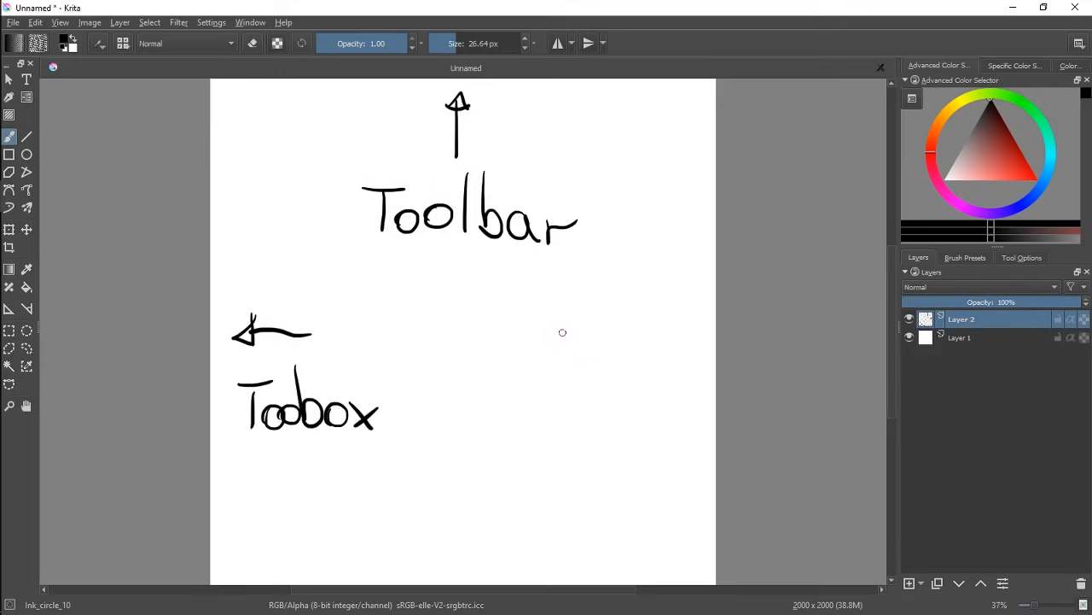
Draw an arrow pointing right in the right half of the canvas and handwrite "Sidebar" beneath it
mouse_move(548, 336)
left_mouse_down()
mouse_move(594, 337)
mouse_move(605, 316)
mouse_move(602, 353)
left_mouse_up()
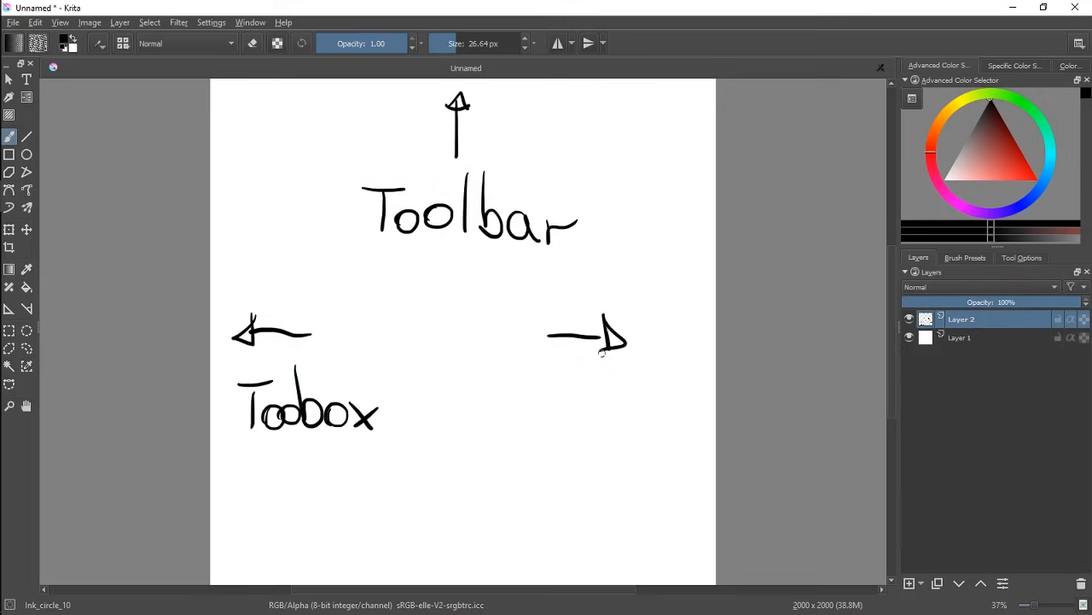
mouse_move(518, 391)
left_mouse_down()
mouse_move(505, 434)
mouse_move(554, 441)
left_mouse_up()
mouse_move(553, 390)
left_mouse_down()
mouse_move(561, 434)
mouse_move(589, 440)
left_mouse_up()
left_click_drag(602, 383, 608, 442)
mouse_move(645, 424)
left_mouse_down()
mouse_move(633, 442)
mouse_move(647, 443)
left_mouse_up()
left_click_drag(653, 422, 679, 417)
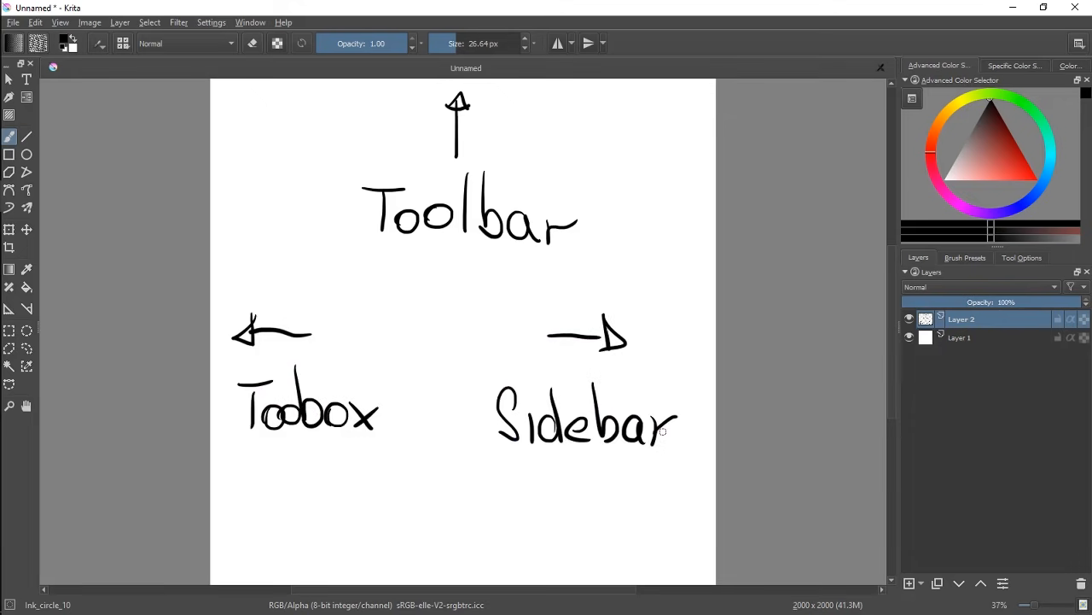
Draw a large circle around the "Toobox" label and its arrow, and hide Layer 2
left_click_drag(352, 315, 346, 272)
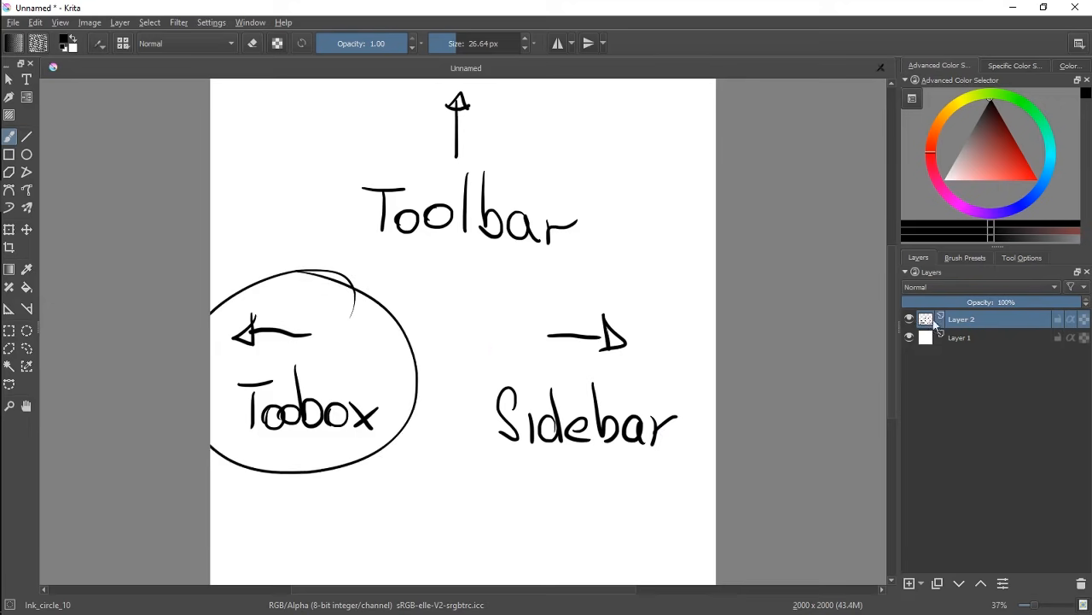
left_click(909, 320)
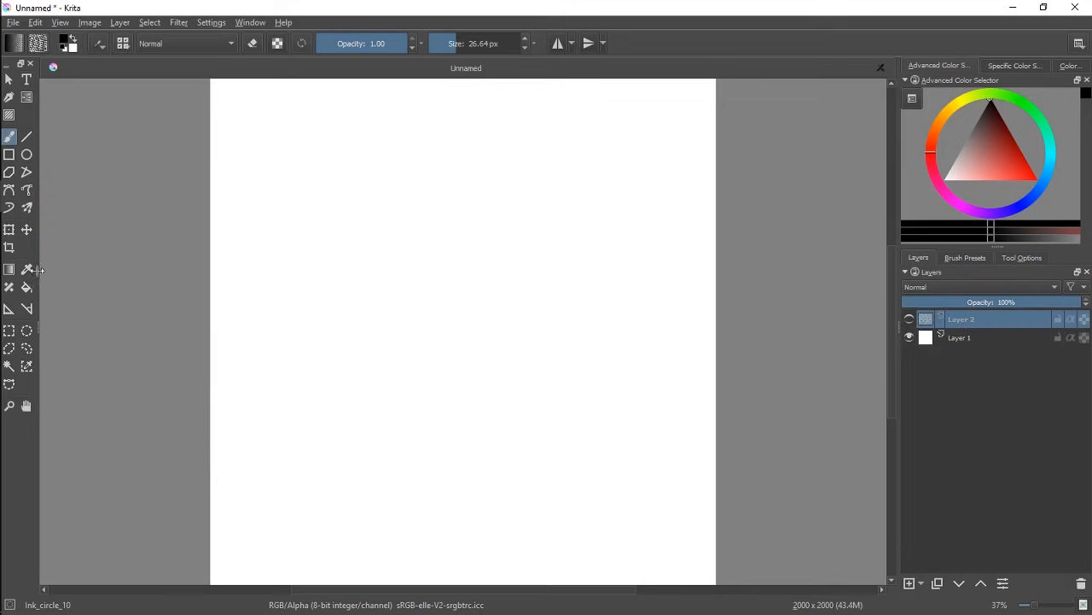
Go through the shape selection, text and shape editing tools, ending on the Freehand Brush tool
left_click(12, 82)
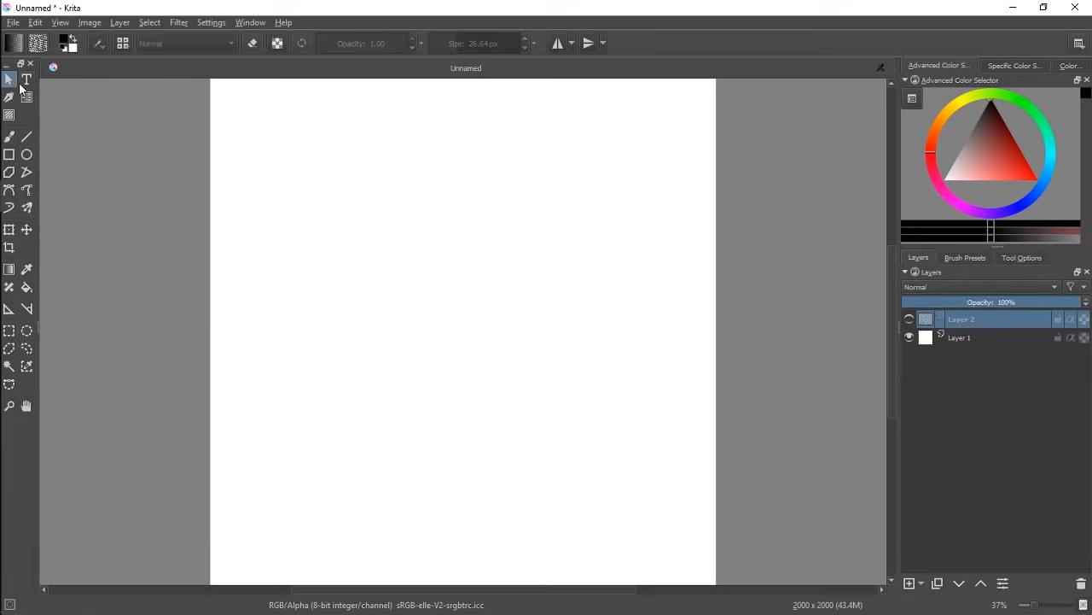
left_click(28, 82)
left_click(9, 99)
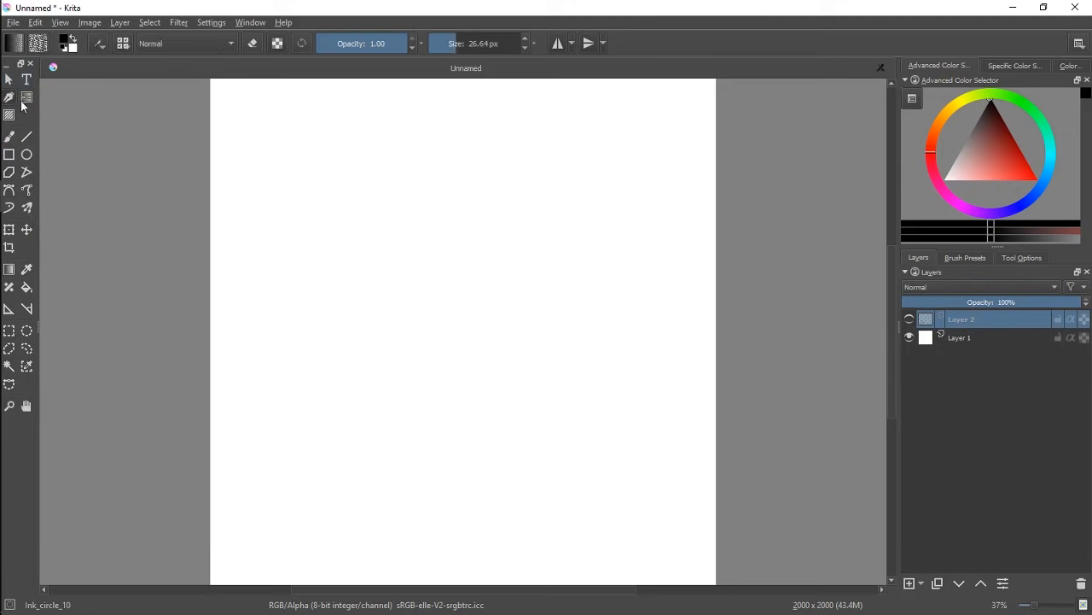
left_click(9, 79)
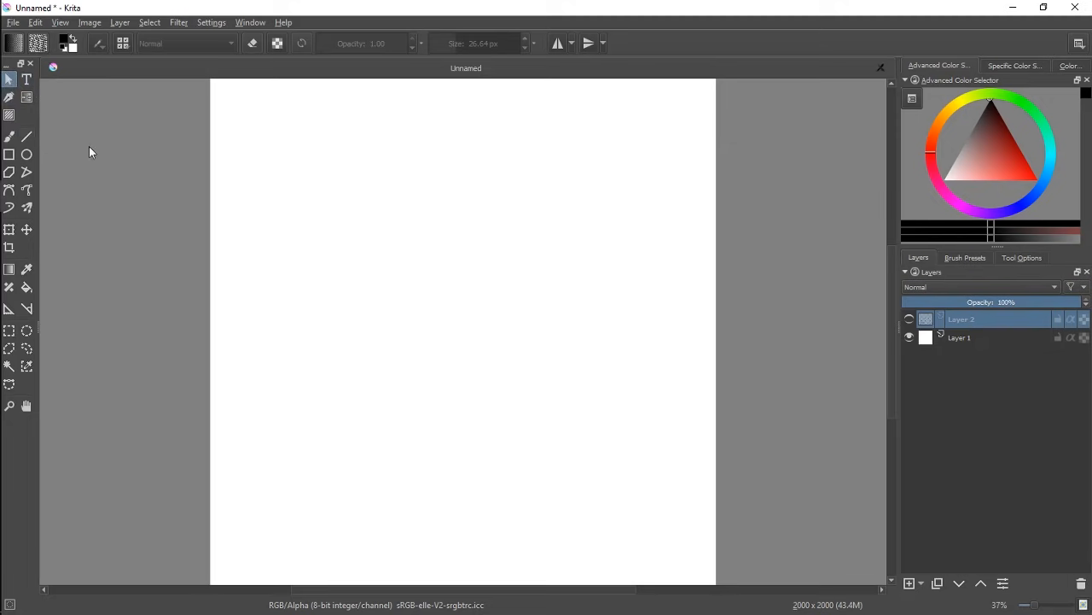
left_click(9, 138)
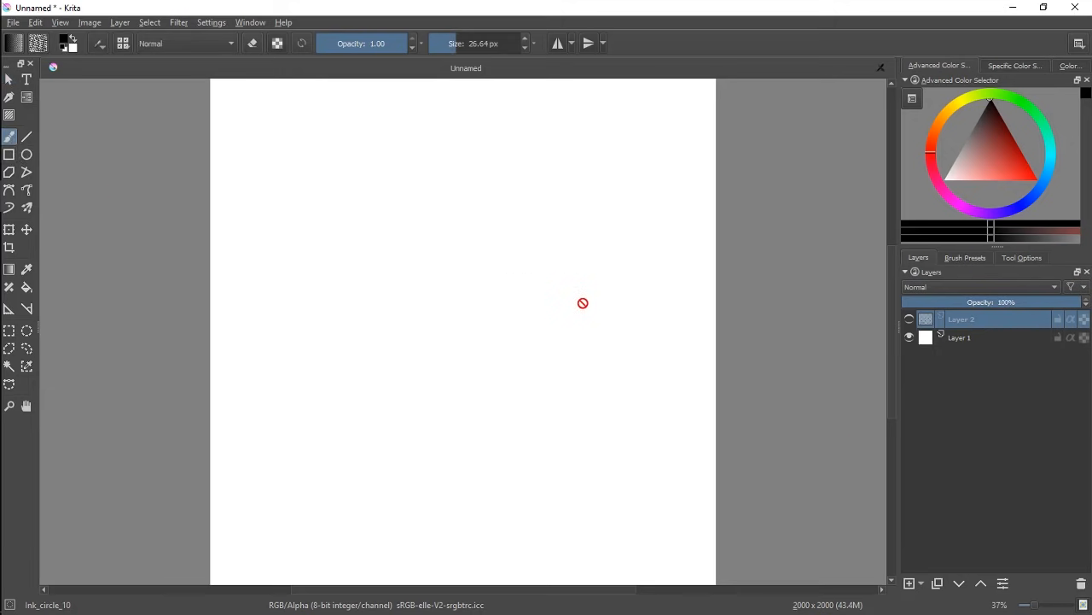
Add a paint layer above Layer 2 and try two freehand brush strokes on it, undoing each one
left_click(909, 584)
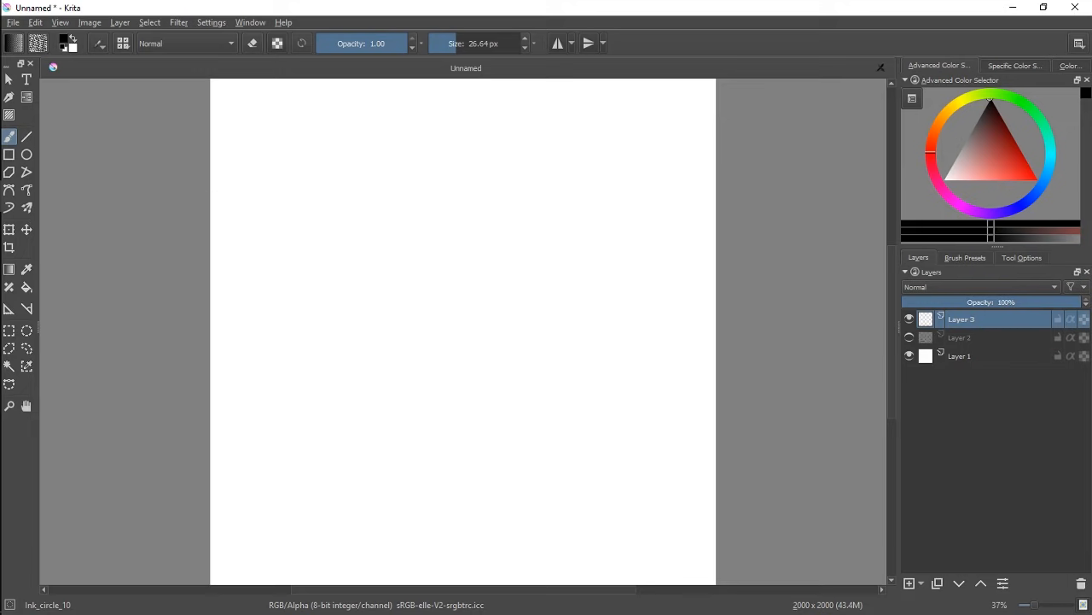
mouse_move(977, 135)
left_mouse_down()
mouse_move(997, 112)
mouse_move(988, 98)
left_mouse_up()
mouse_move(493, 158)
left_mouse_down()
mouse_move(457, 209)
mouse_move(542, 246)
mouse_move(491, 322)
left_mouse_up()
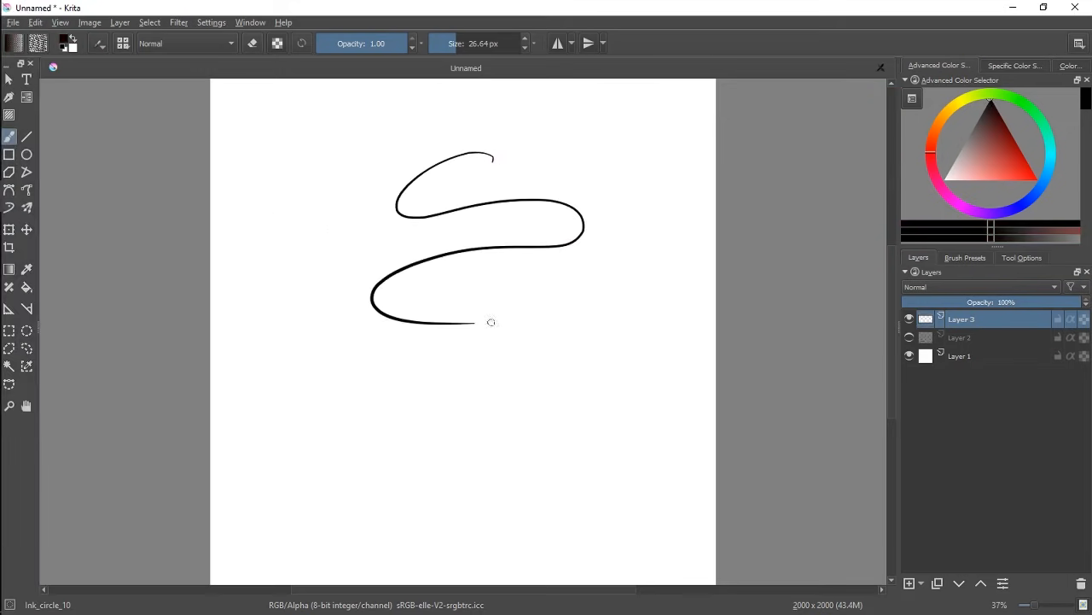
key("ctrl+z")
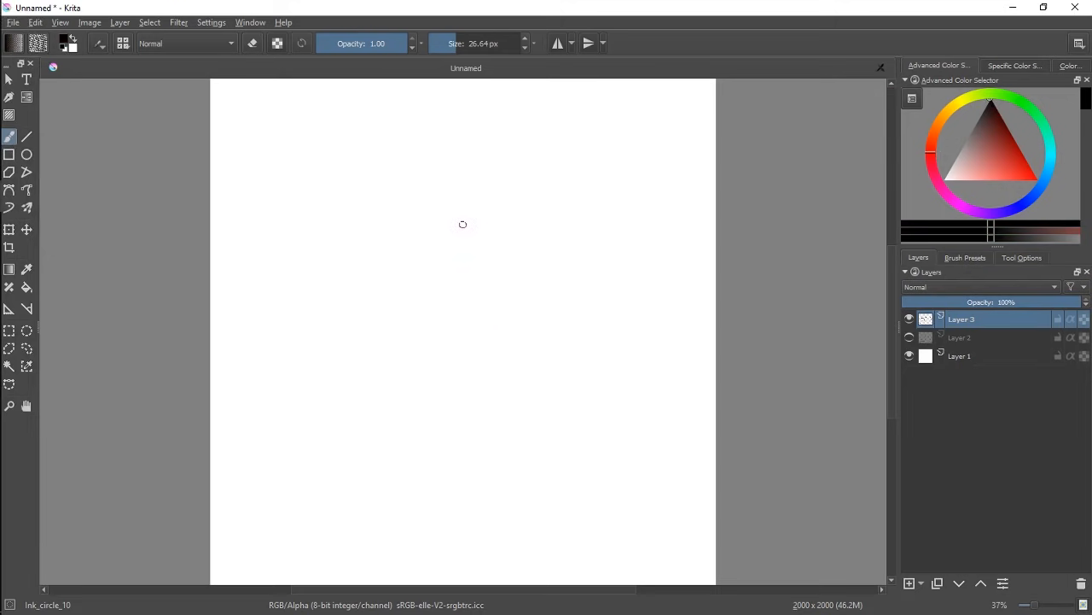
mouse_move(478, 176)
left_mouse_down()
mouse_move(478, 119)
mouse_move(466, 144)
mouse_move(493, 142)
mouse_move(462, 146)
left_mouse_up()
key("ctrl+z")
Try a thick diagonal stroke with a 209.56 px brush and a thin one at 27.20 px, and undo both
left_click_drag(460, 44, 448, 50)
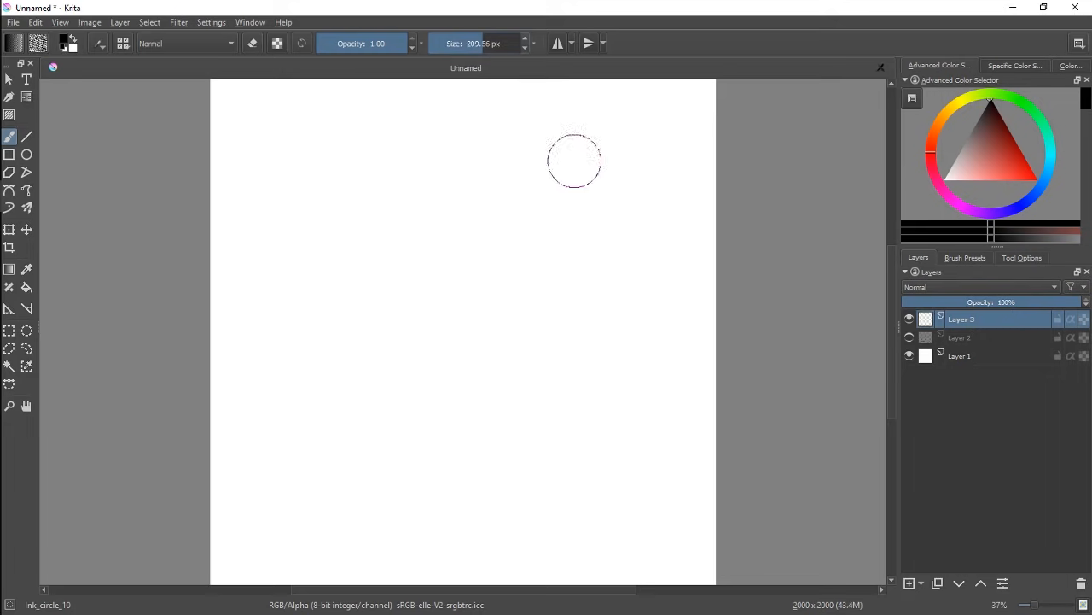
left_click_drag(621, 151, 389, 259)
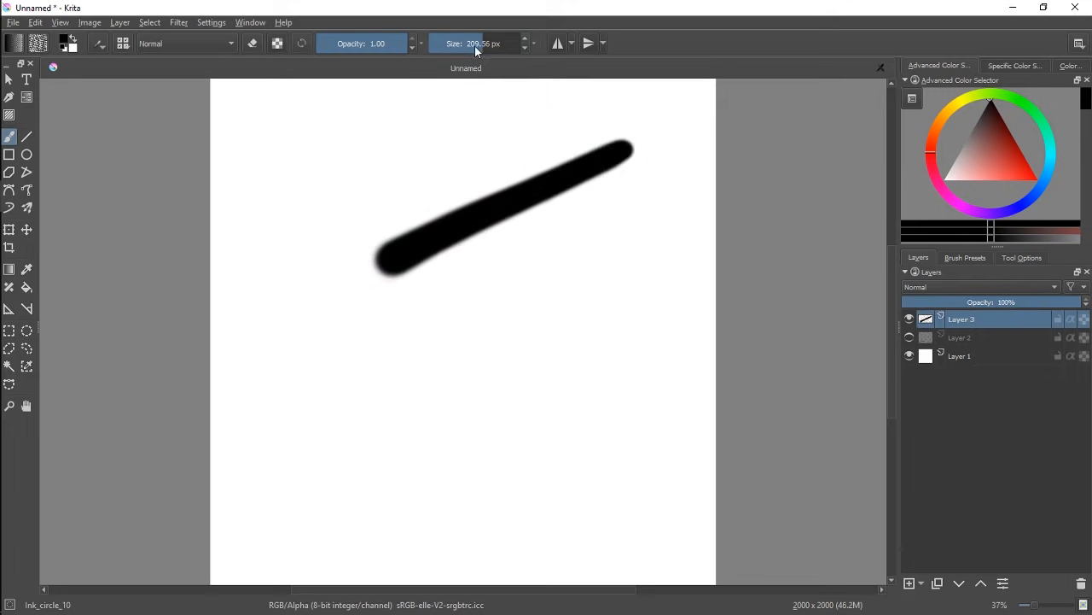
left_click_drag(455, 44, 461, 44)
left_click_drag(651, 200, 450, 317)
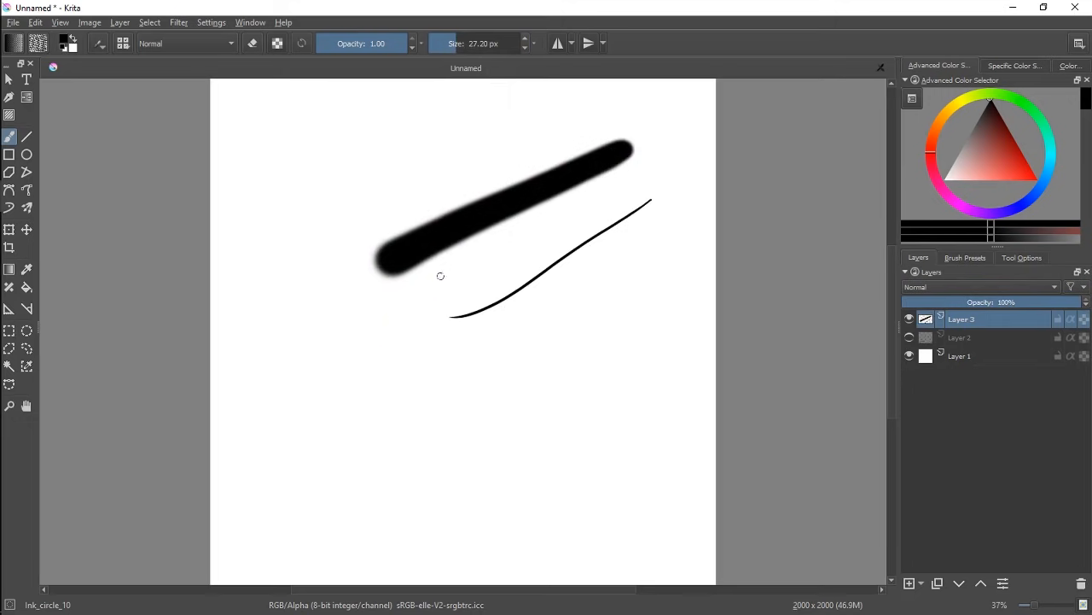
key("ctrl+z")
key("ctrl+z")
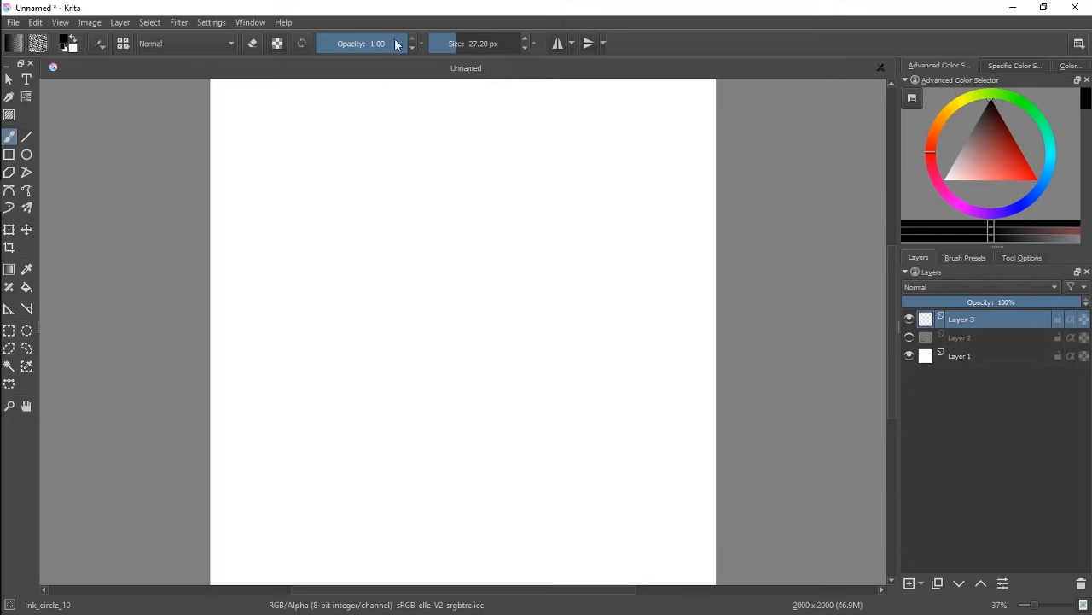
Paint three parallel diagonal strokes across the canvas centre with brush opacity 0.34 and size 186.58 px
left_click_drag(396, 44, 349, 48)
left_click_drag(474, 53, 483, 49)
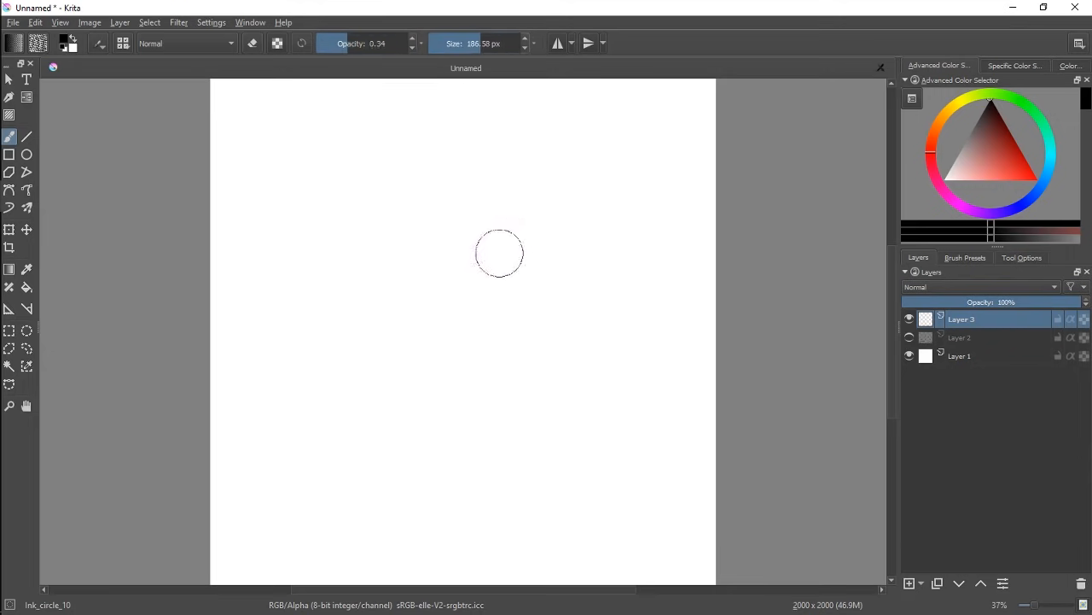
left_click_drag(578, 192, 344, 308)
left_click_drag(557, 234, 344, 358)
left_click_drag(562, 268, 376, 391)
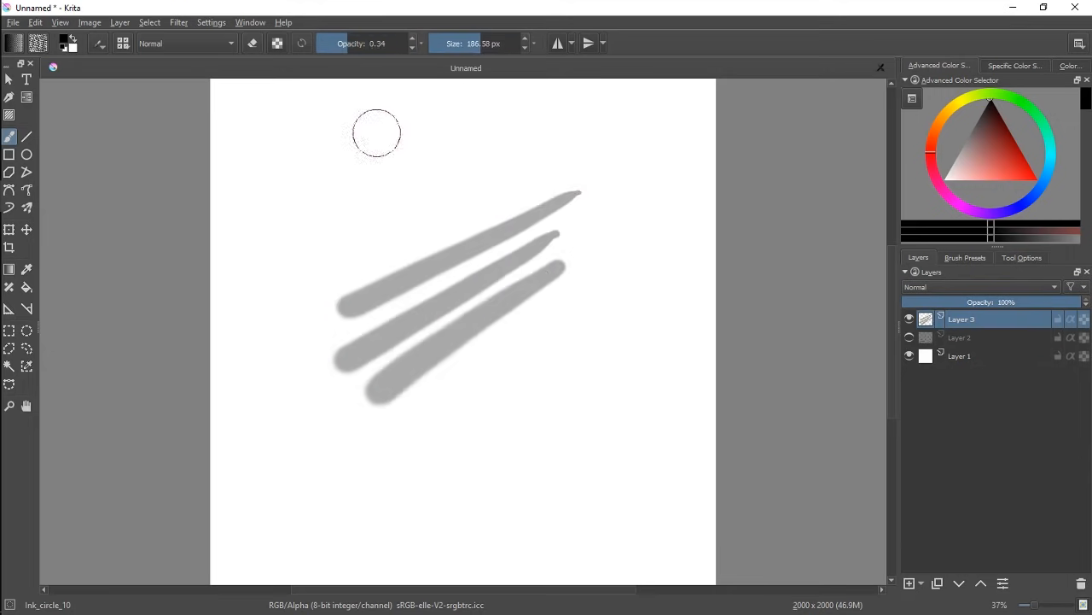
Raise the brush opacity to 0.66 and paint three diagonal strokes below the light grey ones
left_click(352, 44)
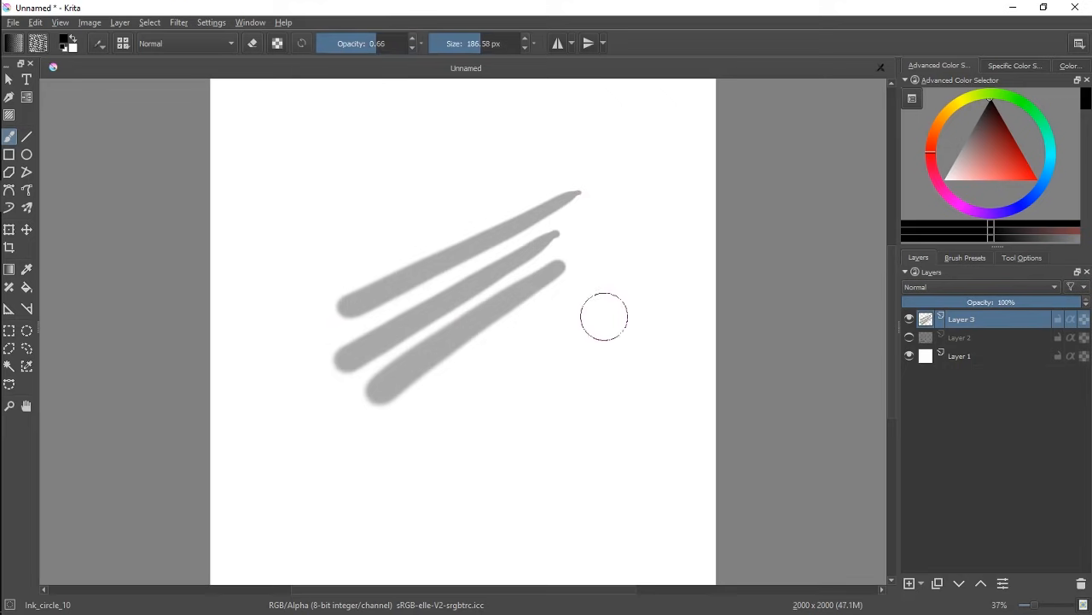
left_click_drag(582, 282, 433, 402)
mouse_move(599, 315)
left_mouse_down()
mouse_move(578, 319)
mouse_move(467, 412)
left_mouse_up()
left_click_drag(613, 358, 493, 445)
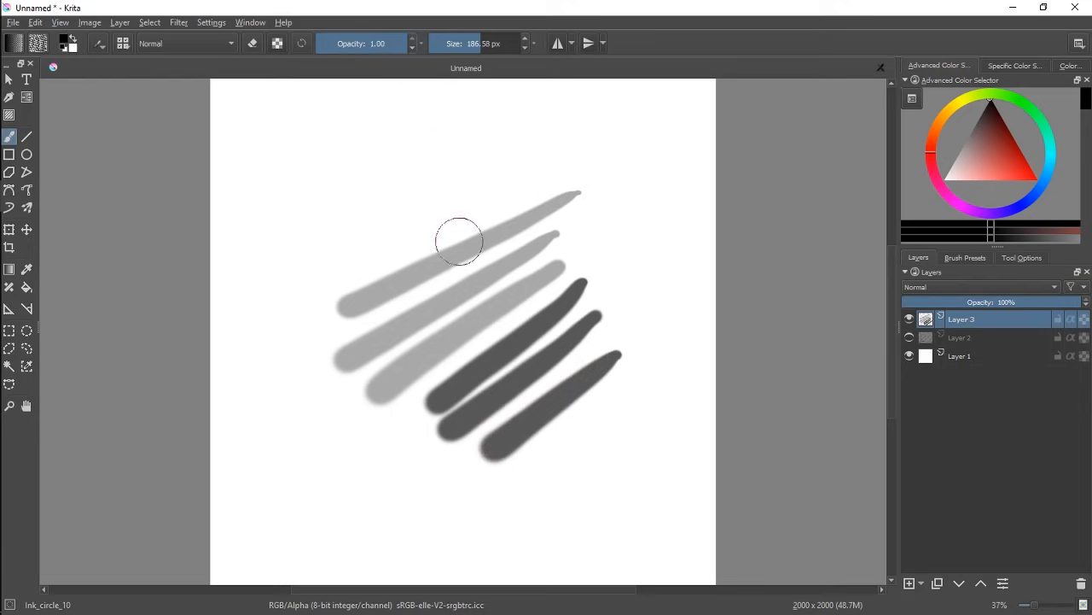
Paint three solid black diagonal strokes above the light grey ones at brush opacity 1.00
left_click_drag(532, 173, 467, 204)
left_click_drag(528, 146, 334, 213)
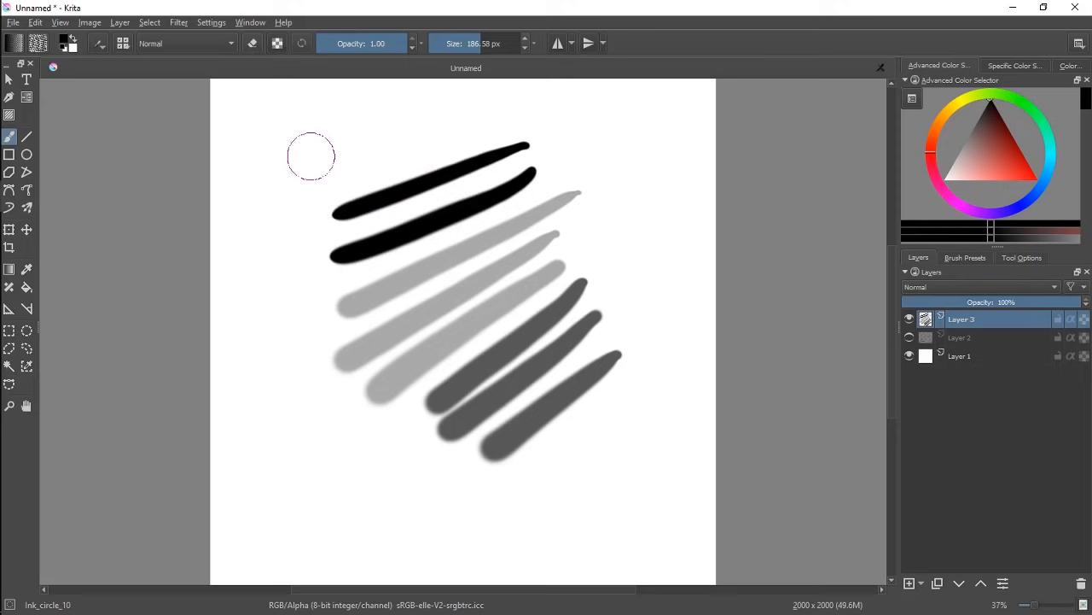
left_click_drag(346, 170, 495, 132)
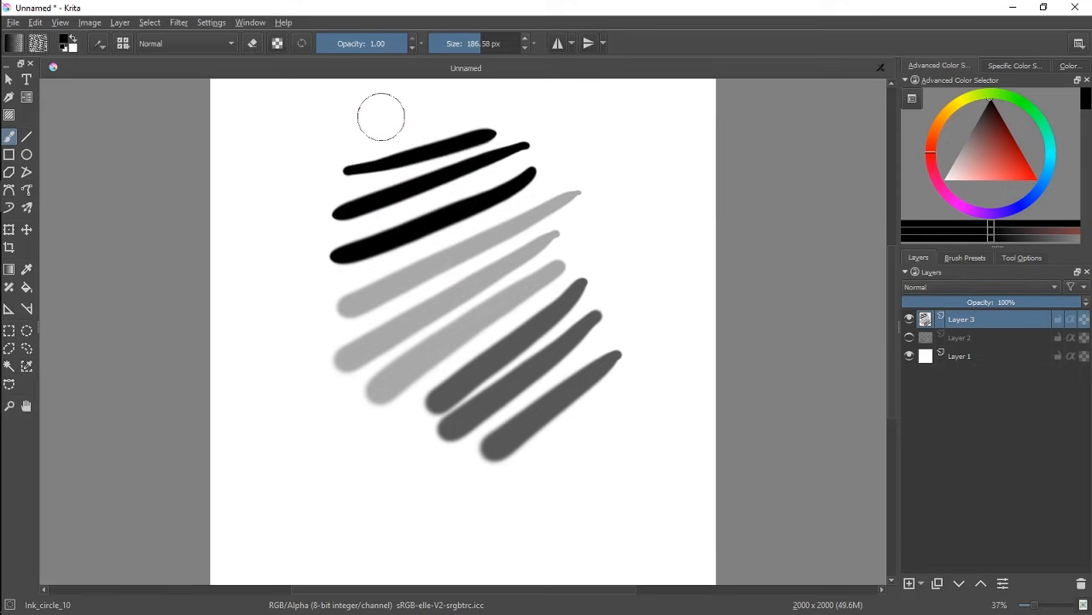
Erase a long curved line down through all the strokes, and paint a black stroke across the three black ones with eraser mode off
key("e")
left_click_drag(382, 152, 394, 256)
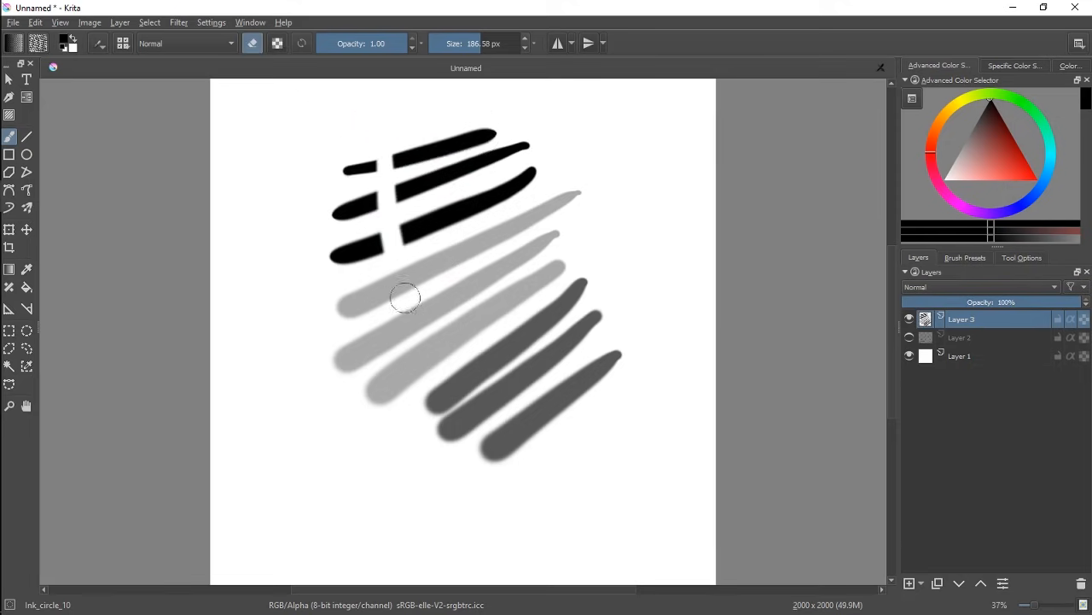
left_click_drag(405, 297, 504, 457)
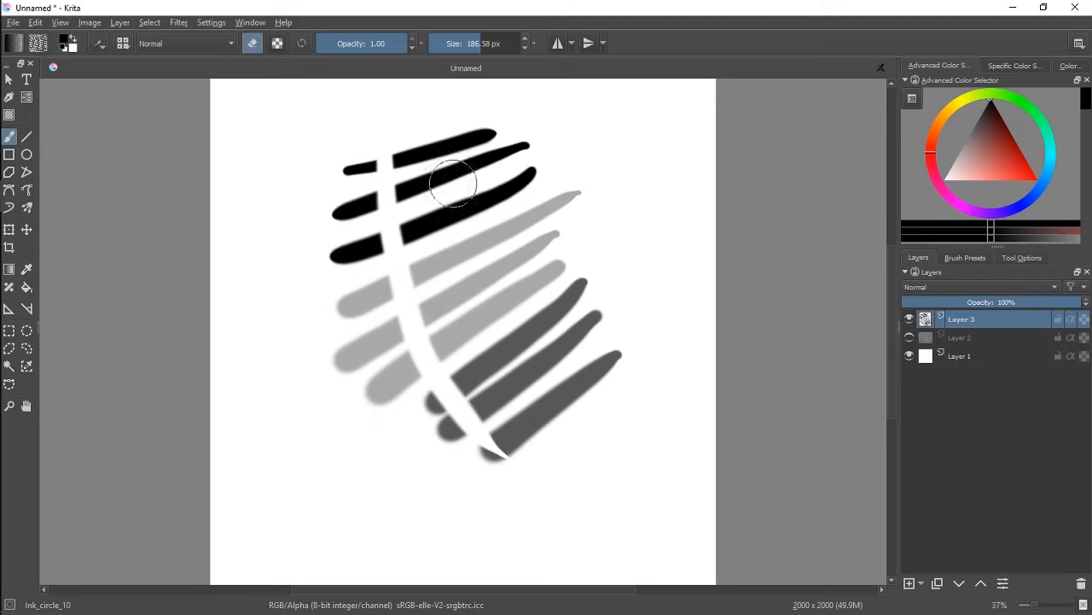
key("e")
left_click_drag(444, 117, 486, 227)
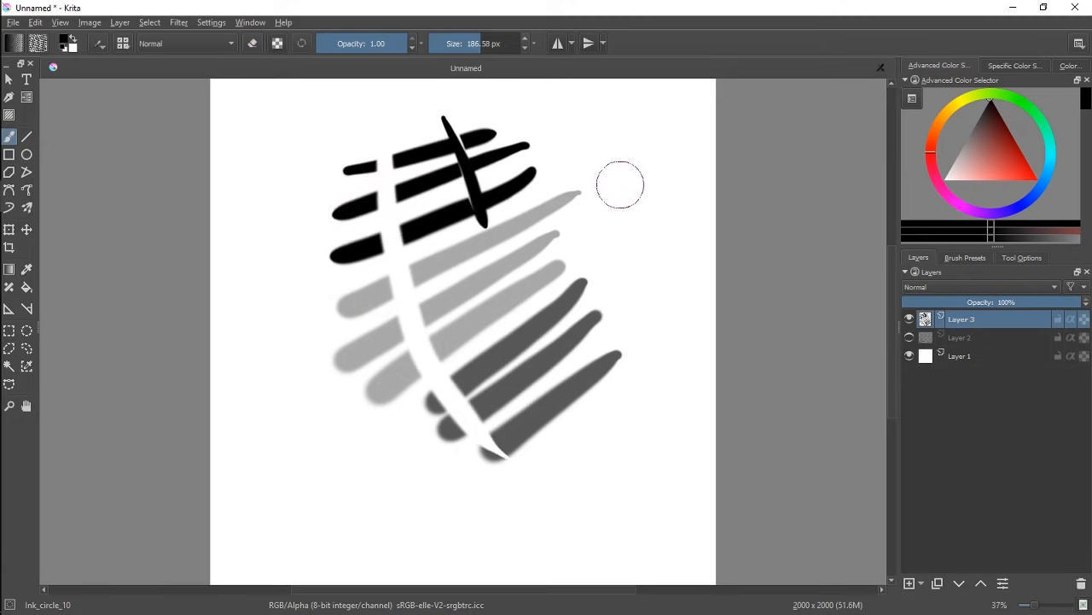
Turn off Canvas Graphics Acceleration in the display settings and apply the change
left_click(212, 23)
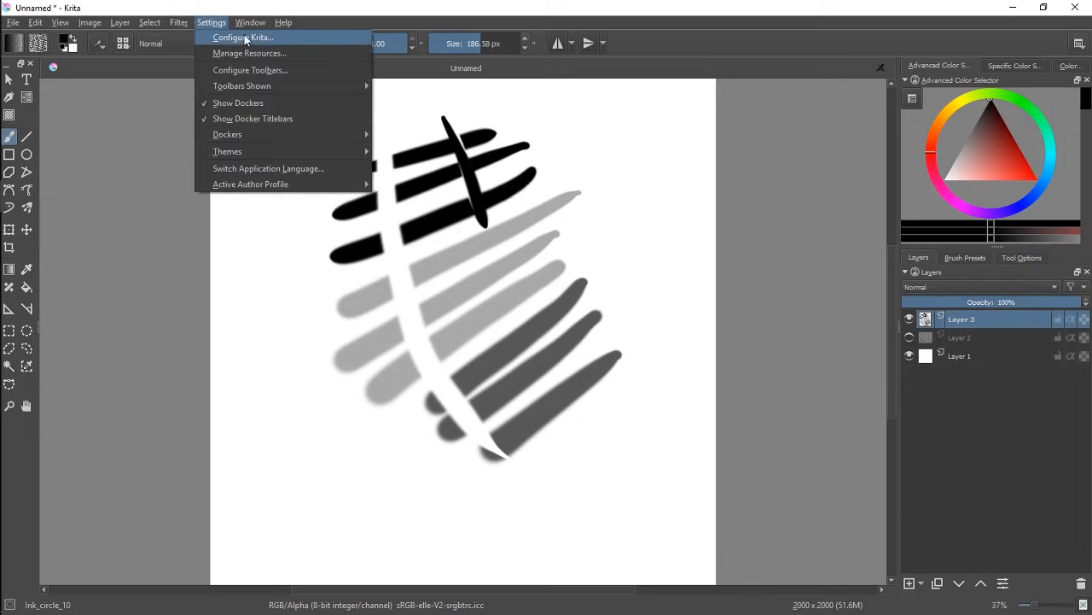
left_click(244, 38)
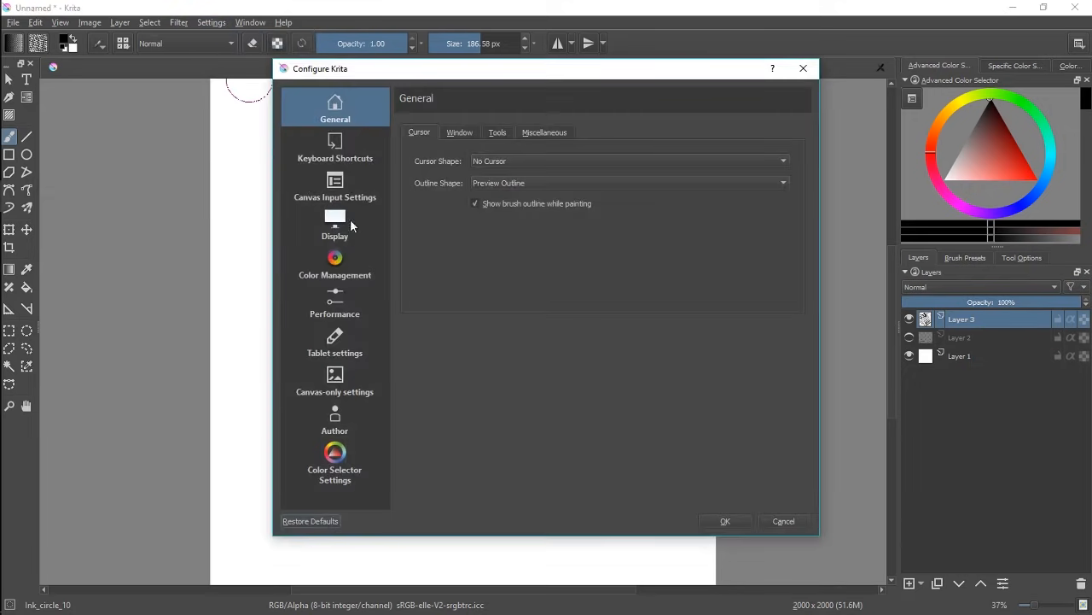
left_click(333, 232)
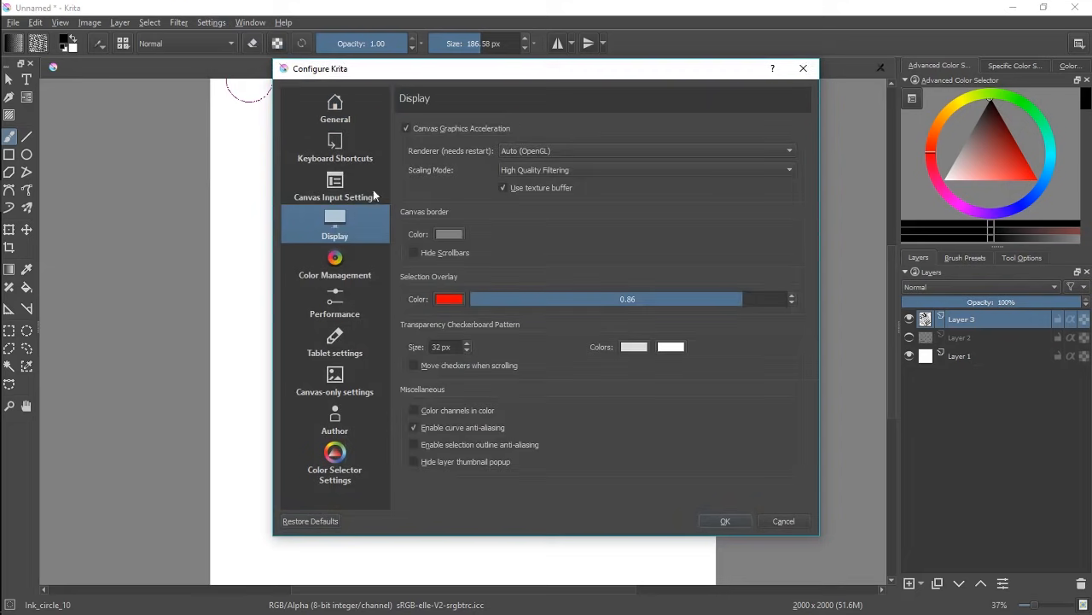
left_click(441, 128)
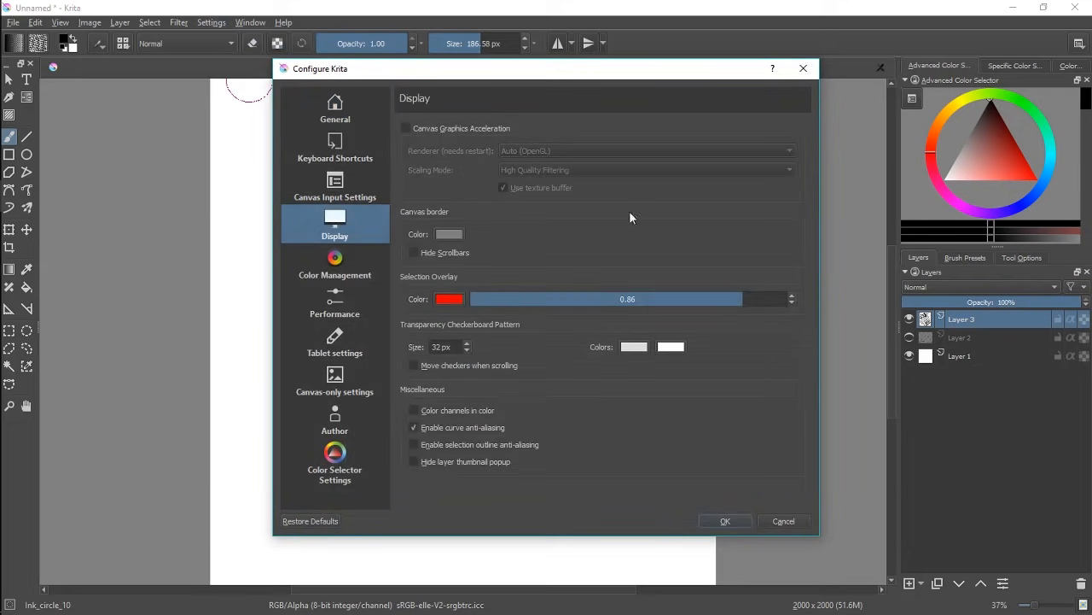
left_click(726, 521)
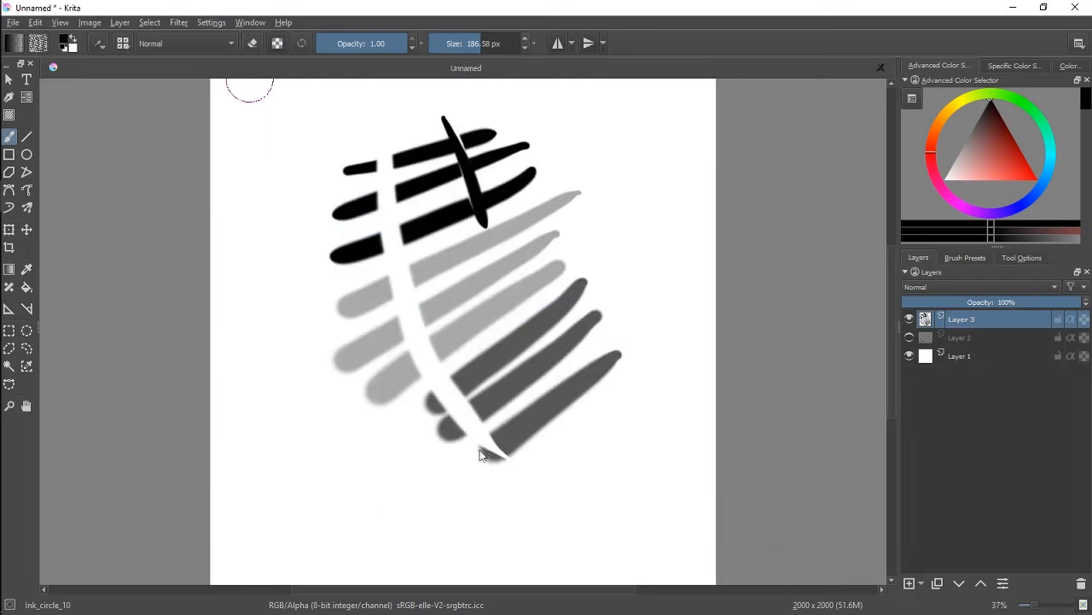
Test the brush with black strokes beside the lowest dark grey stroke and over the uppermost black ones
left_click_drag(502, 476, 602, 386)
left_click_drag(657, 307, 590, 473)
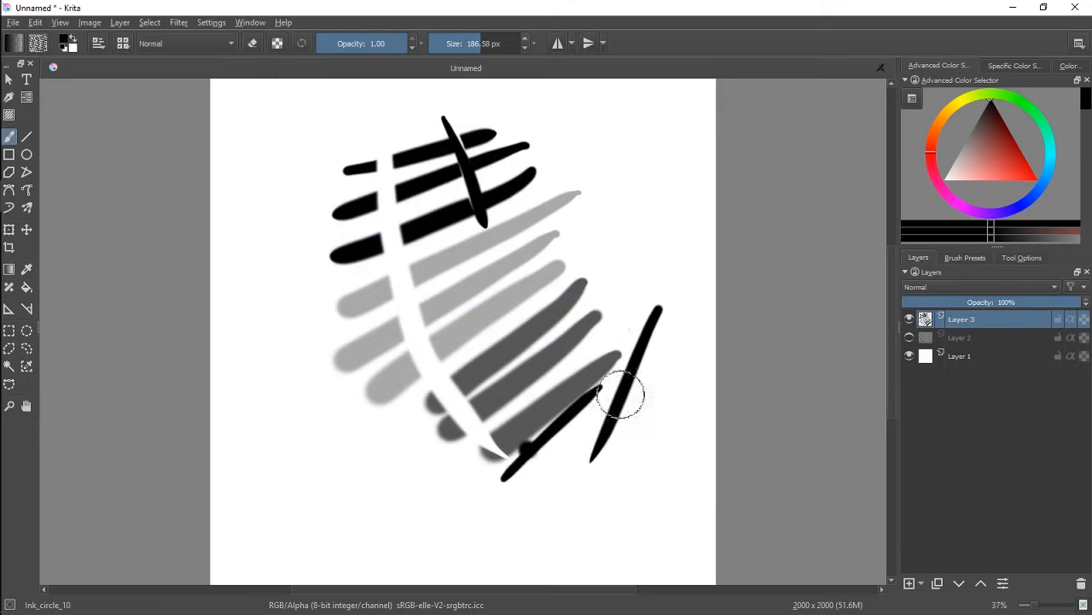
left_click_drag(669, 326, 591, 478)
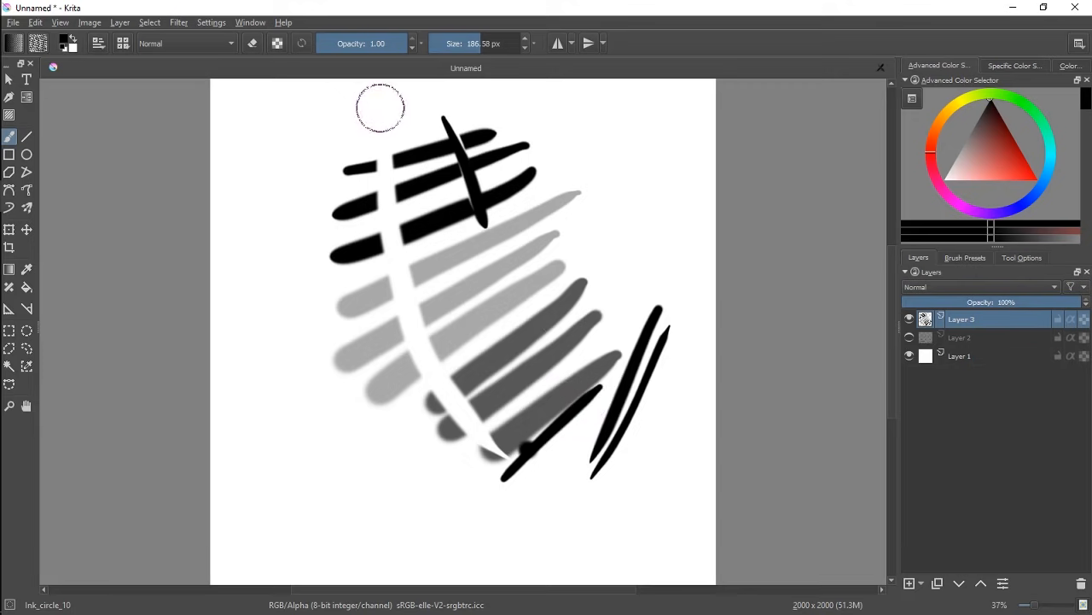
left_click_drag(327, 163, 497, 110)
left_click_drag(380, 163, 533, 117)
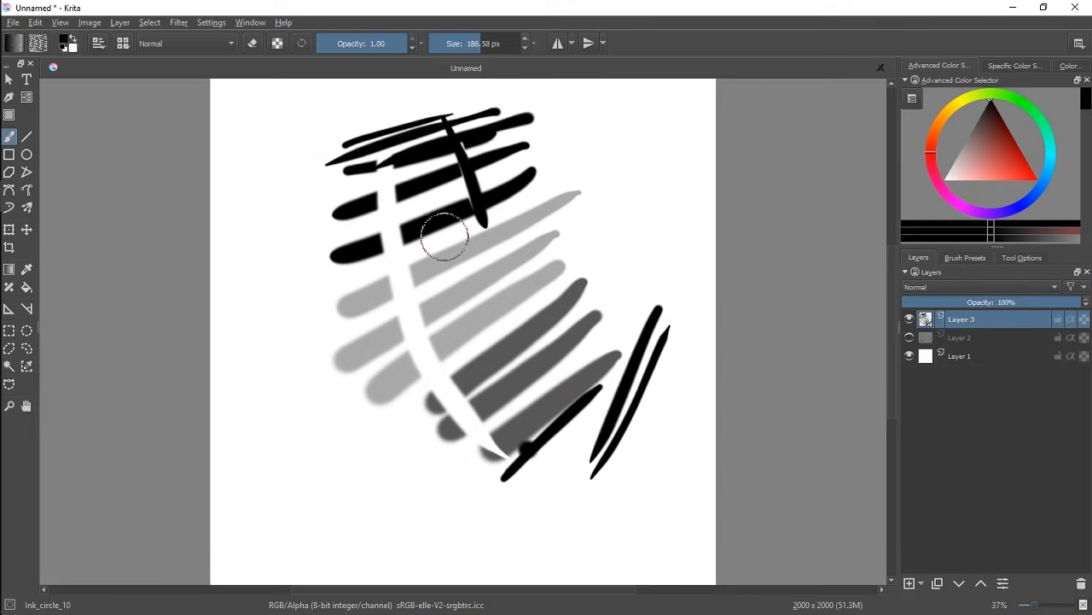
Review the Canvas Graphics Acceleration option in the display settings and leave without making changes
left_click(210, 22)
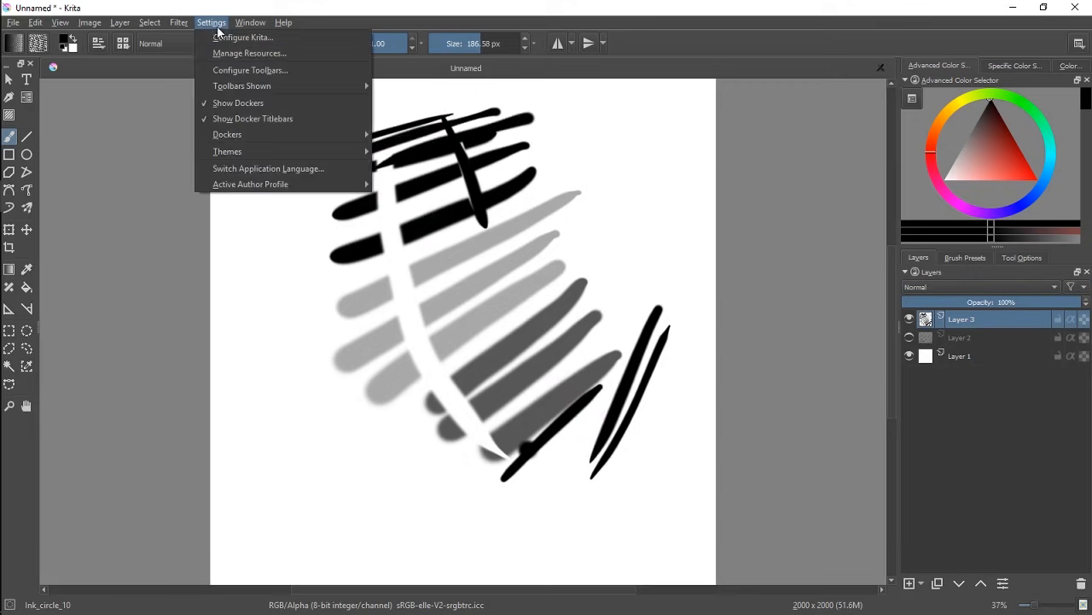
left_click(243, 37)
left_click(338, 221)
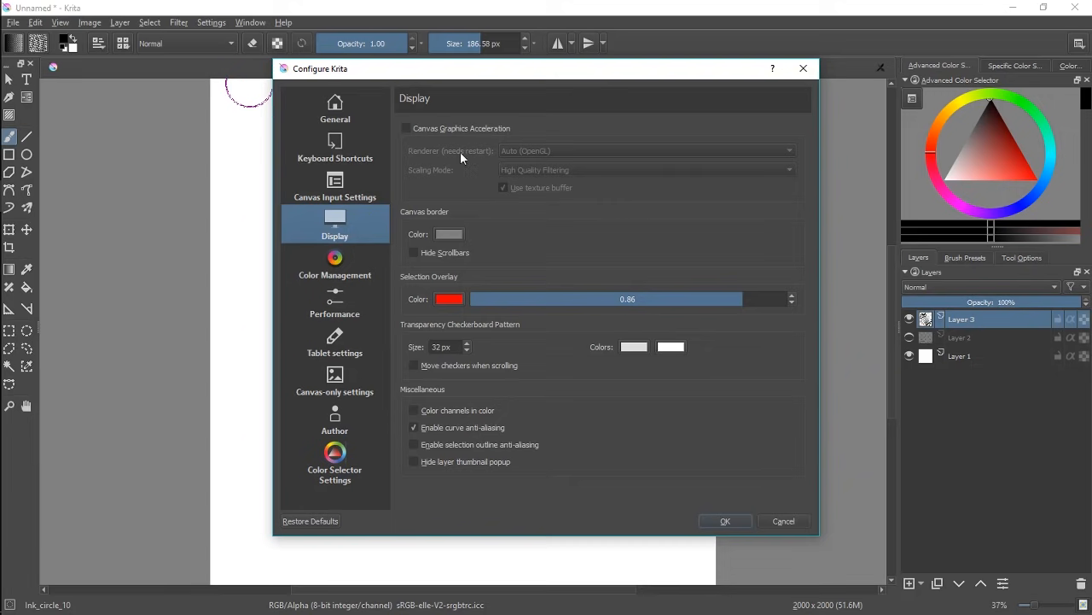
left_click(790, 516)
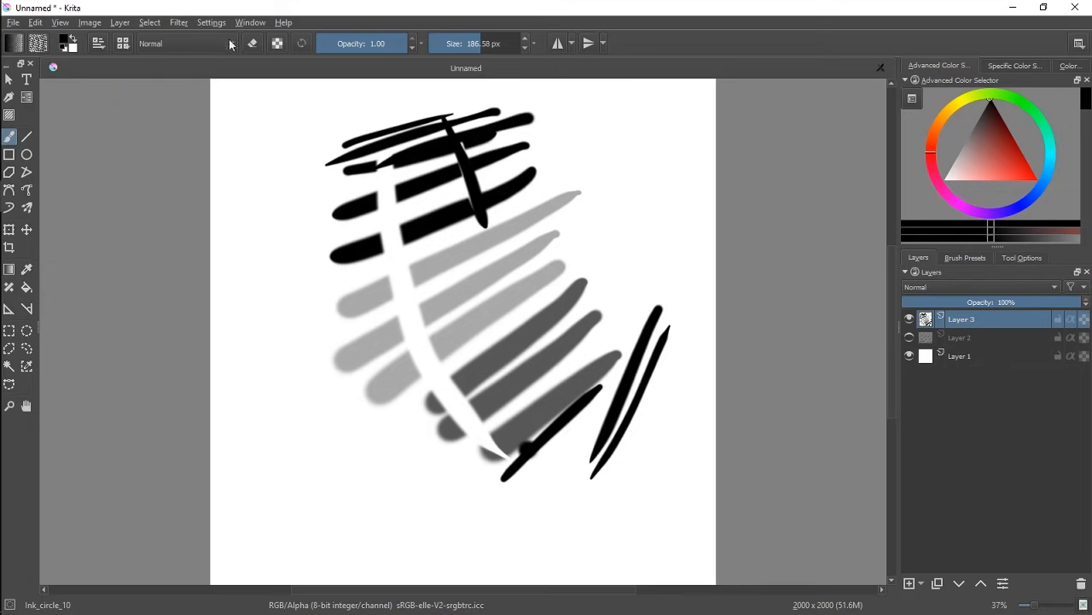
Choose the Basic_tip_gaussian brush preset and paint thin diagonal strokes across the light grey ones
left_click(122, 45)
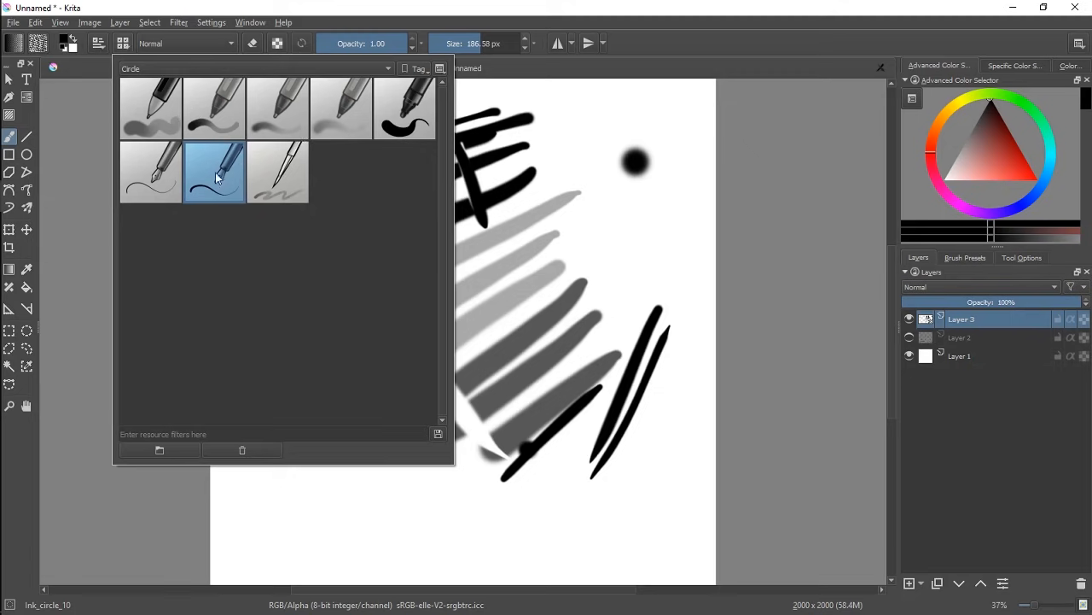
left_click(280, 114)
mouse_move(634, 167)
left_mouse_down()
mouse_move(512, 257)
mouse_move(624, 185)
mouse_move(410, 329)
left_mouse_up()
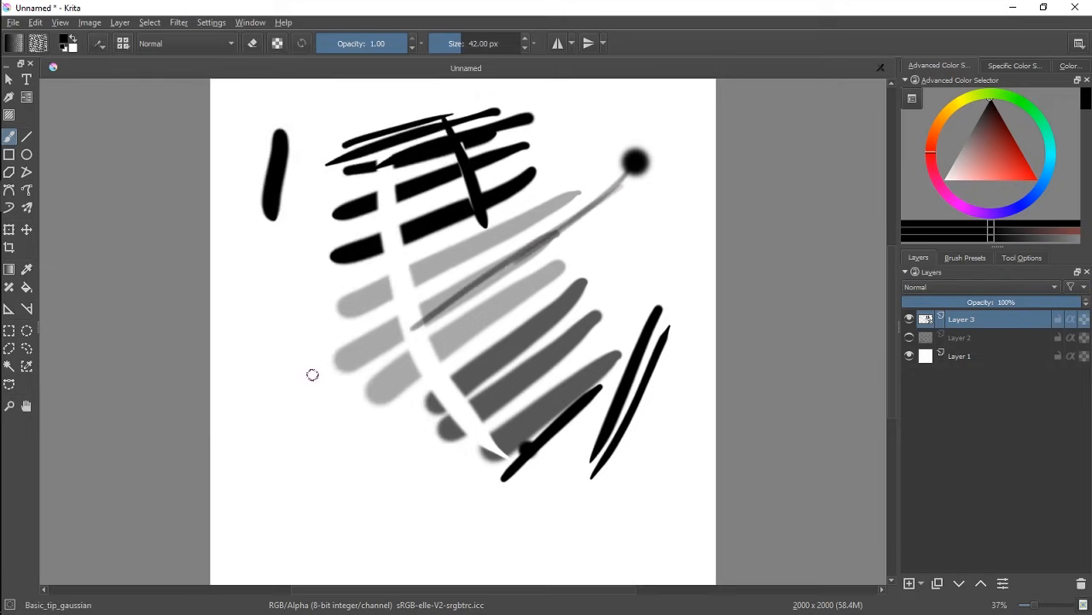
mouse_move(346, 357)
left_mouse_down()
mouse_move(597, 205)
mouse_move(344, 345)
left_mouse_up()
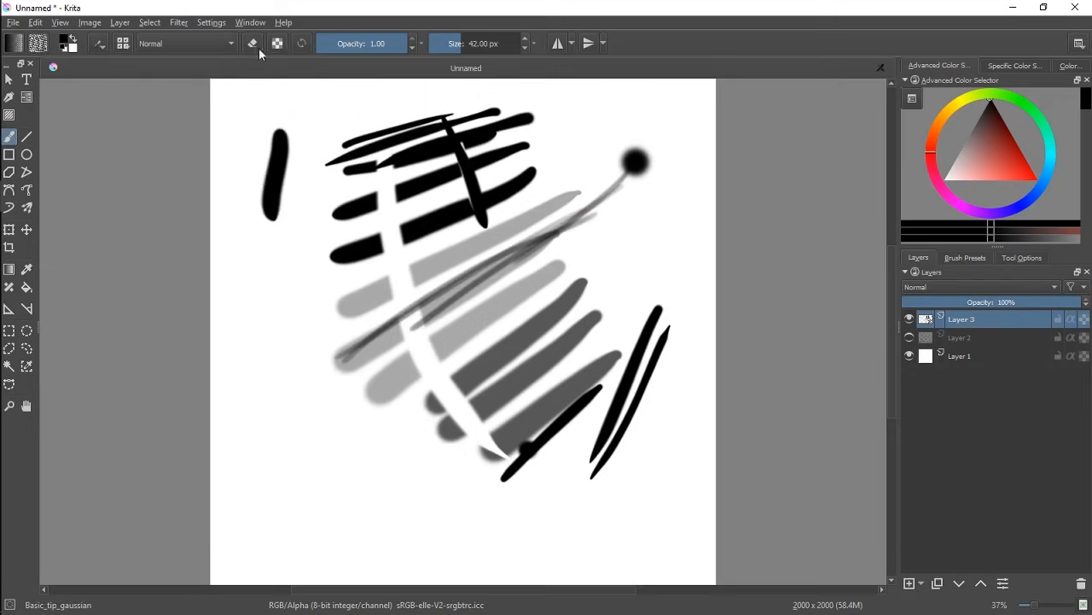
List all brush presets and filter them by the Smudge tag
key("F6")
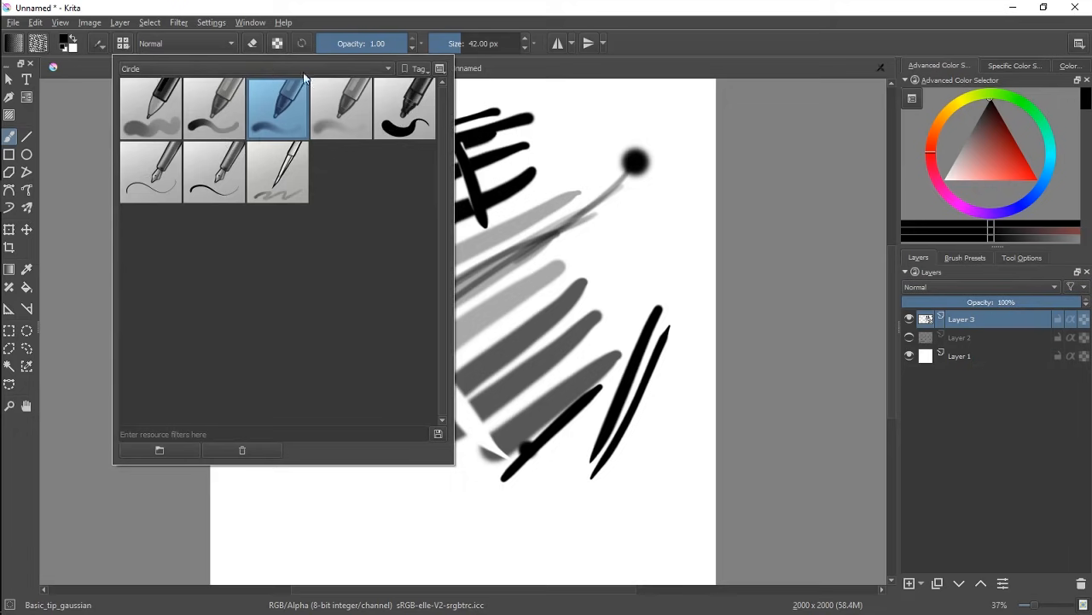
left_click(369, 67)
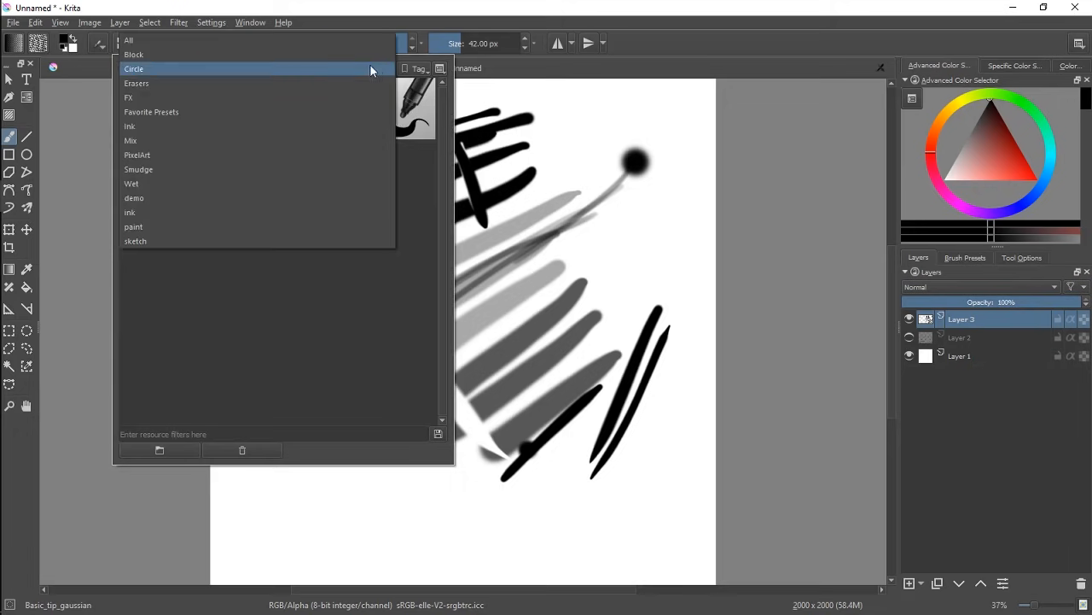
left_click(195, 42)
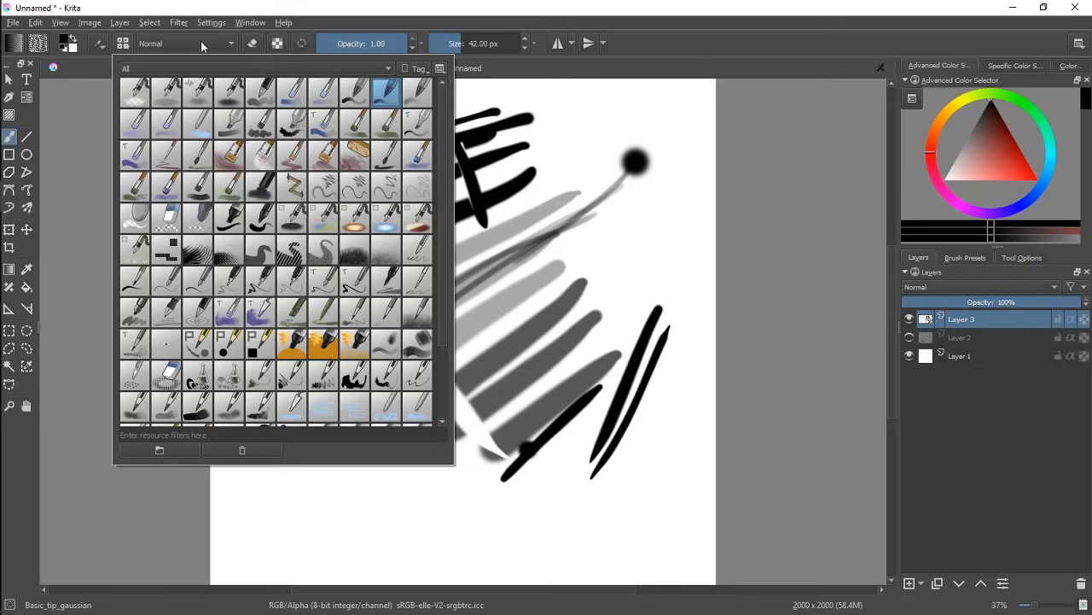
left_click(210, 70)
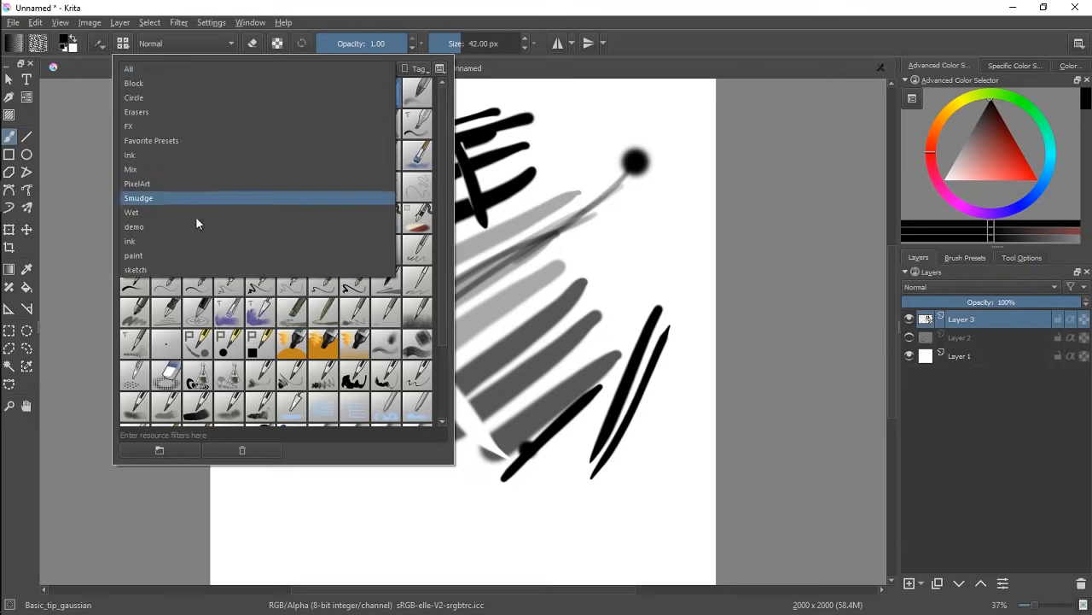
left_click(155, 197)
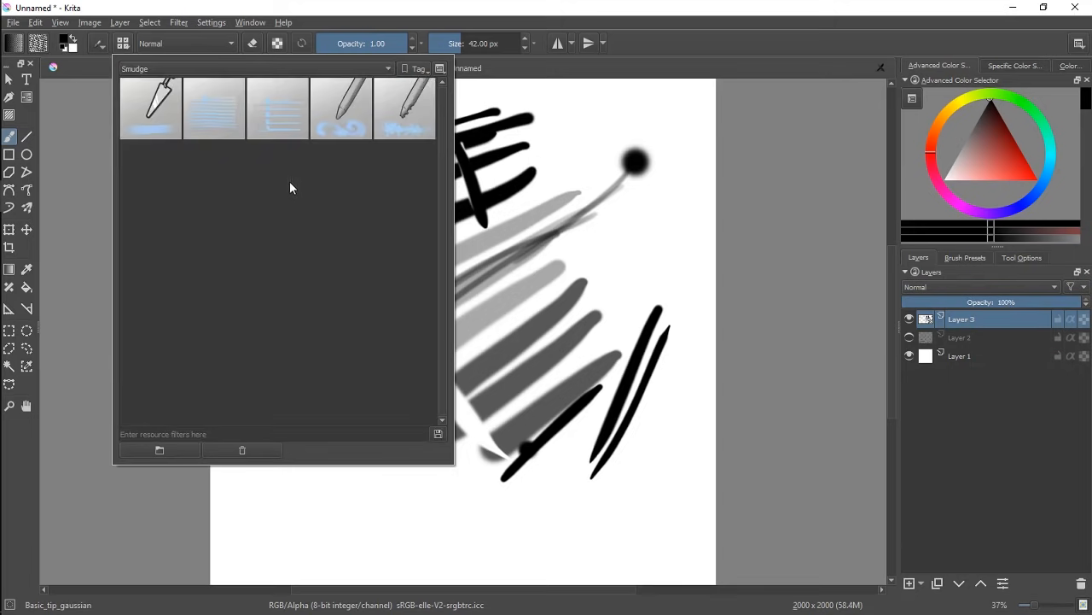
Choose the Smudge_block_tilt preset and smear the painted black and light grey strokes together
left_click(169, 101)
mouse_move(617, 189)
left_mouse_down()
mouse_move(639, 161)
mouse_move(555, 246)
left_mouse_up()
mouse_move(485, 187)
left_mouse_down()
mouse_move(487, 147)
mouse_move(376, 213)
mouse_move(401, 307)
mouse_move(422, 288)
mouse_move(409, 348)
mouse_move(364, 432)
mouse_move(390, 390)
mouse_move(386, 427)
left_mouse_up()
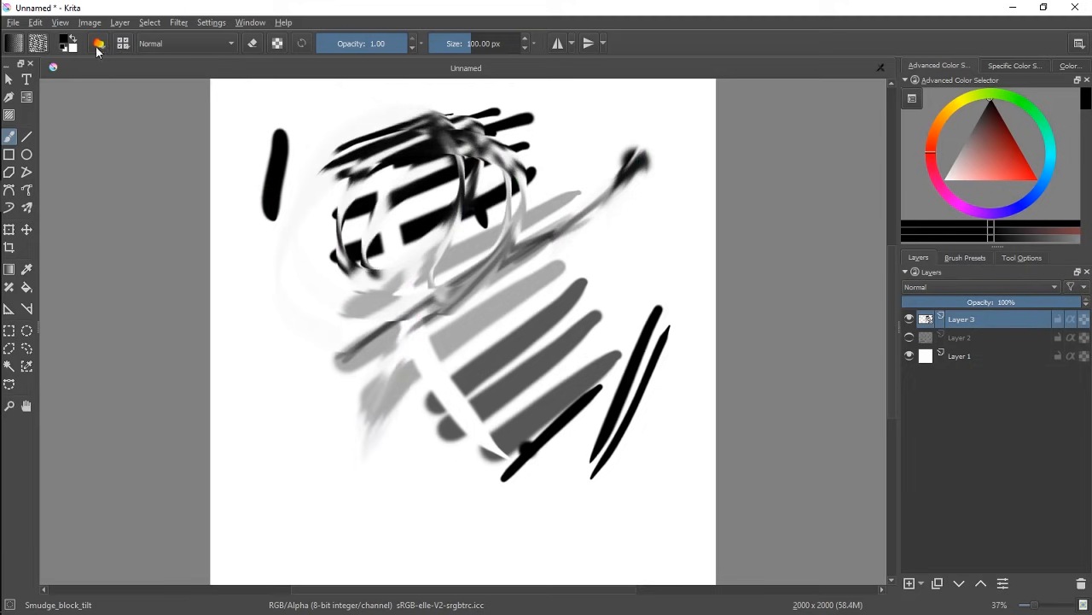
Filter the brush presets by the Circle tag and choose the Basic_tip_gaussian preset
left_click(118, 46)
left_click(229, 72)
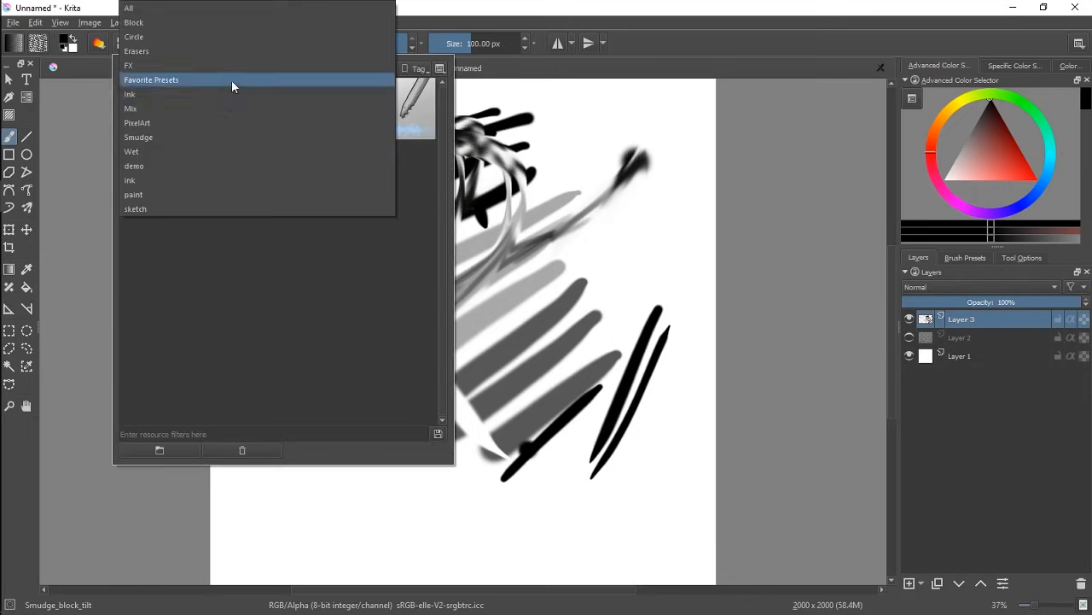
left_click(204, 36)
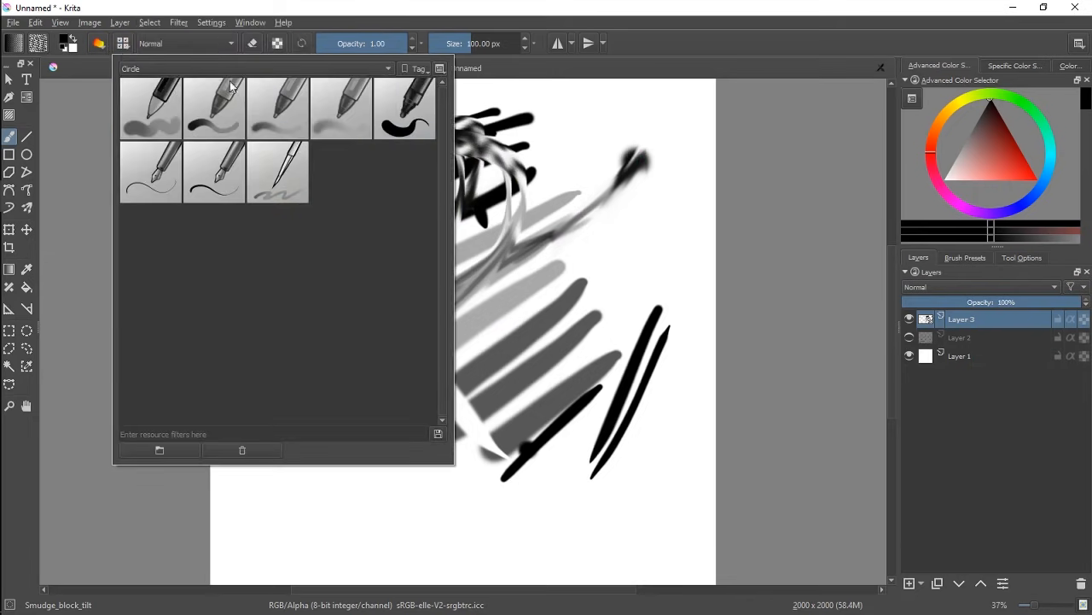
left_click(274, 127)
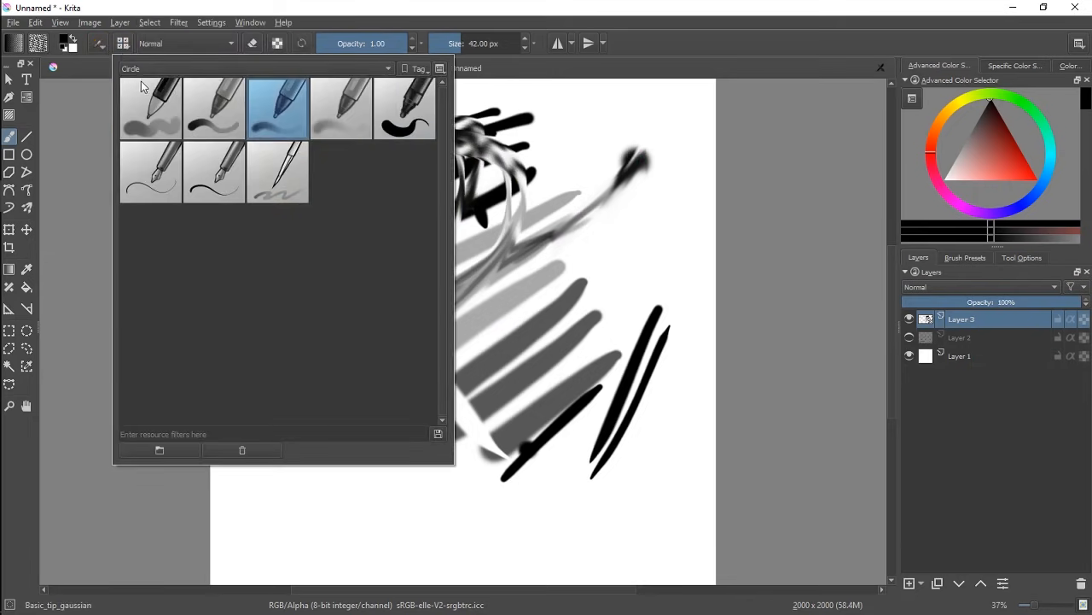
Filter the presets by the sketch tag, choose Pencil_2B and scribble thin zigzag lines beside the grey strokes
left_click(281, 70)
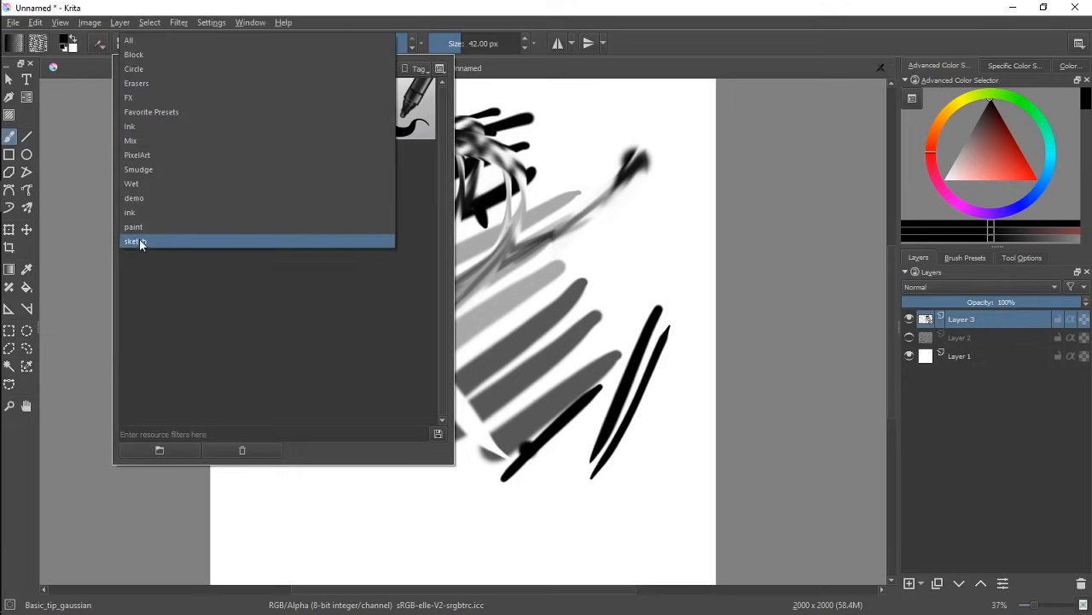
left_click(141, 242)
left_click(239, 122)
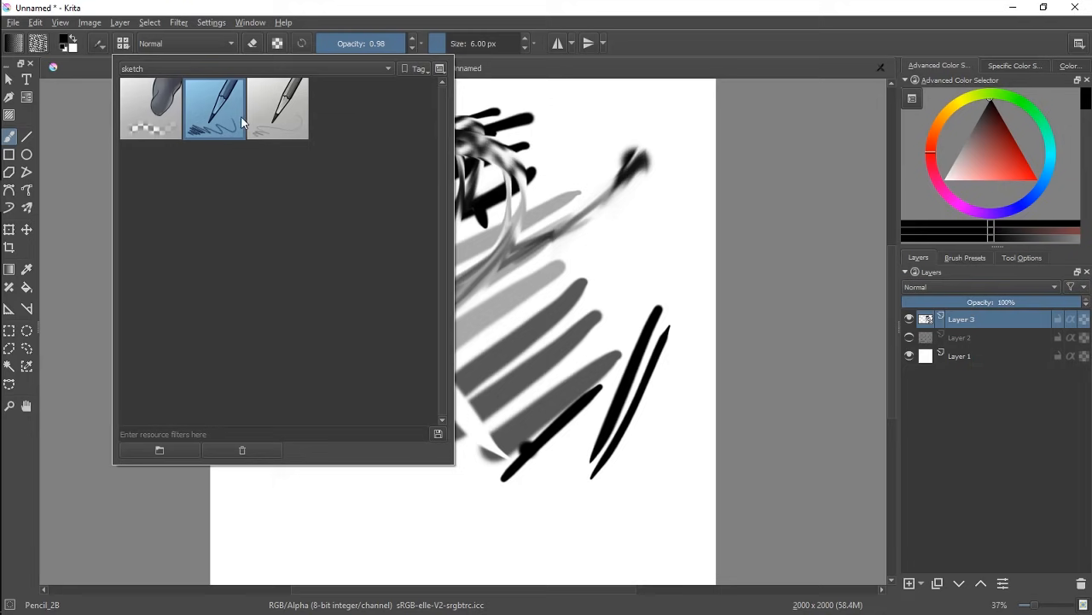
left_click(650, 158)
mouse_move(663, 193)
left_mouse_down()
mouse_move(614, 232)
mouse_move(594, 273)
mouse_move(623, 339)
left_mouse_up()
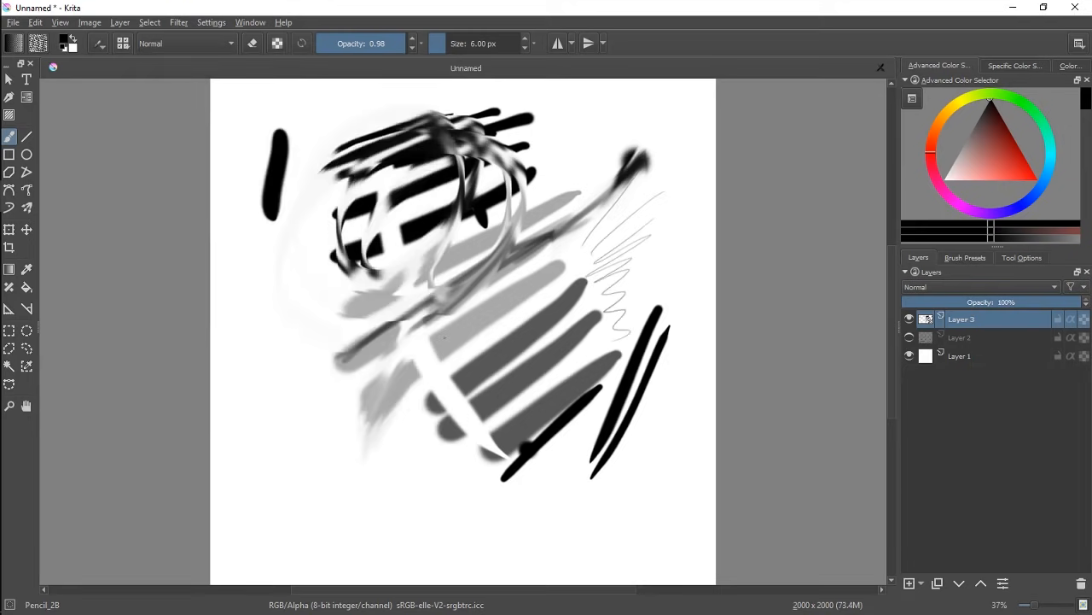
Enlarge the pencil brush to about 112 px and paint seven short, thick strokes along the lower part of the canvas
mouse_move(305, 438)
left_mouse_down("shift")
mouse_move(376, 438)
mouse_move(362, 438)
left_mouse_up("shift")
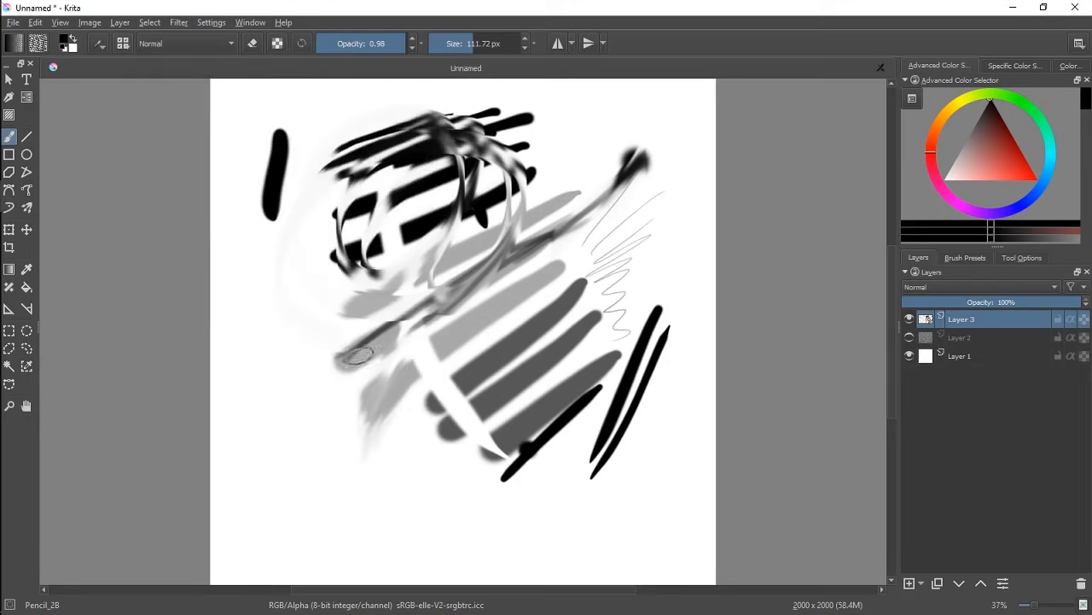
left_click_drag(326, 321, 295, 525)
left_click_drag(347, 393, 346, 512)
left_click_drag(376, 419, 396, 521)
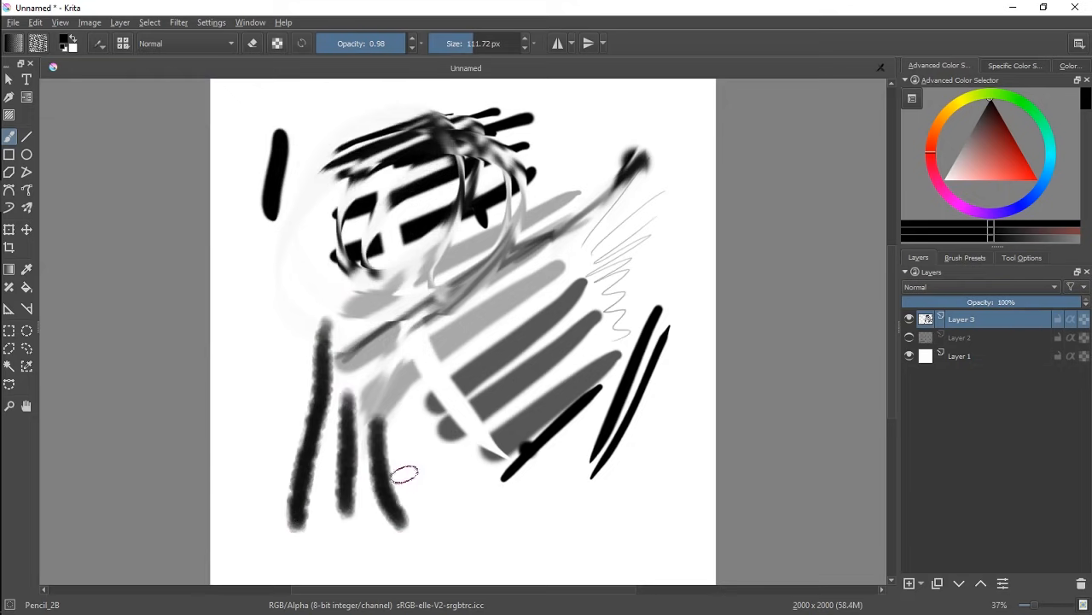
left_click_drag(401, 471, 461, 542)
left_click_drag(459, 461, 553, 540)
left_click_drag(553, 493, 606, 534)
left_click_drag(618, 483, 638, 519)
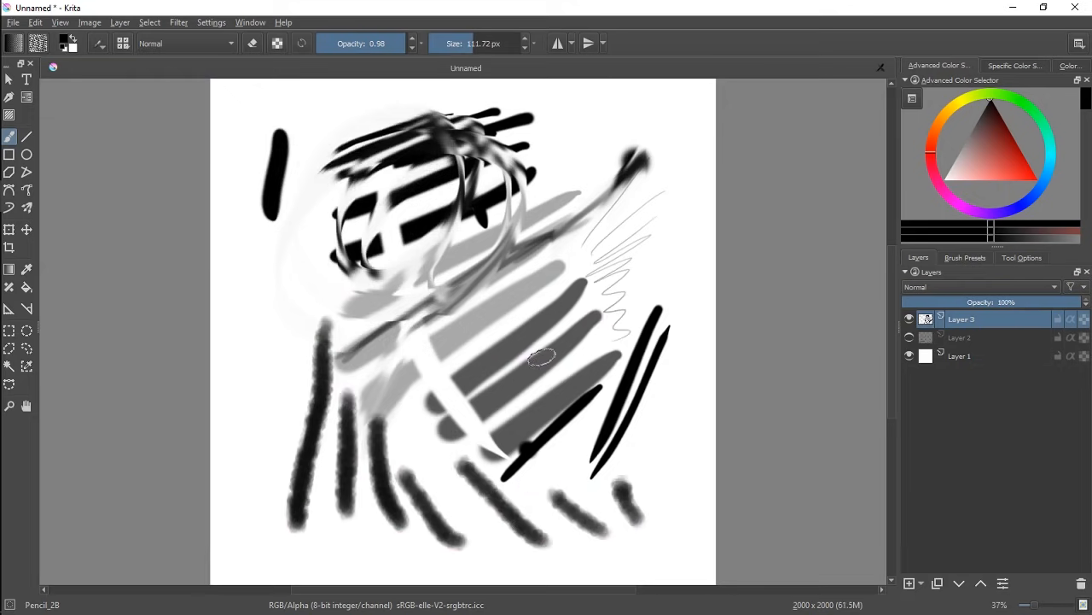
left_click(123, 45)
left_click(188, 70)
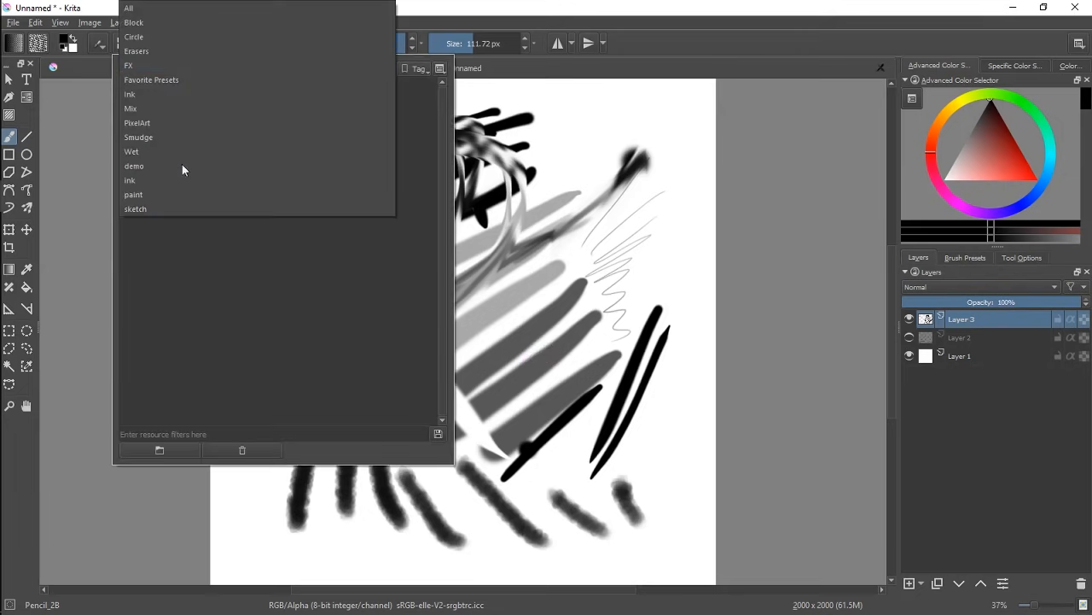
left_click(260, 297)
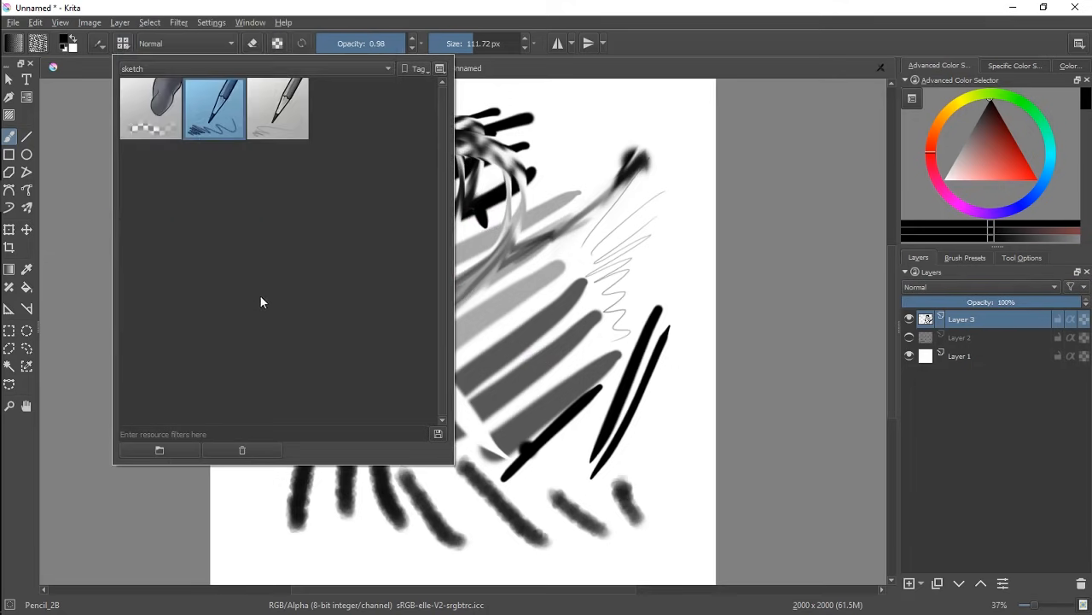
Examine the brush engine settings of the Pencil_2B preset, including Mirror, Softness, Scatter and Value
left_click(100, 44)
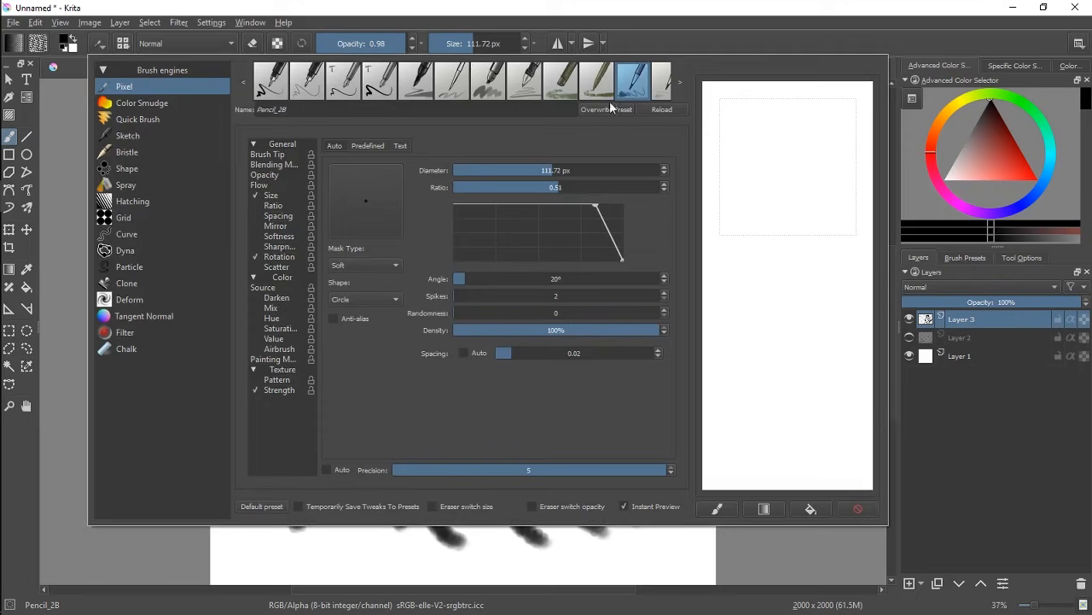
left_click(279, 226)
left_click(280, 239)
left_click(277, 266)
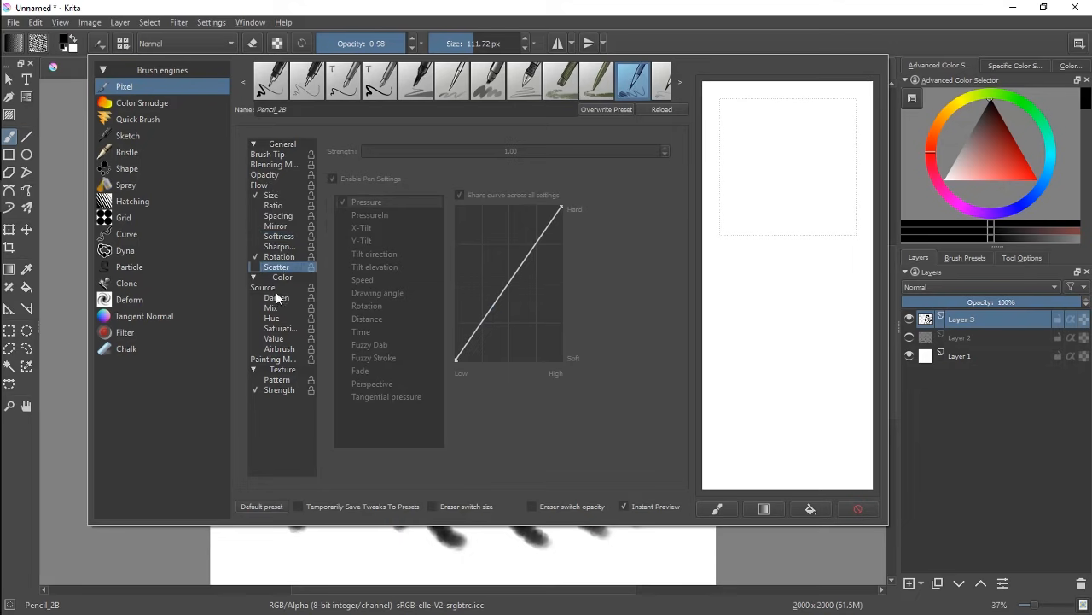
left_click(278, 338)
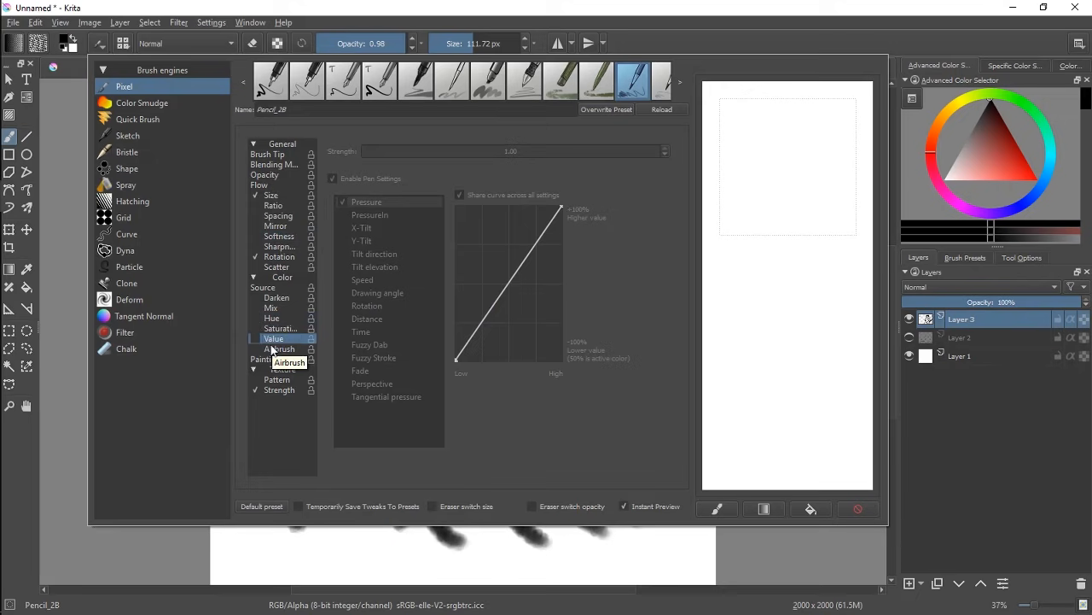
Switch to the Color Smudge engine's Bristles_textured preset, examine its predefined brush tips and Color Rate settings, and close the brush editor
left_click(153, 104)
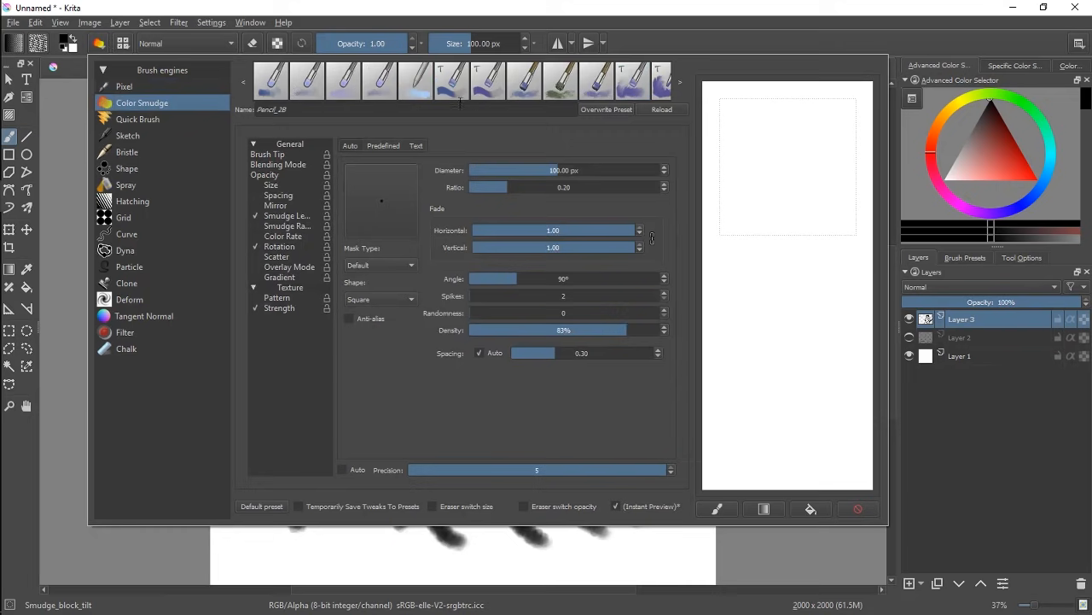
left_click(561, 82)
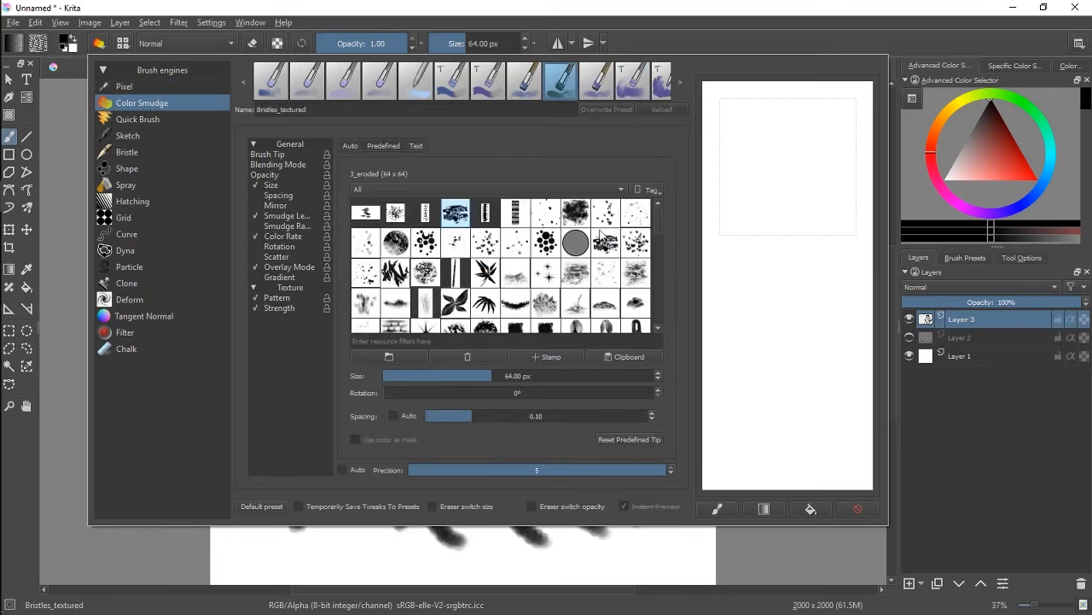
left_click_drag(660, 211, 656, 255)
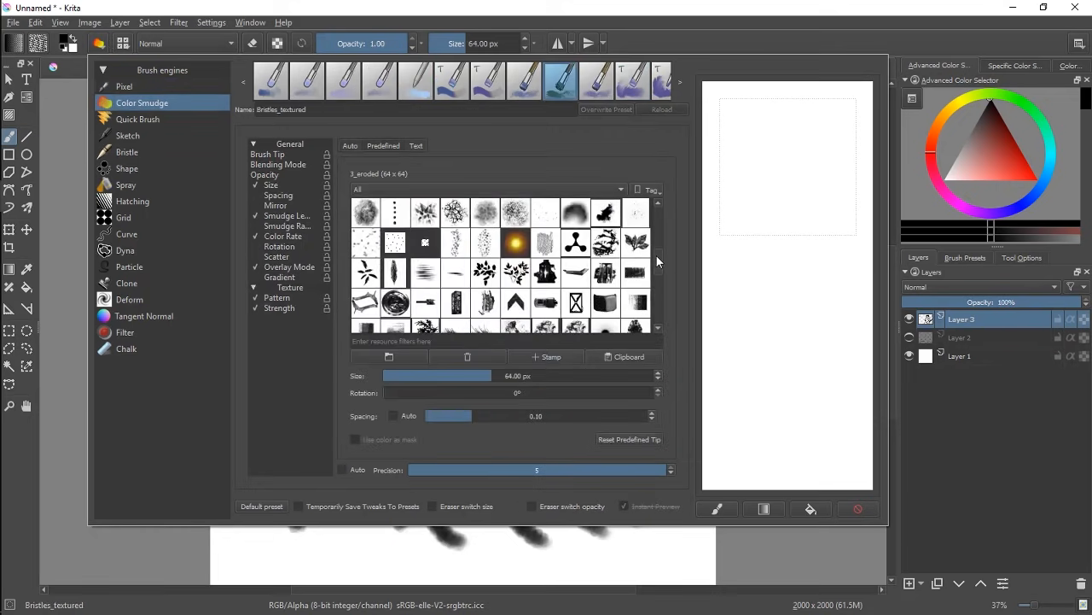
left_click(293, 236)
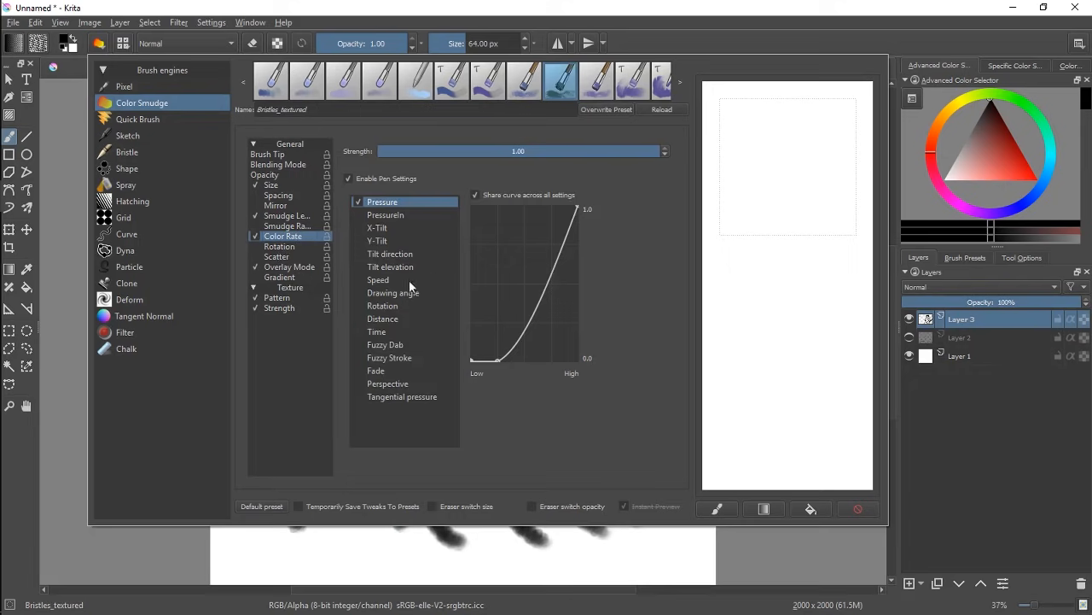
left_click(100, 47)
left_click(100, 47)
left_click(99, 47)
left_click(100, 44)
left_click(430, 565)
Filter the docked brush presets by the Ink tag, choose Ink_gpen_10 and draw thin loops over the grey strokes
left_click(123, 44)
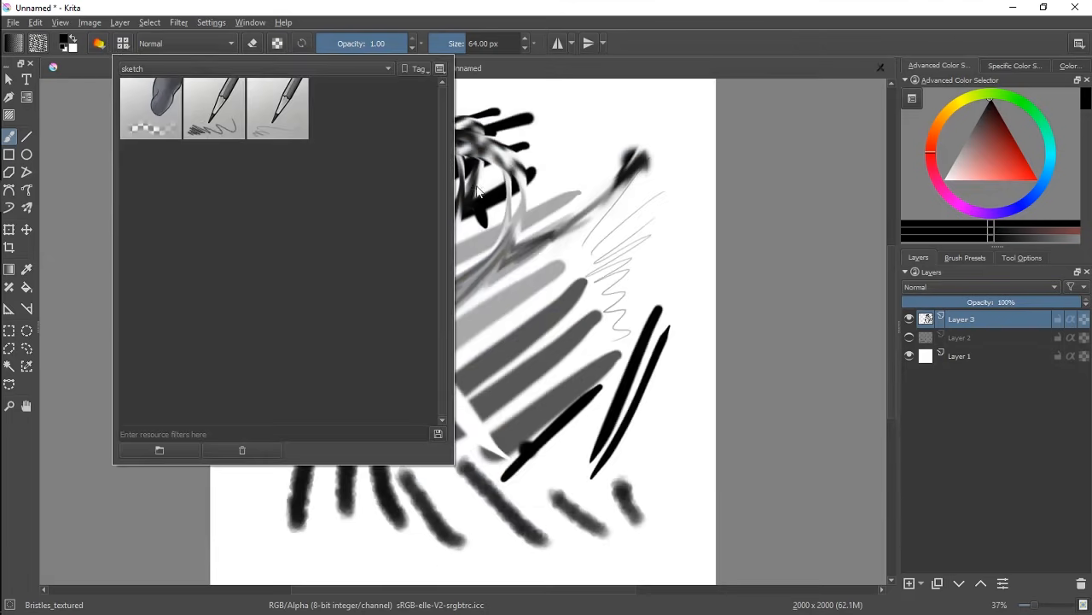
left_click(727, 270)
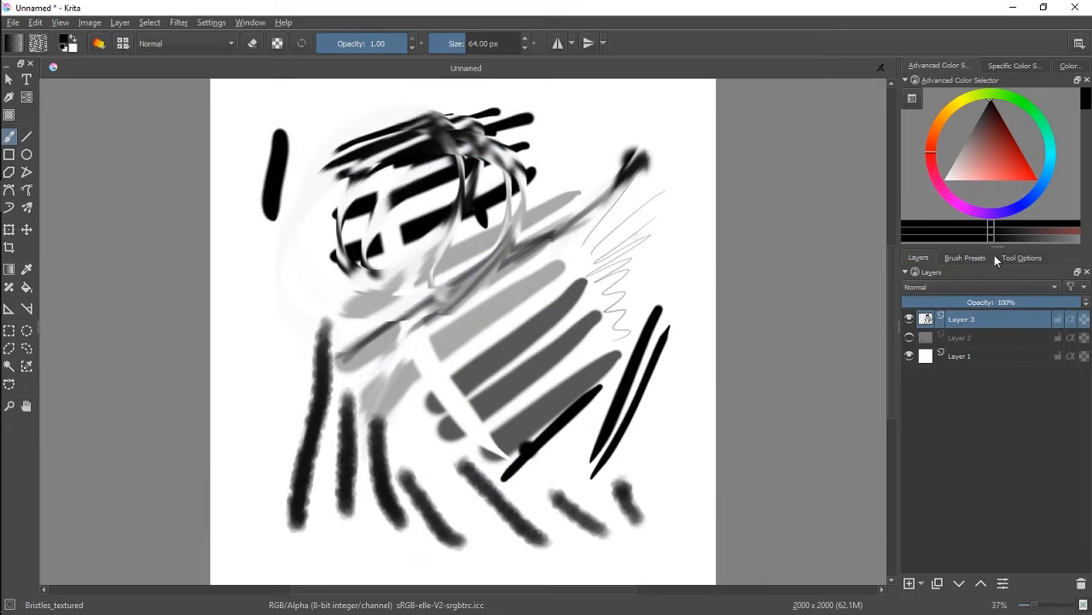
left_click(963, 259)
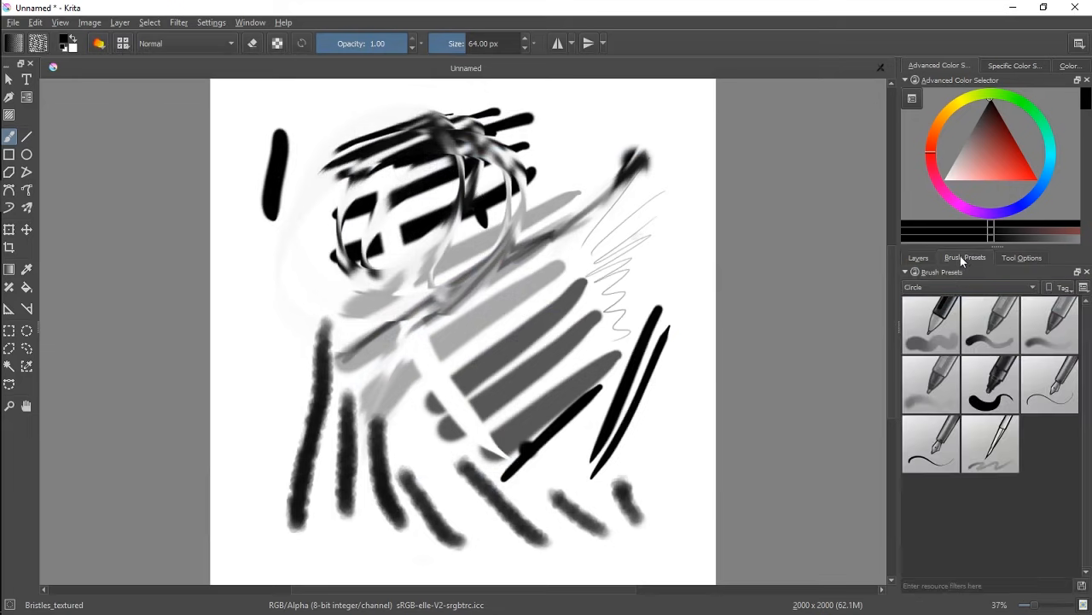
left_click(989, 291)
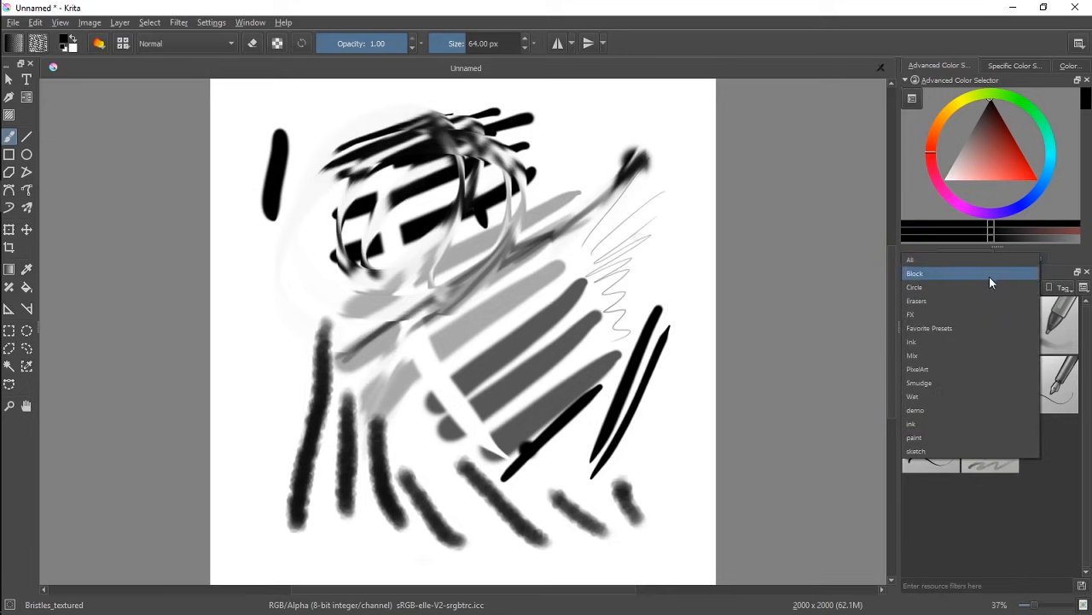
left_click(933, 344)
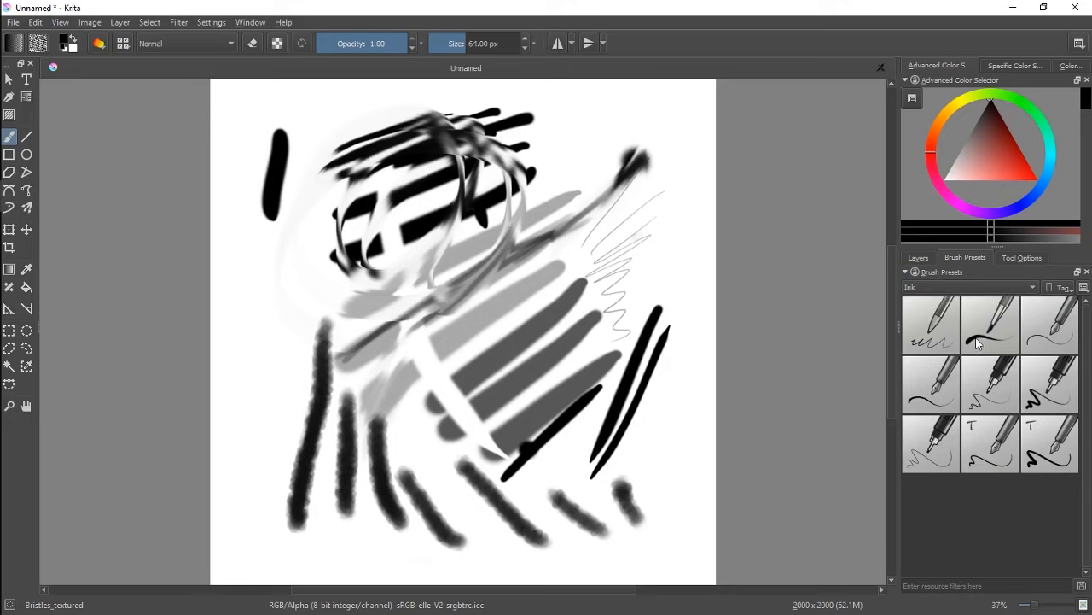
left_click(986, 381)
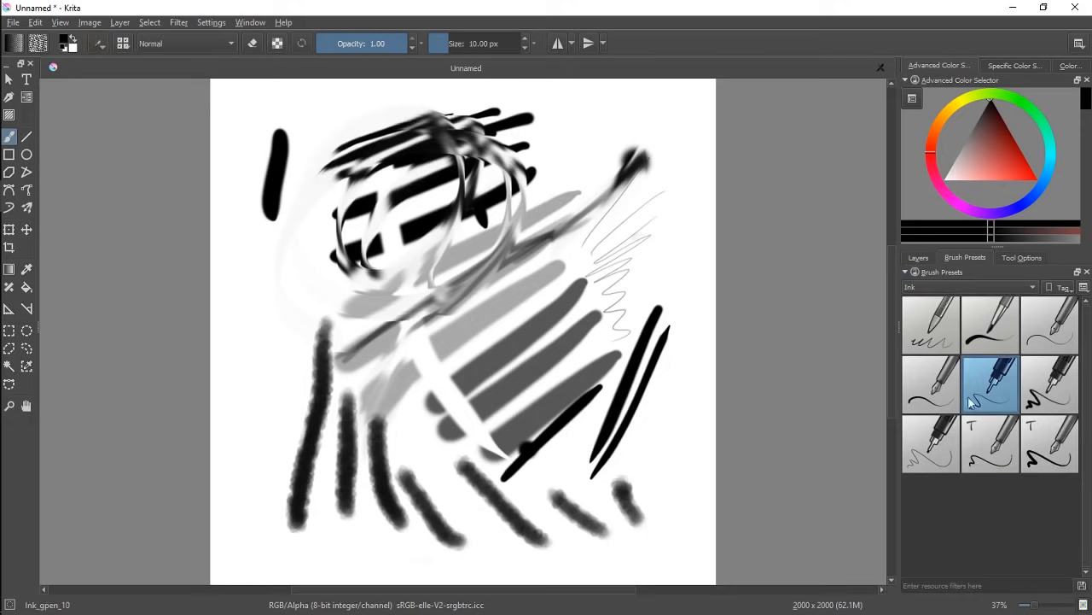
mouse_move(582, 227)
left_mouse_down()
mouse_move(529, 308)
mouse_move(511, 346)
left_mouse_up()
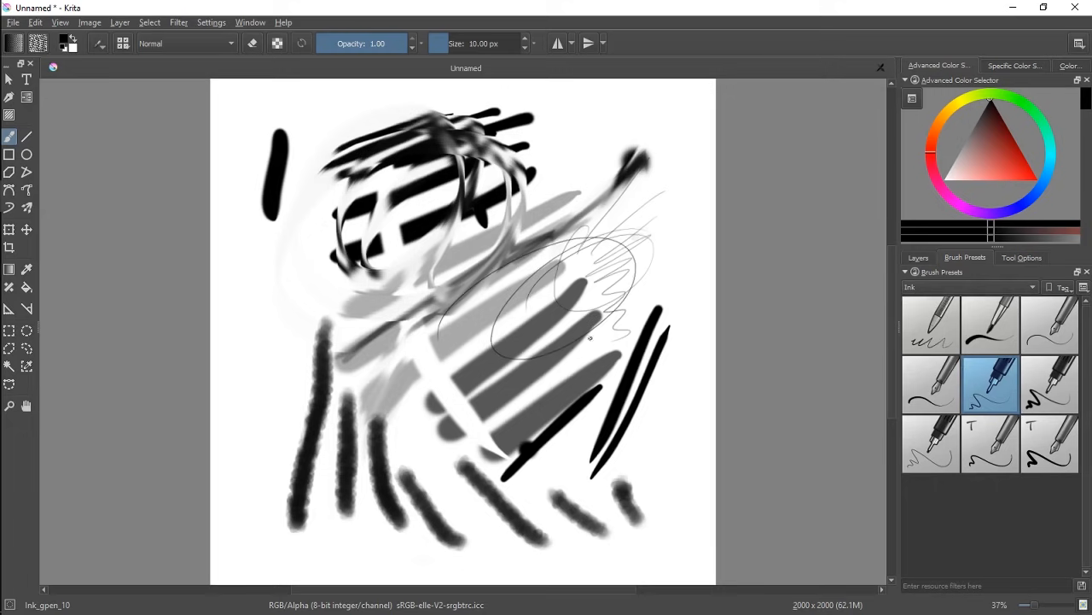
Hide Layer 3 and add a new paint layer above it, briefly showing Layer 2 before hiding it again
left_click(919, 257)
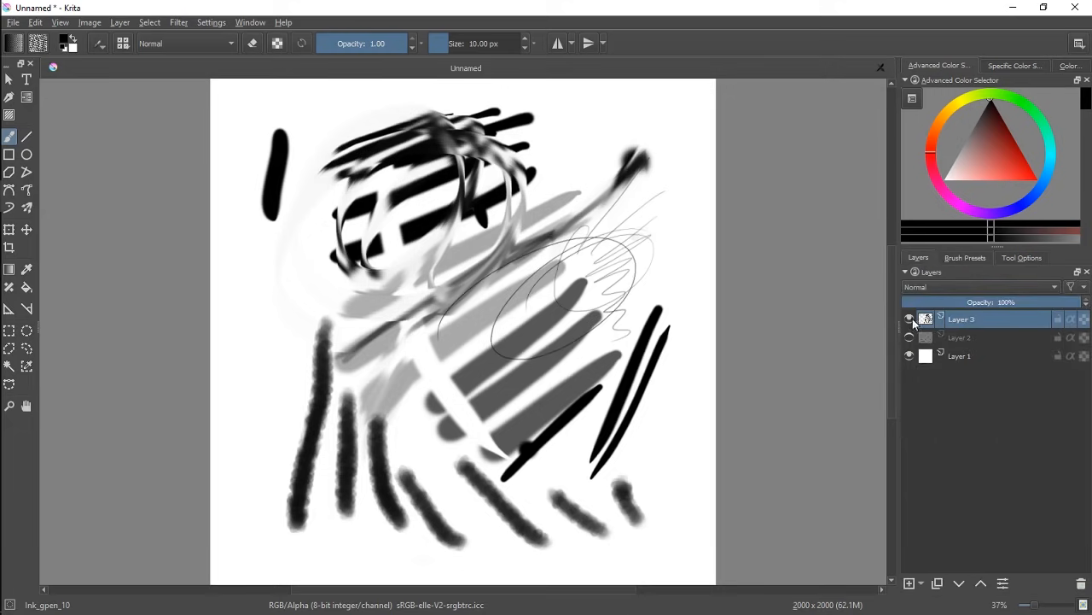
left_click(911, 318)
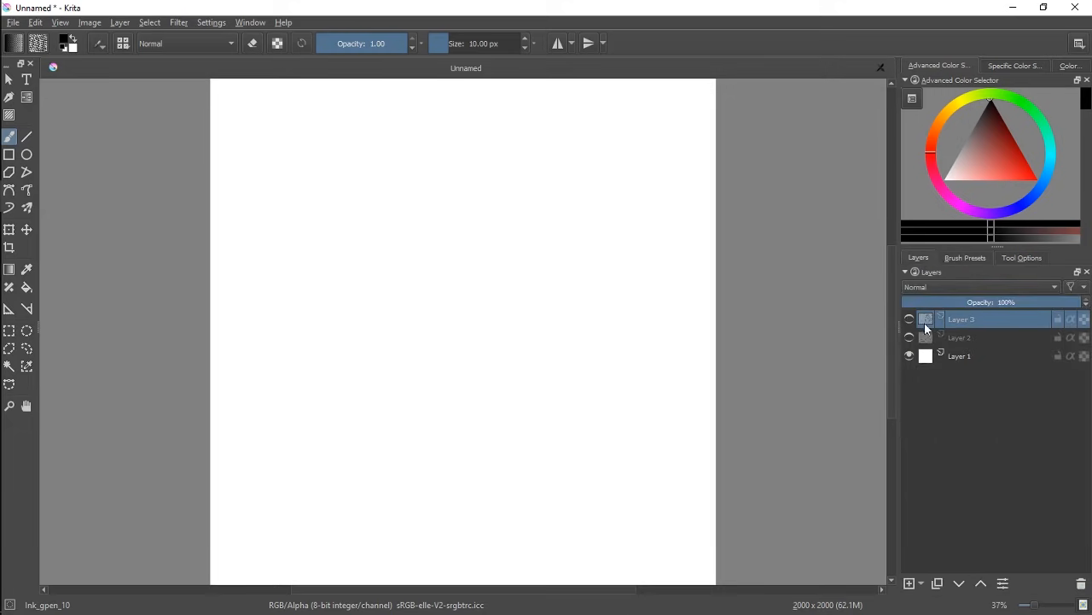
left_click(910, 584)
left_click(909, 356)
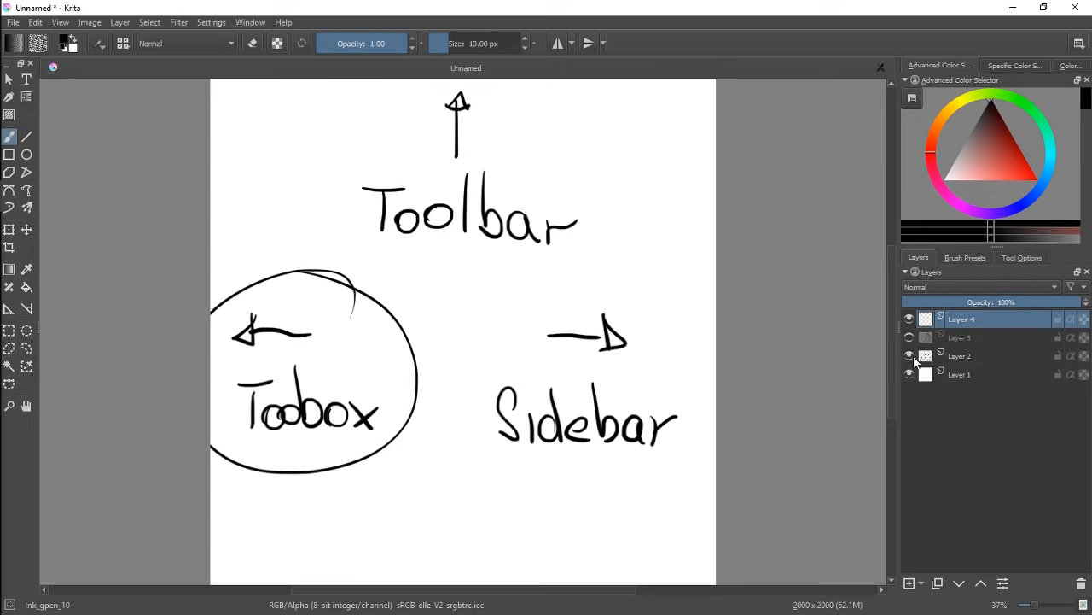
left_click(910, 357)
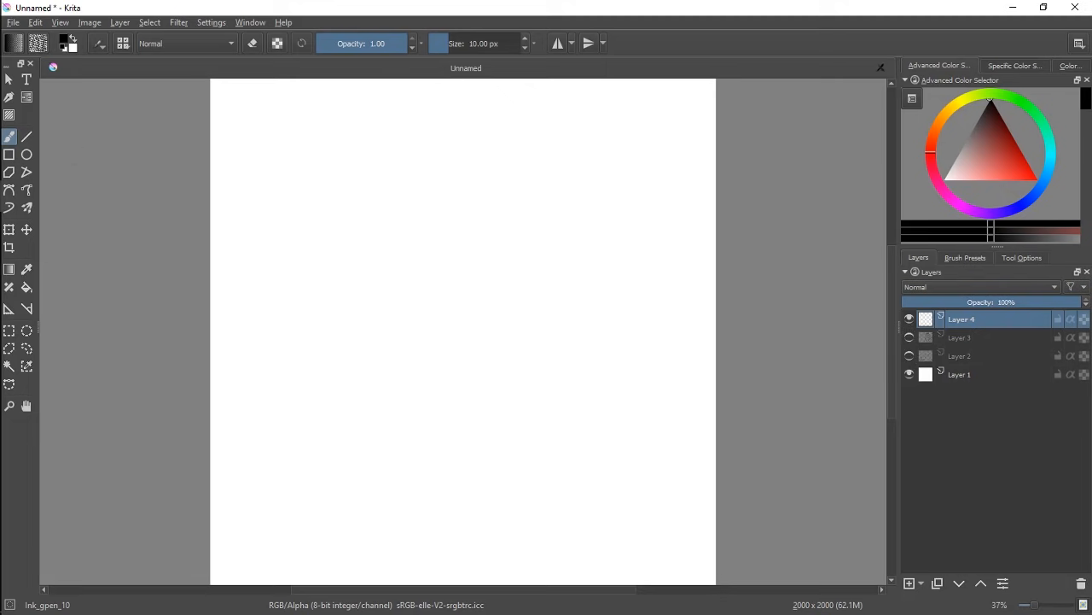
Draw three long, slightly rising straight lines with the Line tool across the upper half of the canvas
left_click(27, 139)
left_click_drag(239, 229, 670, 181)
left_click_drag(241, 256, 624, 216)
left_click_drag(235, 276, 667, 245)
Choose the PixelArt_Dithering preset from the PixelArt tag and draw a straight line below the other three
left_click(966, 258)
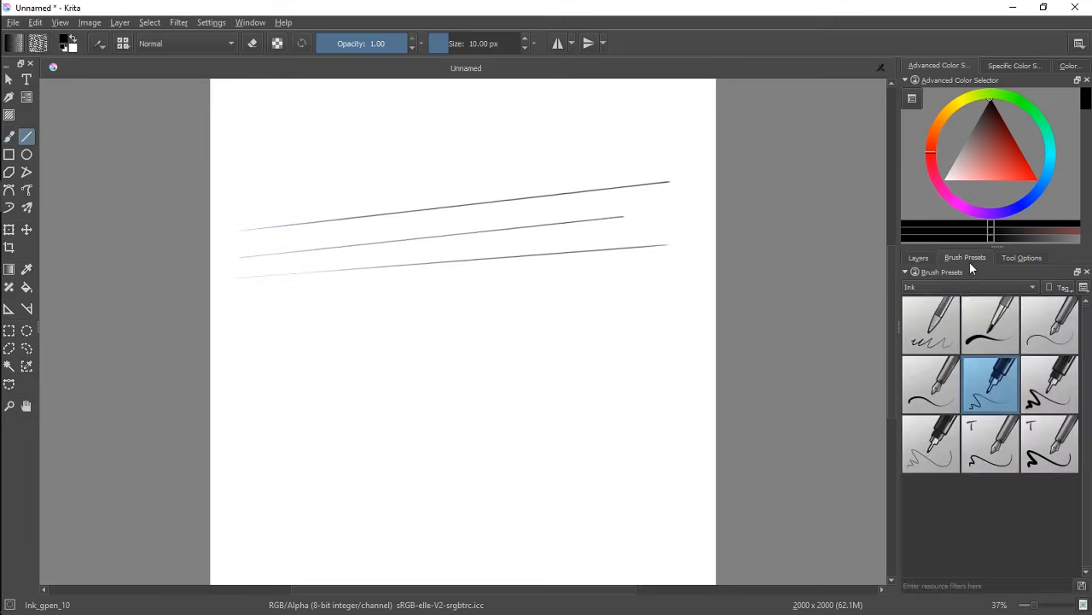
left_click(959, 288)
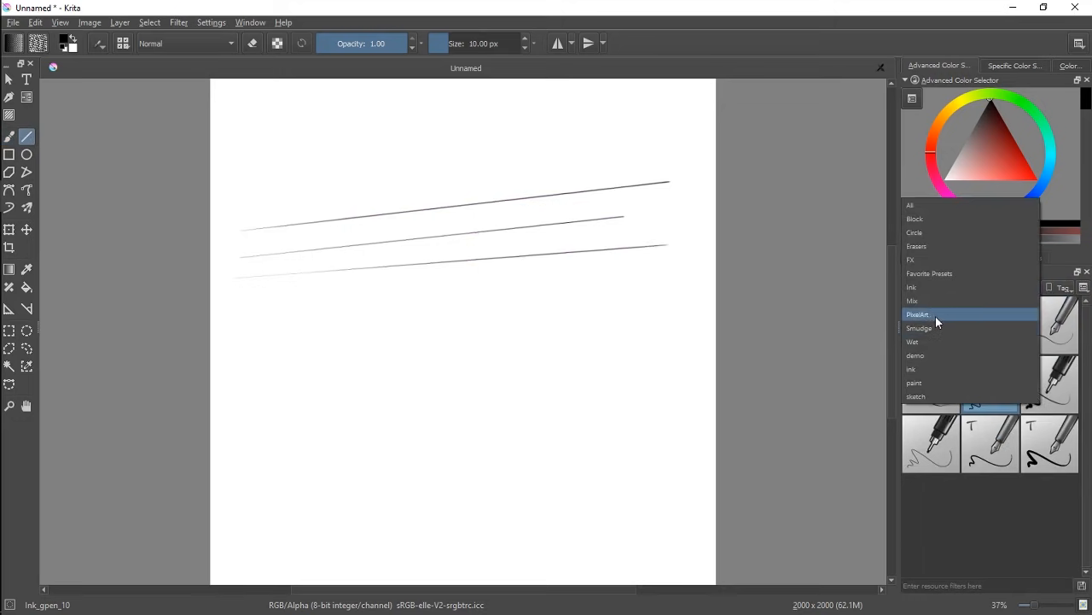
left_click(935, 316)
left_click(990, 342)
left_click_drag(245, 330, 732, 295)
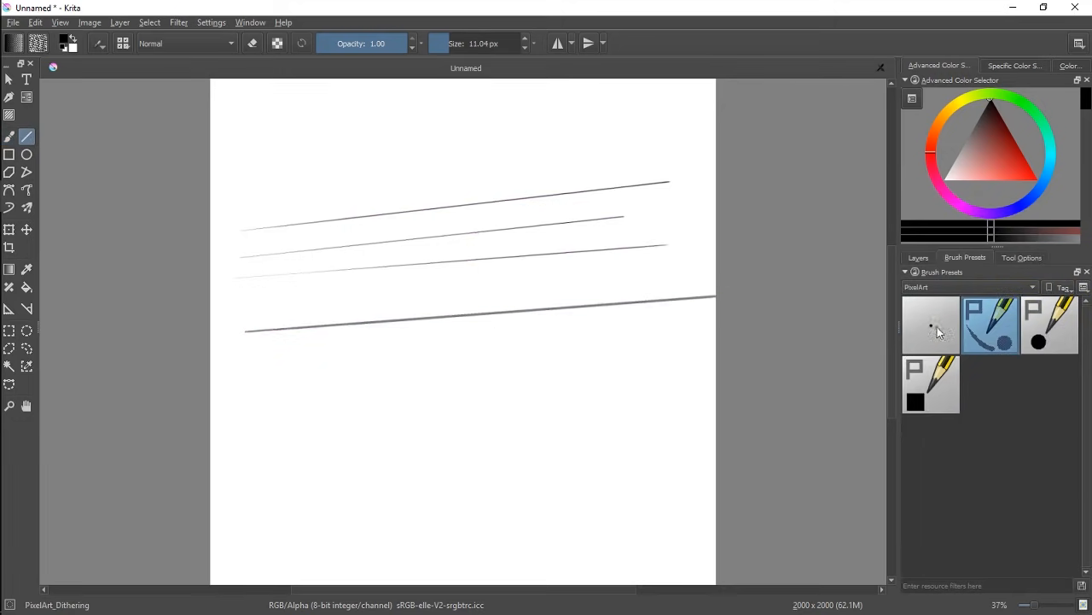
Draw a large rectangle outline over the left part of the straight lines in the canvas's upper half
left_click(970, 288)
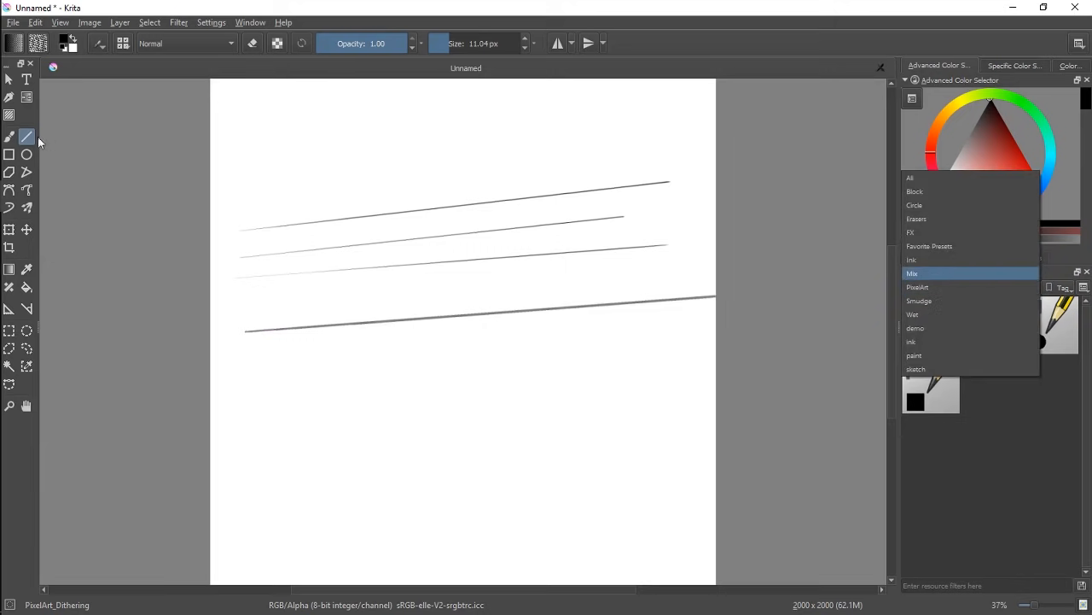
left_click(9, 155)
left_click_drag(294, 117, 516, 316)
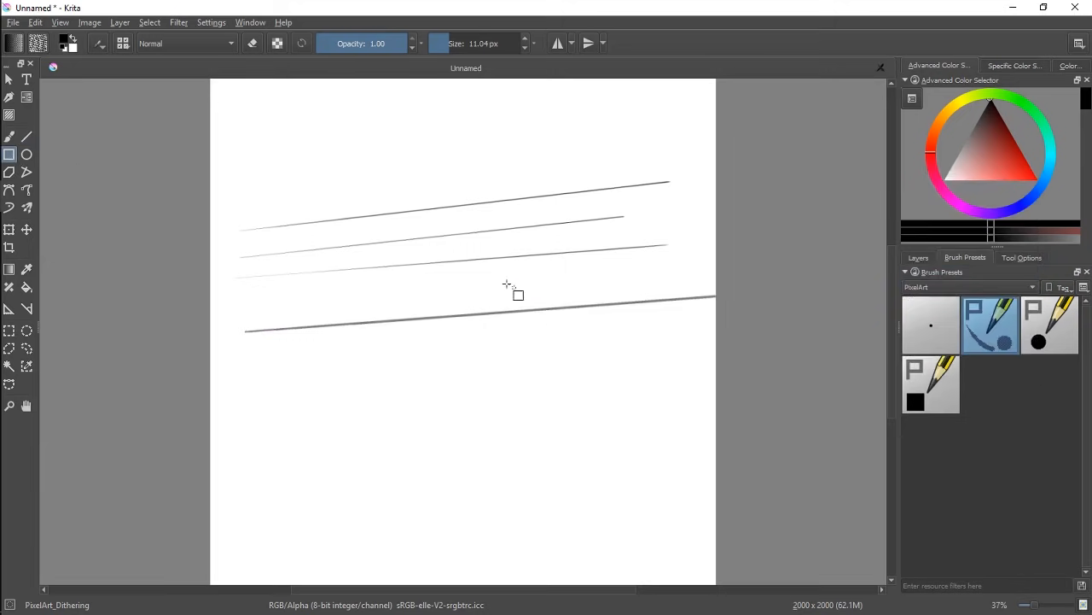
Draw three ellipse outlines: one inside the rectangle, one overlapping its right edge and a smaller one to the right
left_click(26, 155)
left_click_drag(298, 152, 487, 291)
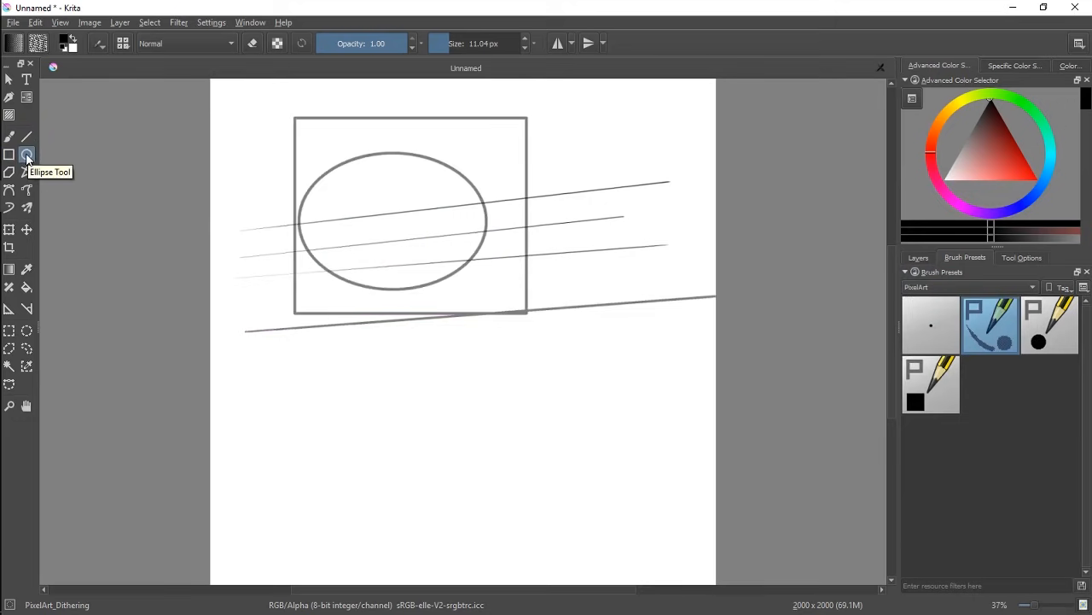
left_click_drag(564, 148, 390, 353)
left_click_drag(662, 176, 551, 306)
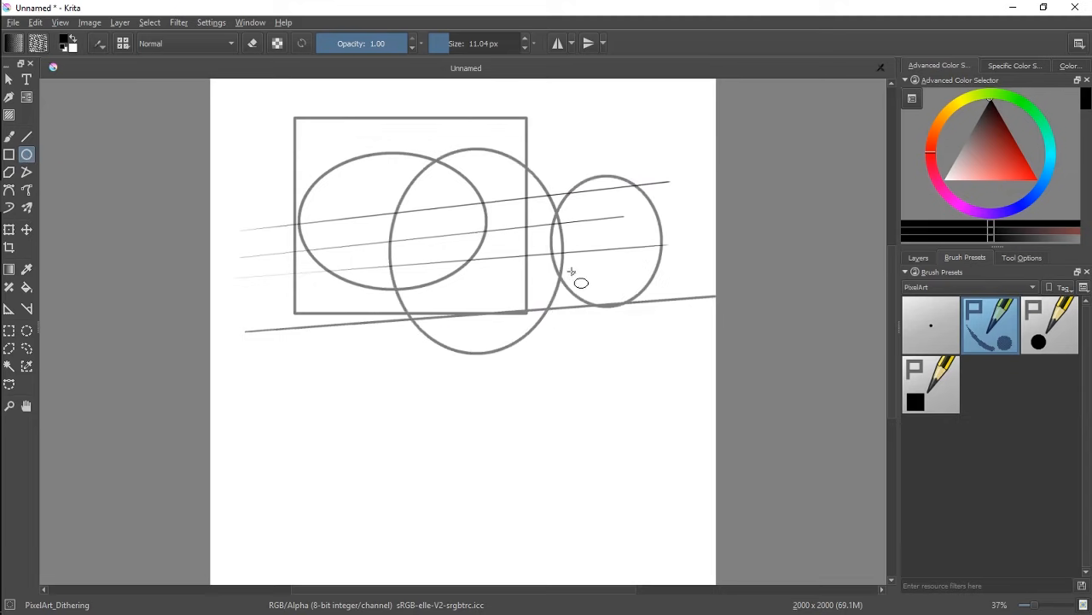
Draw a large closed seven-sided polygon that spans the canvas and overlaps the lower half of the ellipses
left_click(9, 172)
left_click(344, 468)
left_click(565, 444)
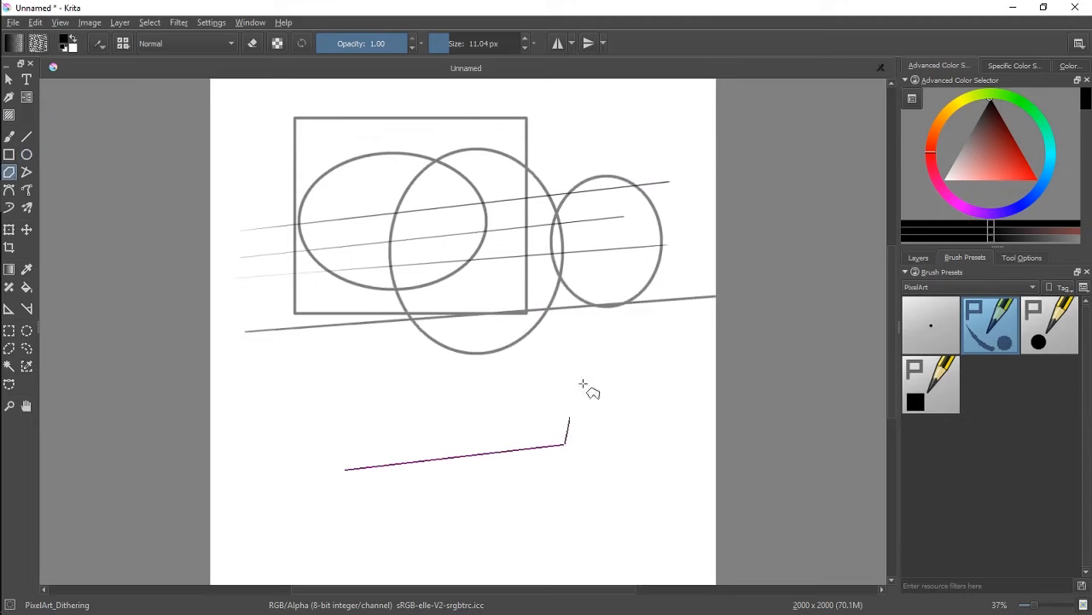
left_click(651, 285)
left_click(472, 205)
left_click(278, 264)
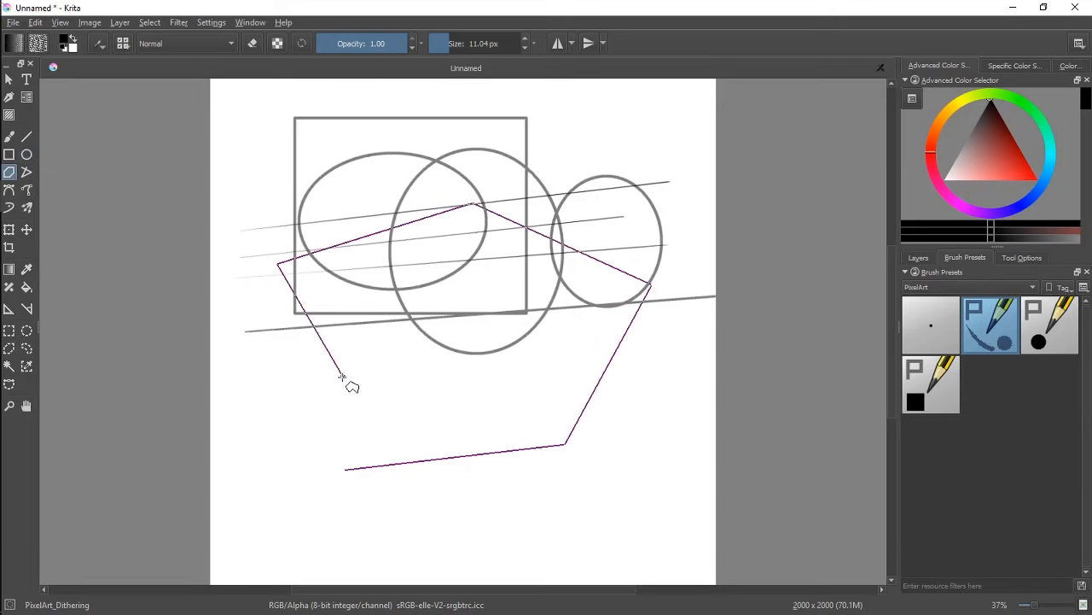
left_click(342, 376)
left_click(303, 442)
left_click(345, 468)
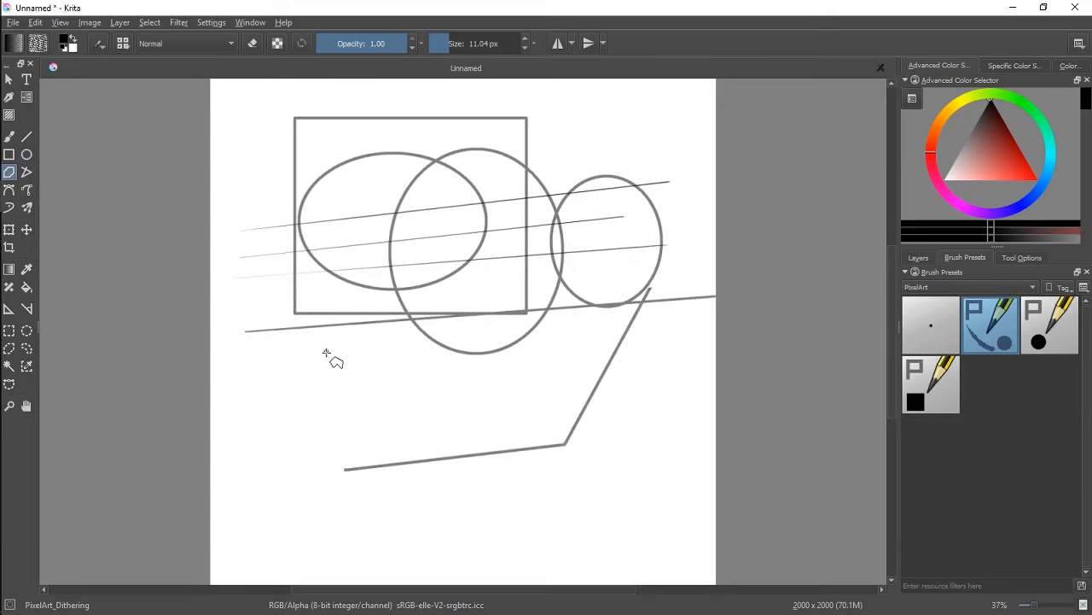
Draw a smaller closed five-sided polygon inside the large polygon
left_click(520, 368)
left_click(555, 266)
left_click(395, 220)
left_click(359, 350)
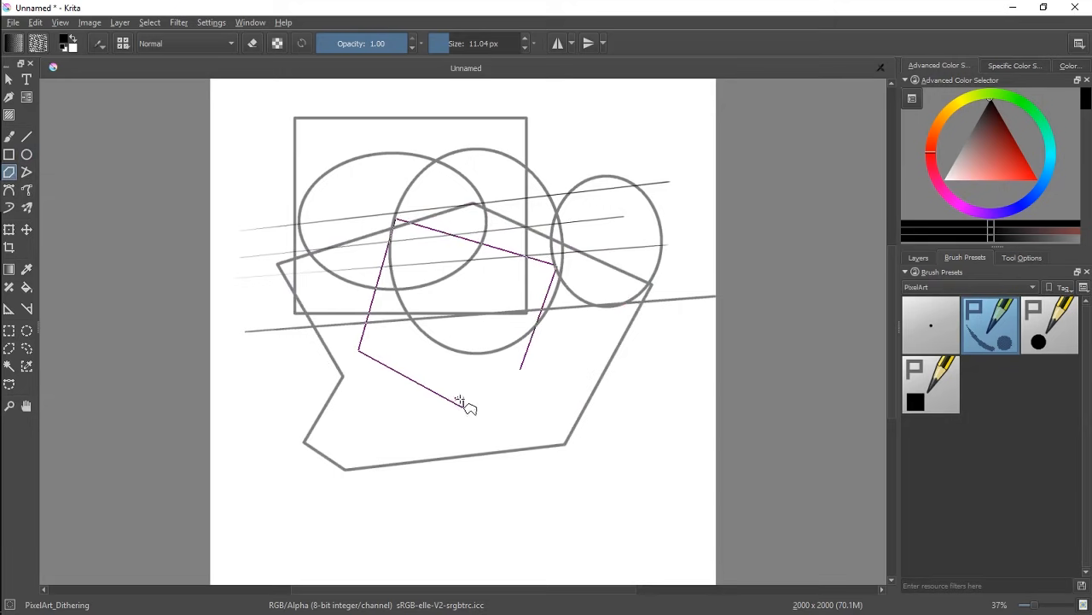
double_click(461, 407)
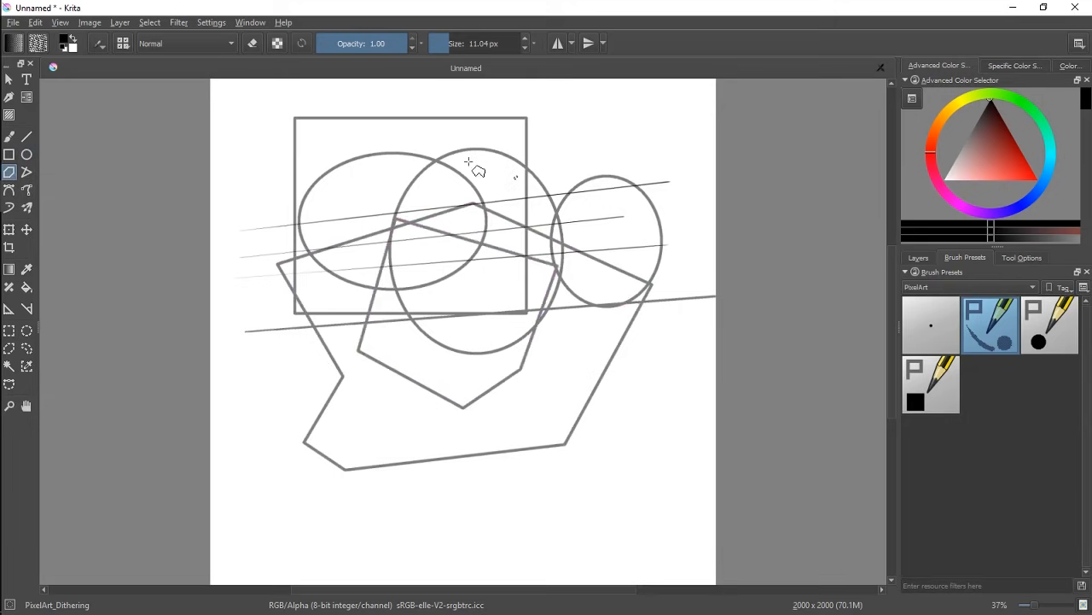
Draw an open polyline with the Polyline tool that runs around the existing shapes from upper right to lower right
left_click(26, 171)
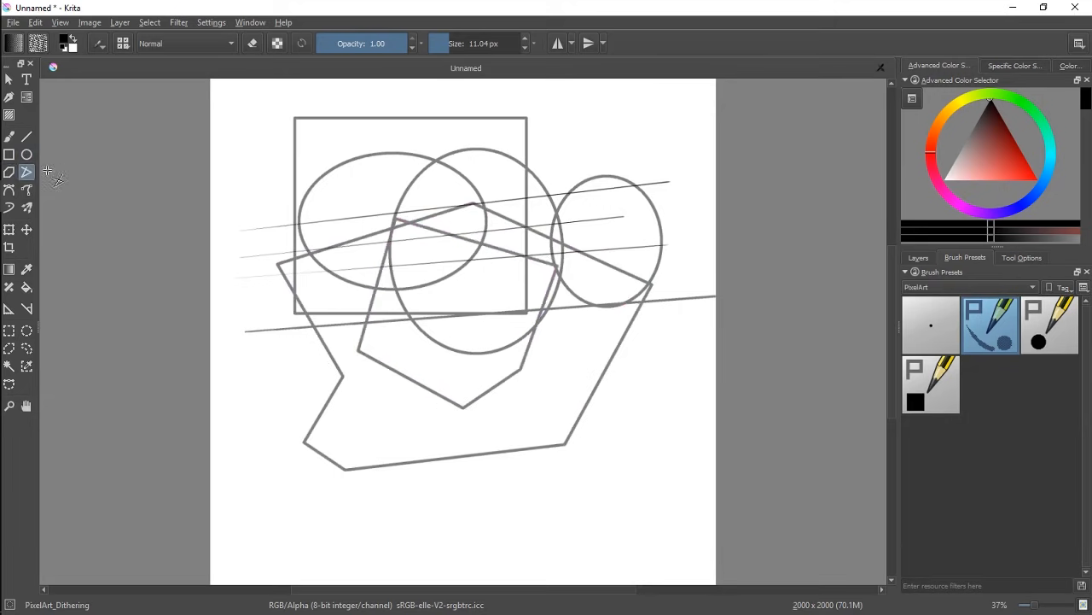
left_click(577, 163)
left_click(271, 202)
left_click(228, 377)
left_click(402, 451)
left_click(621, 372)
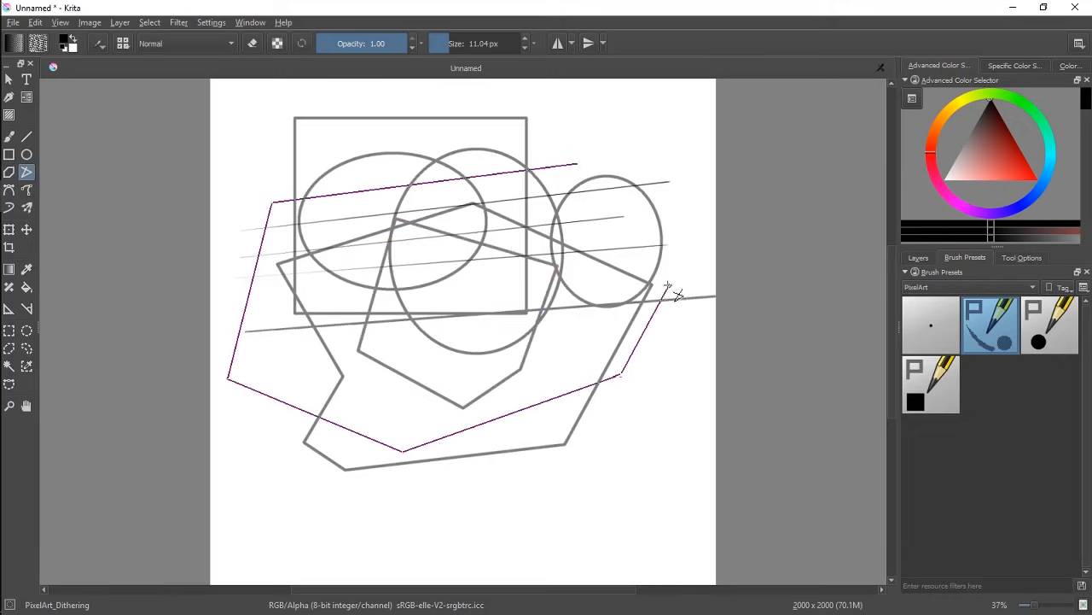
double_click(616, 219)
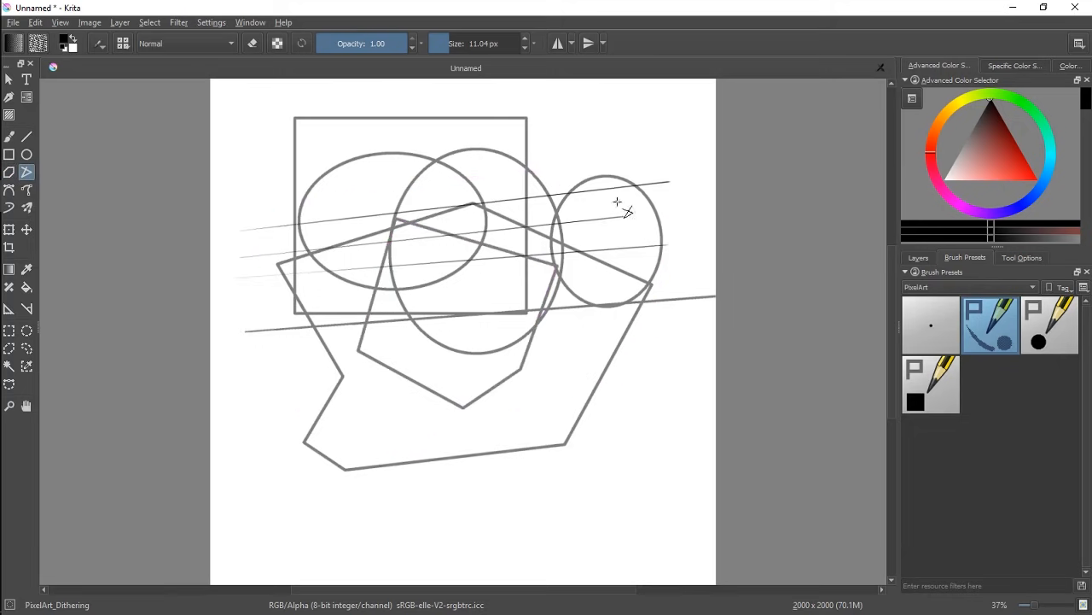
Draw a second open polyline down the left side and back up to the right, and set the brush size to 12 px
left_click(350, 211)
left_click(247, 323)
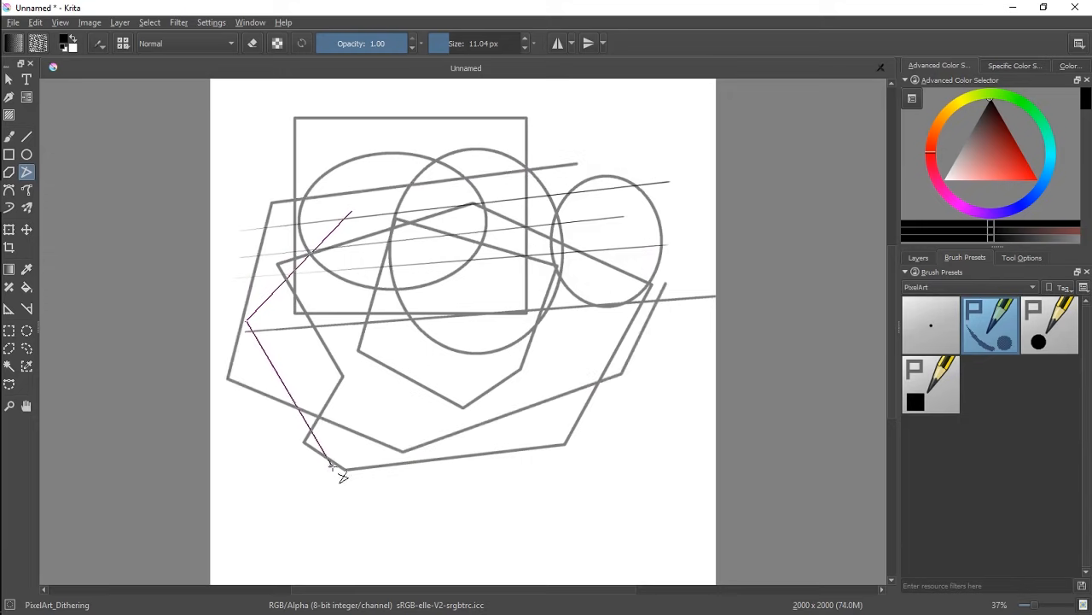
left_click(333, 469)
left_click(537, 444)
double_click(628, 315)
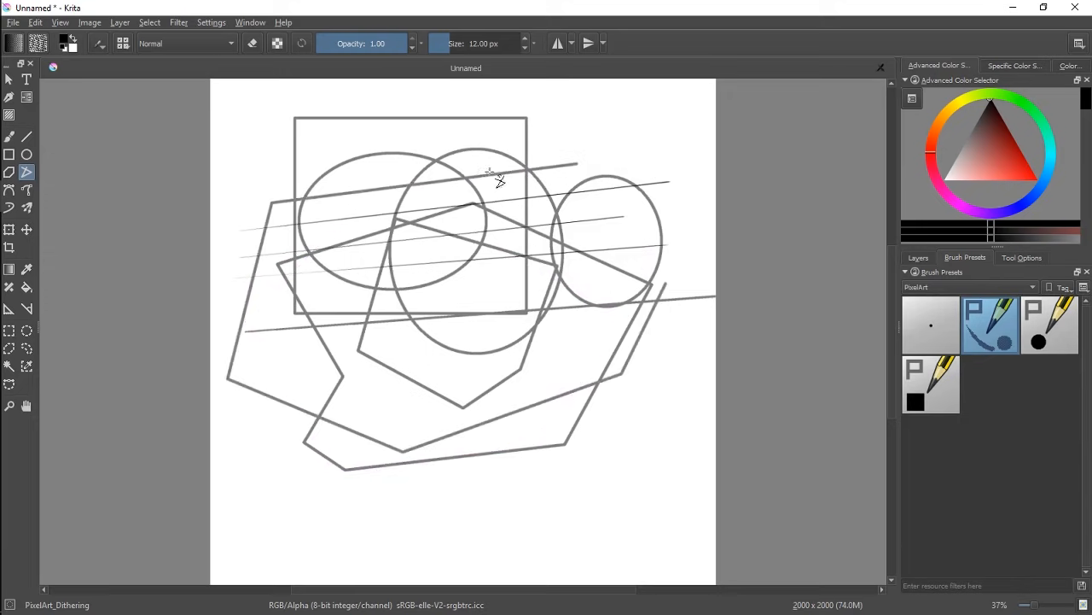
key("bracketright")
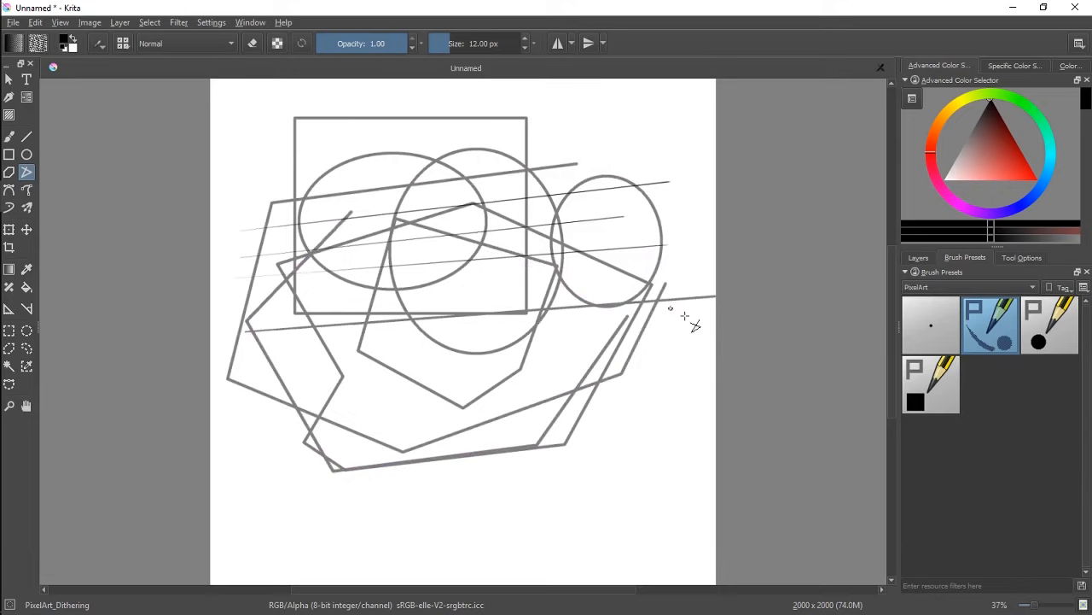
Hide Layer 4 and add a new paint layer above it
left_click(918, 257)
left_click(909, 318)
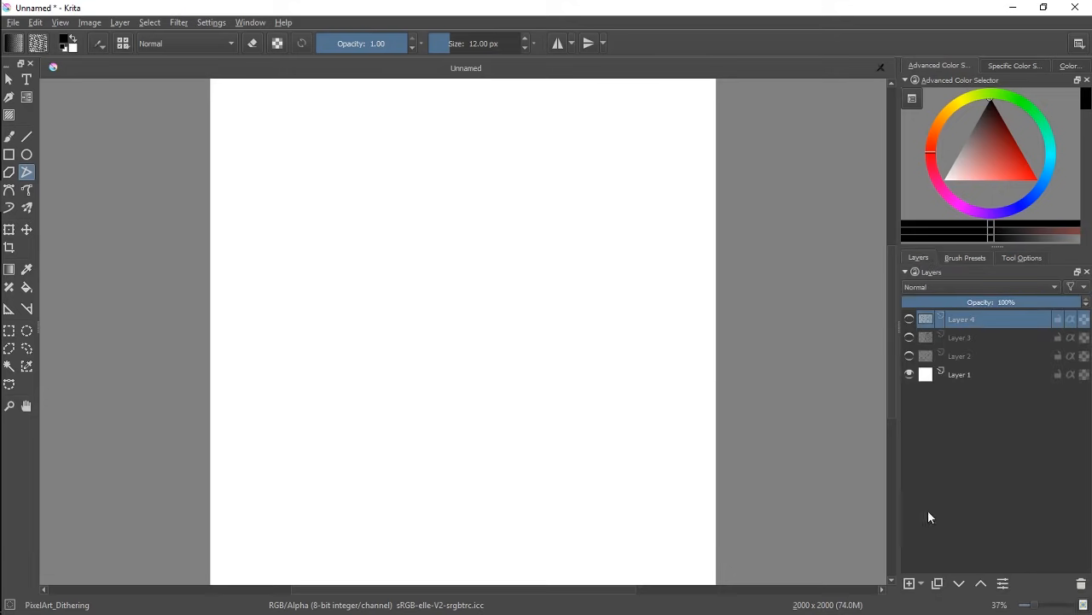
left_click(909, 583)
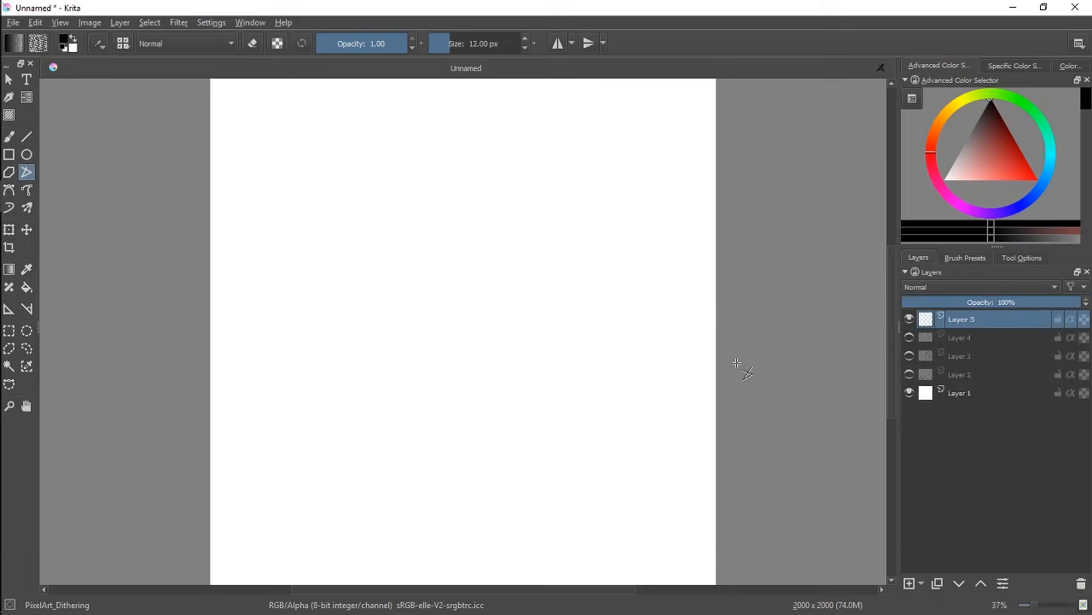
Draw a long winding Bezier curve from the canvas's upper left to its lower middle, ending in a sharp corner and short tail
left_click(17, 192)
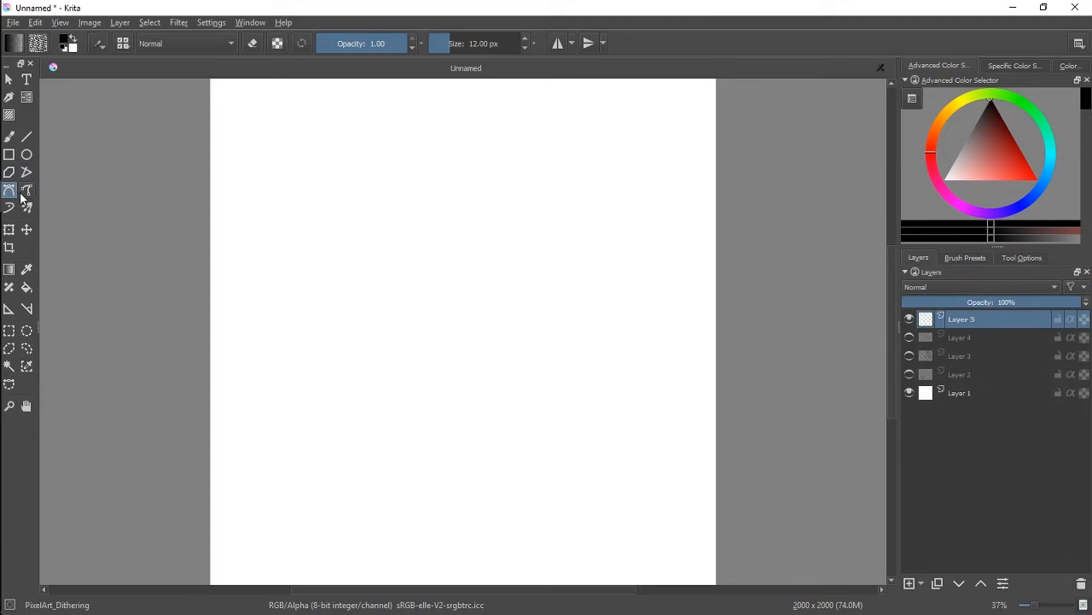
left_click(280, 122)
left_click_drag(280, 239, 346, 314)
left_click_drag(464, 225, 482, 213)
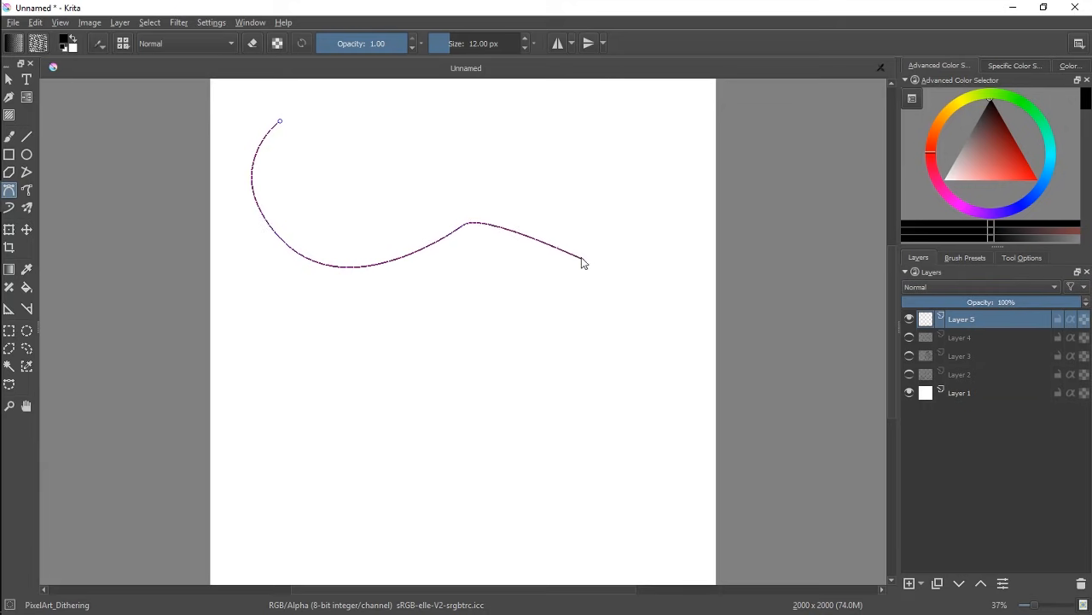
left_click_drag(608, 248, 592, 367)
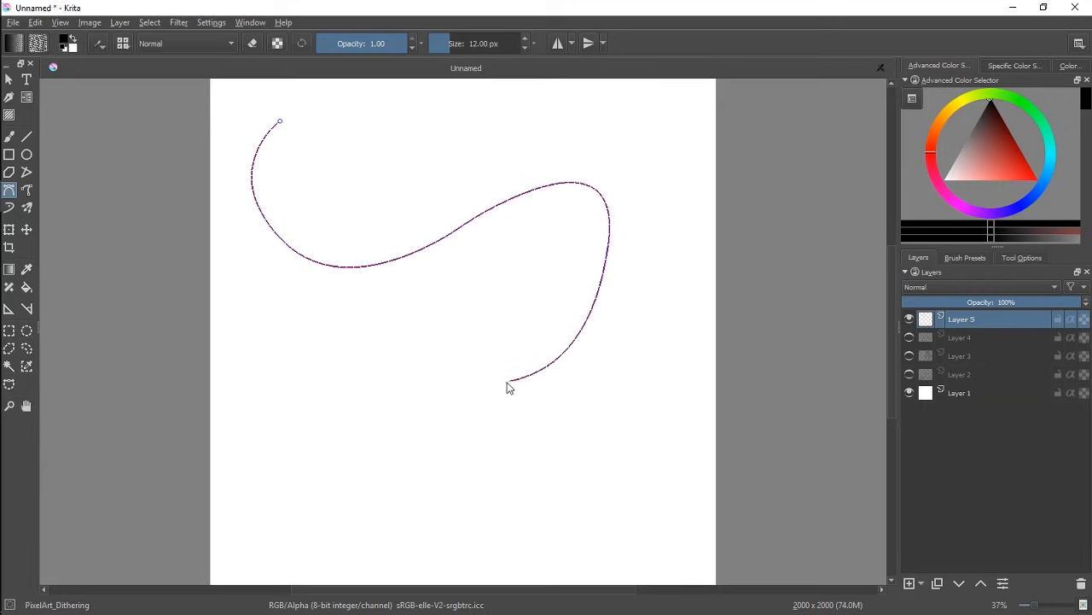
left_click_drag(434, 404, 381, 361)
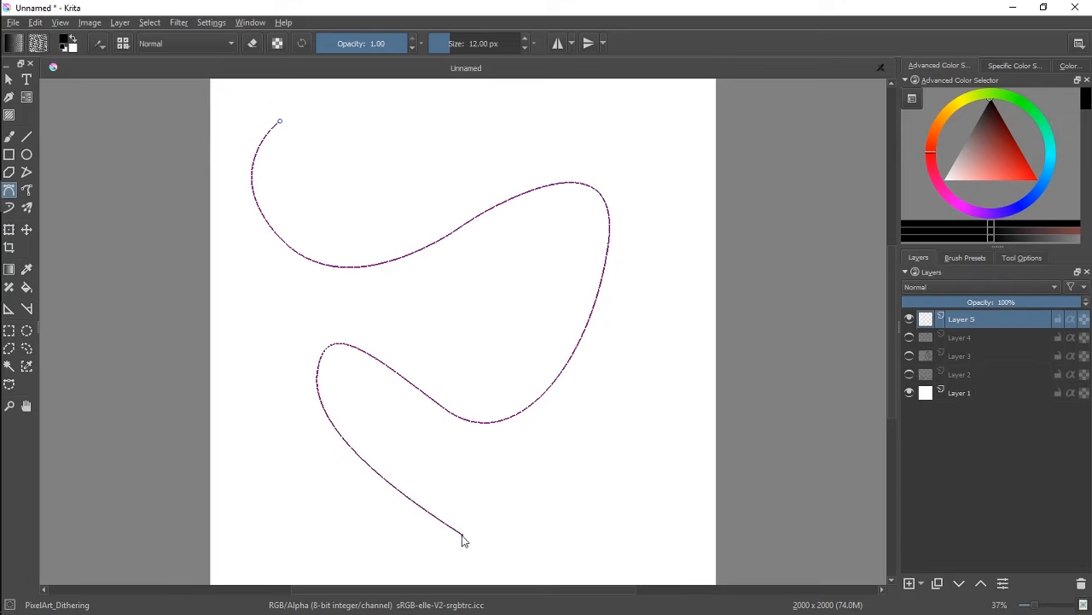
left_click_drag(487, 517, 618, 487)
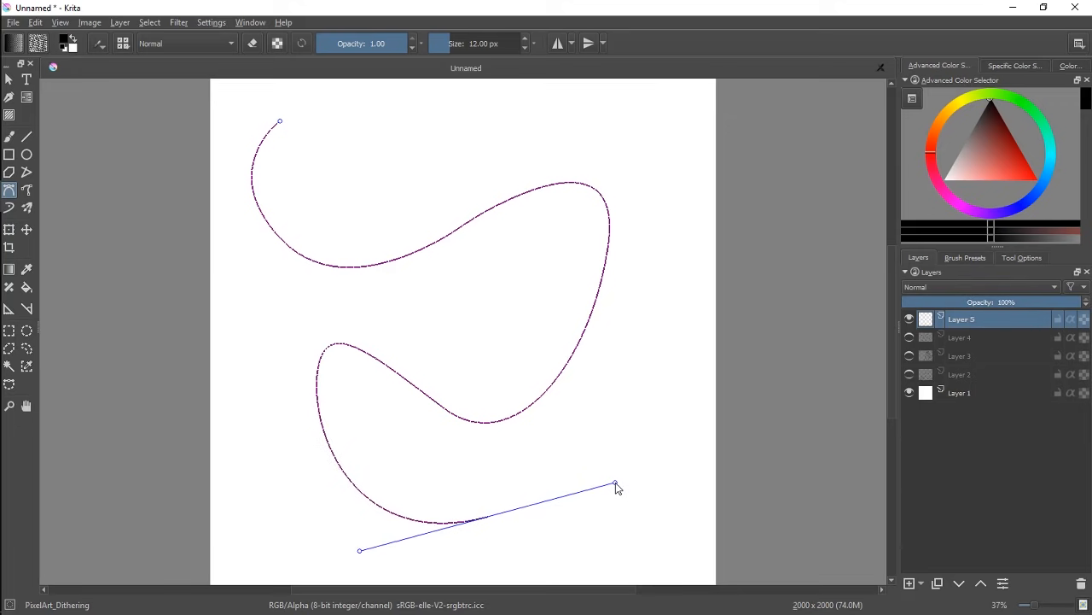
left_click_drag(615, 482, 488, 518)
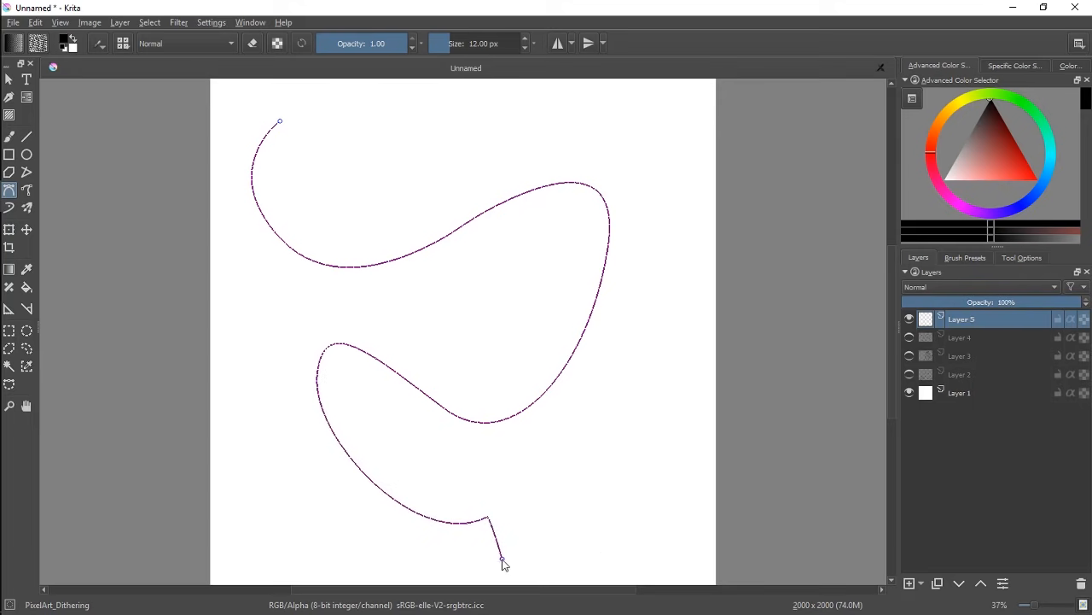
left_click(502, 558)
key("Return")
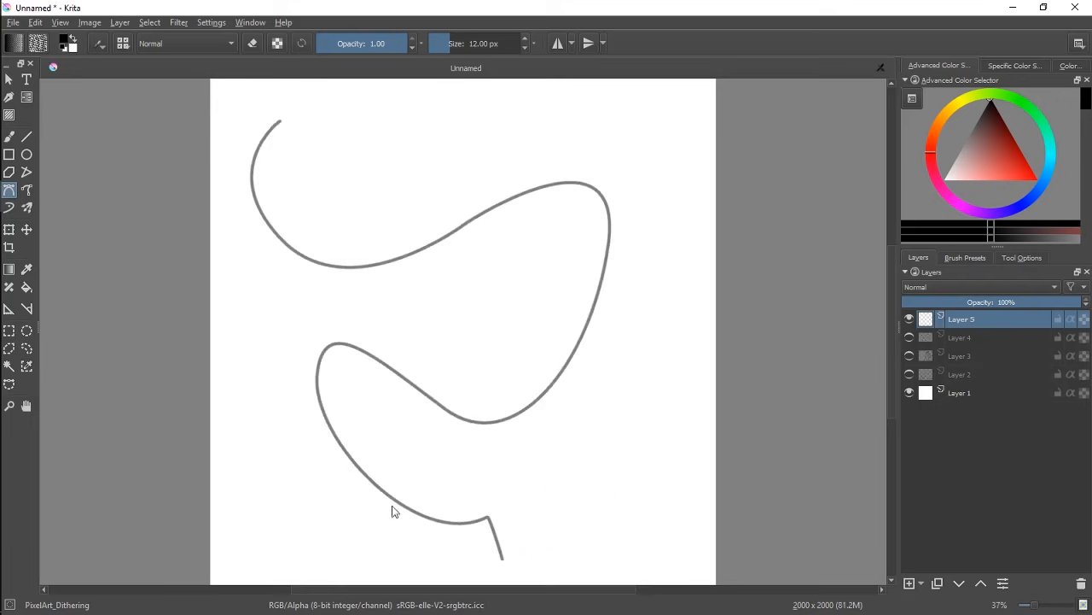
Draw two winding freehand paths over the Bezier curve with the Freehand Path tool
left_click(30, 191)
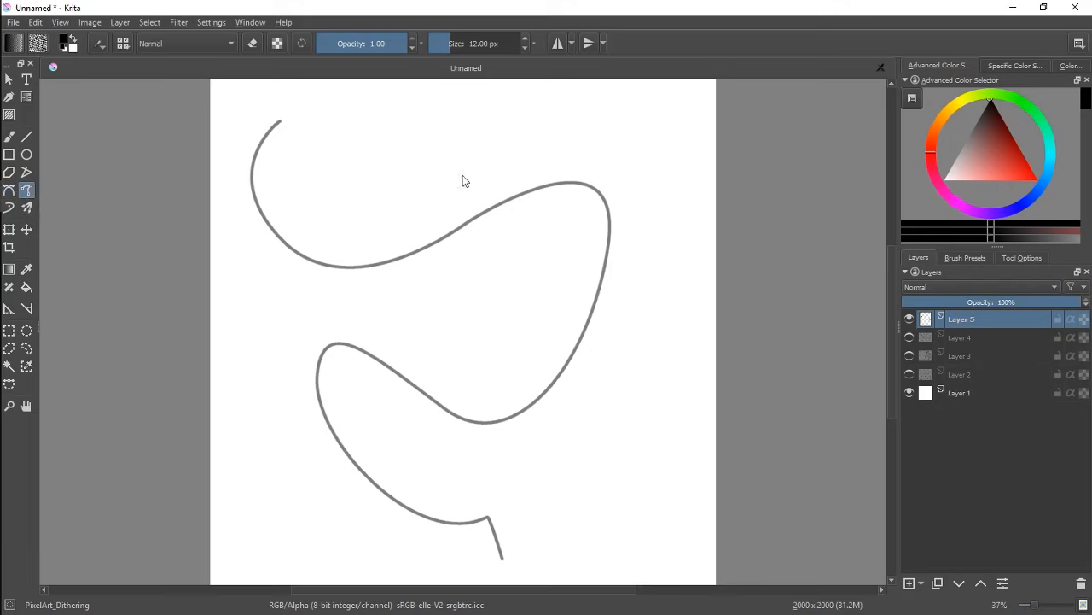
mouse_move(537, 120)
left_mouse_down()
mouse_move(425, 192)
mouse_move(612, 272)
mouse_move(287, 323)
mouse_move(576, 359)
mouse_move(397, 419)
mouse_move(567, 437)
mouse_move(559, 485)
mouse_move(578, 513)
mouse_move(618, 529)
left_mouse_up()
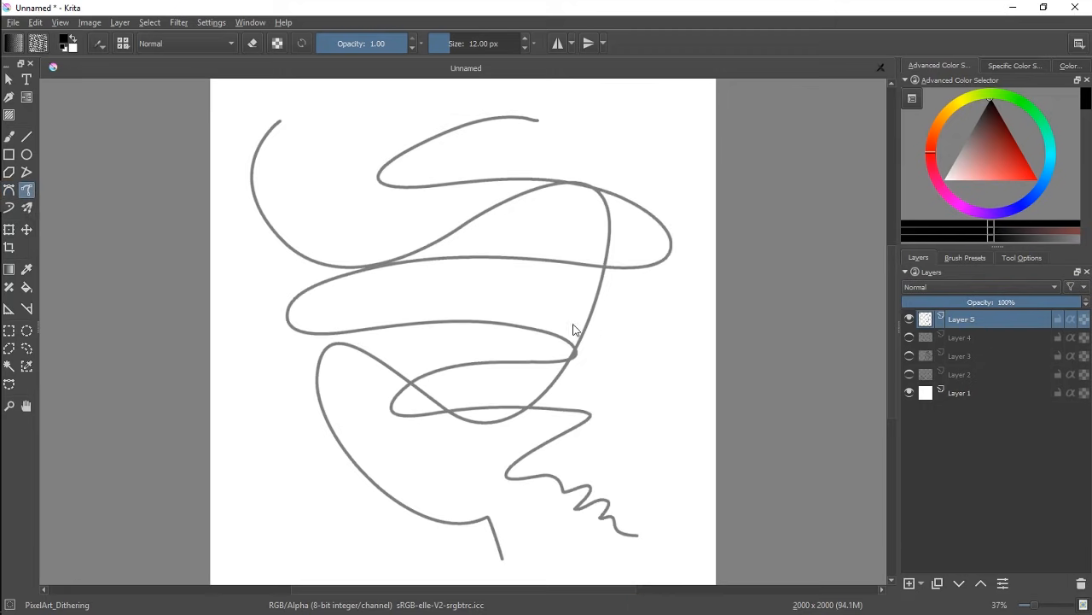
mouse_move(630, 232)
left_mouse_down()
mouse_move(634, 317)
mouse_move(617, 412)
mouse_move(559, 478)
mouse_move(392, 462)
left_mouse_up()
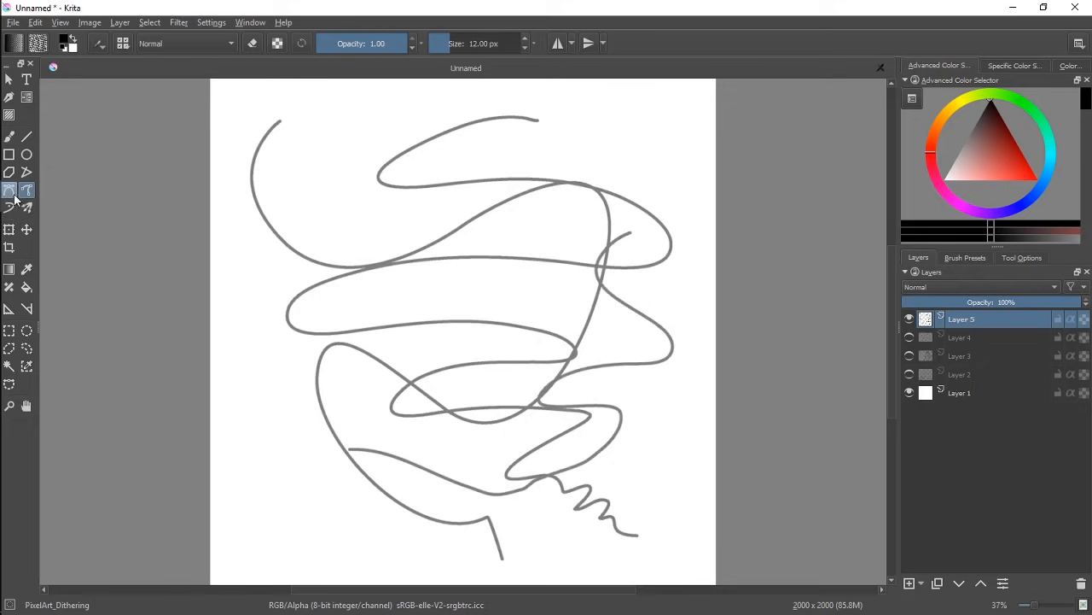
Hide Layer 5 and add a new paint layer above it
left_click(909, 319)
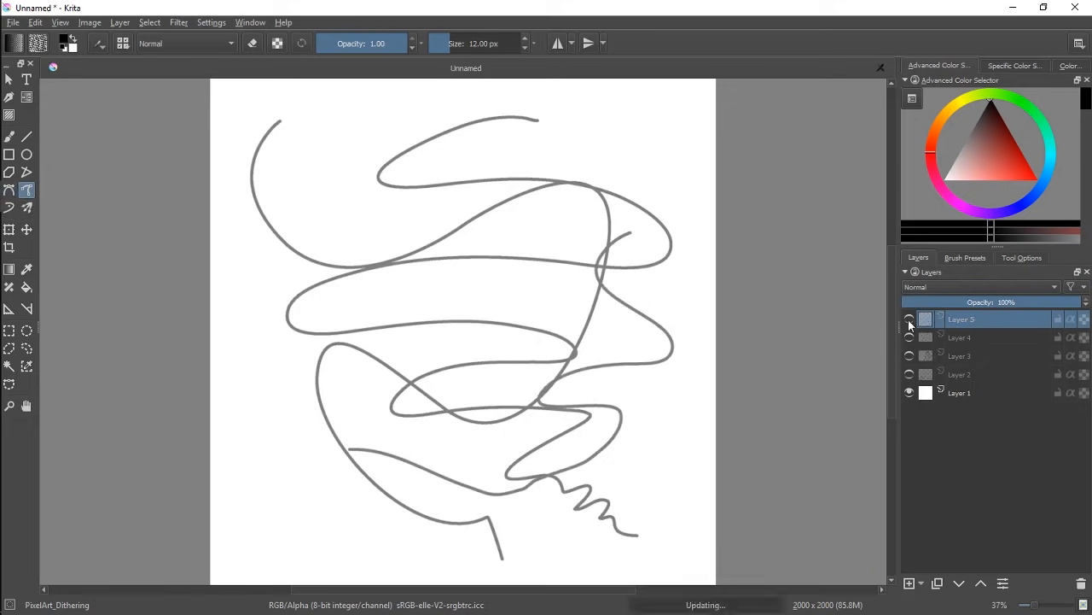
left_click(909, 583)
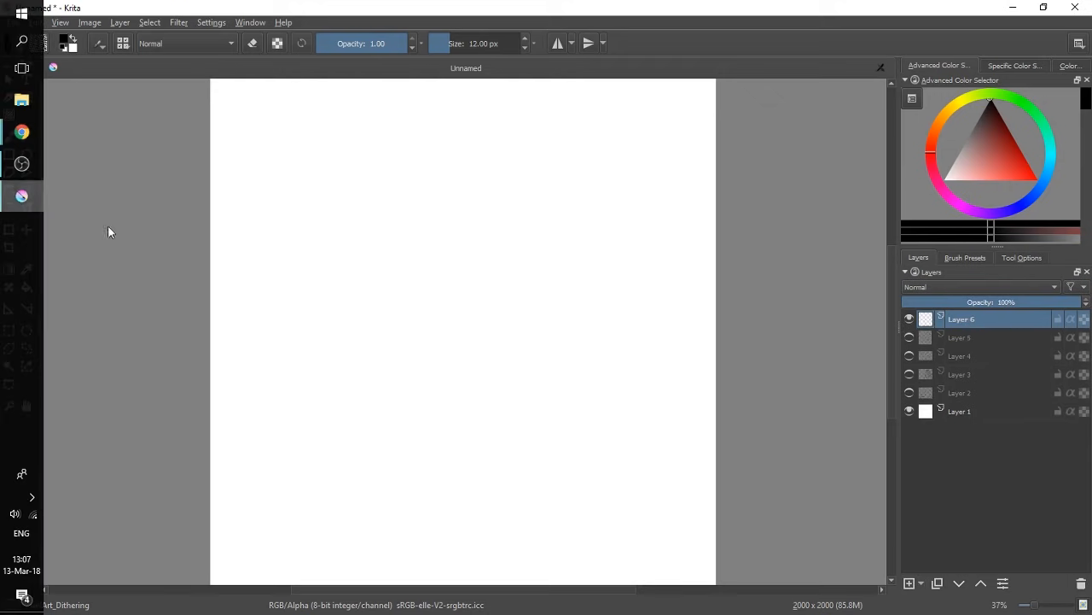
Draw a loop and overlapping diagonal strokes in the canvas's upper middle with the Dynamic Brush tool, raising the brush size to 60.42 px
left_click(8, 208)
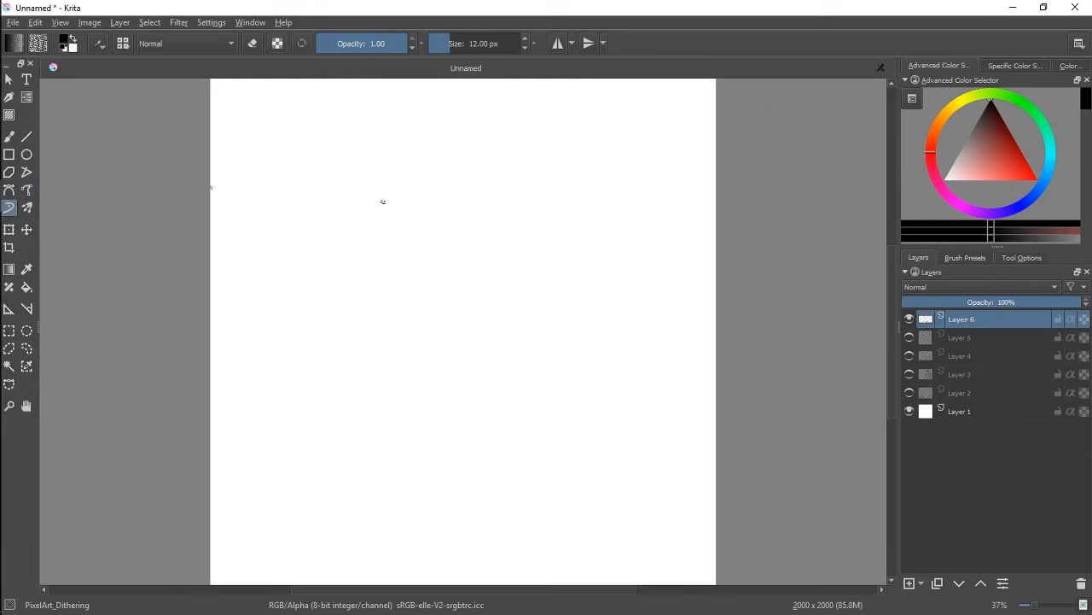
mouse_move(414, 159)
left_mouse_down()
mouse_move(402, 214)
mouse_move(420, 262)
left_mouse_up()
left_click_drag(547, 149, 412, 230)
left_click_drag(521, 168, 427, 213)
mouse_move(499, 199)
left_mouse_down()
mouse_move(417, 244)
mouse_move(431, 252)
left_mouse_up()
left_click_drag(510, 213, 416, 267)
left_click_drag(469, 257, 496, 243)
left_click_drag(515, 222, 441, 257)
left_click_drag(504, 203, 403, 261)
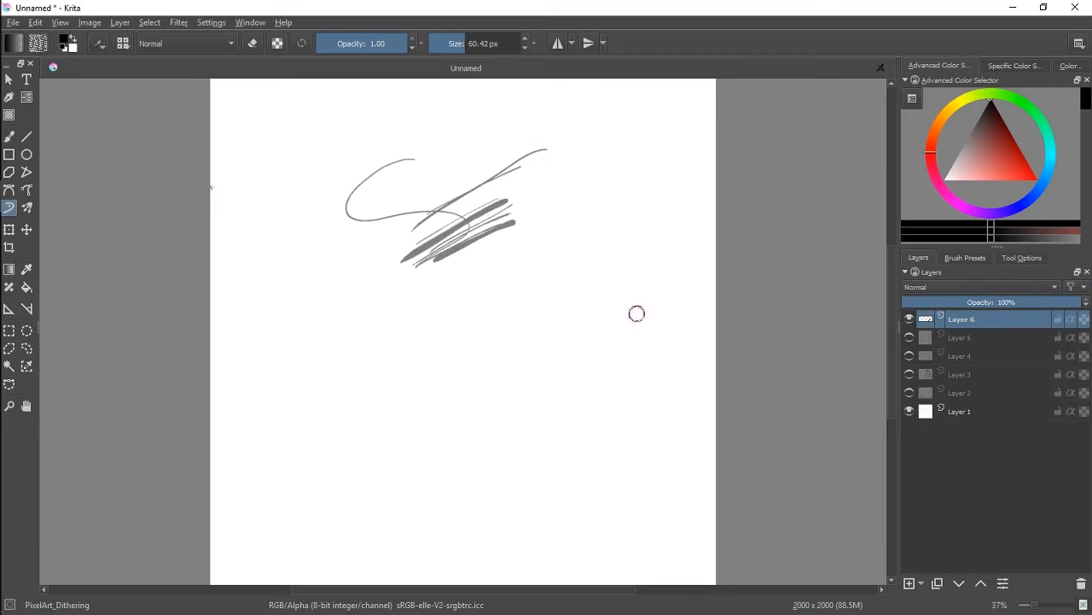
Show the Dynamic Brush tool's options and draw thick crossing strokes at the canvas's left edge
left_click(1021, 257)
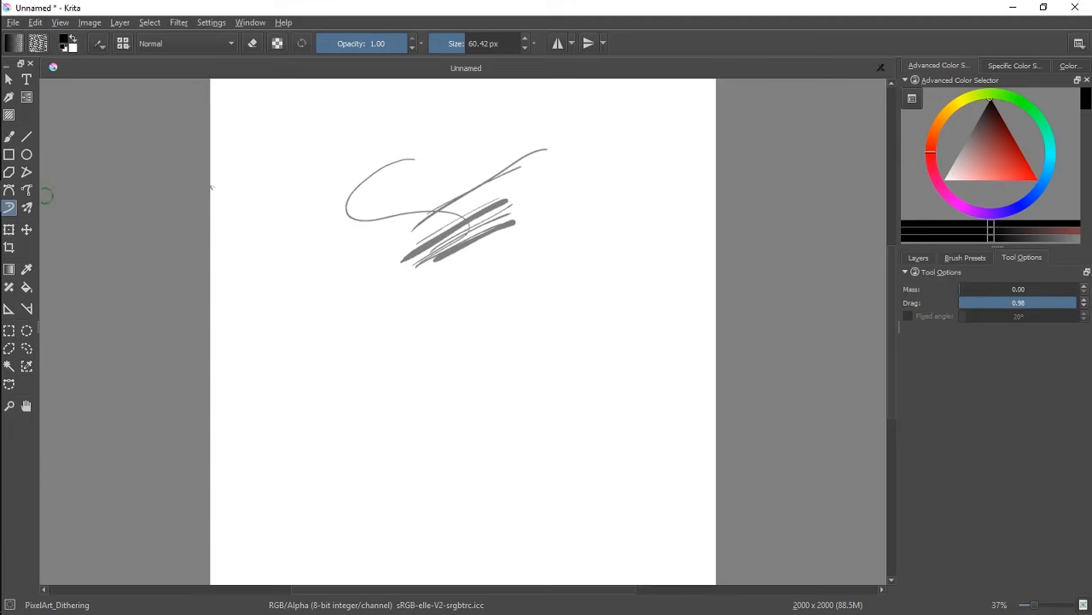
mouse_move(312, 297)
left_mouse_down()
mouse_move(232, 294)
mouse_move(243, 284)
mouse_move(215, 283)
mouse_move(256, 318)
left_mouse_up()
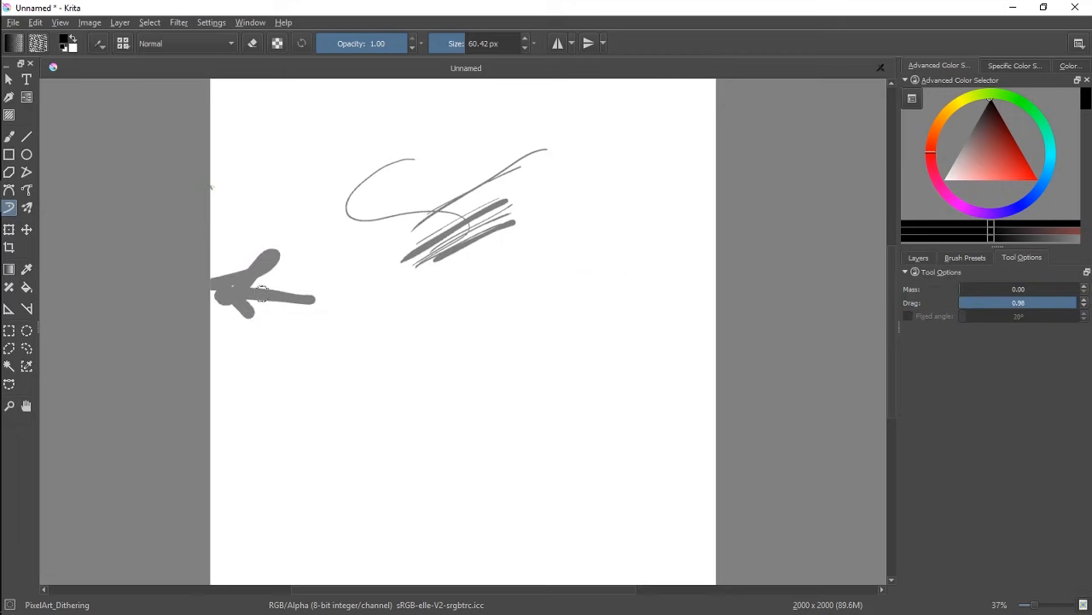
Set the Dynamic Brush's mass to 0.64 and draw a wide, thick arc from the right side down and back to the left strokes
mouse_move(2, 226)
left_click(1034, 289)
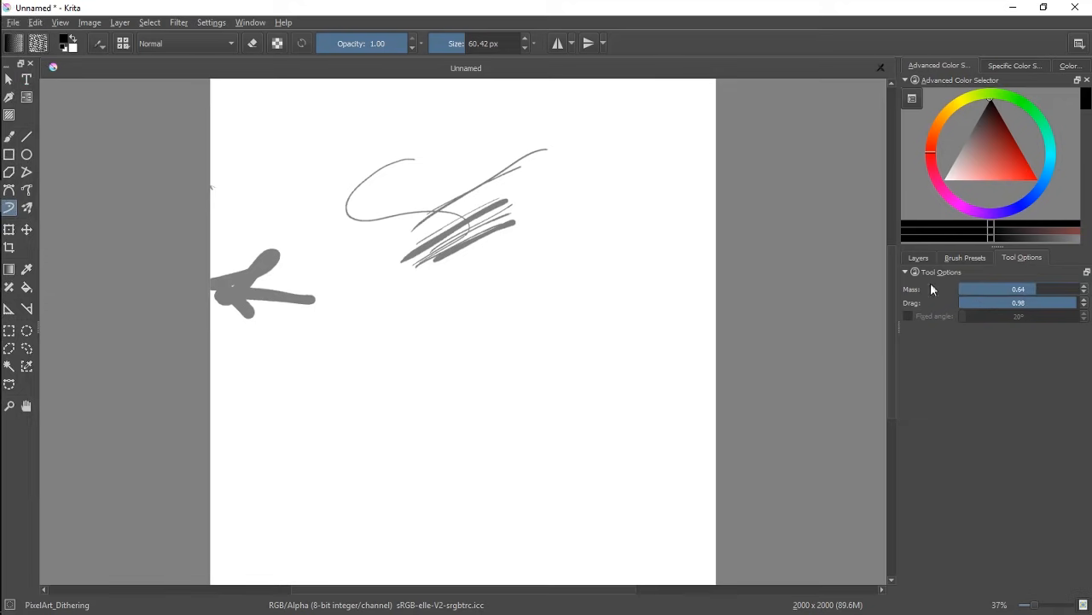
mouse_move(629, 218)
left_mouse_down()
mouse_move(599, 286)
mouse_move(545, 335)
mouse_move(430, 373)
mouse_move(340, 353)
mouse_move(247, 294)
left_mouse_up()
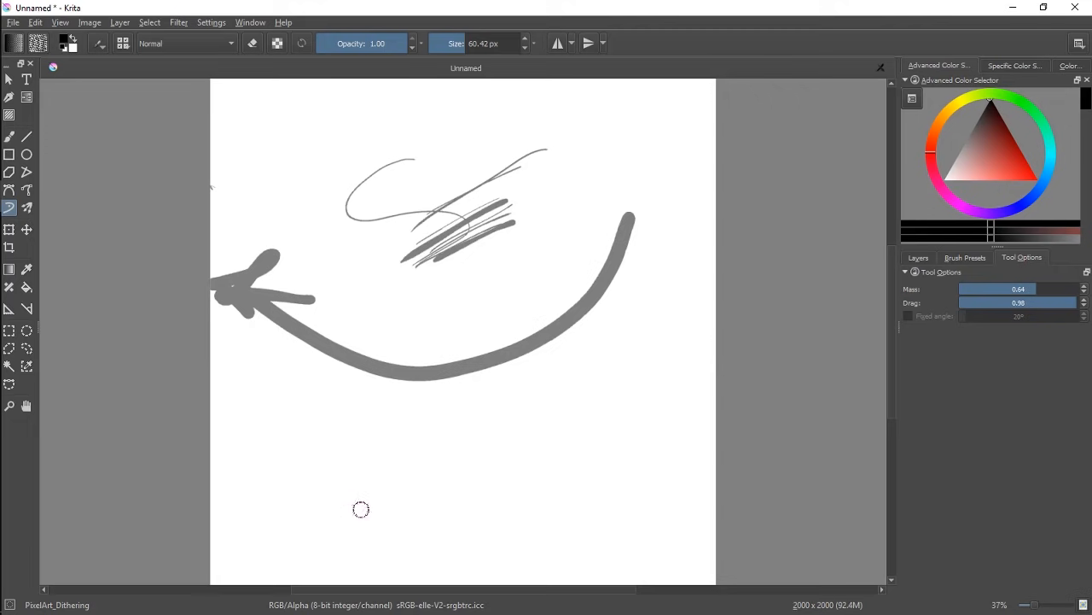
Draw a second thick Dynamic Brush curve across the lower canvas, rising towards the right edge
mouse_move(339, 524)
left_mouse_down()
mouse_move(483, 520)
mouse_move(545, 497)
mouse_move(606, 452)
mouse_move(679, 360)
left_mouse_up()
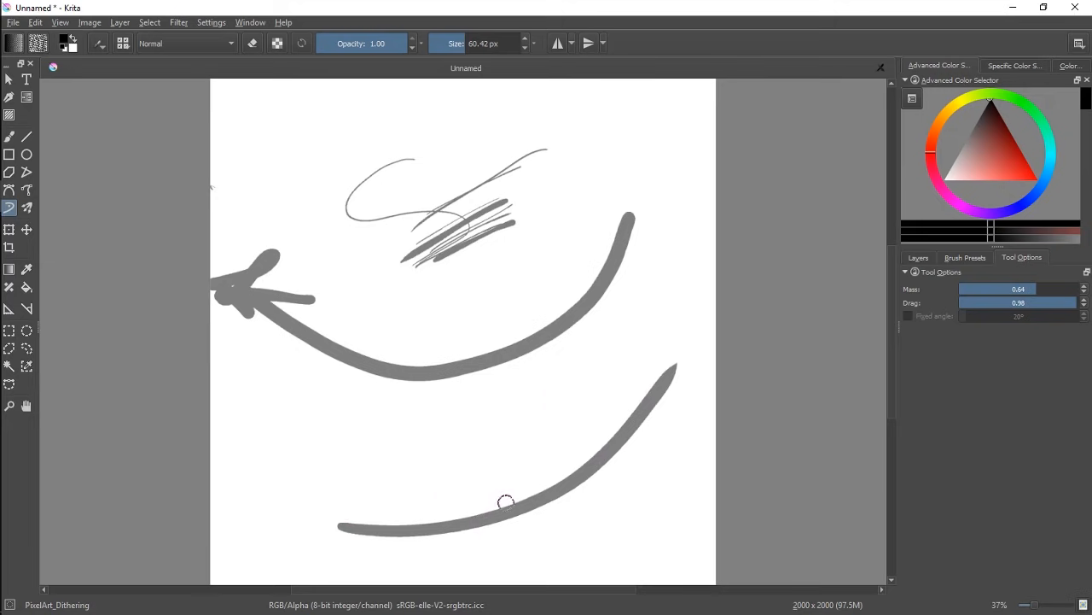
Hide Layer 6 and add a new paint layer above it
left_click(926, 257)
left_click(909, 319)
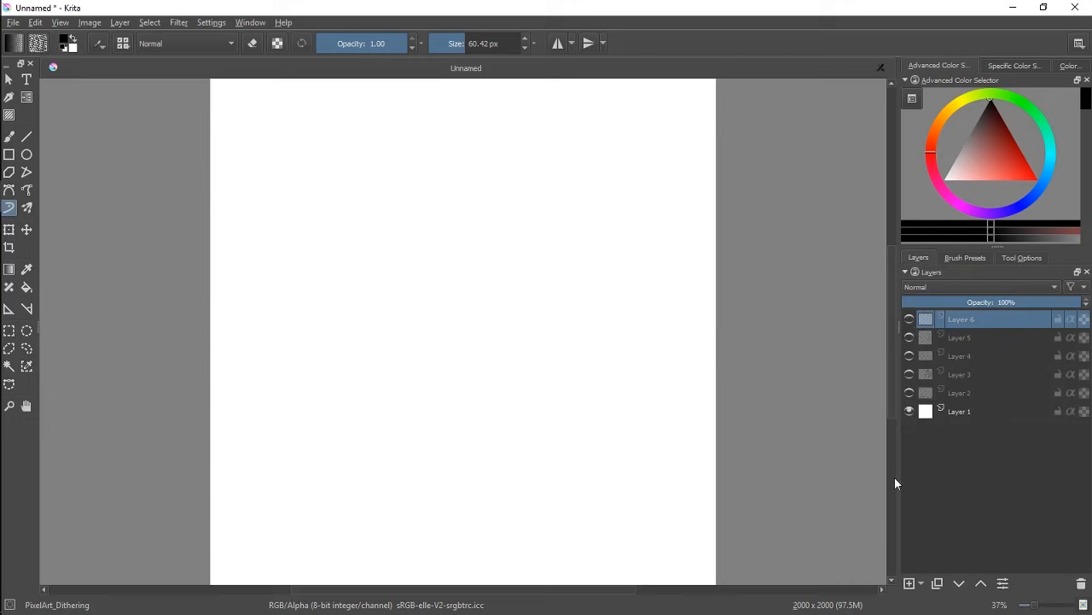
left_click(909, 583)
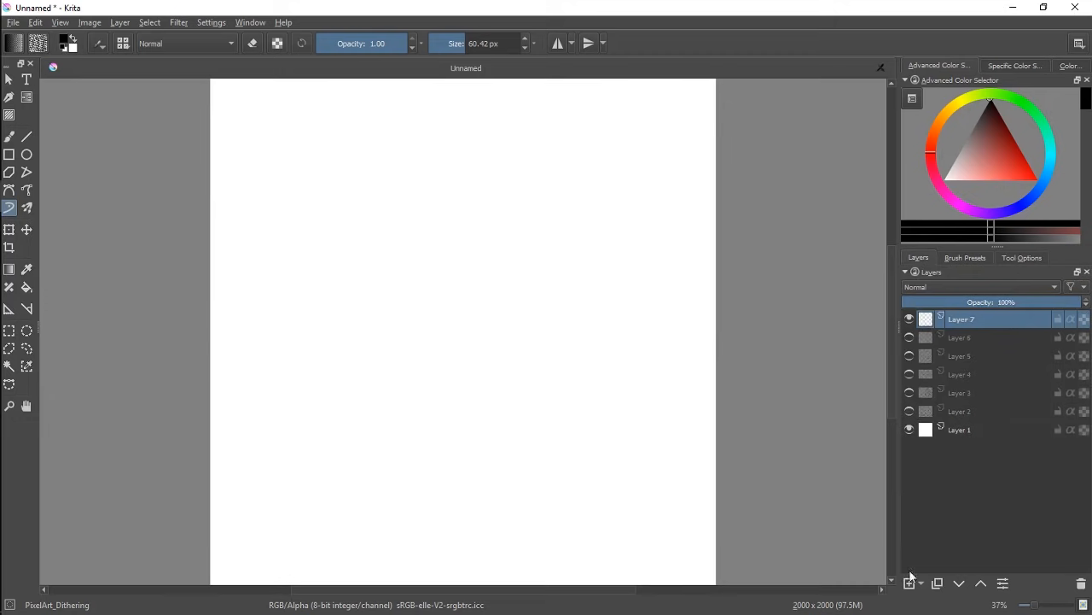
Draw a layered flower outward from the canvas centre with the Multibrush tool, reducing the brush size to 18.32 px
left_click(28, 207)
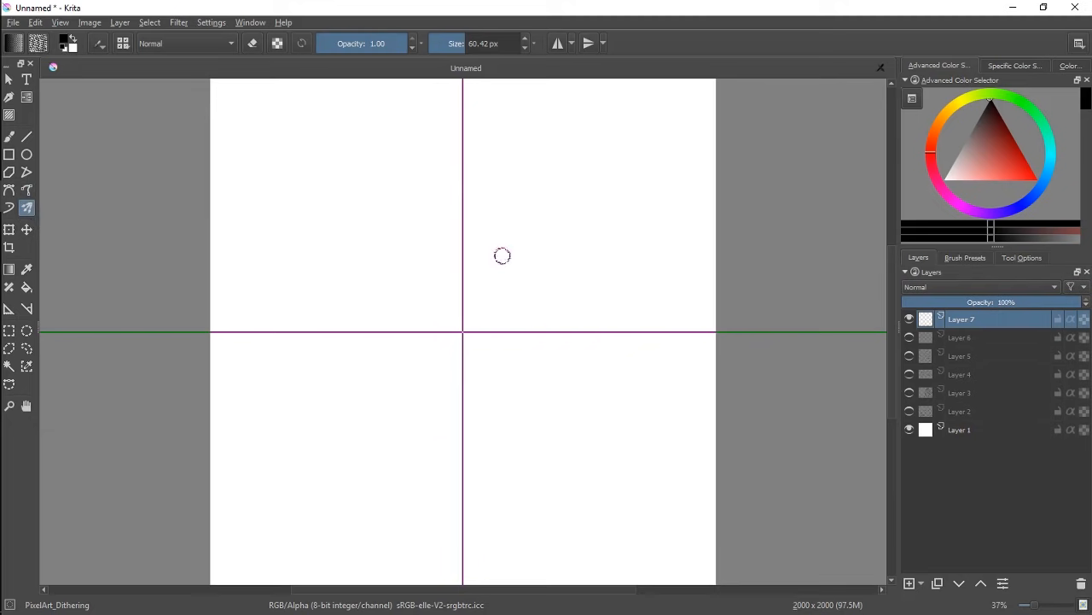
mouse_move(340, 190)
left_mouse_down()
mouse_move(297, 173)
mouse_move(314, 219)
left_mouse_up()
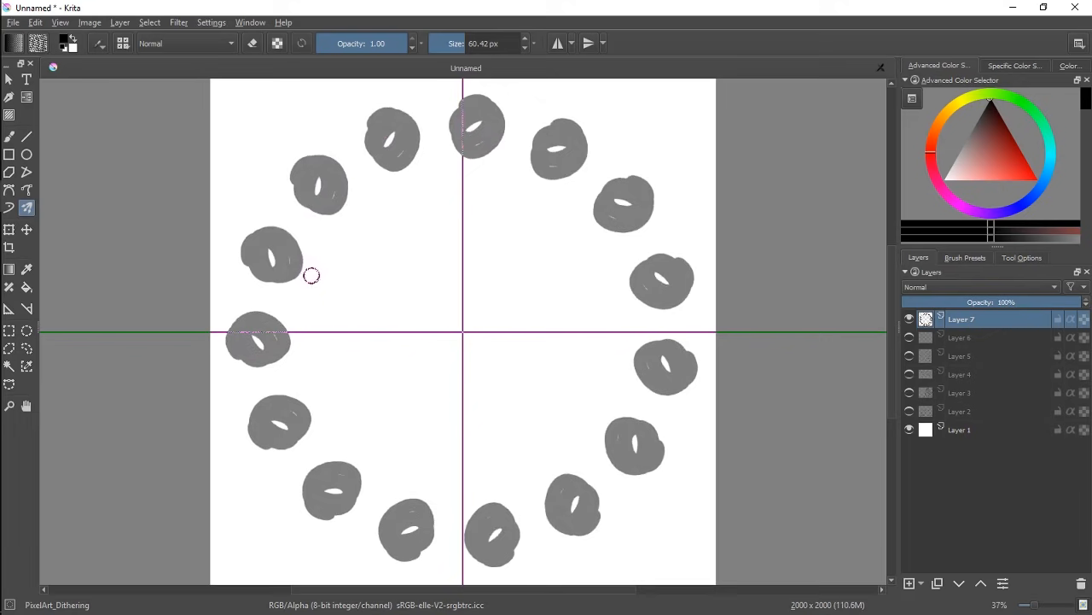
key("ctrl+z")
left_click_drag(390, 247, 363, 248, "shift")
mouse_move(460, 330)
left_mouse_down()
mouse_move(503, 271)
mouse_move(516, 273)
mouse_move(534, 251)
mouse_move(505, 303)
mouse_move(536, 279)
left_mouse_up()
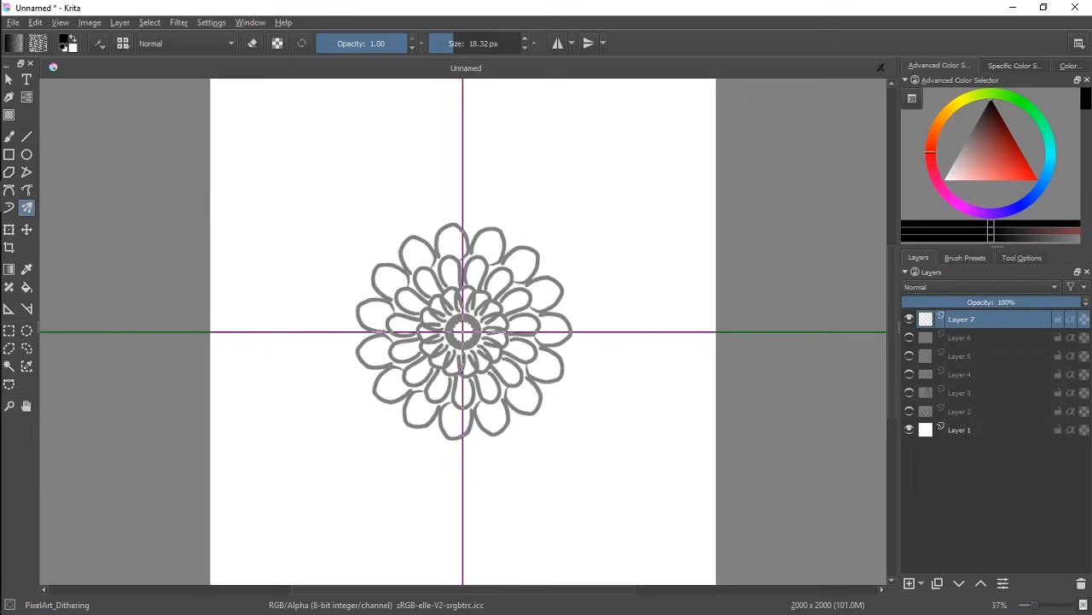
Show the Multibrush tool's options and draw a ring of small open circles around the flower
left_click(1019, 258)
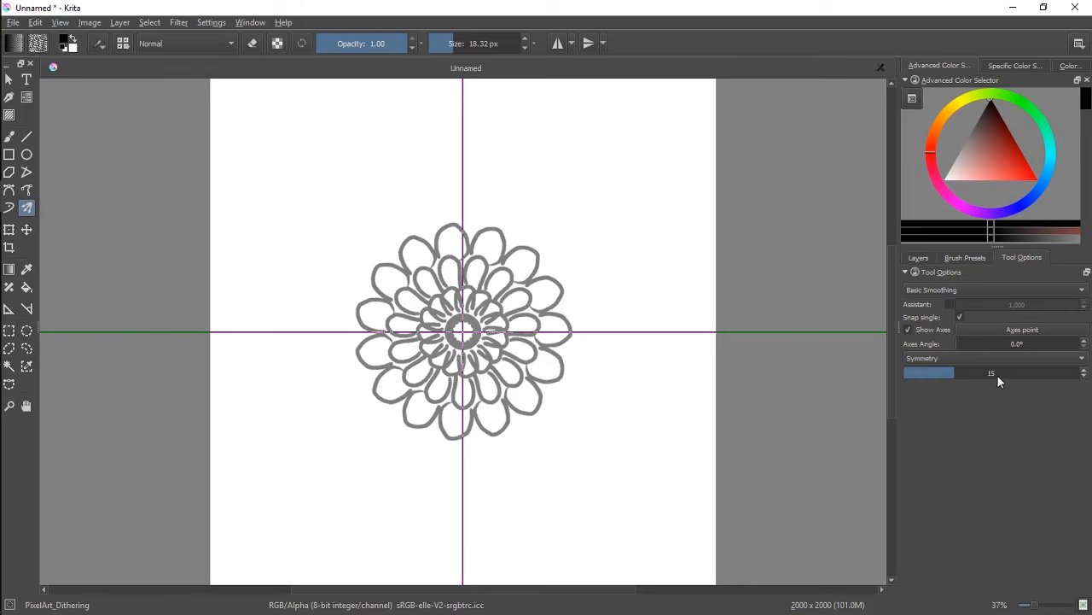
left_click_drag(532, 173, 530, 179)
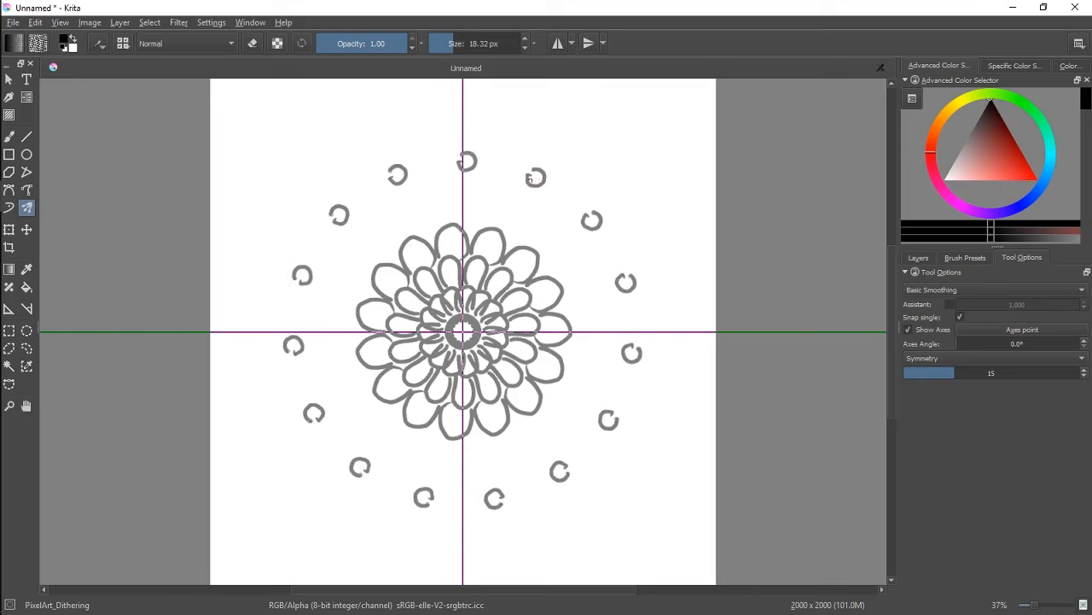
Set the Multibrush symmetry count to 4 and scribble dense circles near the canvas's four corners
left_click(948, 373)
left_click_drag(917, 374, 922, 374)
mouse_move(293, 152)
left_mouse_down()
mouse_move(307, 138)
mouse_move(311, 166)
mouse_move(301, 122)
mouse_move(277, 146)
mouse_move(295, 167)
mouse_move(316, 144)
mouse_move(291, 136)
left_mouse_up()
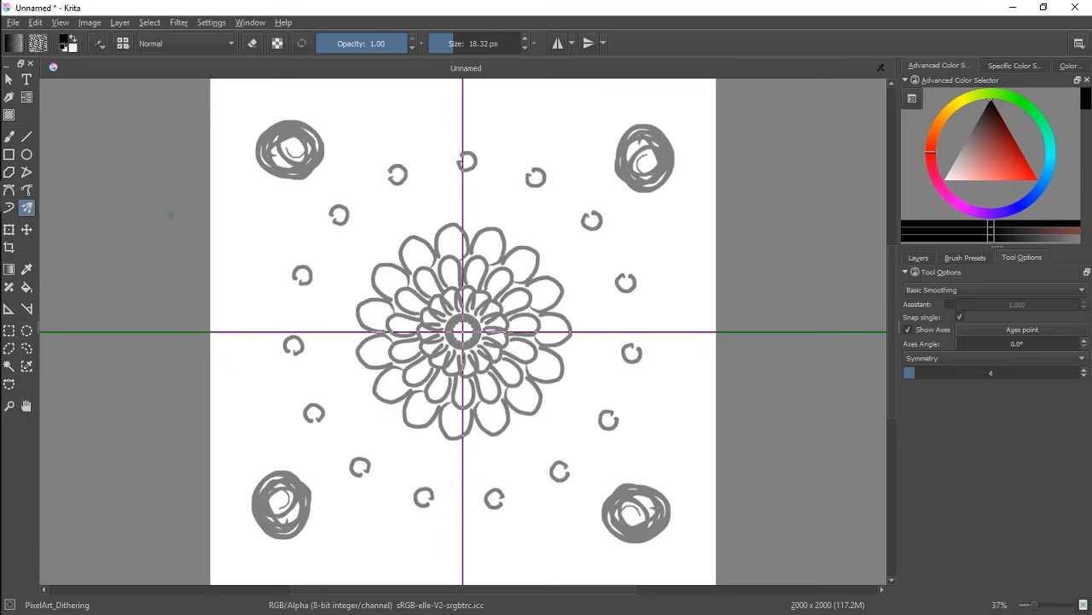
Switch to the Freehand Brush and choose the Block_wet_tilt preset from the Wet tag
key("b")
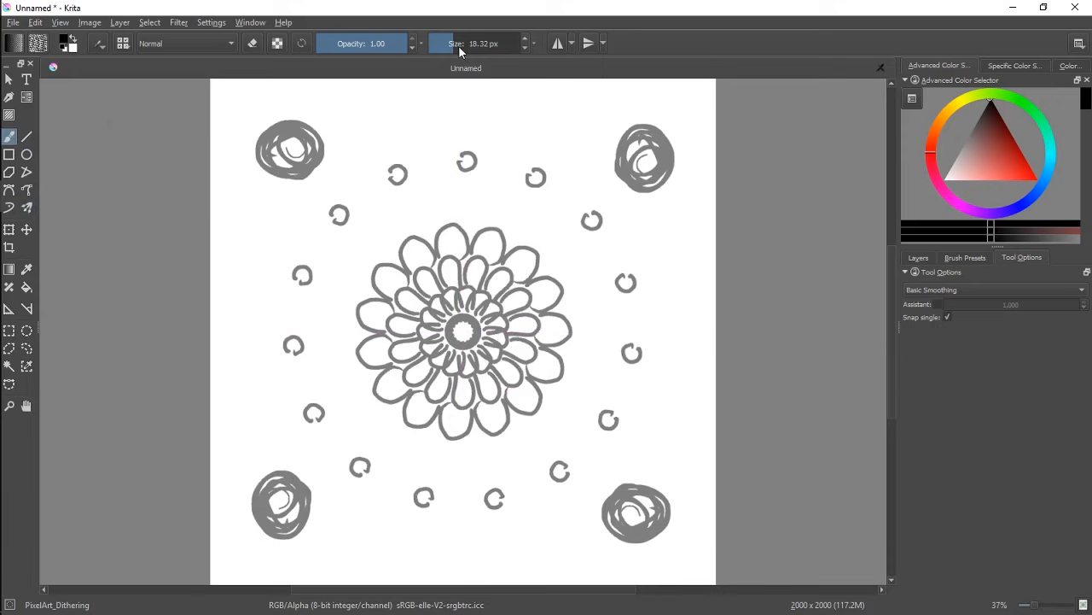
left_click_drag(489, 45, 468, 49)
left_click(123, 44)
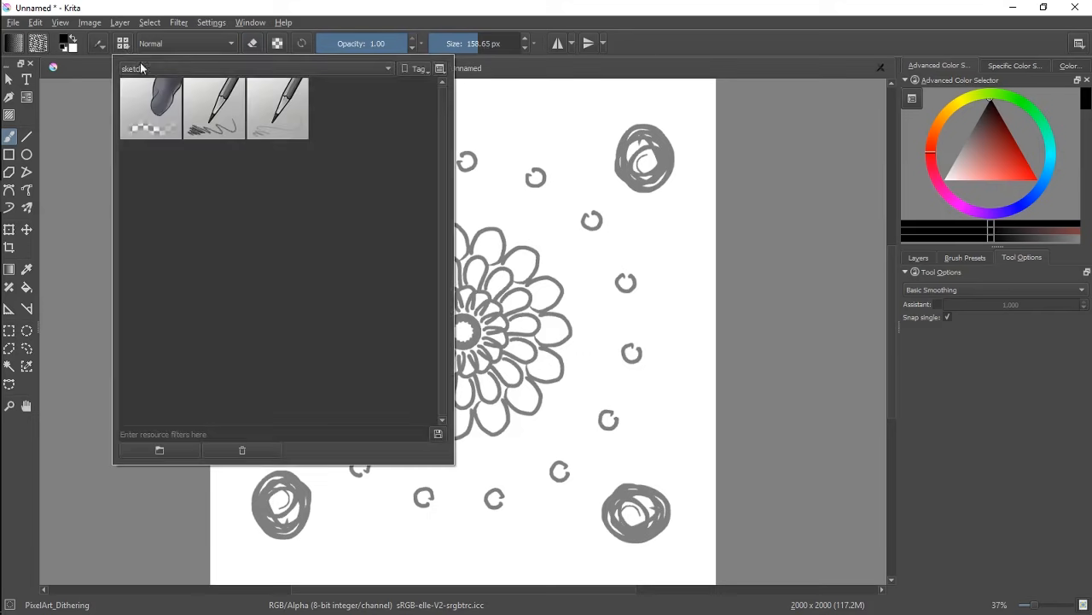
left_click(345, 70)
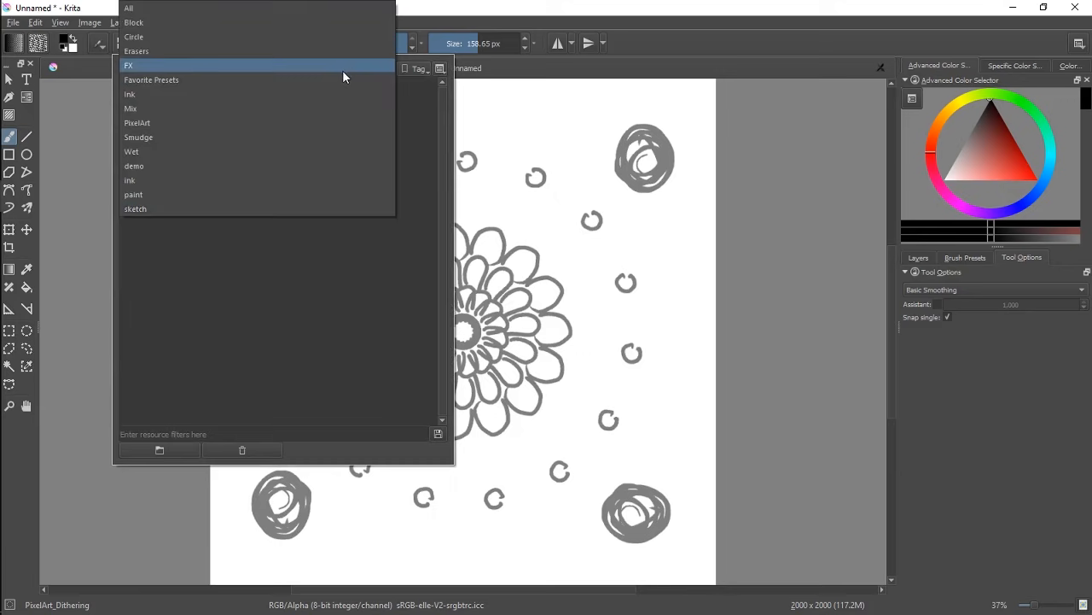
left_click(288, 152)
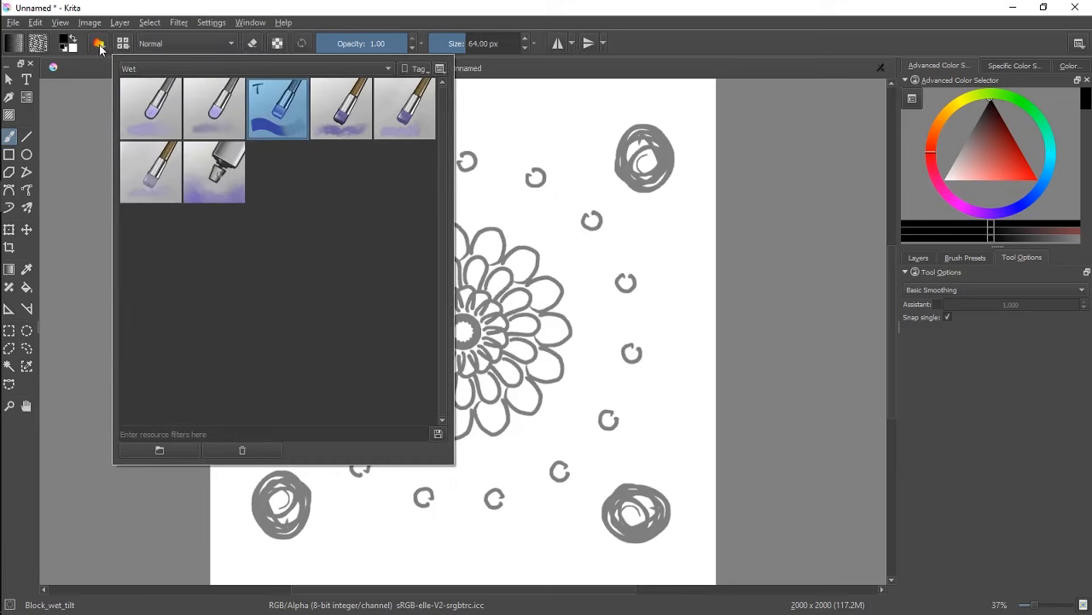
Open the brush editor for Block_wet_tilt and draw a long test squiggle down the scratchpad
left_click(99, 45)
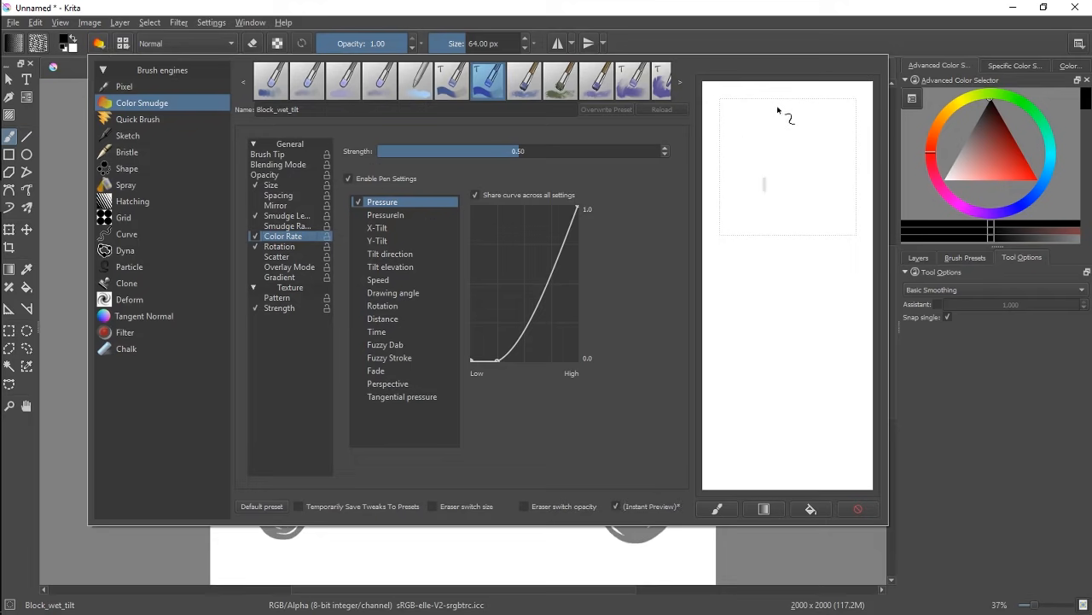
mouse_move(778, 106)
left_mouse_down()
mouse_move(818, 140)
mouse_move(733, 184)
mouse_move(799, 263)
mouse_move(777, 302)
mouse_move(778, 415)
mouse_move(816, 439)
left_mouse_up()
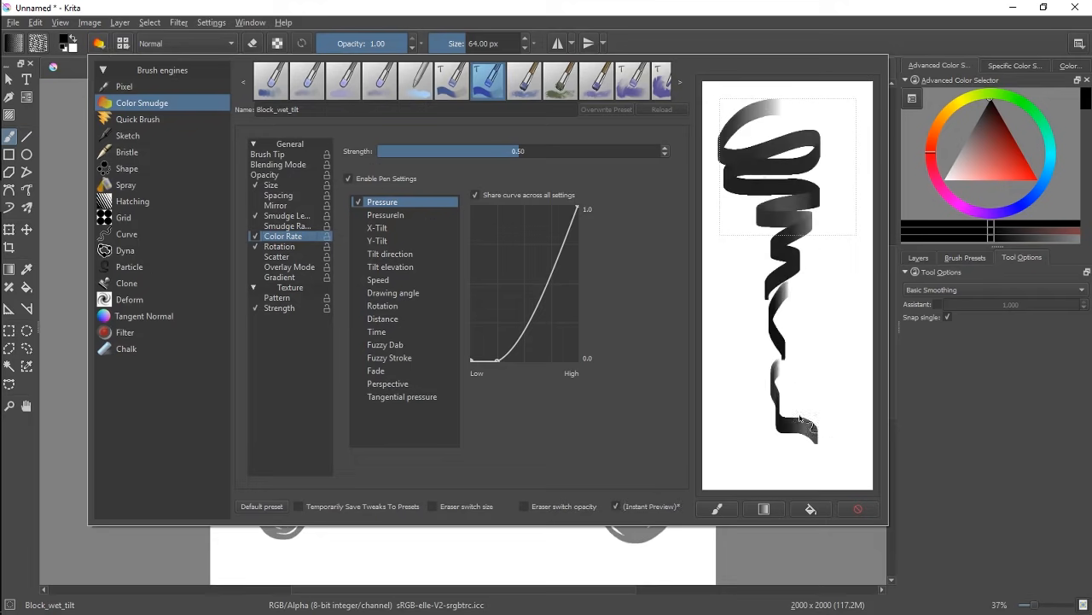
Bend the Color Rate's Speed curve steeply downward, test it with a scratchpad zigzag, and close the brush editor
left_click(401, 280)
left_click_drag(527, 278, 543, 332)
left_click_drag(789, 280, 751, 415)
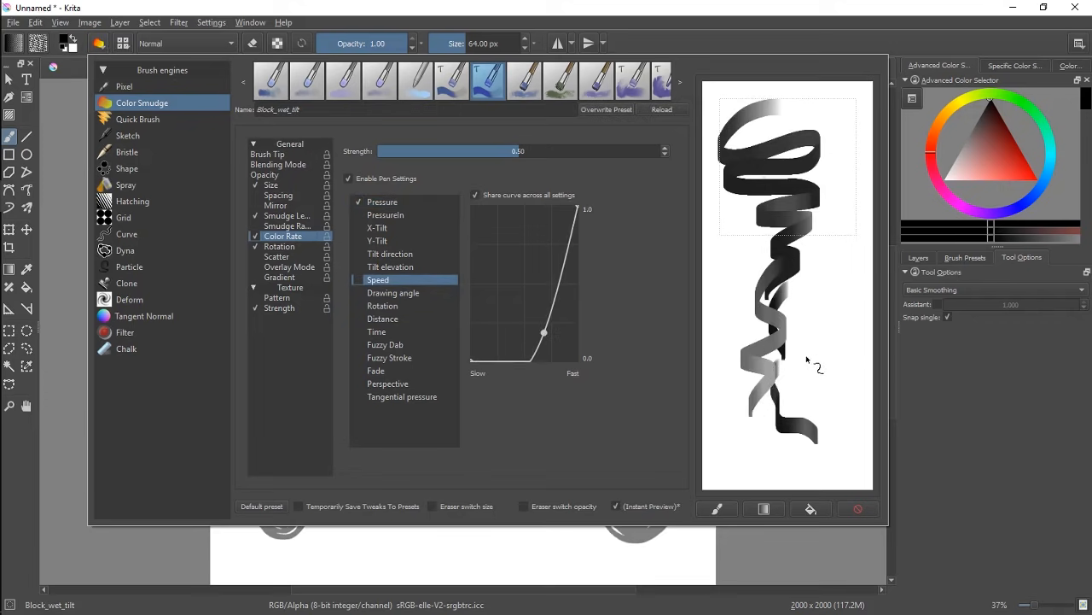
left_click(636, 23)
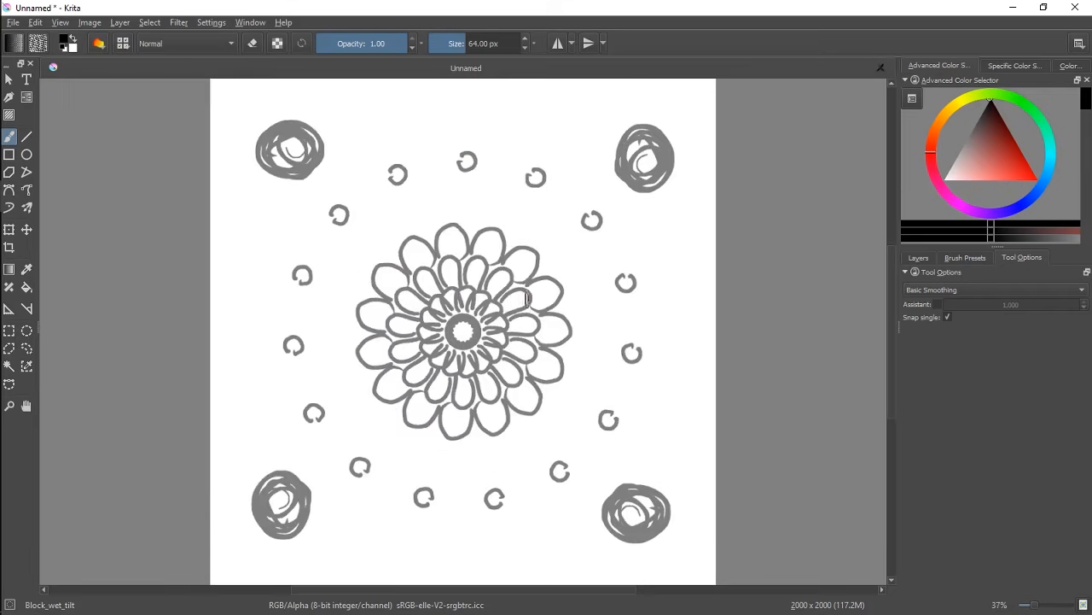
Hide Layer 7 and add a new paint layer above it
left_click(918, 258)
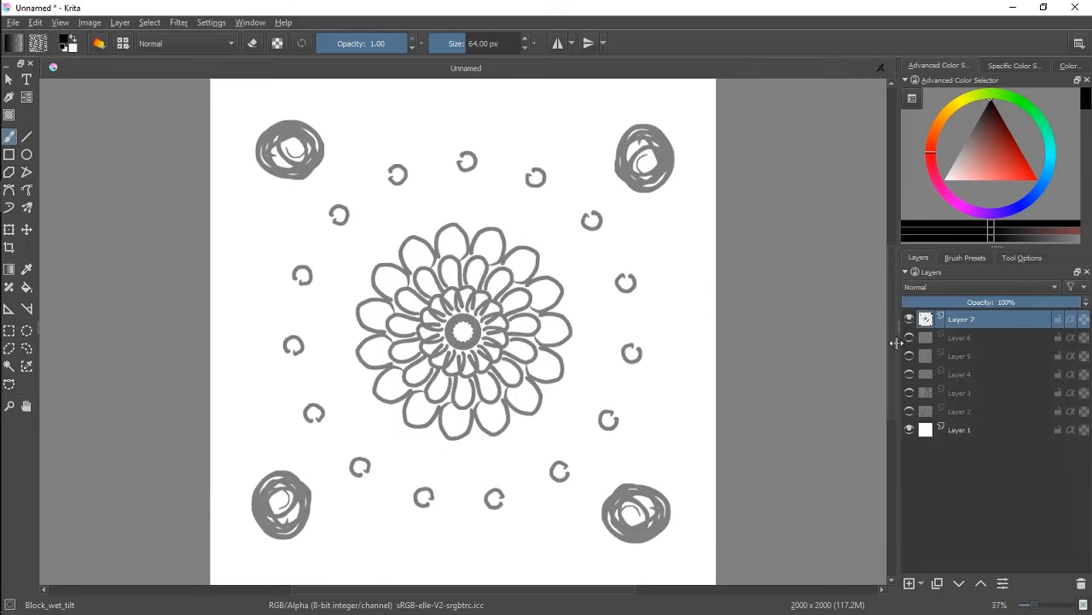
left_click(910, 319)
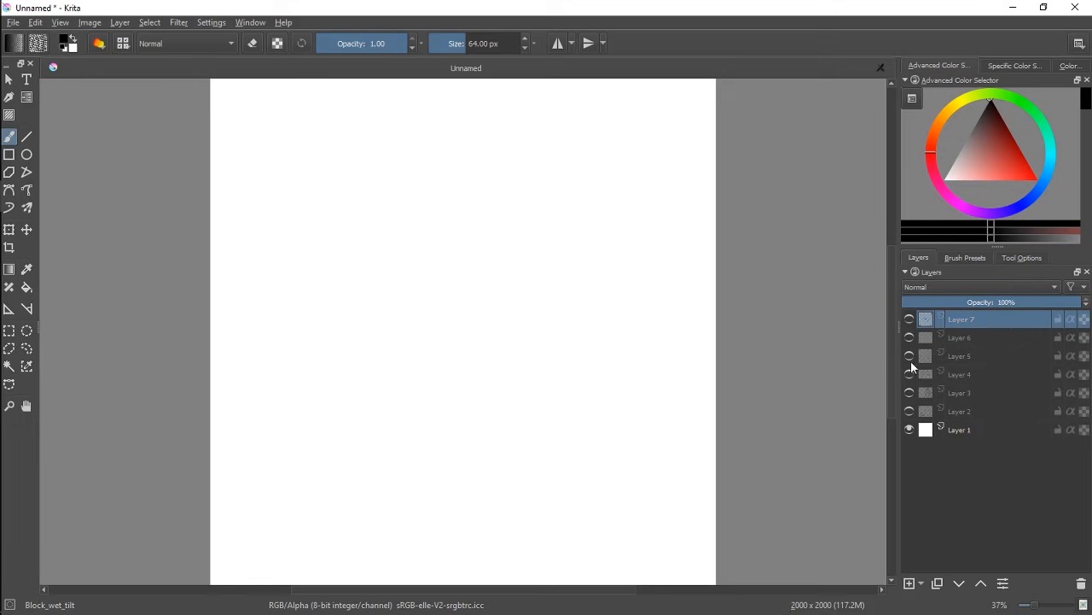
left_click(909, 583)
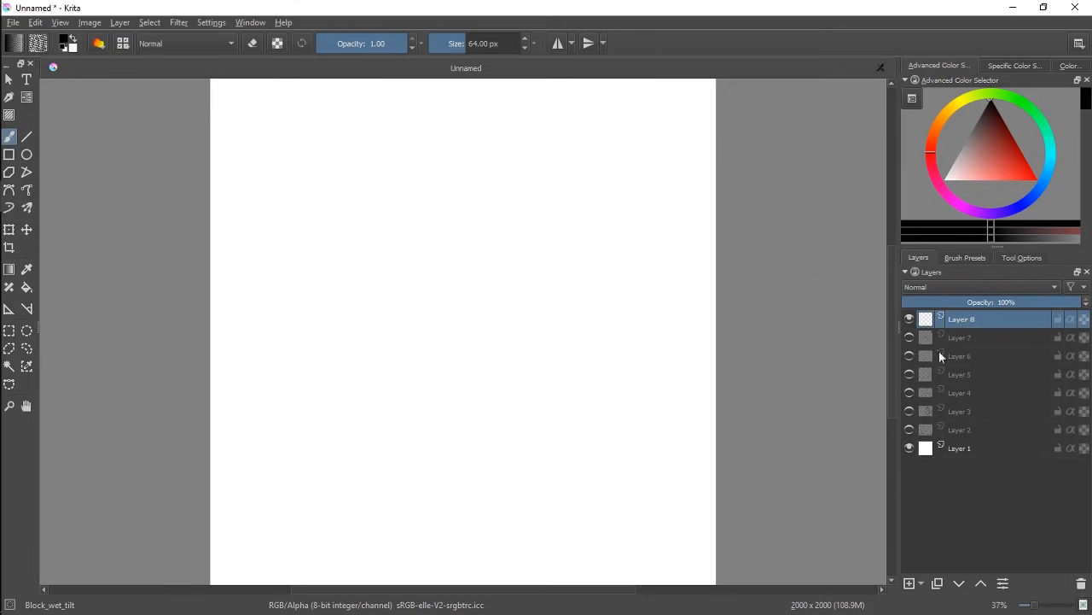
Fill Layer 8 with a diagonal Foreground to Transparent gradient from the canvas's upper-left corner to its lower-right corner
left_click(11, 271)
left_click_drag(246, 116, 689, 547)
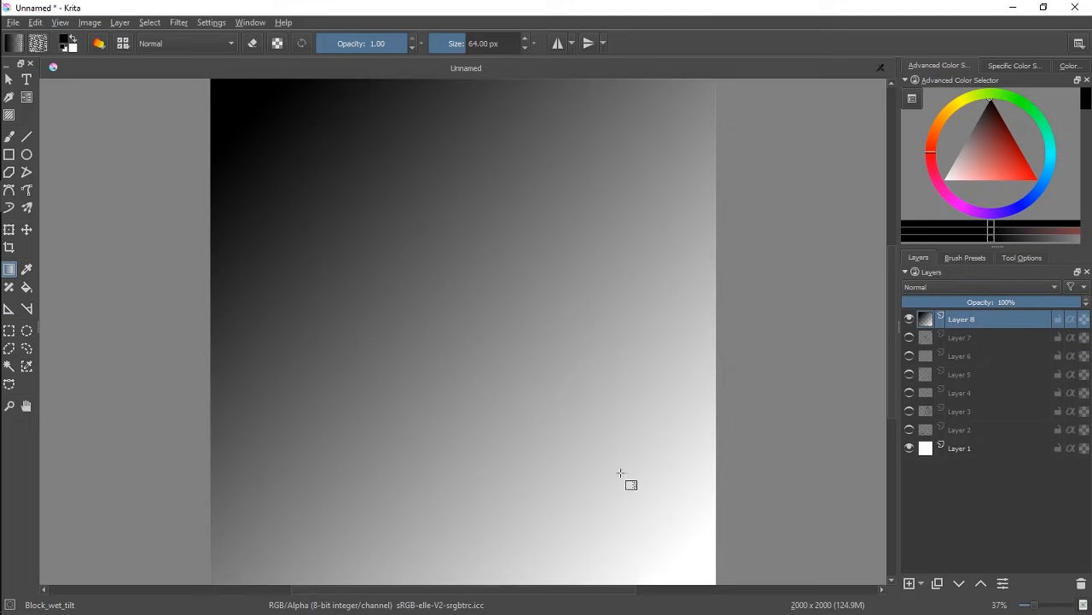
Select Layer 1 and toggle its visibility off and on to check the transparency of the gradient above
left_click(942, 452)
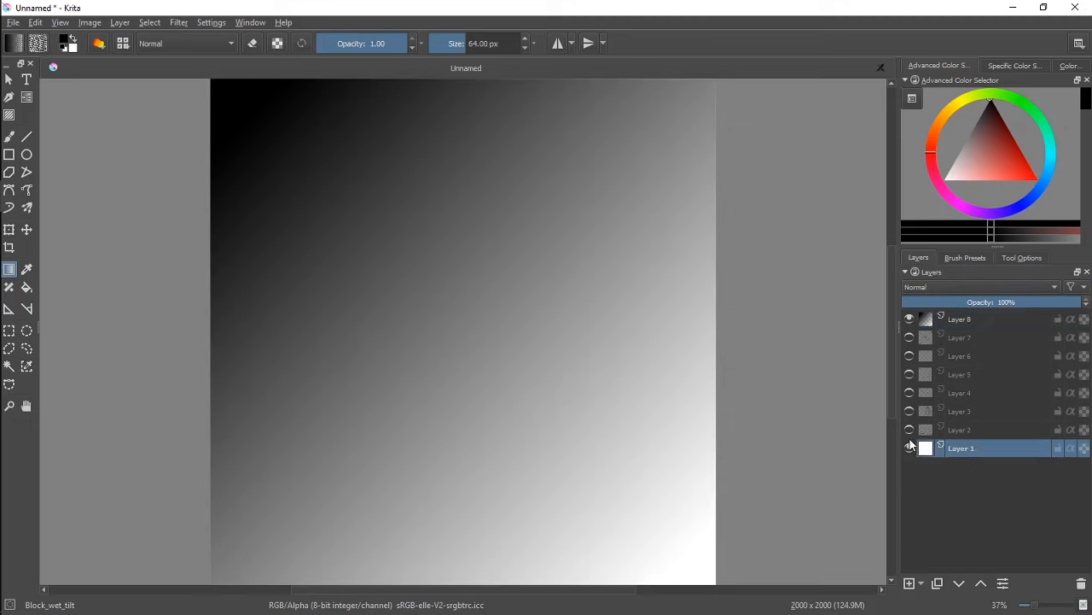
left_click(910, 447)
left_click(909, 448)
left_click(910, 447)
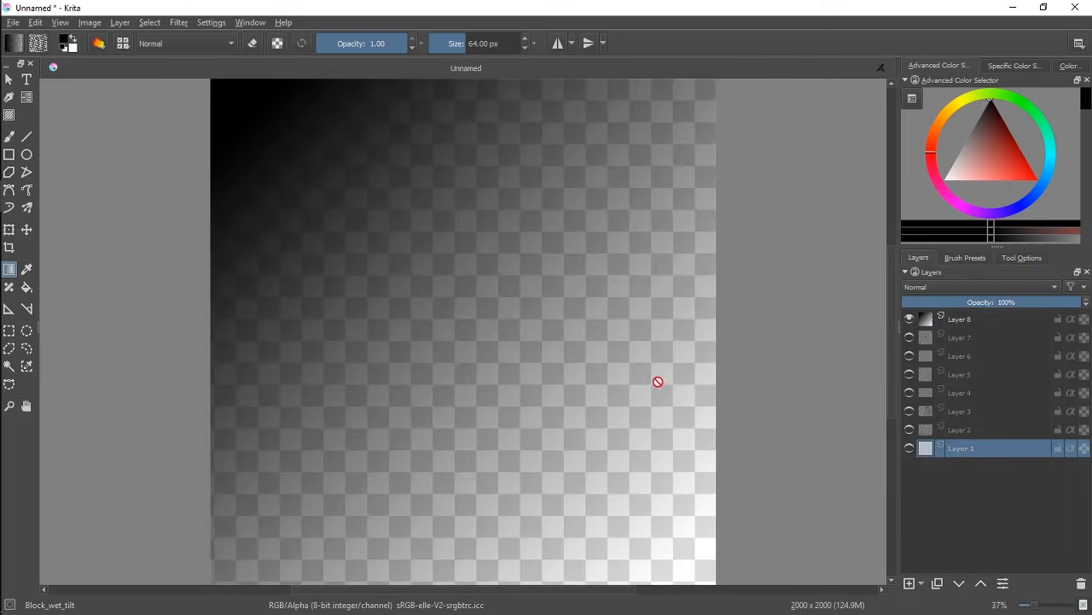
left_click(910, 448)
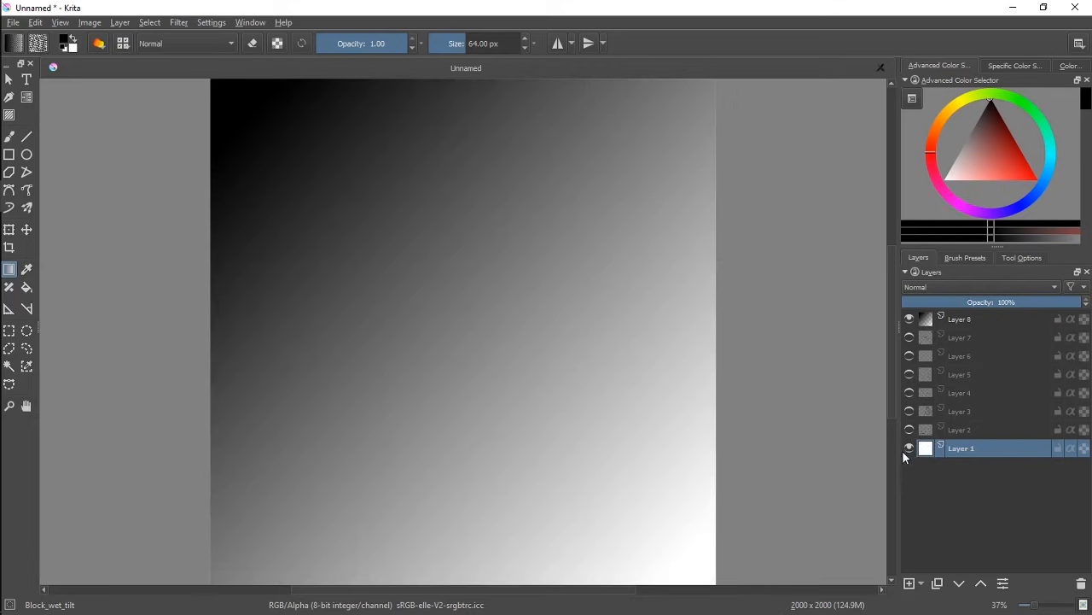
Choose the GPS Fire Burning Cloud gradient and apply it diagonally across Layer 1
left_click(15, 44)
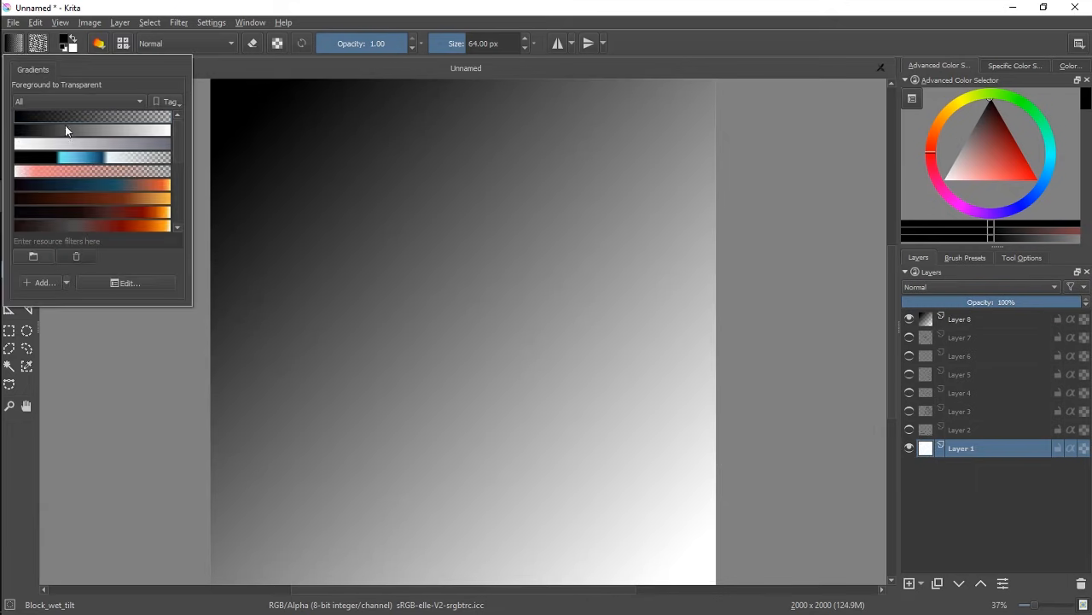
left_click(136, 198)
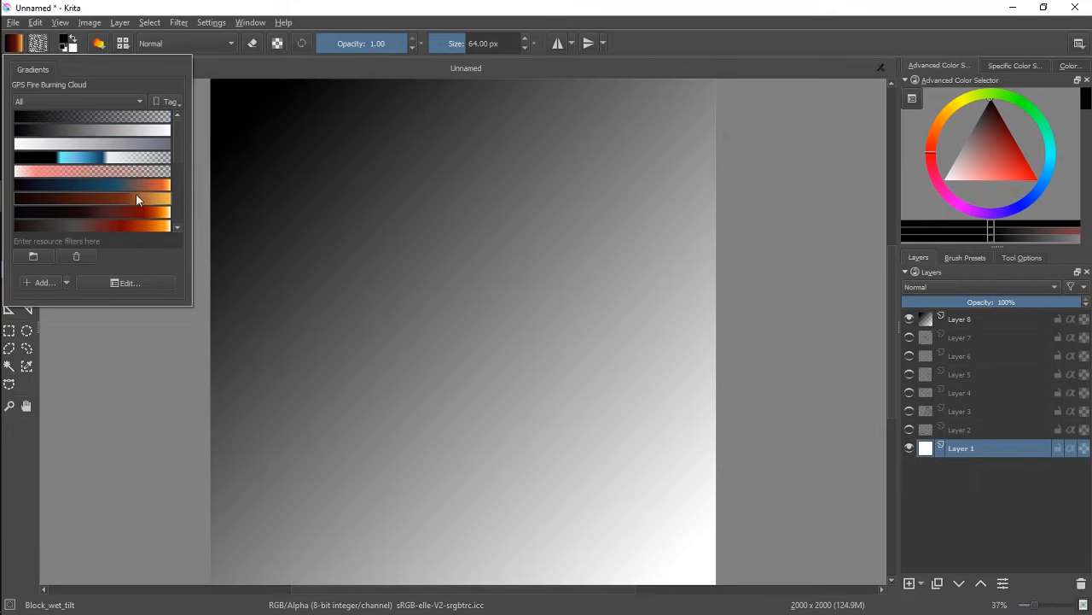
left_click(249, 198)
left_click_drag(383, 212, 583, 344)
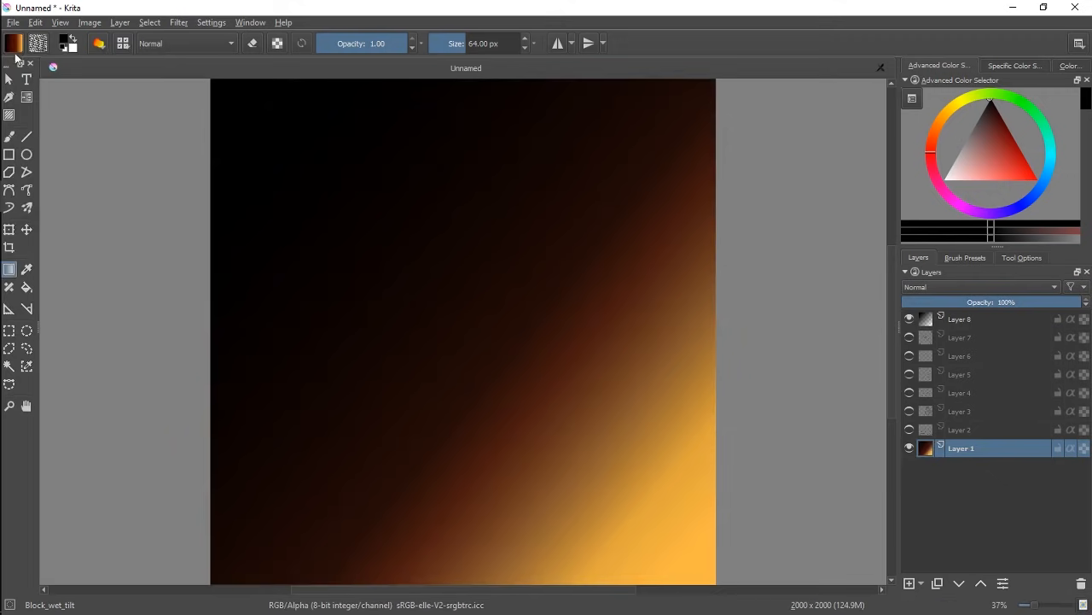
Edit the GPS Fire Burning Cloud gradient, shifting the first segment's midpoint and end stop towards the dark end
left_click(13, 44)
left_click(126, 282)
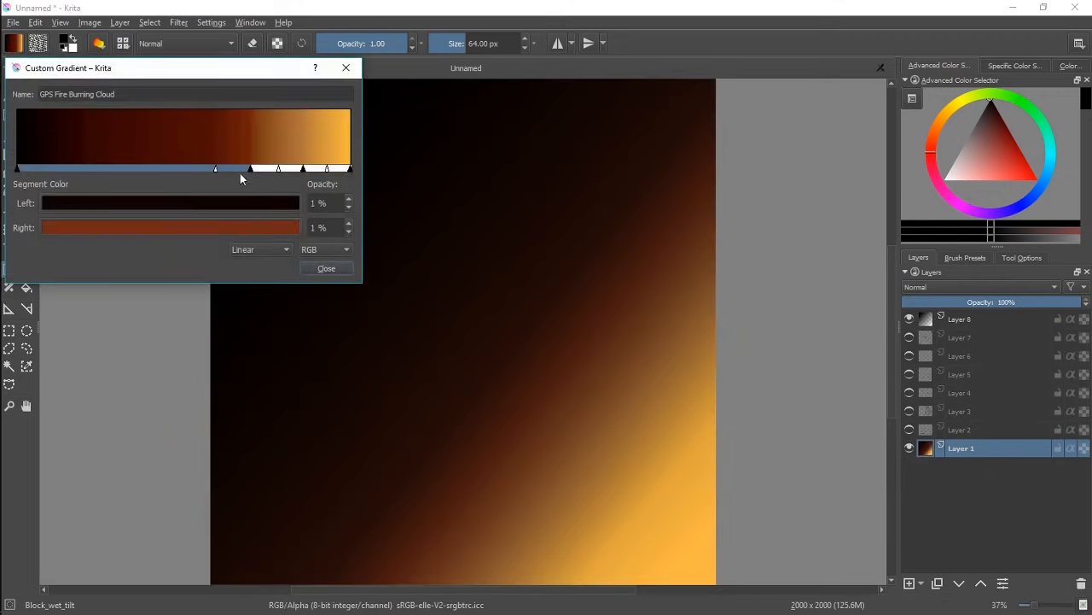
left_click_drag(215, 167, 222, 167)
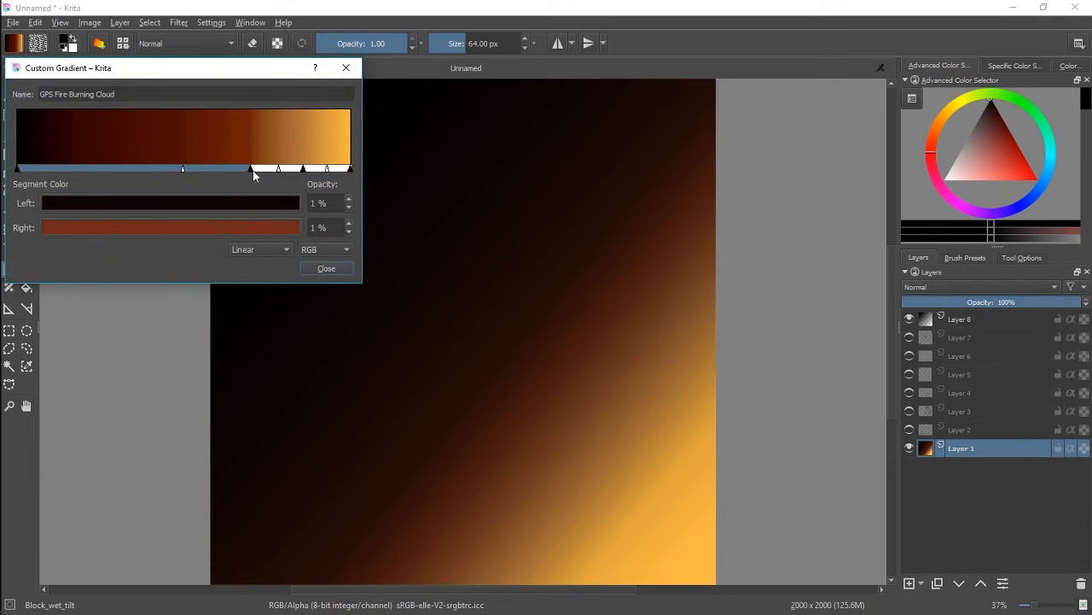
left_click_drag(250, 169, 145, 168)
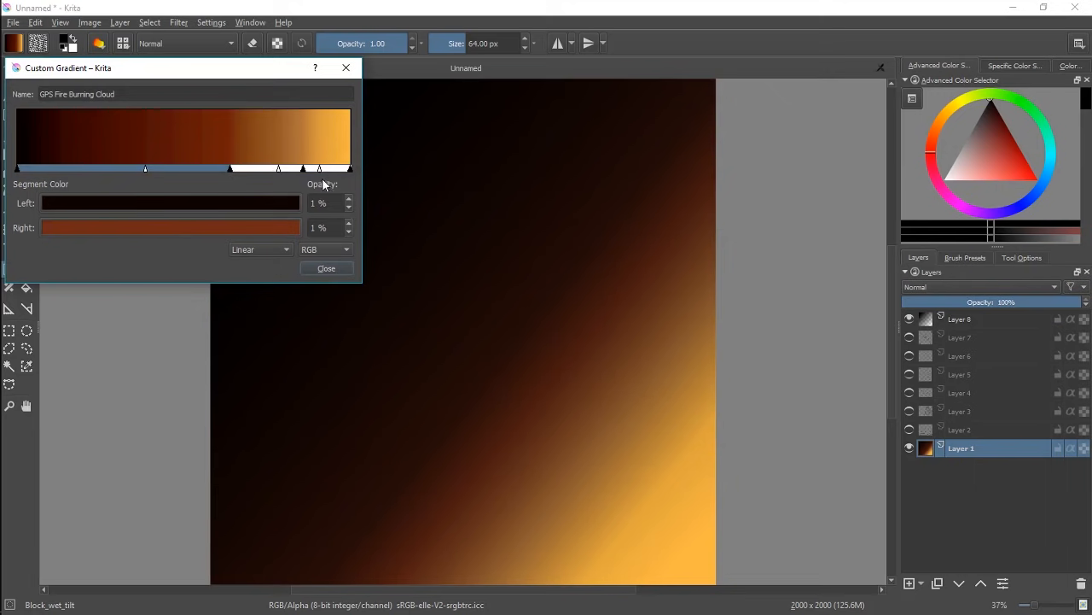
left_click(326, 268)
Sample colors across the gradient, ending on the yellow-orange of its bright corner, and switch to the Freehand Brush
left_click(27, 270)
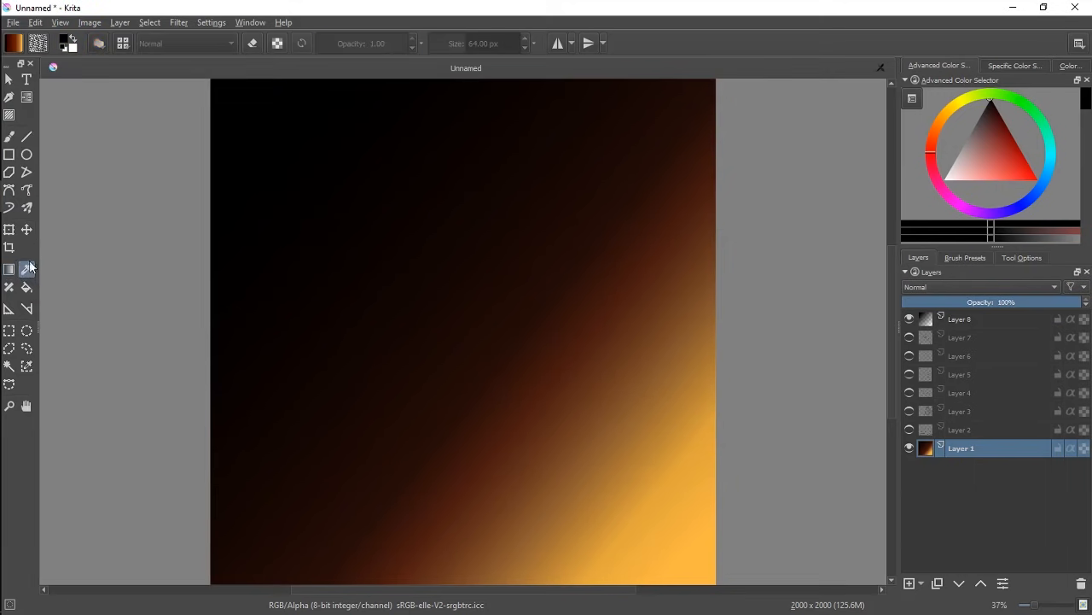
left_click(490, 222)
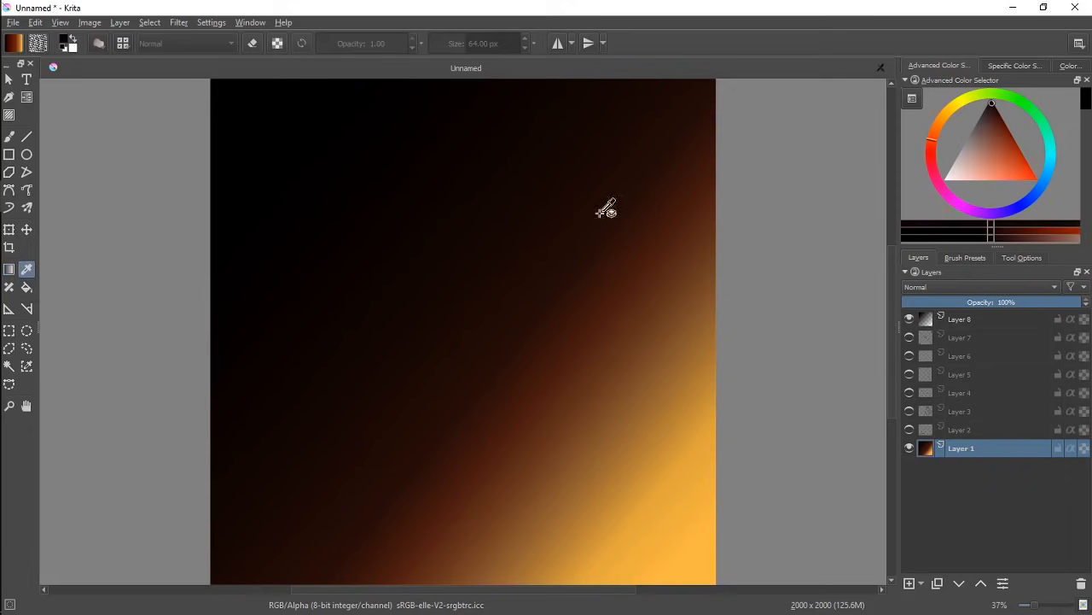
left_click_drag(606, 207, 432, 289)
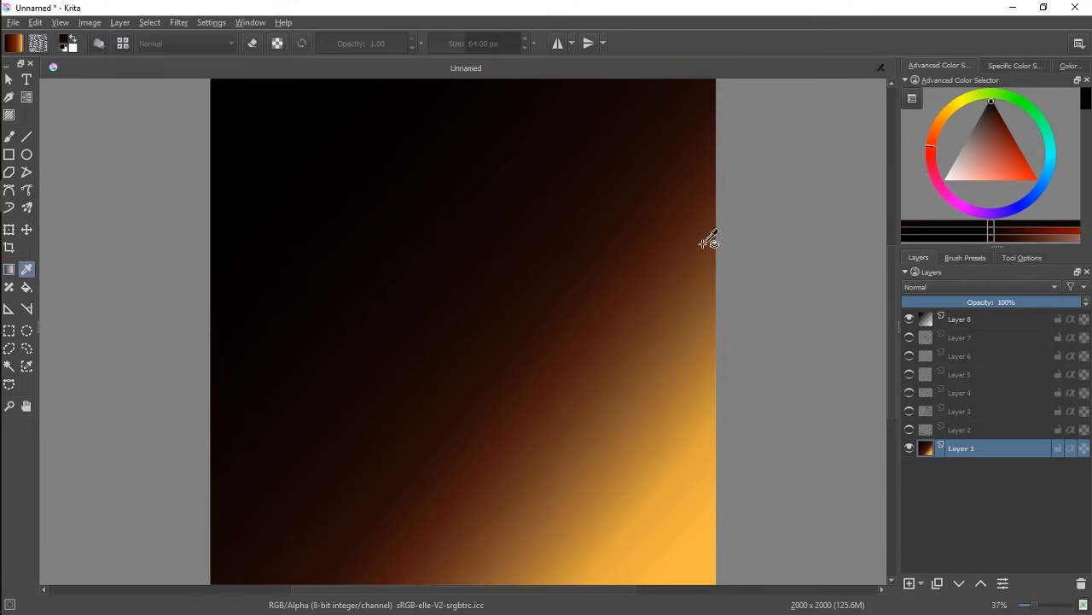
left_click_drag(512, 287, 702, 570)
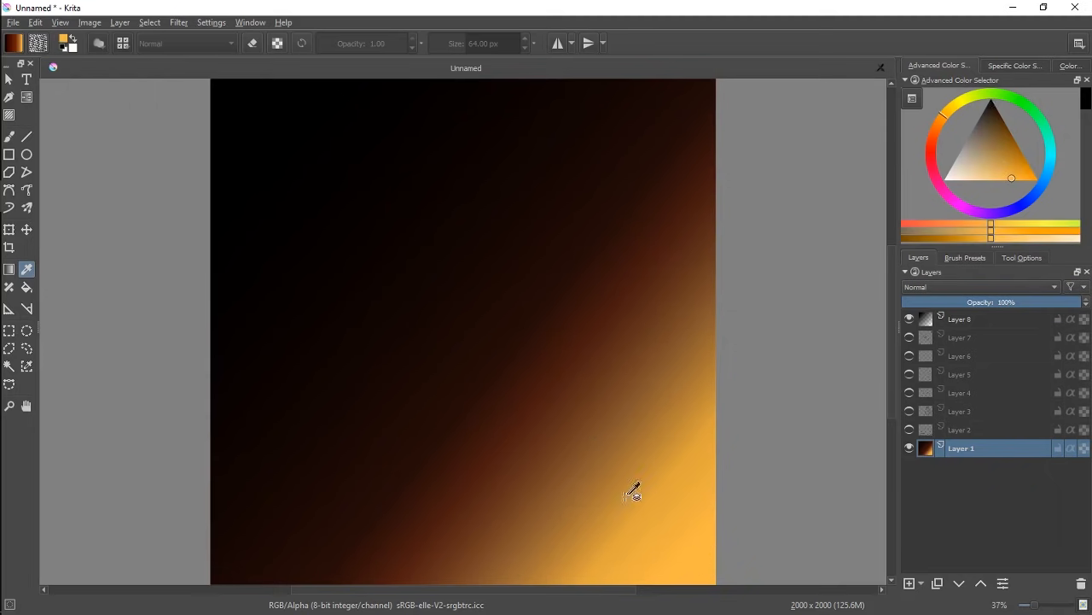
left_click(10, 137)
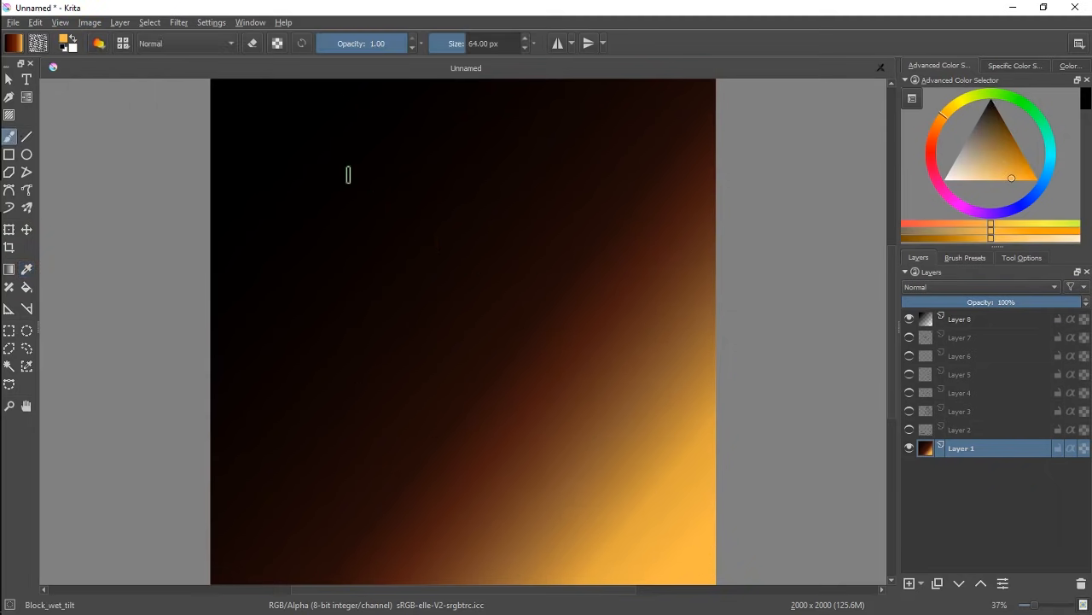
Make a test stroke on Layer 1, then select Layer 8 and paint an orange zigzag across the canvas's upper-left area
left_click_drag(300, 136, 260, 179)
left_click(939, 322)
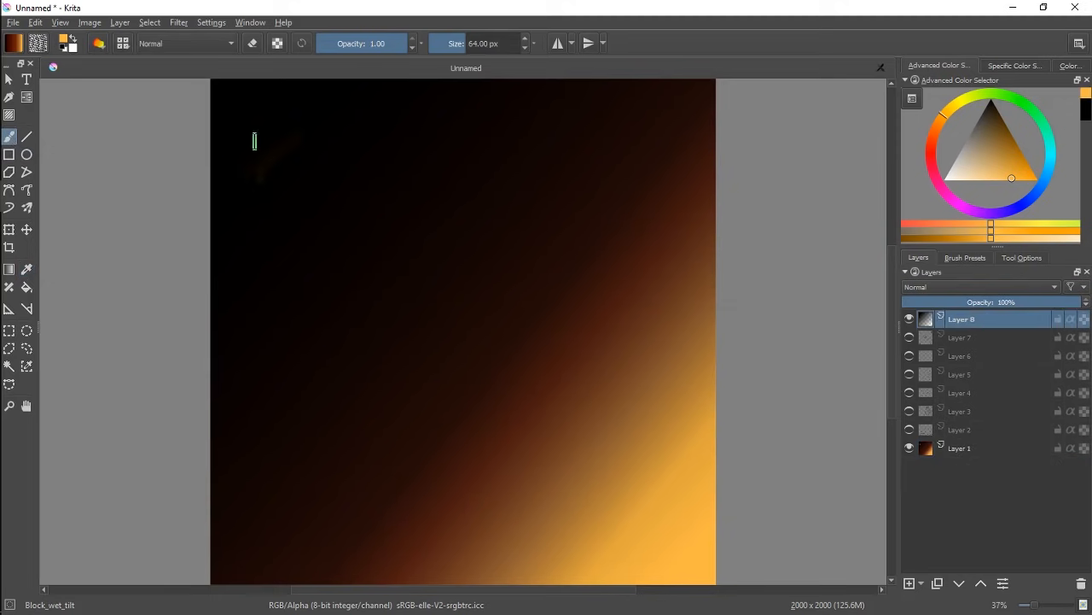
mouse_move(254, 141)
left_mouse_down()
mouse_move(272, 205)
mouse_move(431, 235)
mouse_move(400, 326)
mouse_move(433, 352)
left_mouse_up()
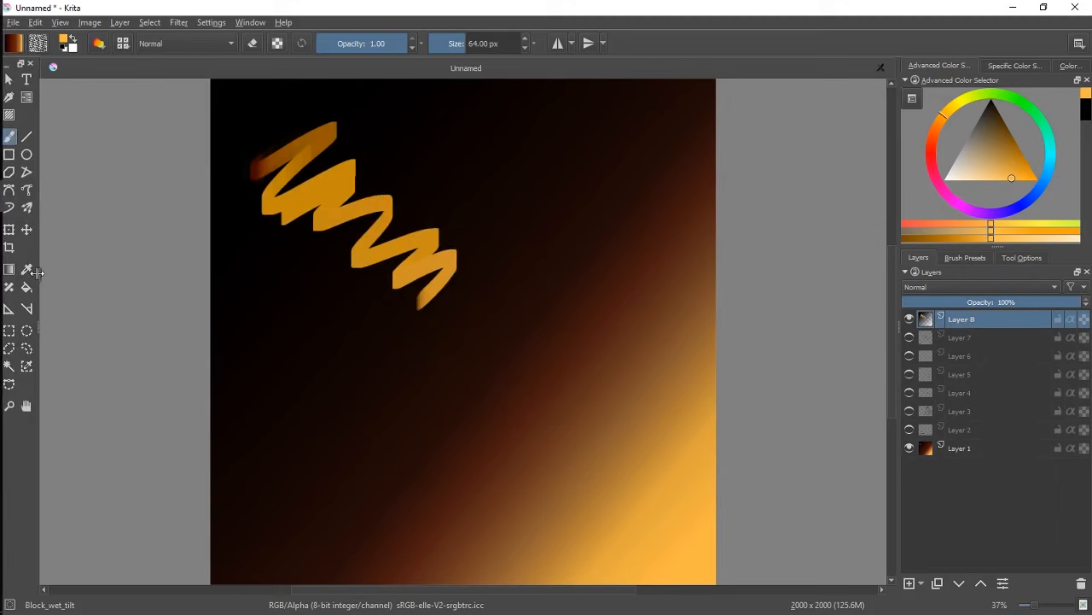
Sample black from the canvas's dark upper area and paint a zigzag down the right half, plus a thick diagonal stroke at 142.75 px
key("p")
left_click(413, 92)
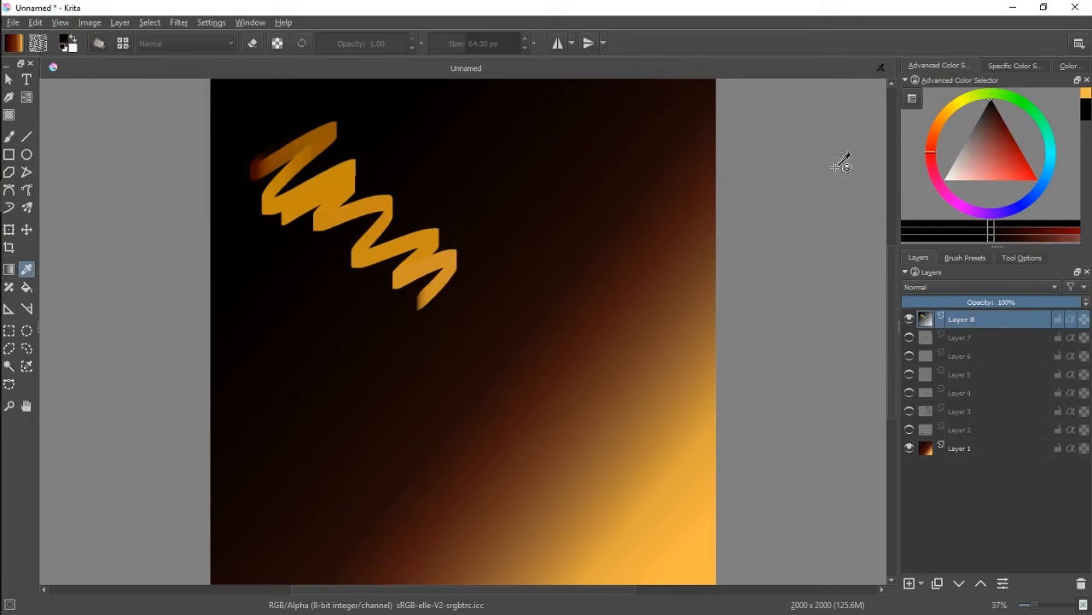
left_click(10, 137)
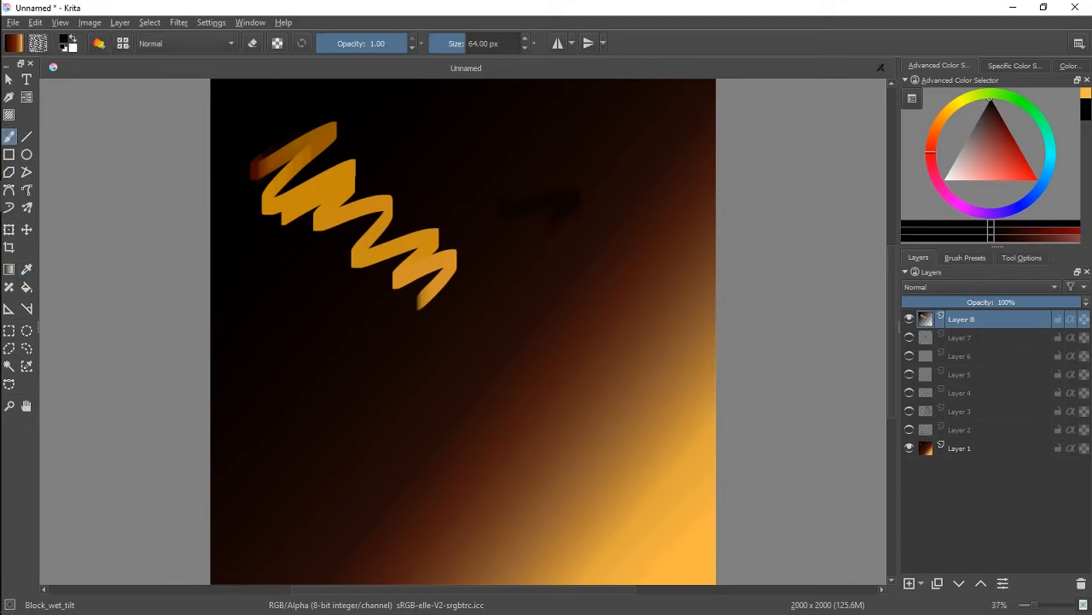
mouse_move(580, 205)
left_mouse_down()
mouse_move(585, 412)
mouse_move(640, 486)
left_mouse_up()
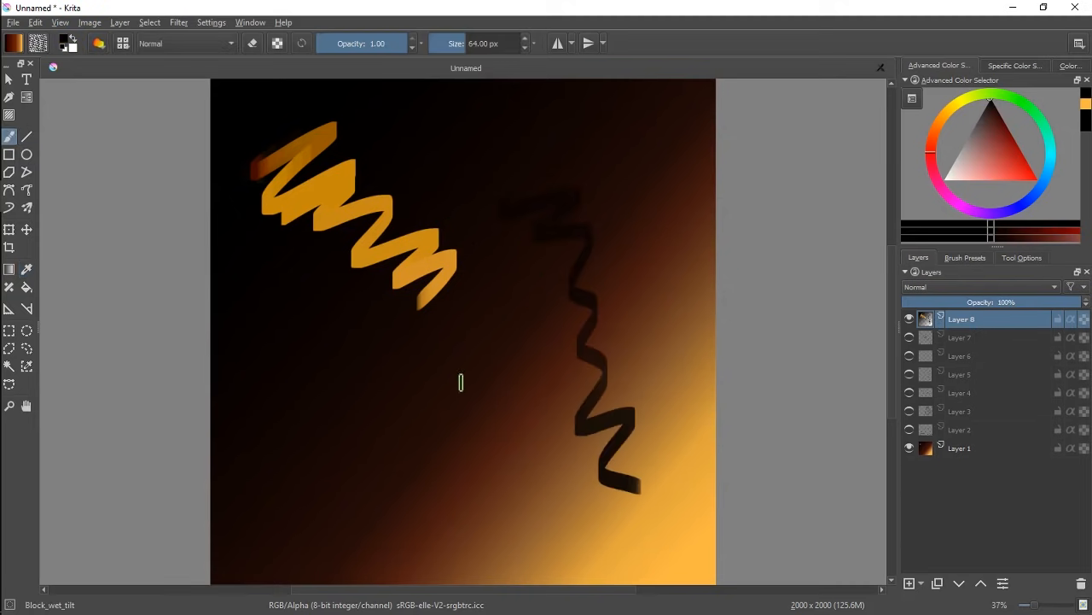
left_click_drag(461, 382, 491, 381)
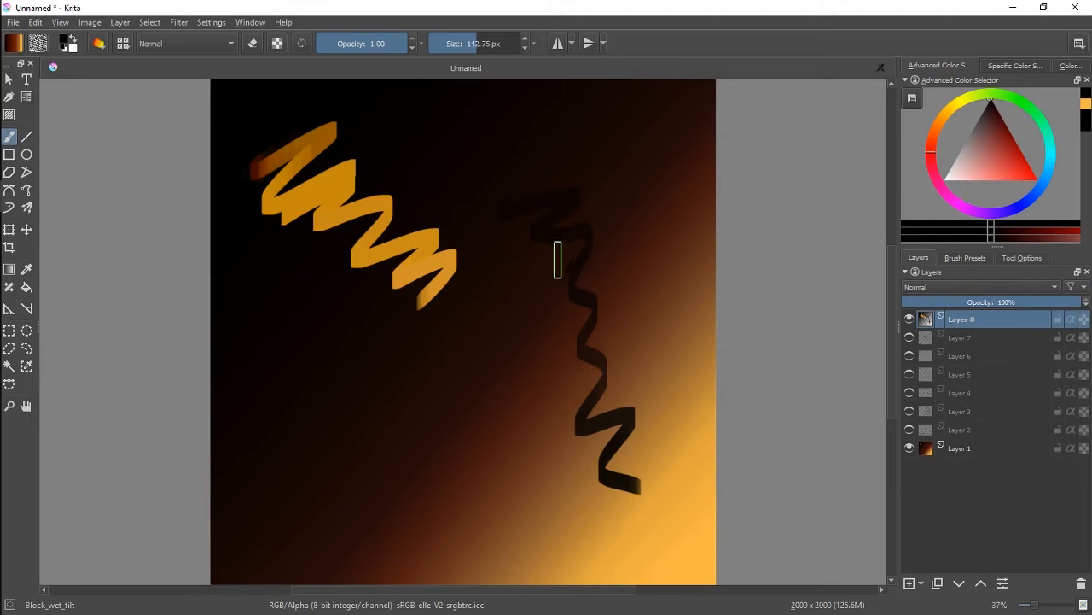
left_click_drag(512, 299, 619, 234)
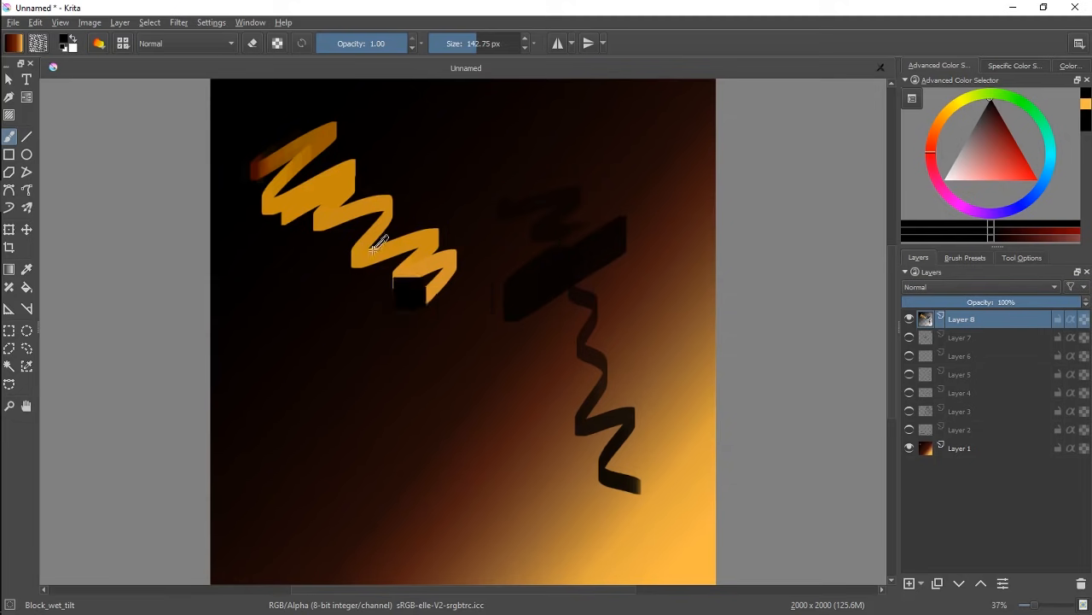
Sample the orange from the upper-left zigzag and paint a short mark above the dark strokes
left_click(427, 274, "ctrl")
mouse_move(597, 290)
left_mouse_down()
mouse_move(663, 313)
mouse_move(669, 188)
mouse_move(670, 249)
mouse_move(624, 383)
mouse_move(622, 224)
left_mouse_up()
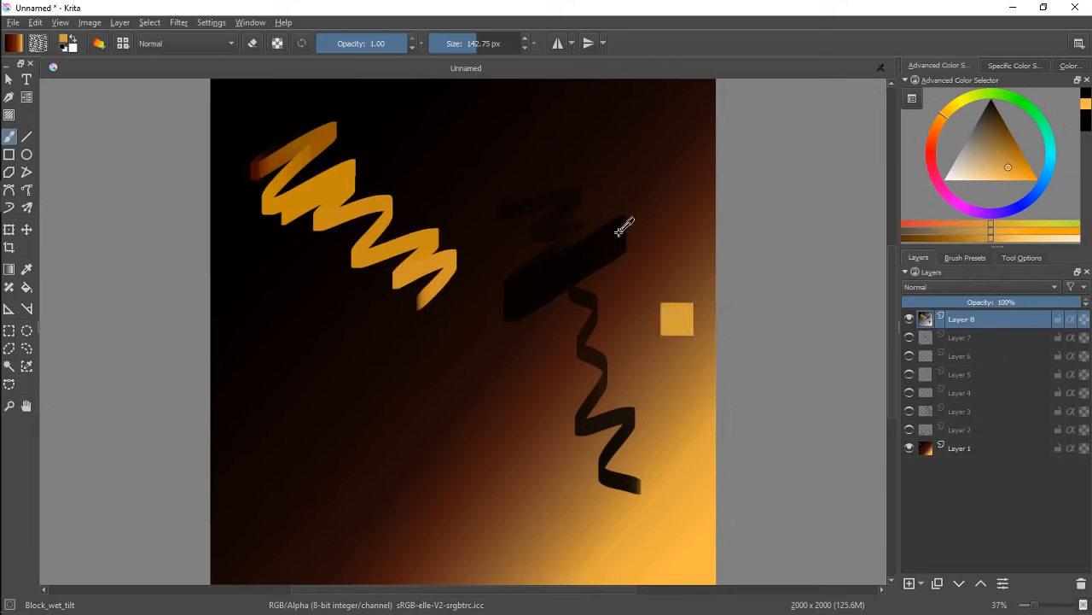
left_click_drag(547, 114, 546, 156)
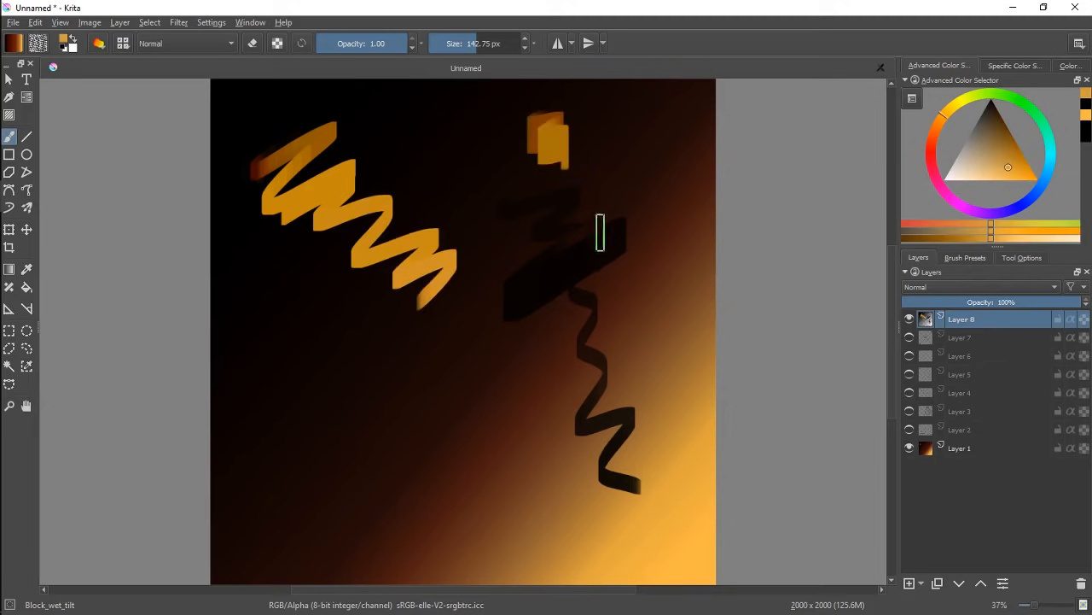
Fill the upper-left zigzag with the current orange, then choose a saturated blue and refill the zigzag with it
left_click(25, 288)
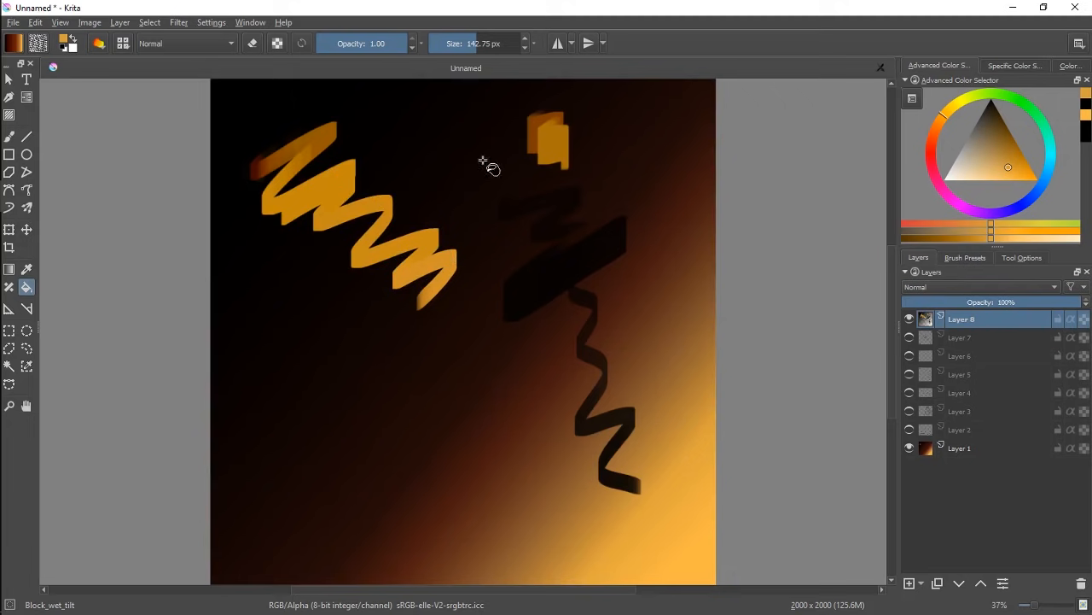
left_click(333, 197)
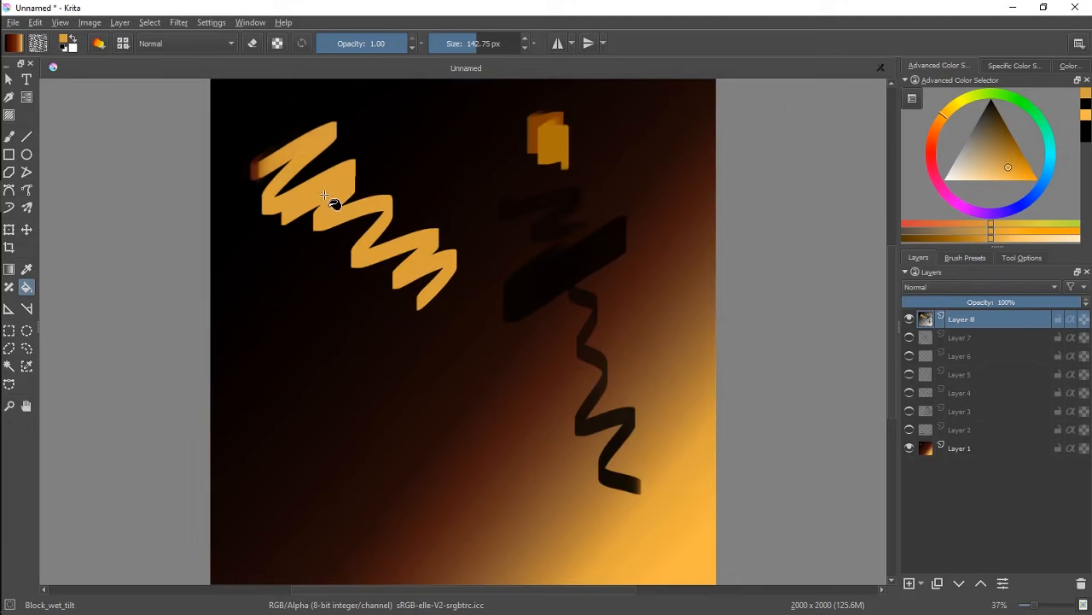
left_click(991, 139)
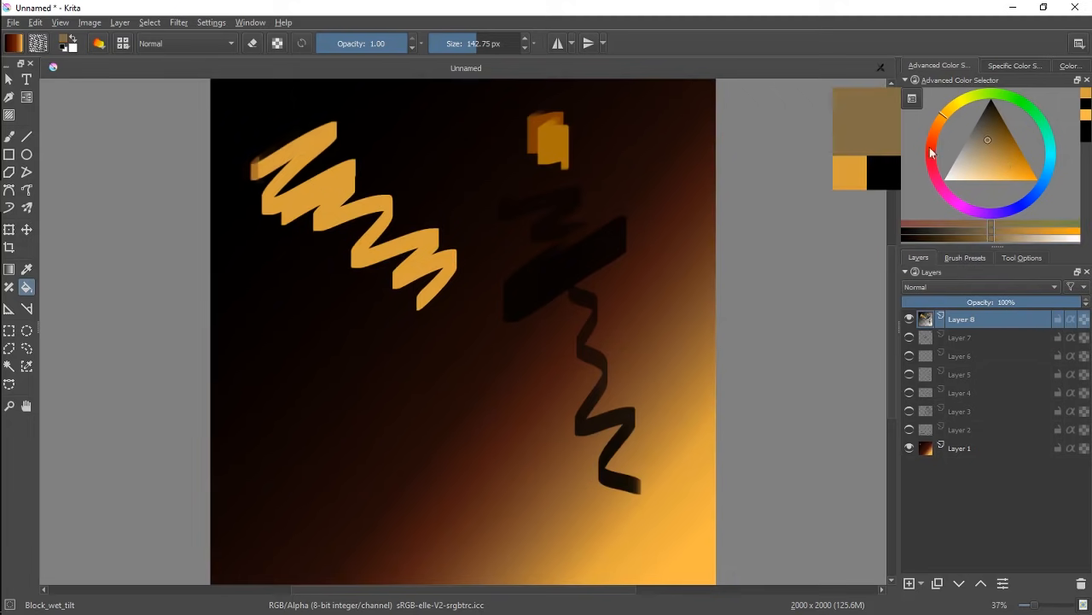
left_click(1031, 206)
left_click(1014, 160)
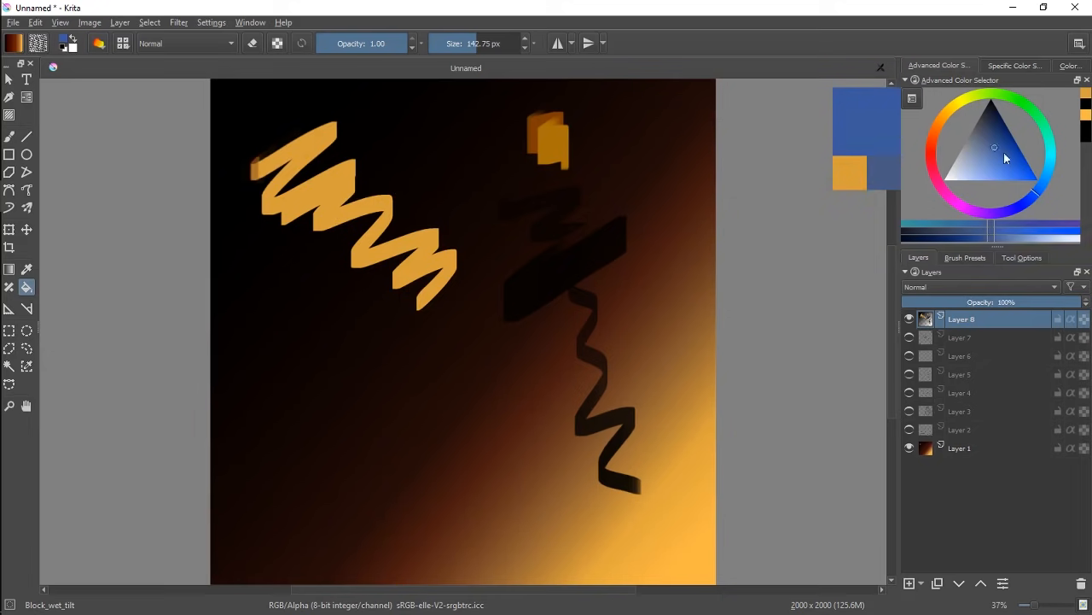
left_click(331, 208)
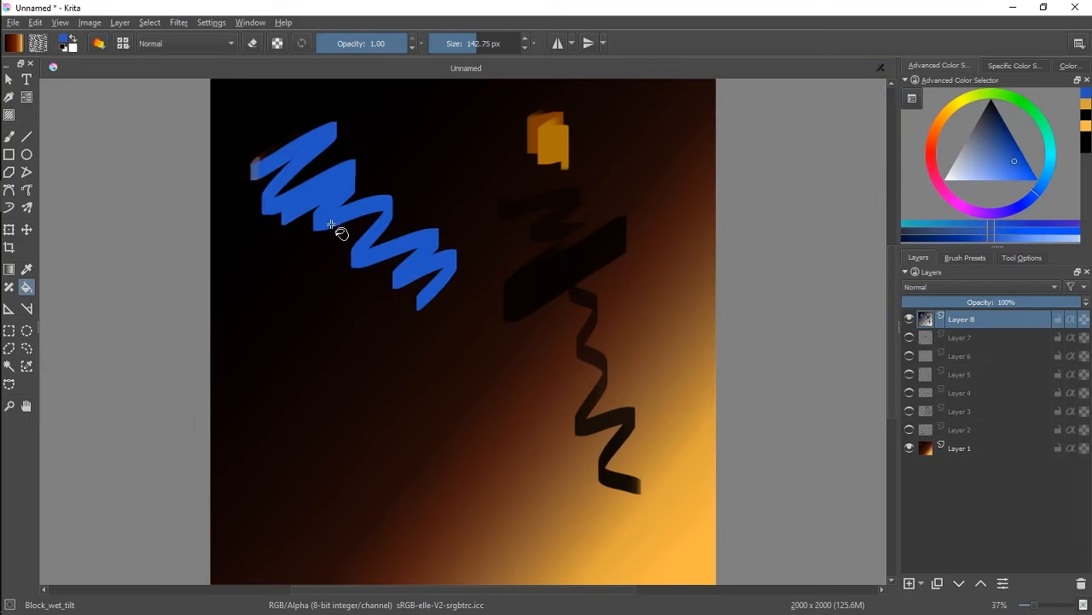
Try a blue fill on the dark area of Layer 8 with the threshold set to 100, and undo it
left_click(1018, 258)
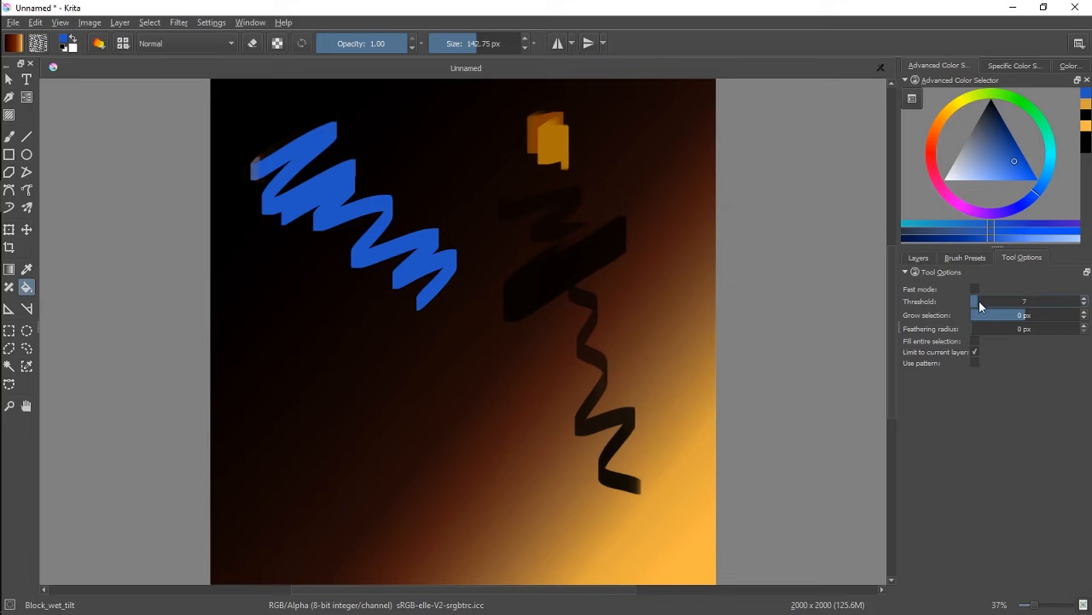
left_click(674, 209)
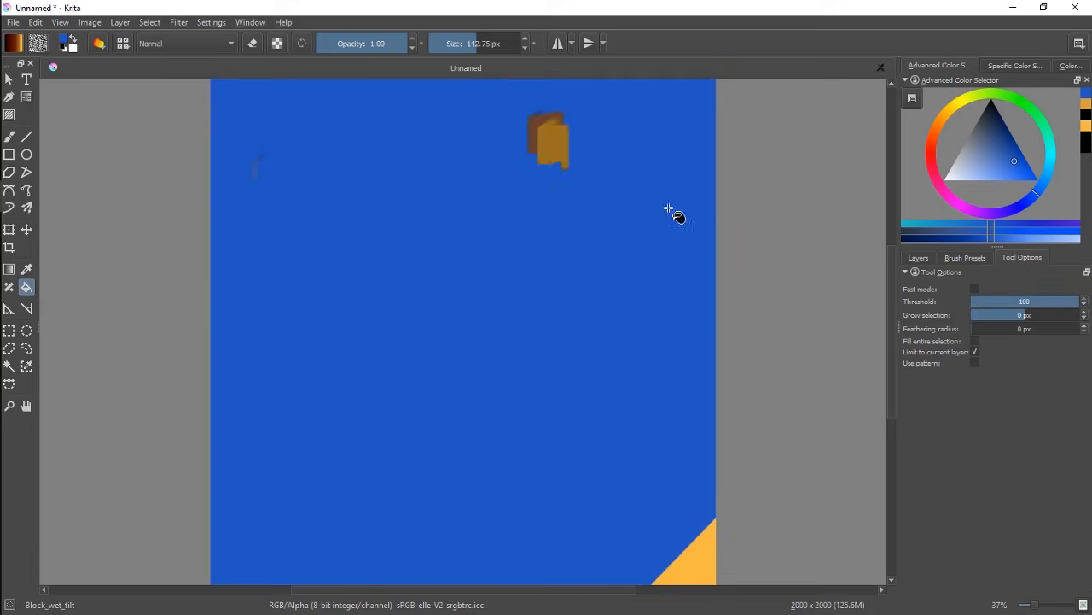
key("ctrl+z")
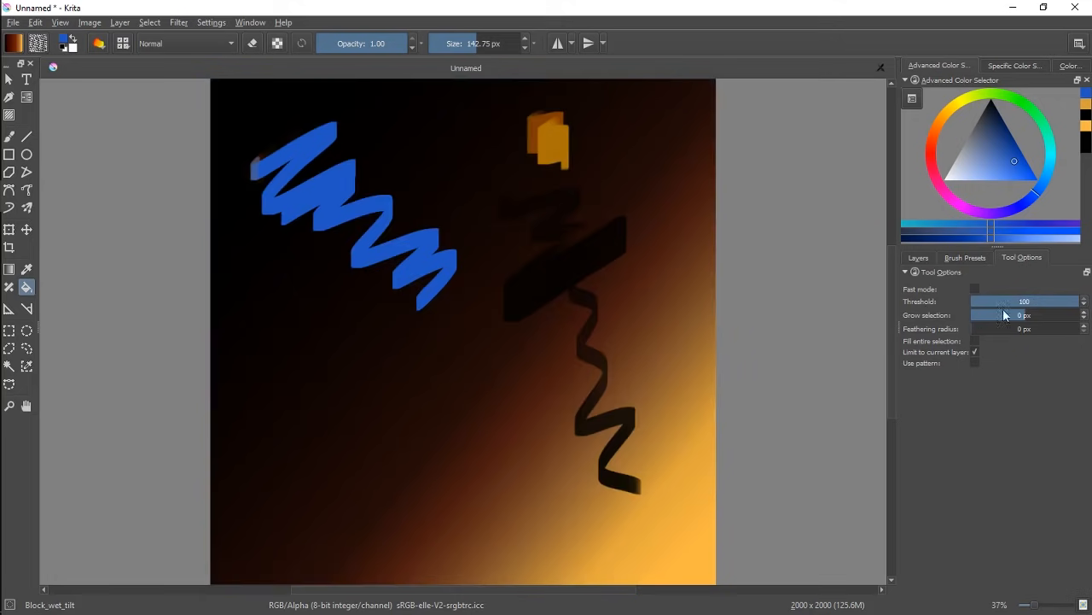
Try the blue fill on the gradient again with a threshold of 10, view the layer list, and undo the fill
left_click_drag(991, 303, 982, 303)
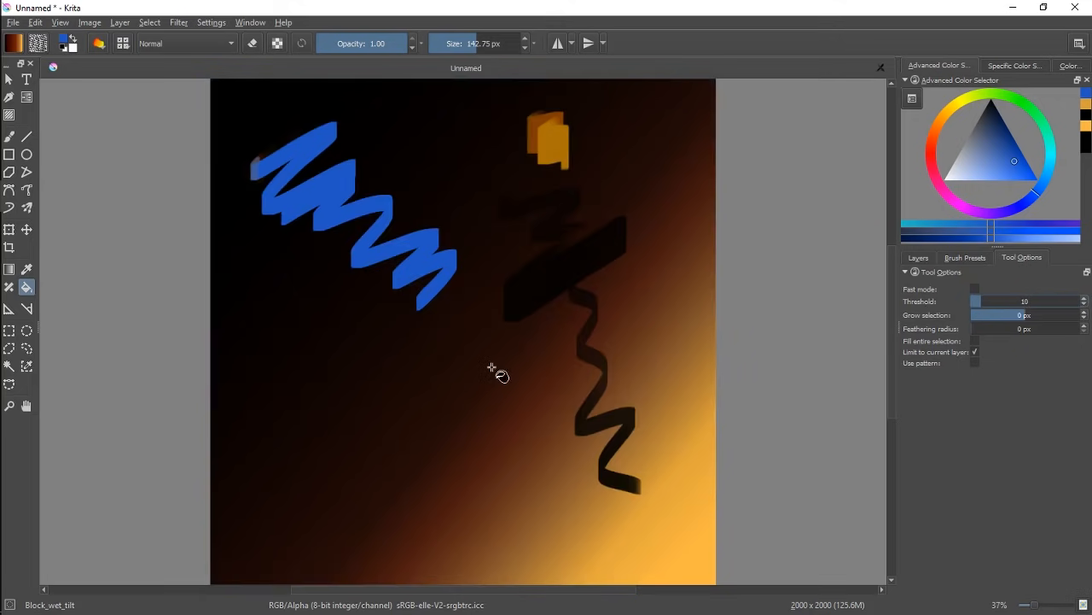
left_click(487, 402)
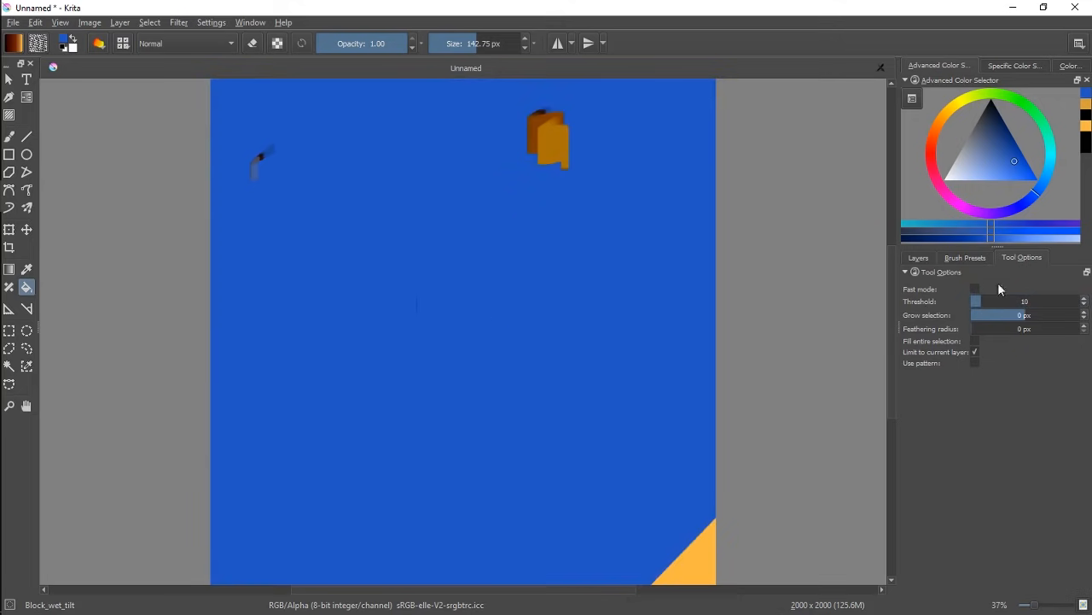
left_click(918, 257)
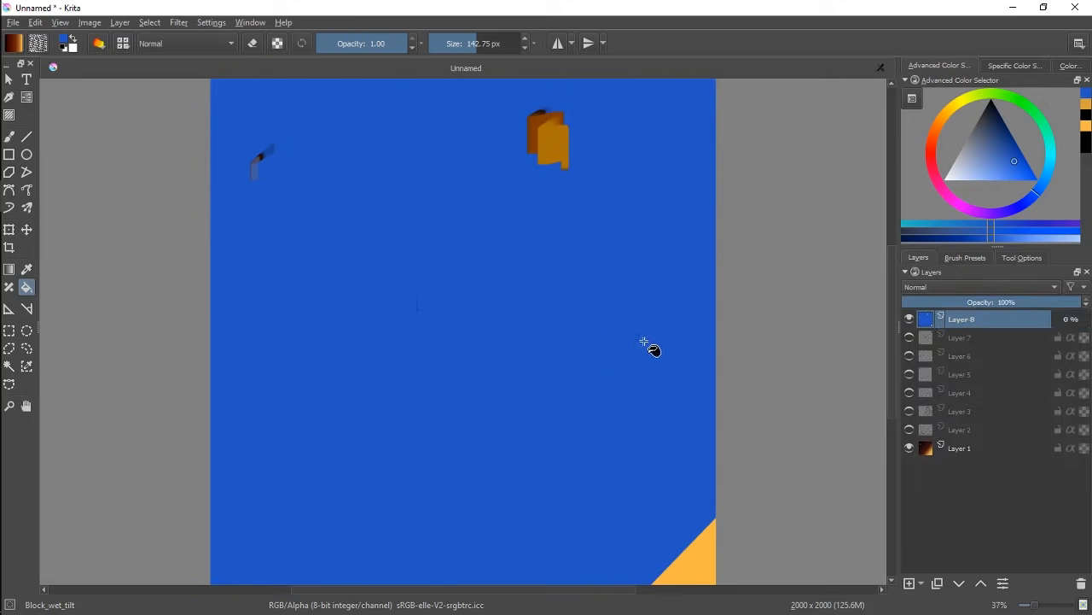
key("ctrl+z")
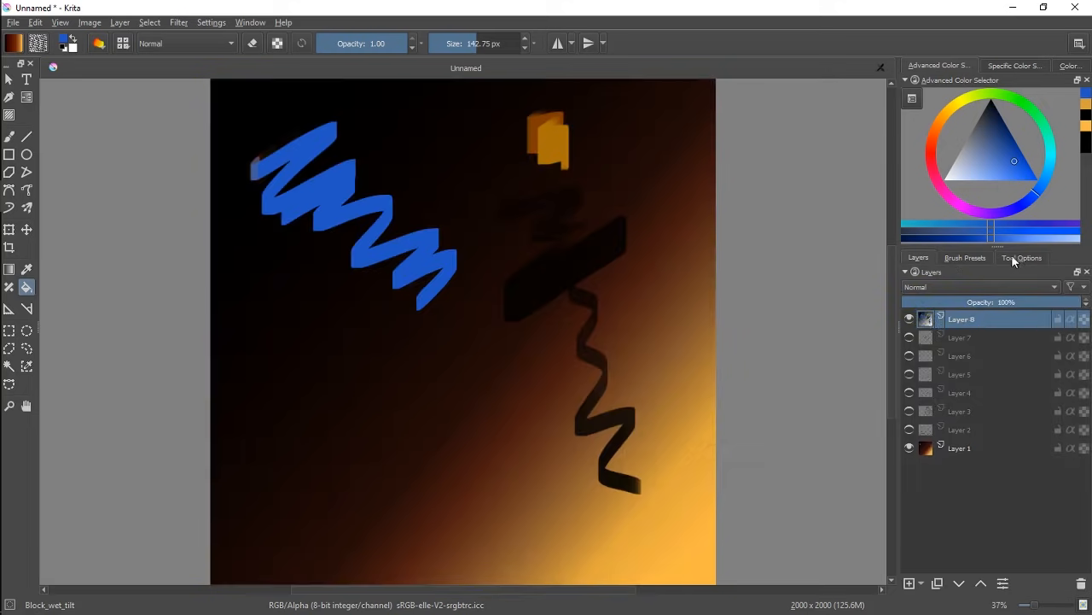
Turn off Limit to current layer, test the blue fill on the thick dark stroke, and undo it
left_click(1014, 256)
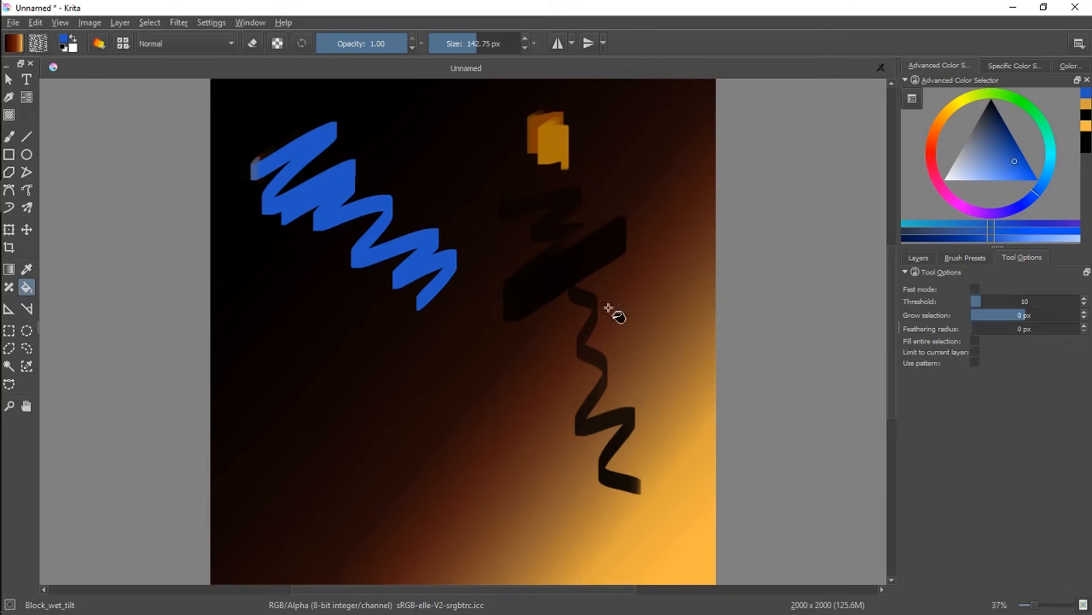
left_click(587, 277)
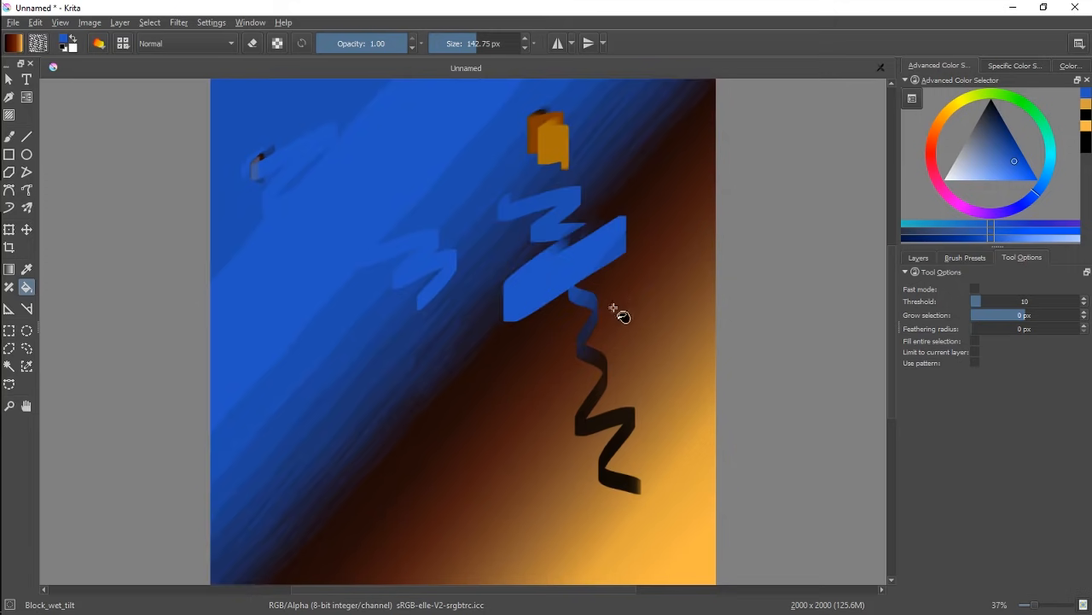
key("ctrl+z")
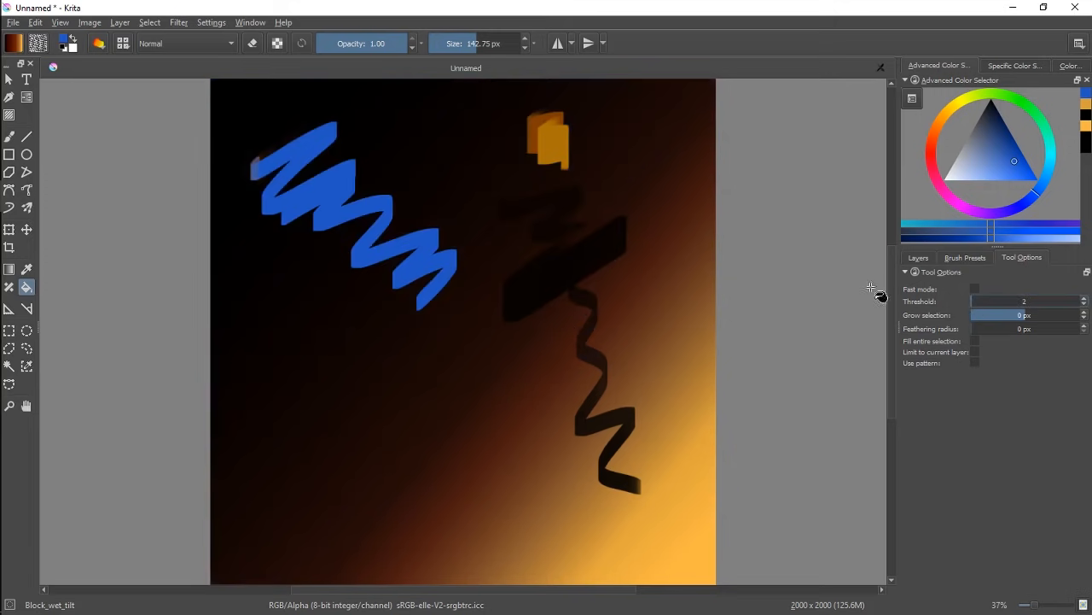
Test-fill the thick dark stroke at threshold 2 and undo it, then fill it with blue at threshold 18
left_click(558, 272)
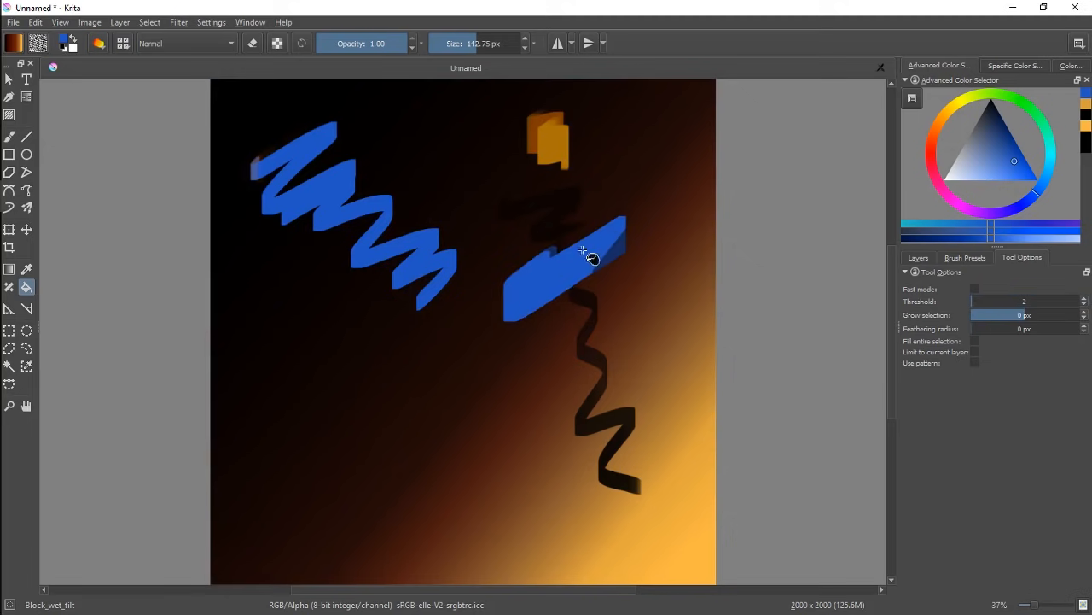
key("ctrl+z")
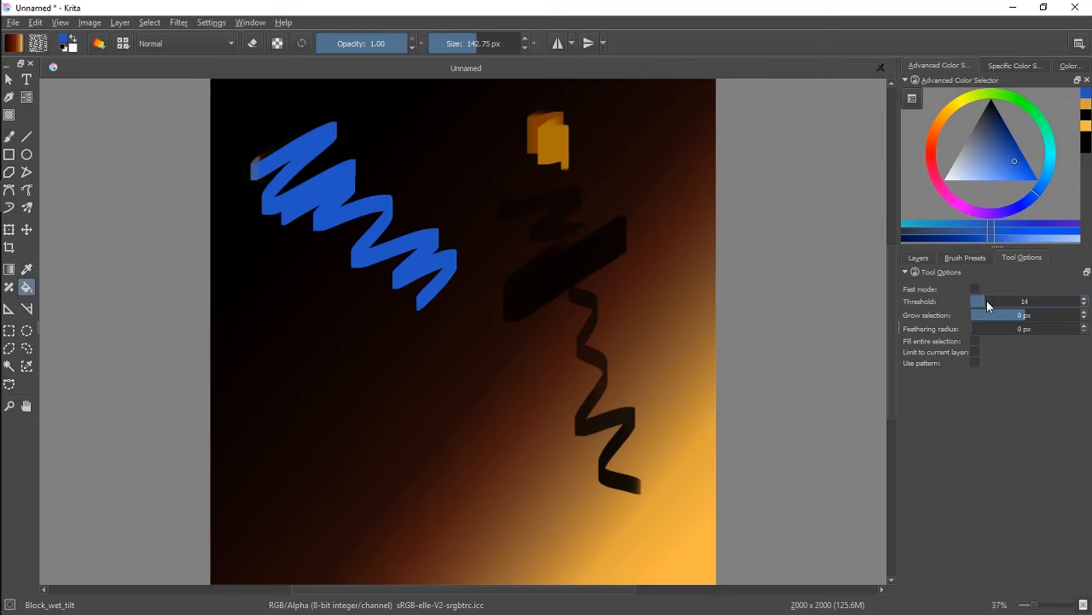
left_click_drag(986, 300, 991, 300)
left_click(548, 291)
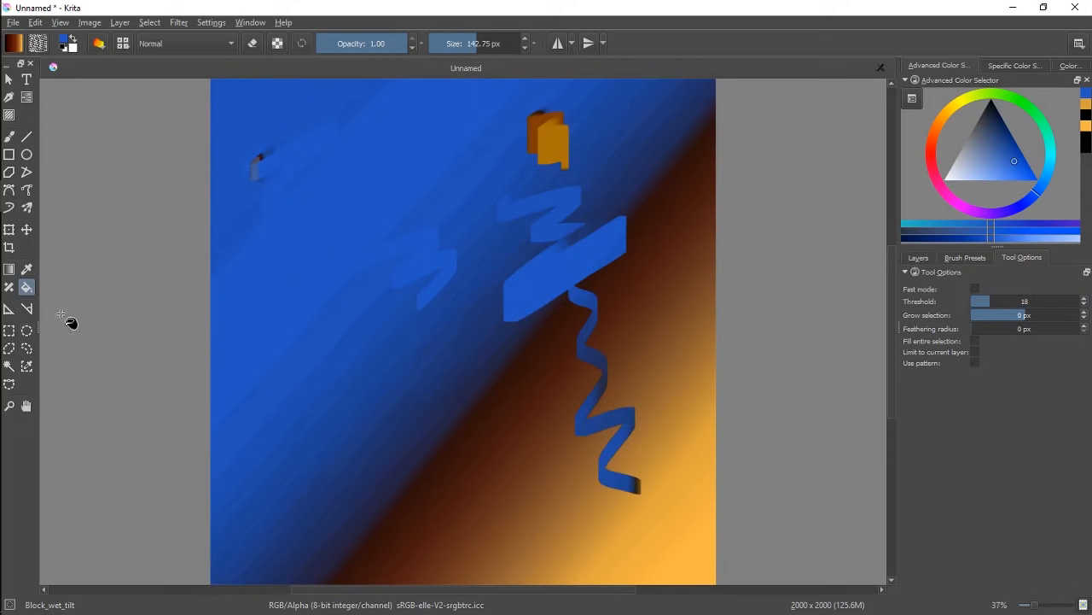
Make a rectangular selection about 1299 by 897 px over the upper canvas, delete its contents and undo the deletion
left_click(10, 332)
left_click_drag(248, 154, 577, 381)
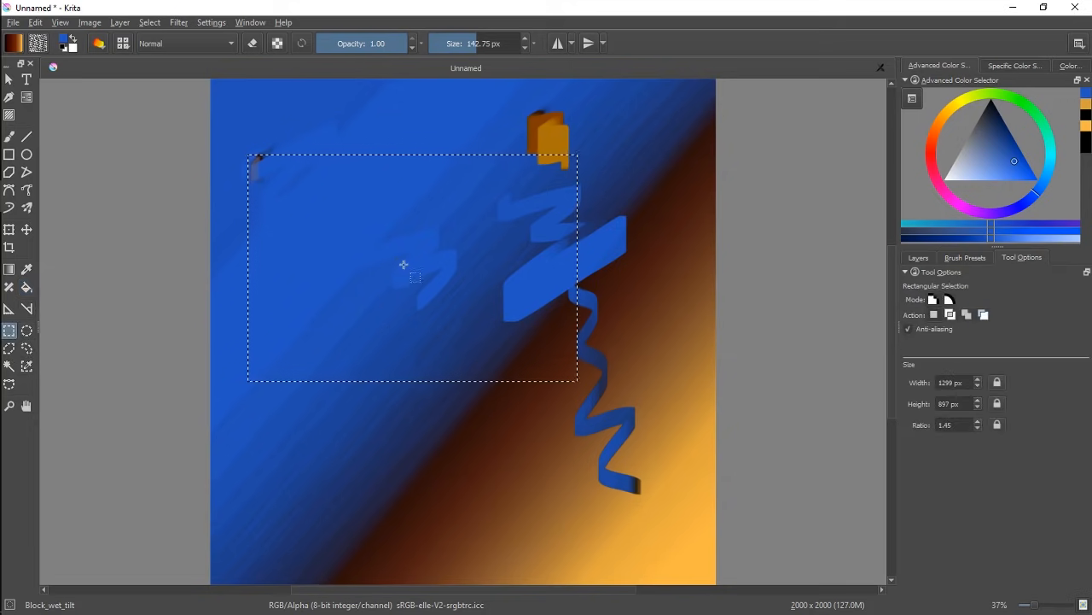
key("Delete")
key("ctrl+z")
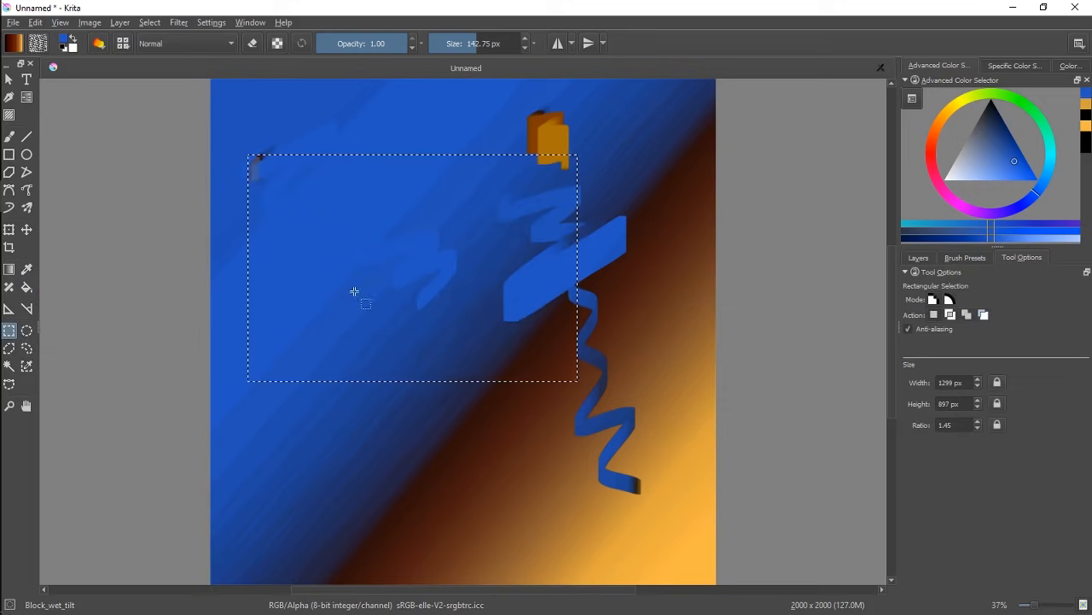
Transform the selected block up and to the right, then make an elliptical selection about 339 by 501 px inside it
key("ctrl+t")
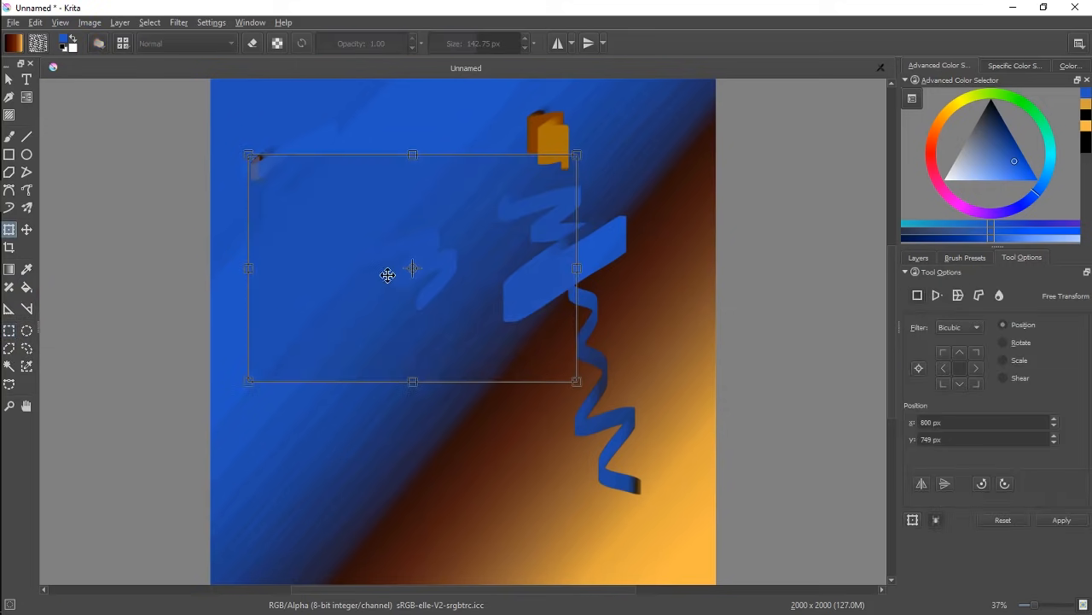
left_click_drag(386, 271, 474, 211)
left_click(26, 331)
left_click_drag(378, 196, 463, 322)
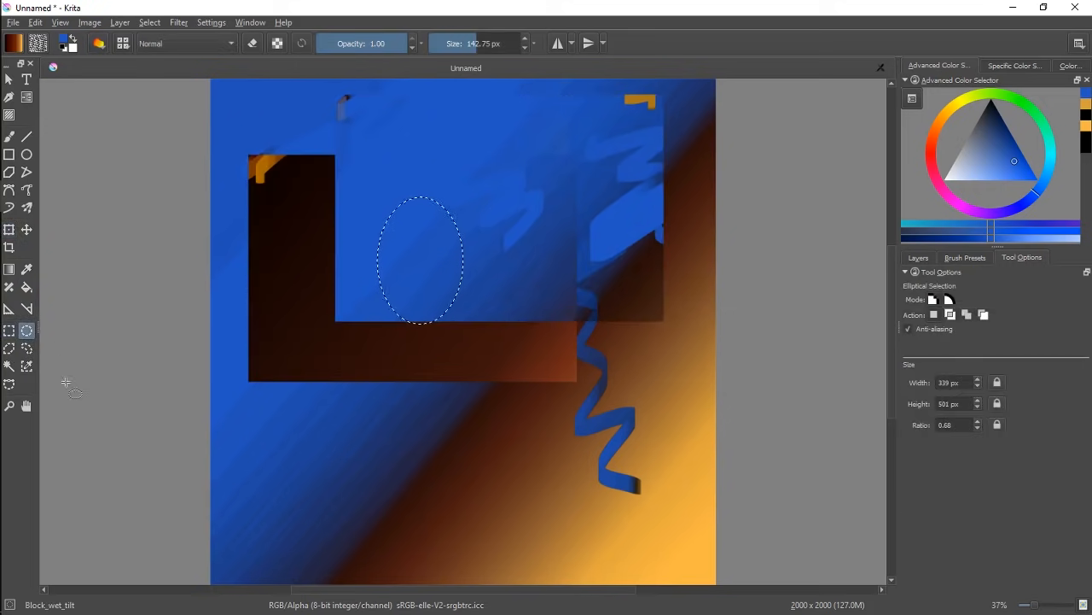
Draw a large closed polygonal selection around the ellipse, spanning the moved block and the dark area beside it
left_click(9, 350)
left_click(428, 147)
left_click(288, 232)
left_click(328, 350)
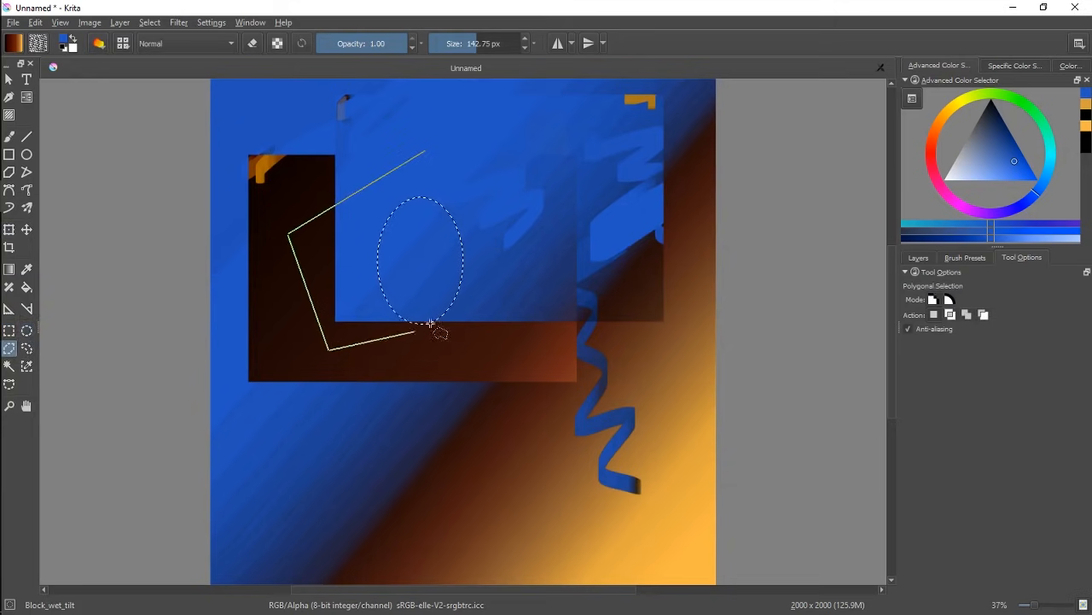
left_click(591, 314)
left_click(547, 169)
left_click(429, 147)
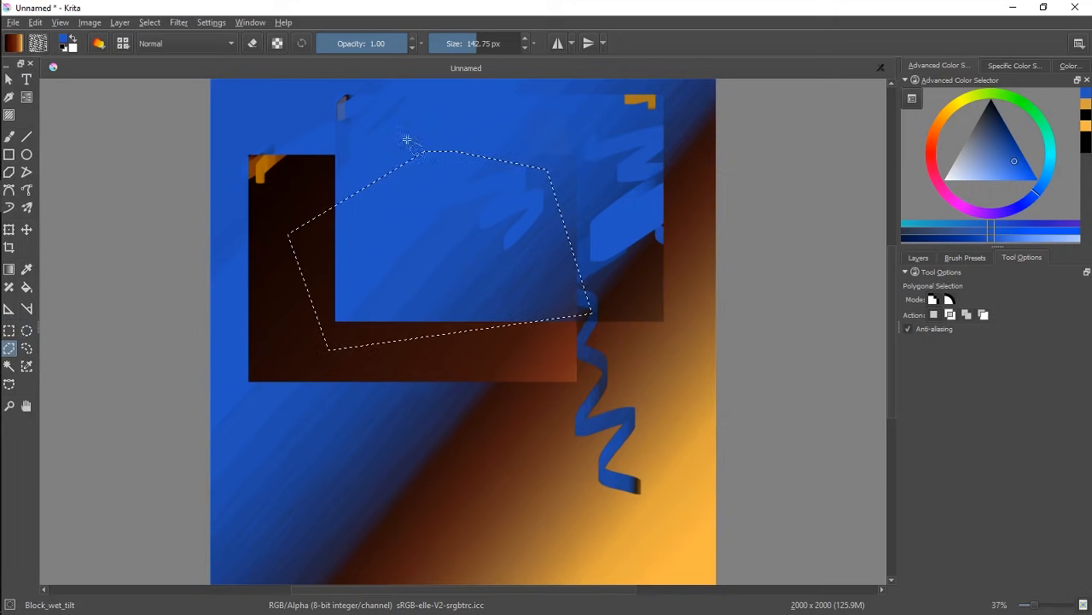
Draw a smaller five-sided polygonal selection in the upper middle of the moved blue block
left_click(435, 235)
left_click(523, 269)
left_click(541, 126)
left_click(454, 117)
left_click(399, 159)
left_click(435, 235)
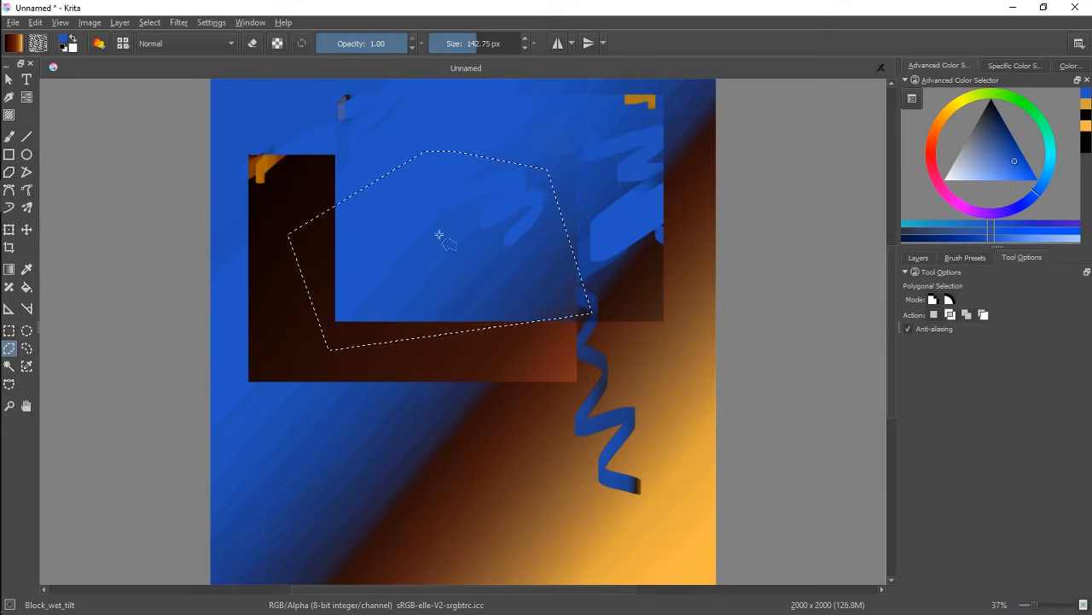
Draw a triangular polygonal selection overlapping the lower-right part of the moved blue block and the brown areas beside it
left_click(489, 359)
left_click(669, 291)
left_click(575, 175)
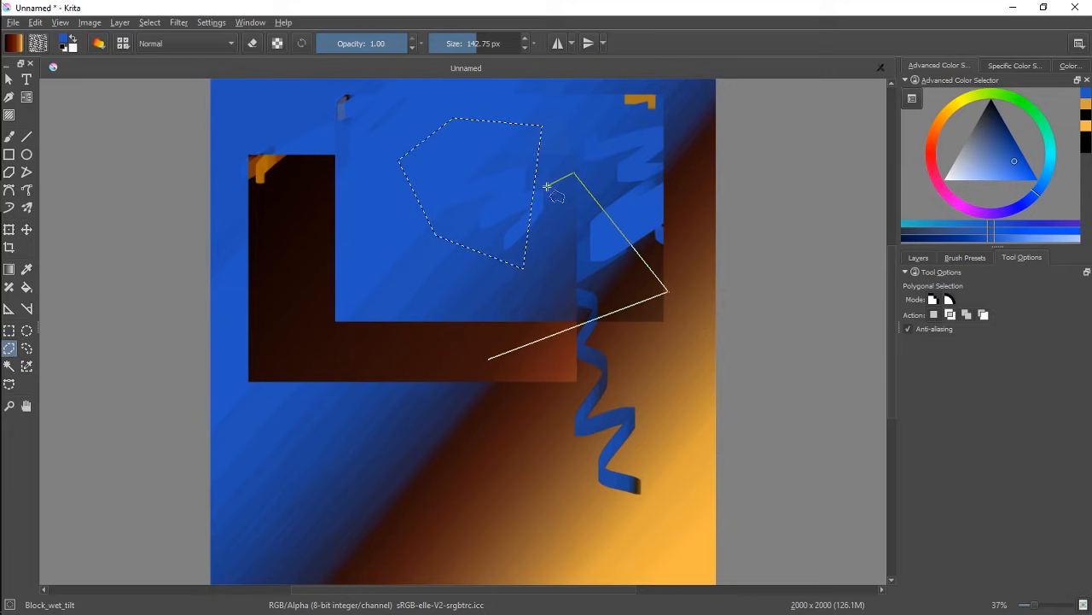
key("Return")
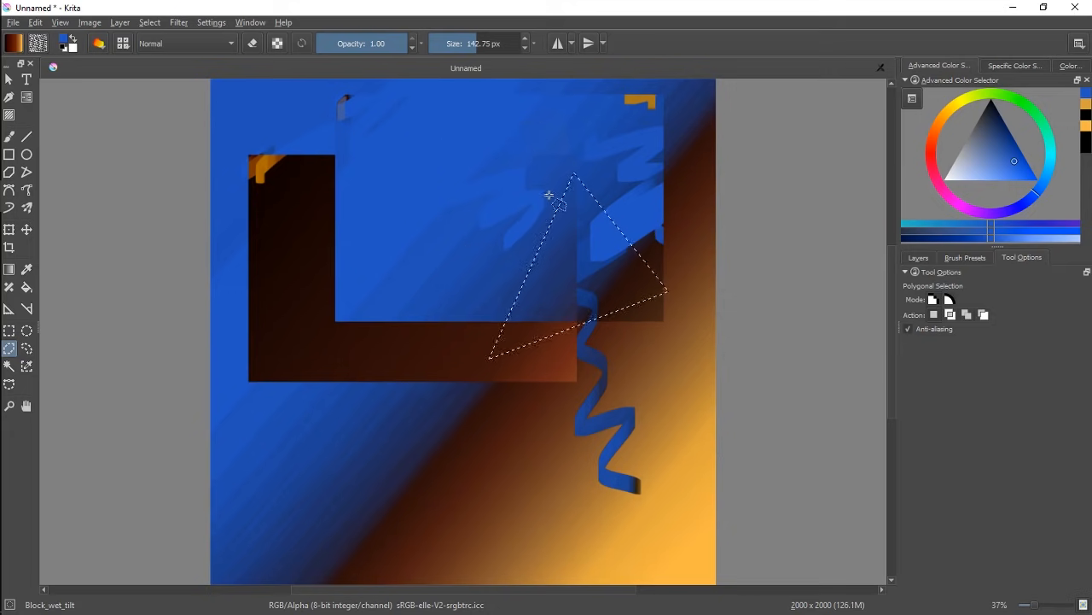
Make freehand outline selections over the canvas, ending with a looping figure-eight shape across the blue block's lower-left part
left_click(26, 349)
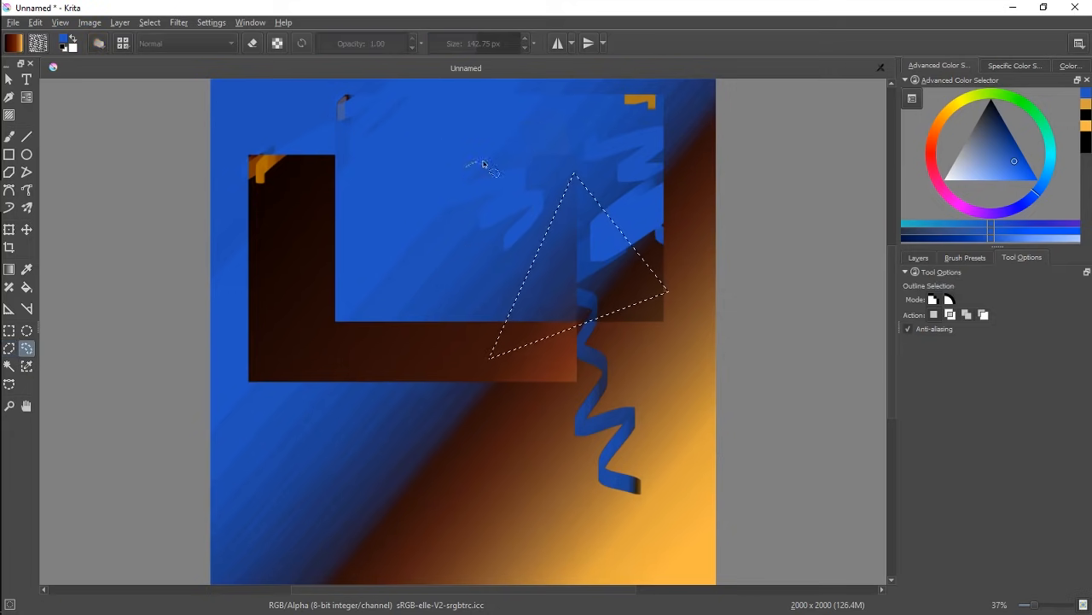
mouse_move(478, 166)
left_mouse_down()
mouse_move(512, 336)
mouse_move(482, 262)
mouse_move(428, 245)
left_mouse_up()
left_click_drag(524, 341, 498, 403)
left_click_drag(457, 227, 433, 334)
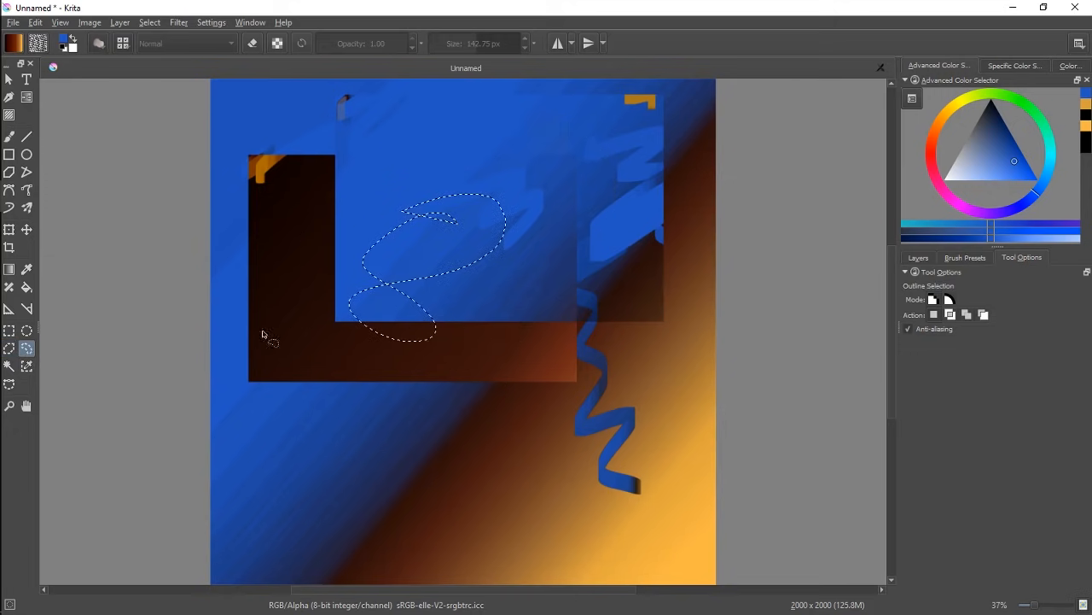
Use Contiguous Area Selection on the dark L-shaped area and the blue block, then select the blue area again with fuzziness 52
left_click(10, 366)
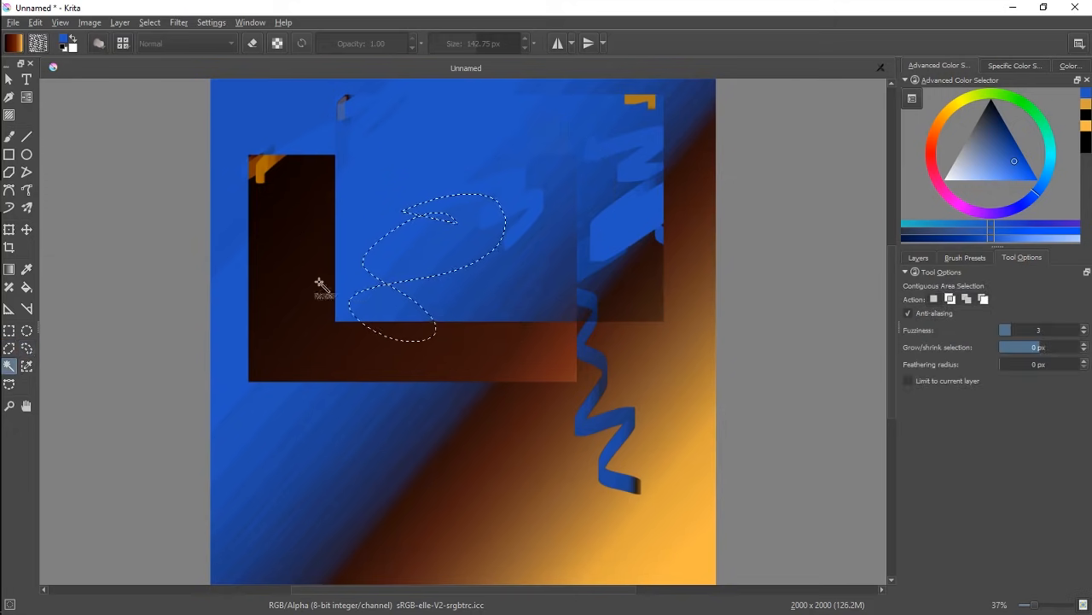
left_click(314, 324)
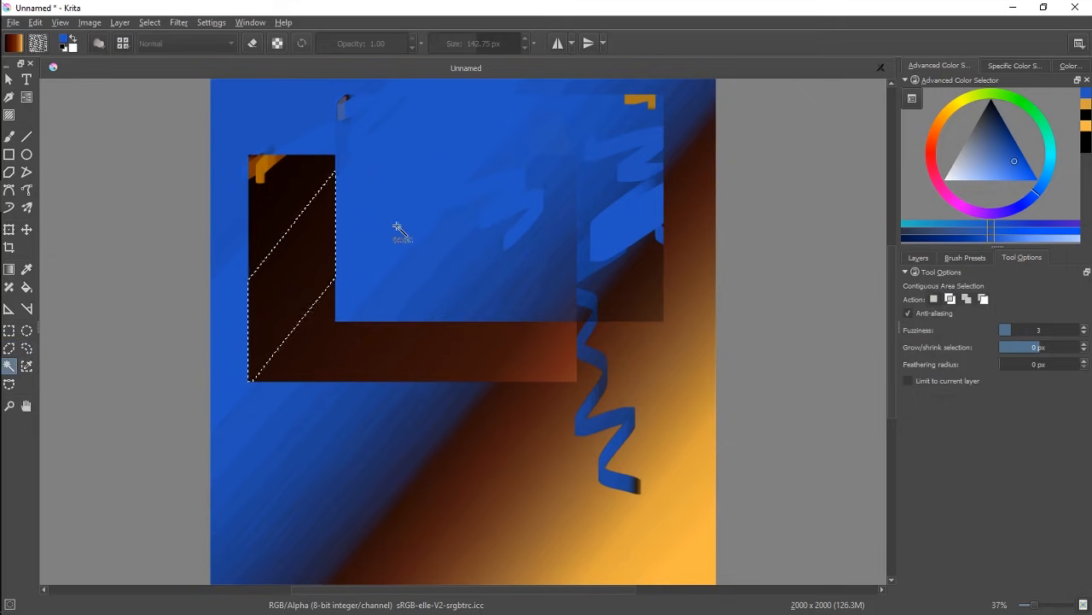
left_click(507, 188)
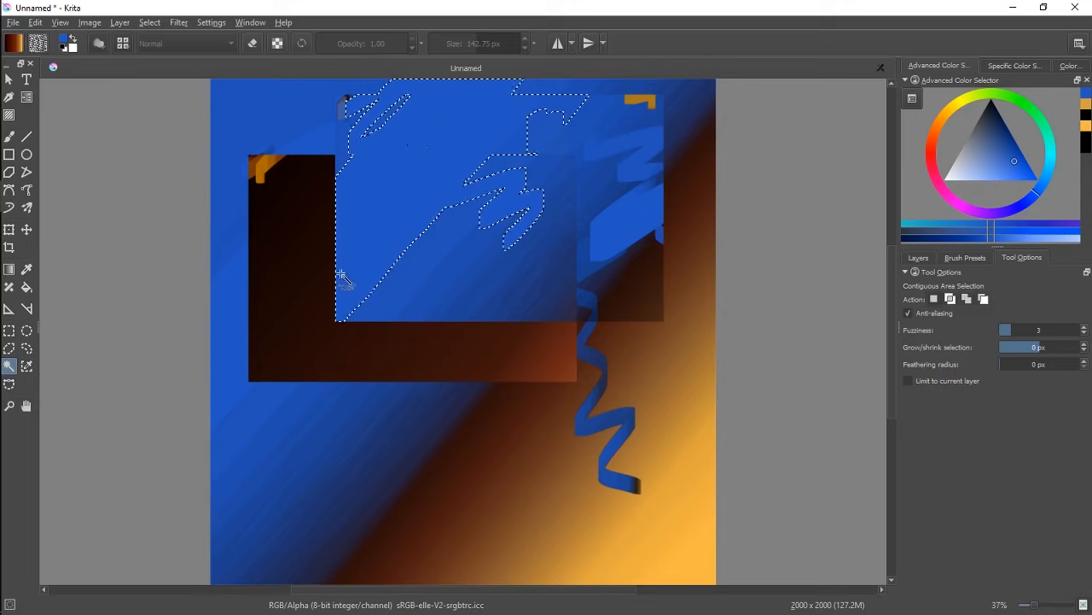
left_click(865, 222)
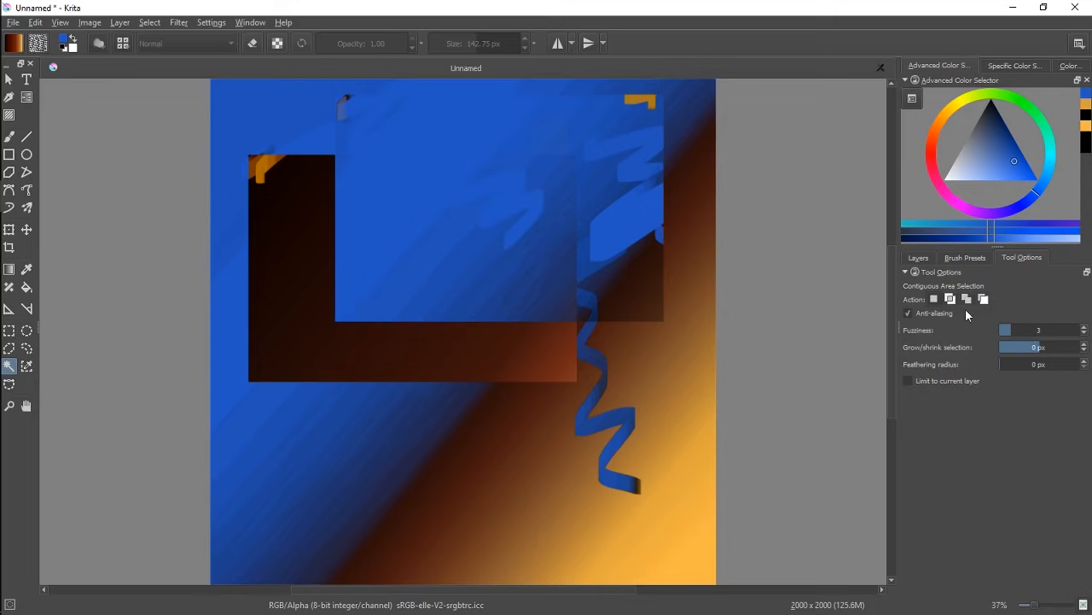
left_click(466, 206)
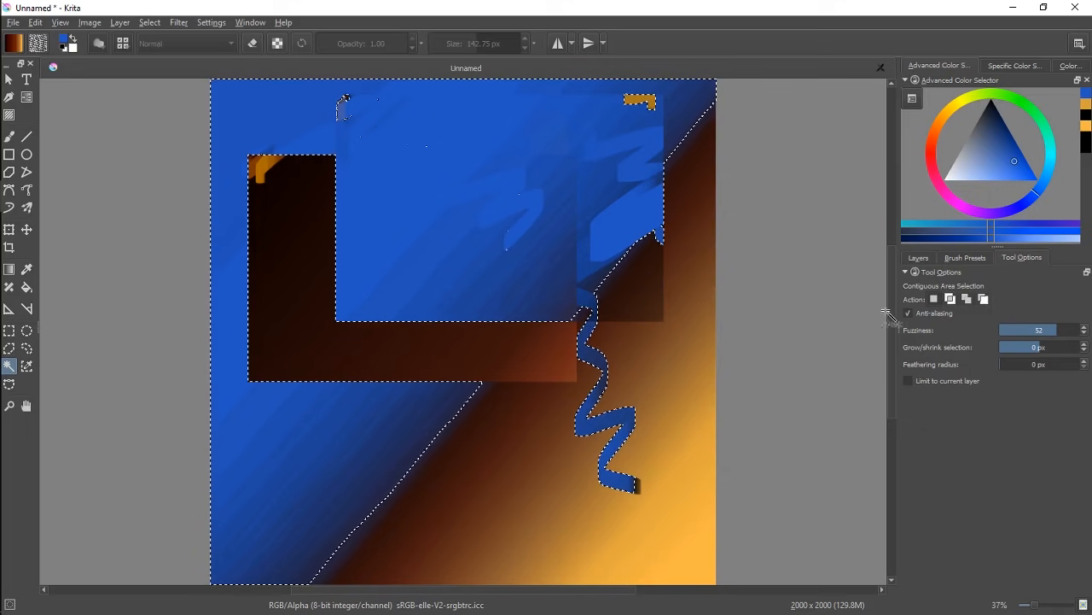
Set the contiguous selection's fuzziness to 4, then select the similar blue colors across the canvas with fuzziness 20
left_click(1019, 331)
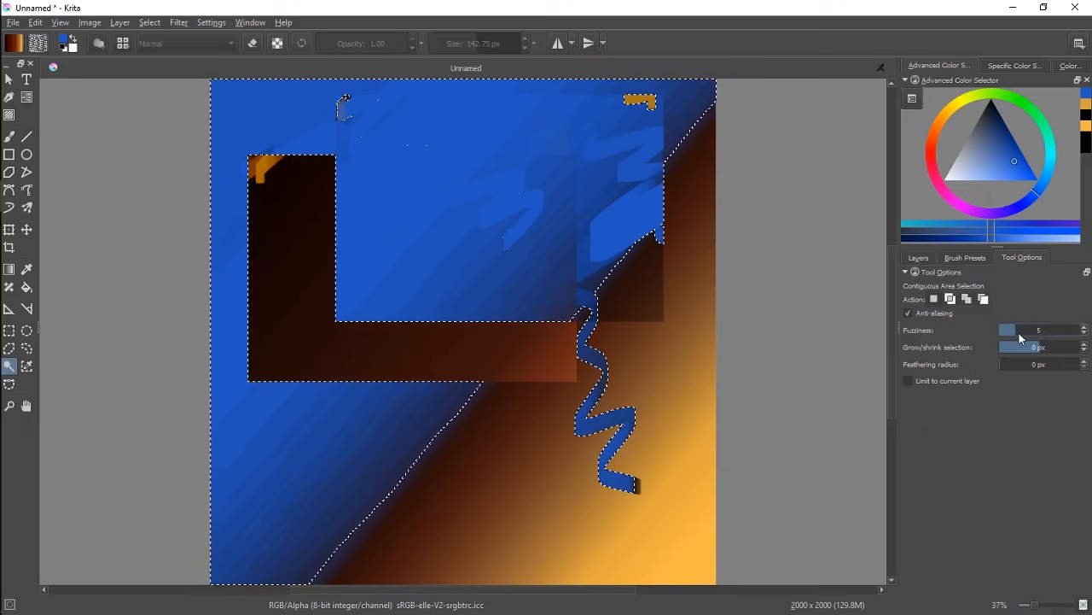
left_click(1015, 332)
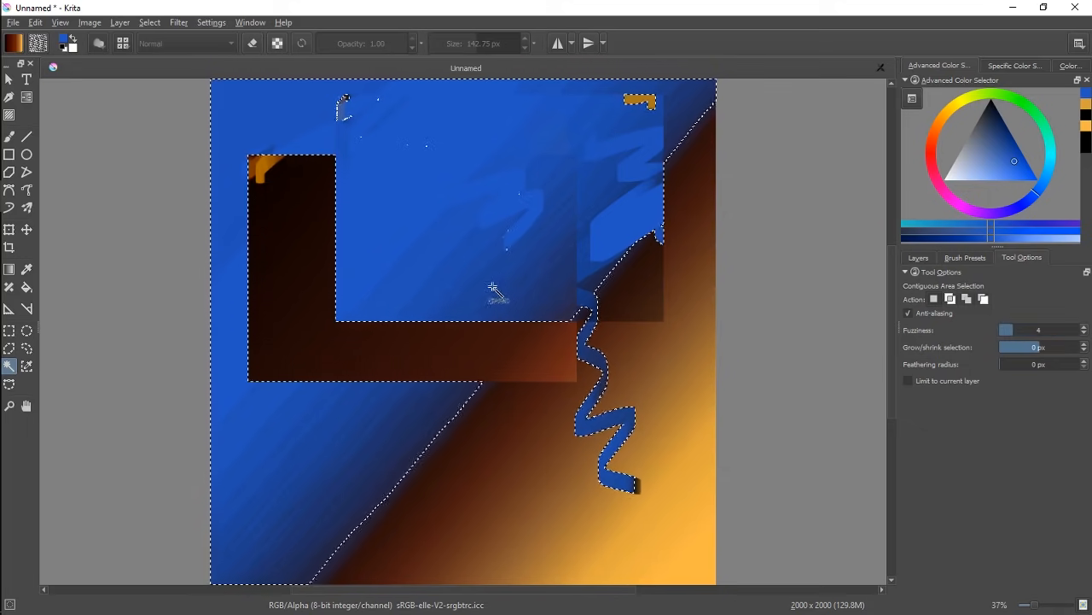
left_click(27, 367)
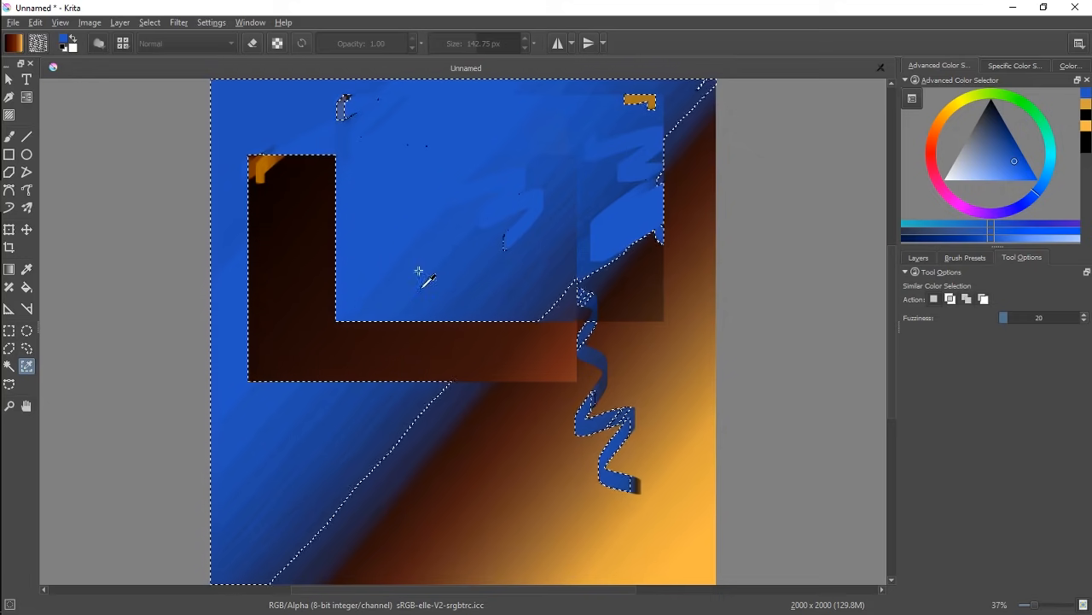
Draw a closed, curved Bezier path selection that sweeps around the dark area and blue block and loops back to its starting point
left_click(9, 383)
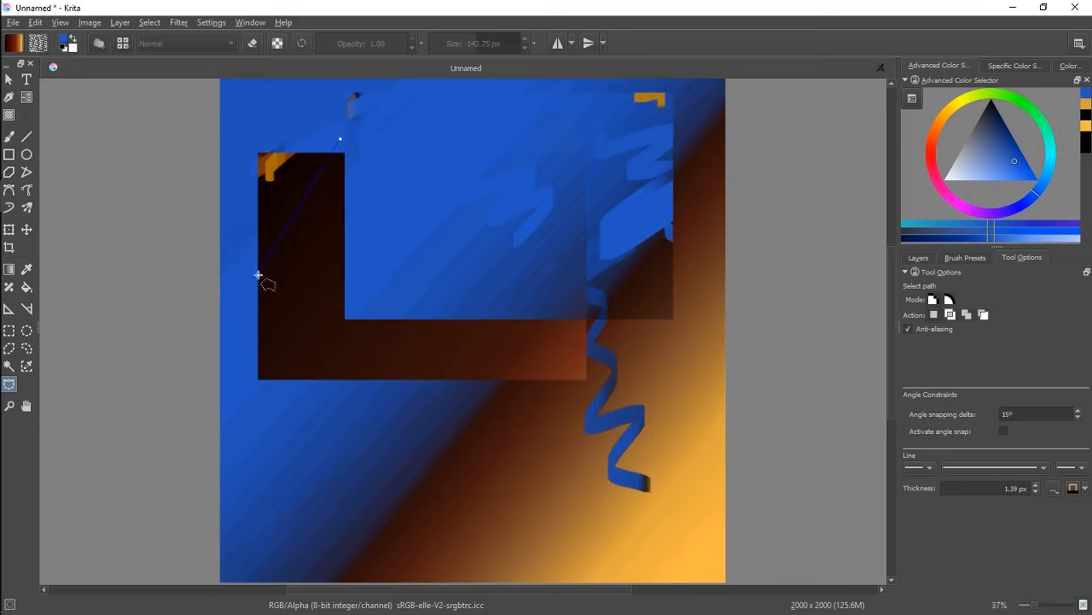
left_click_drag(355, 371, 533, 403)
left_click_drag(649, 248, 572, 132)
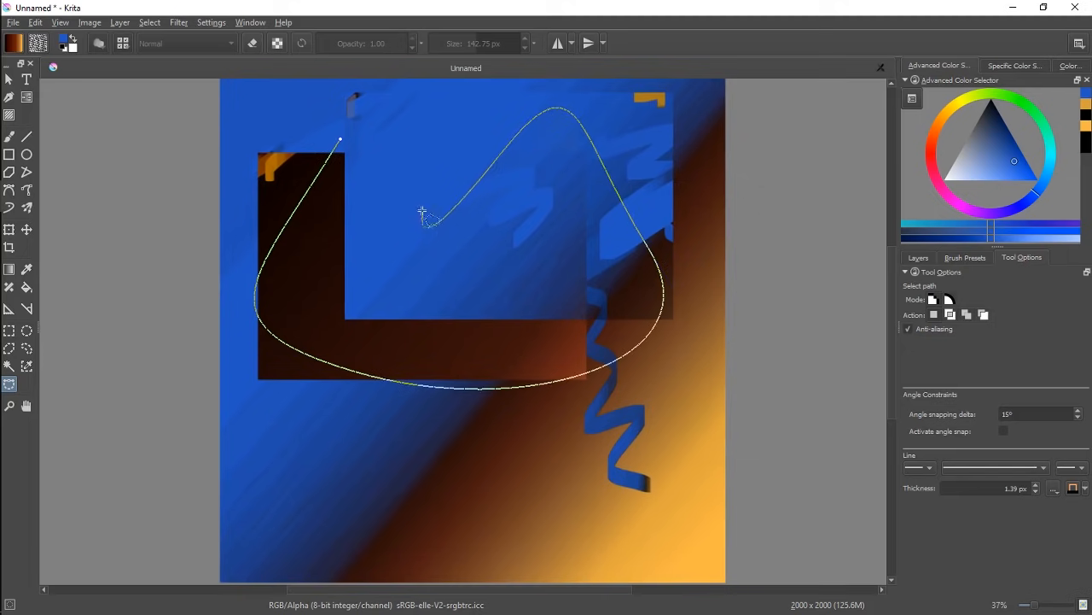
left_click_drag(396, 227, 425, 363)
left_click_drag(397, 230, 396, 230)
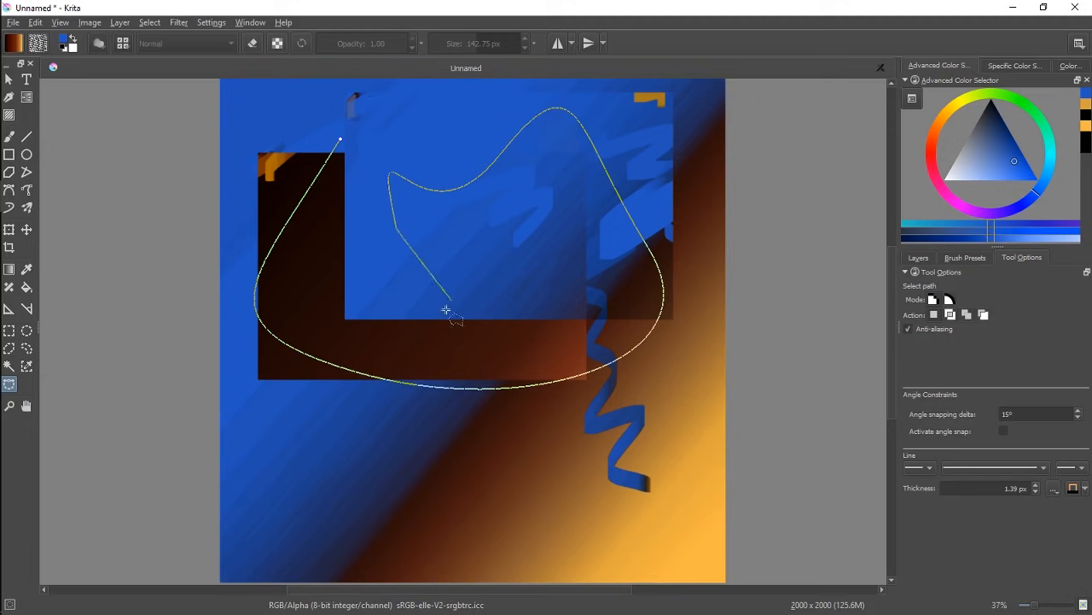
left_click_drag(334, 230, 329, 166)
left_click_drag(360, 142, 380, 133)
left_click_drag(377, 114, 332, 112)
left_click_drag(301, 136, 305, 144)
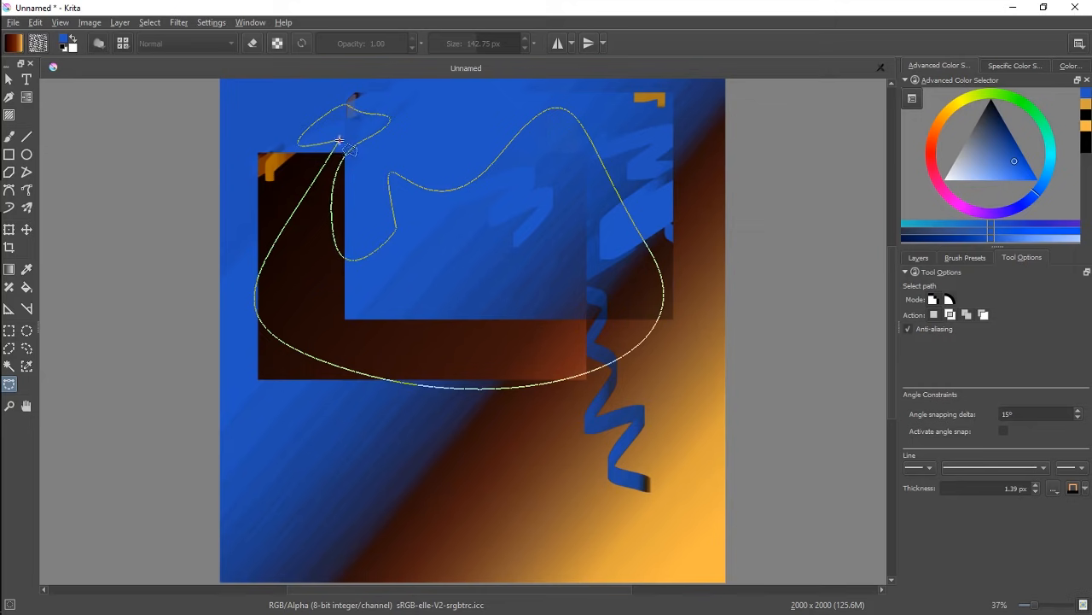
left_click(339, 140)
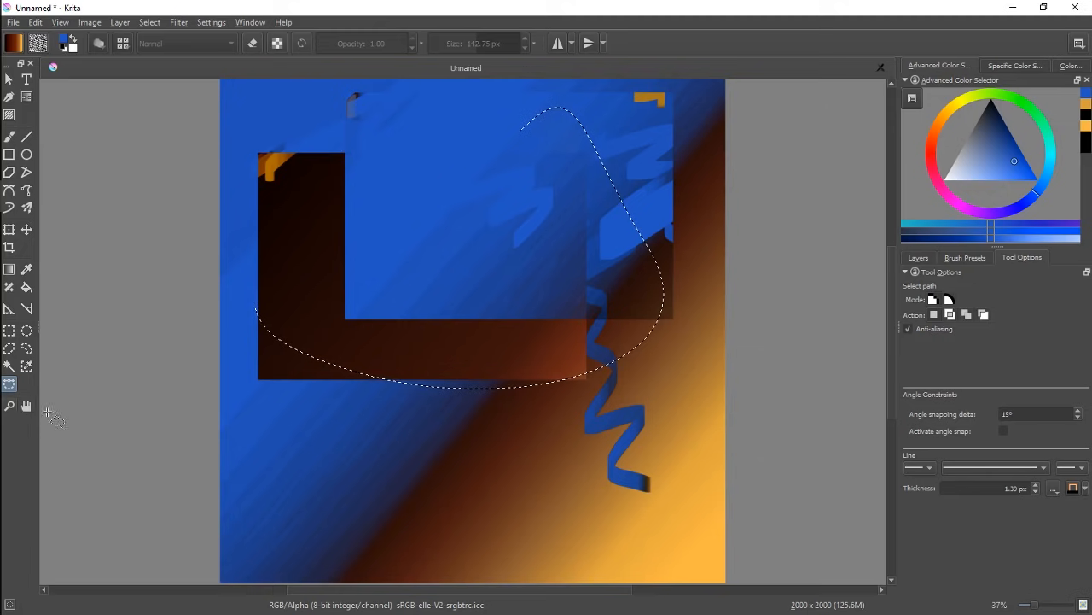
Zoom in and out on the blue block with the Zoom tool, then pan the canvas up and to the left
left_click(12, 407)
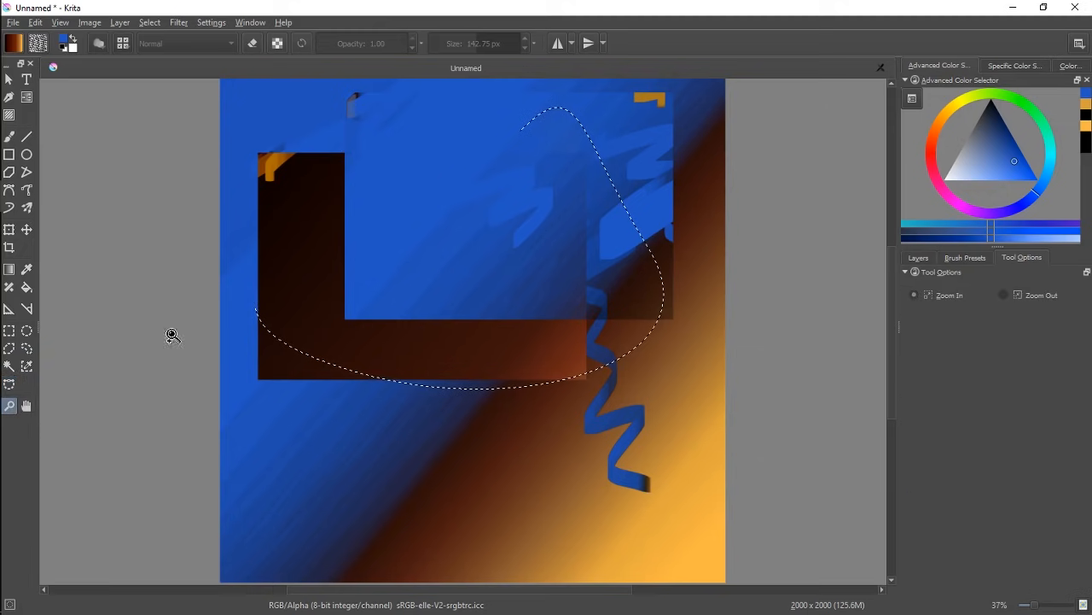
left_click(515, 267)
left_click(506, 270)
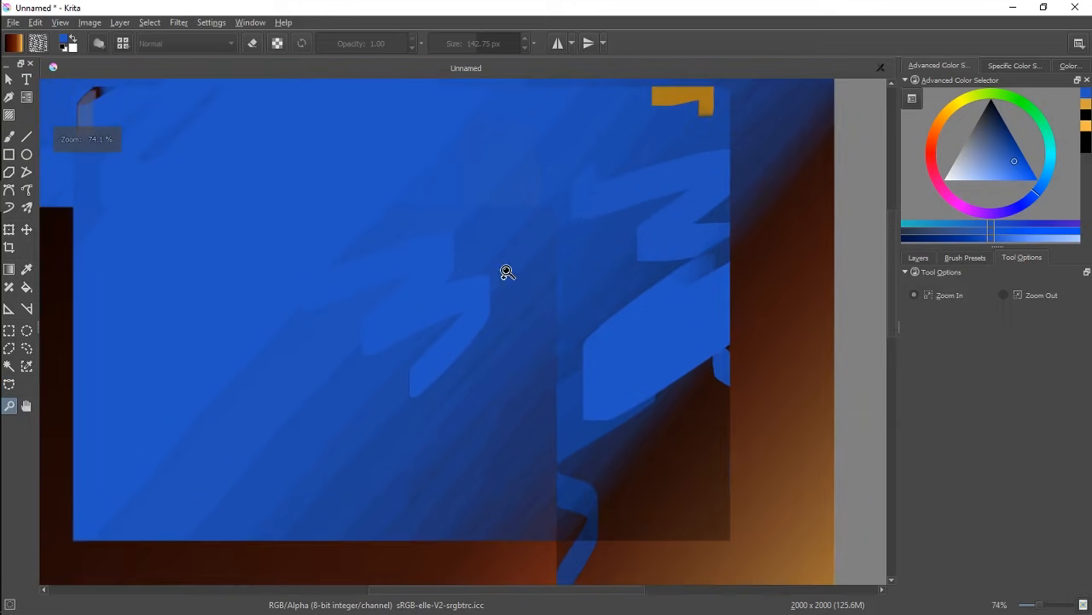
left_click(452, 287, "alt")
left_click(443, 324, "alt")
left_click(453, 358, "alt")
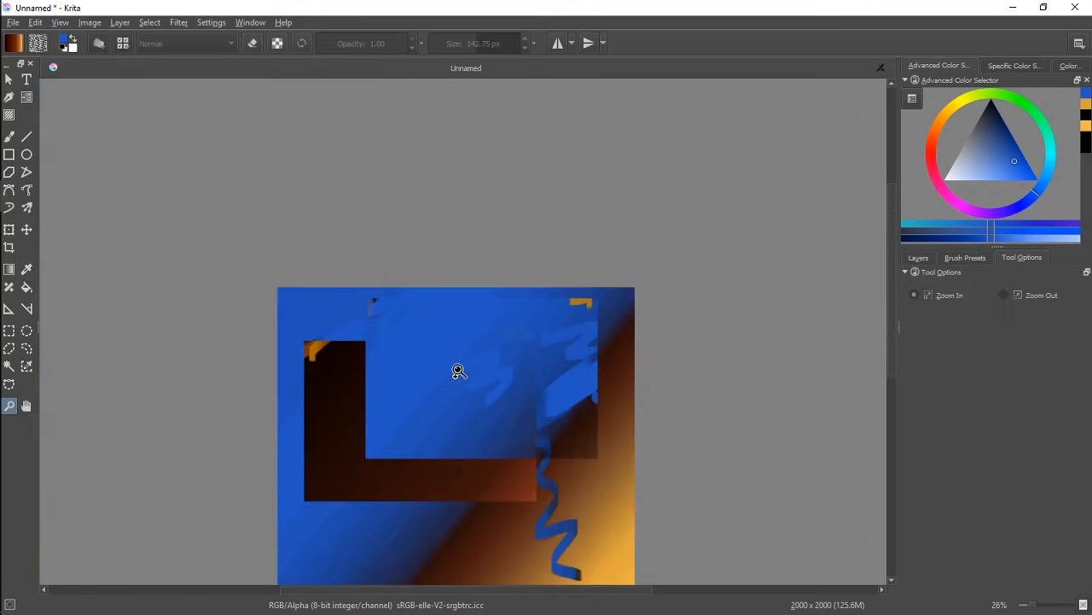
left_click(459, 381)
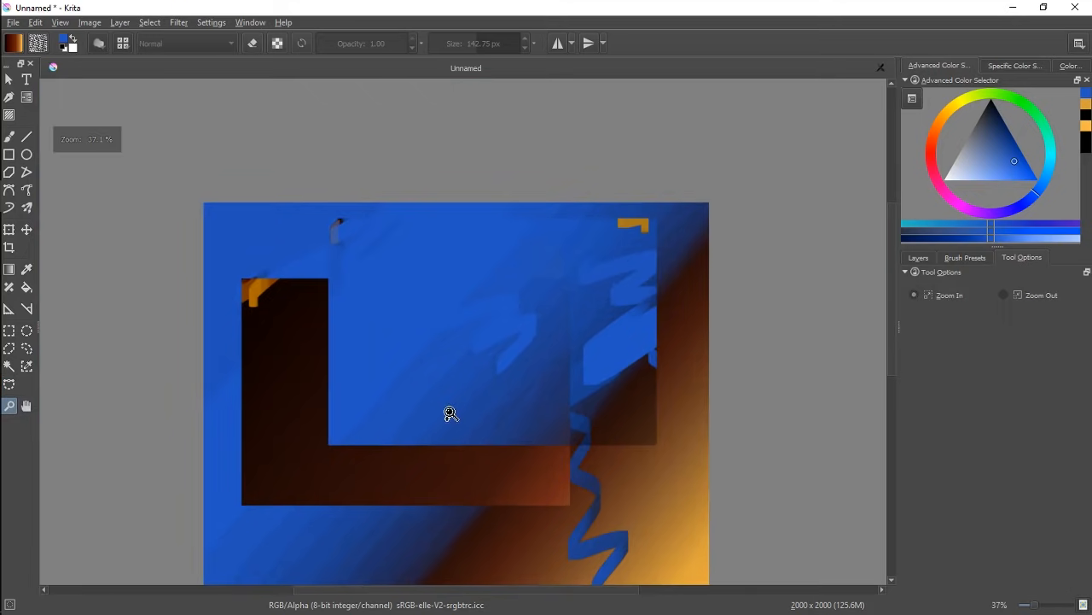
left_click(26, 405)
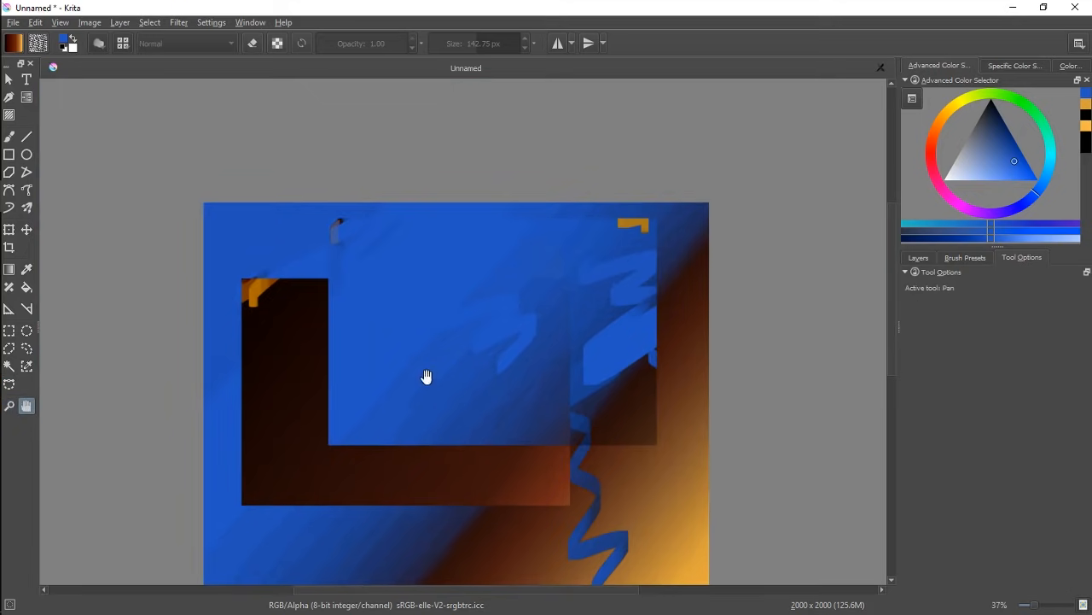
left_click_drag(427, 376, 347, 302)
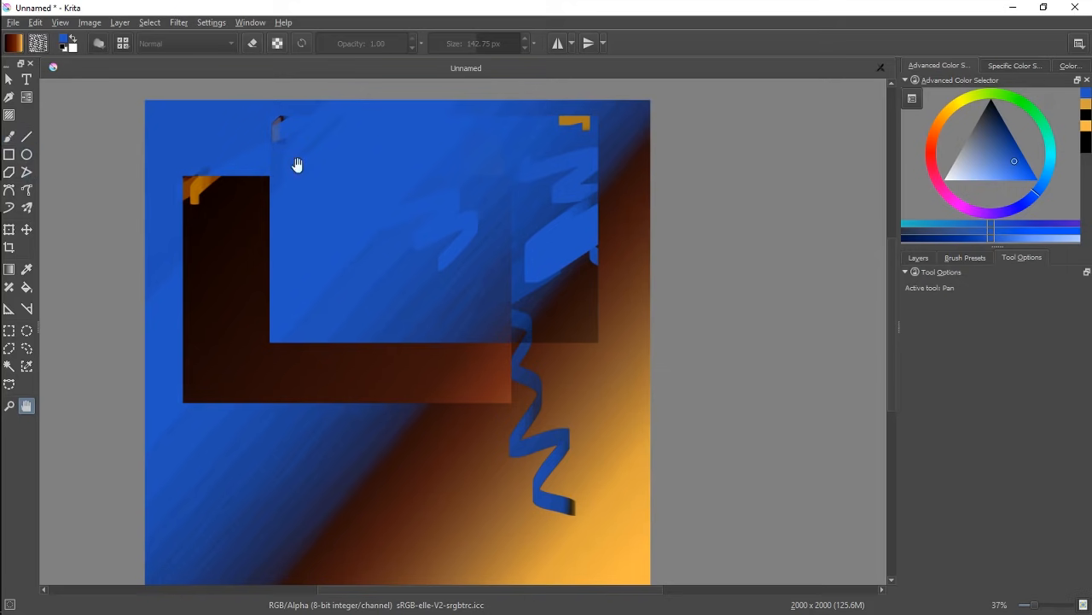
Switch to freehand painting and choose the Basic_tip_gaussian brush preset from the Circle tag
left_click(9, 136)
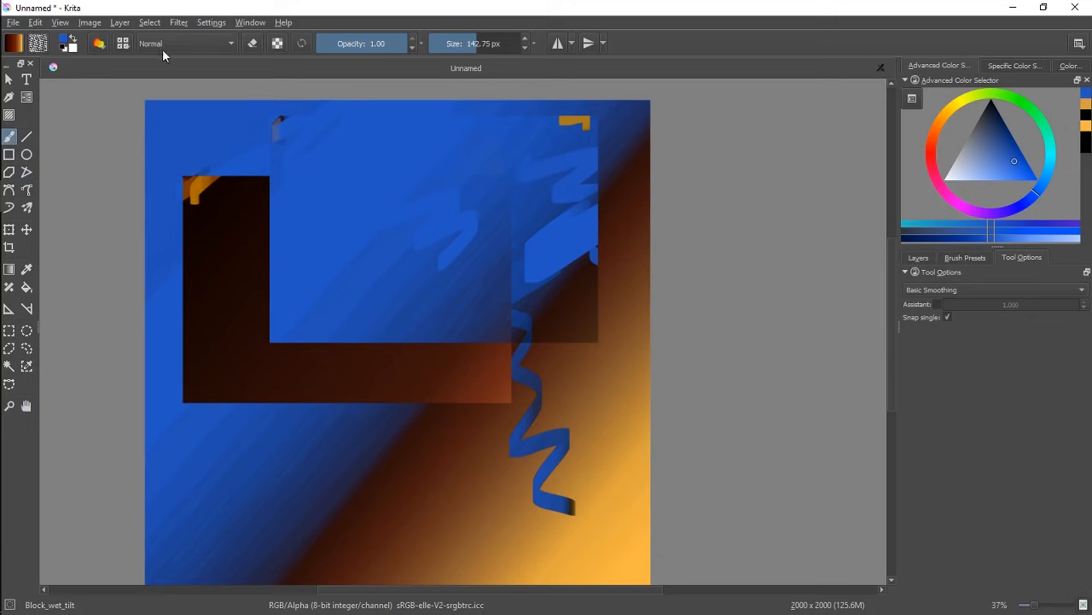
left_click(125, 43)
left_click(185, 68)
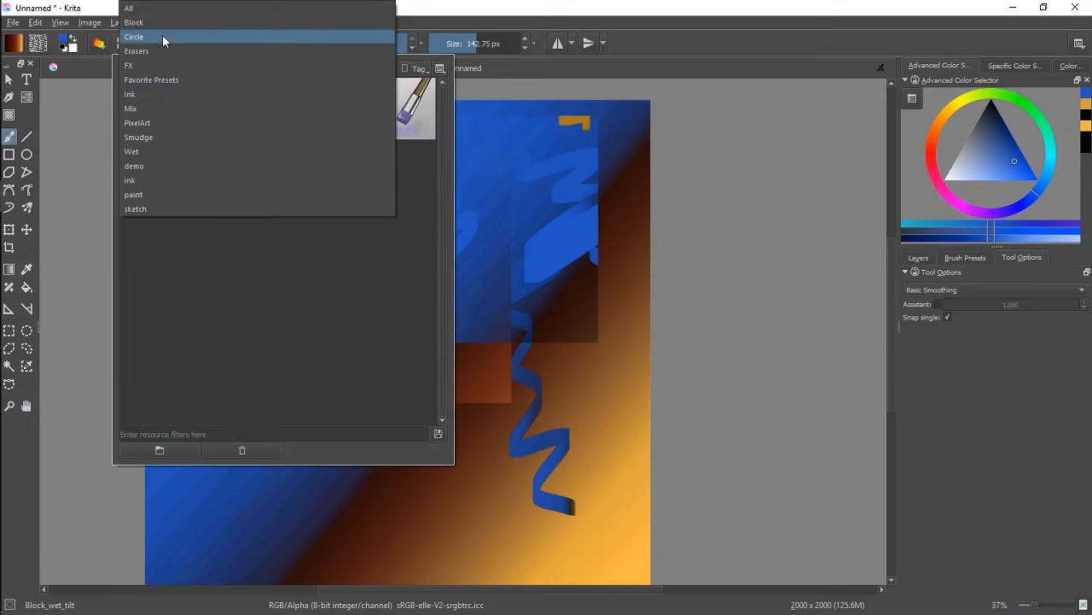
left_click(162, 36)
left_click(265, 102)
left_click(468, 173)
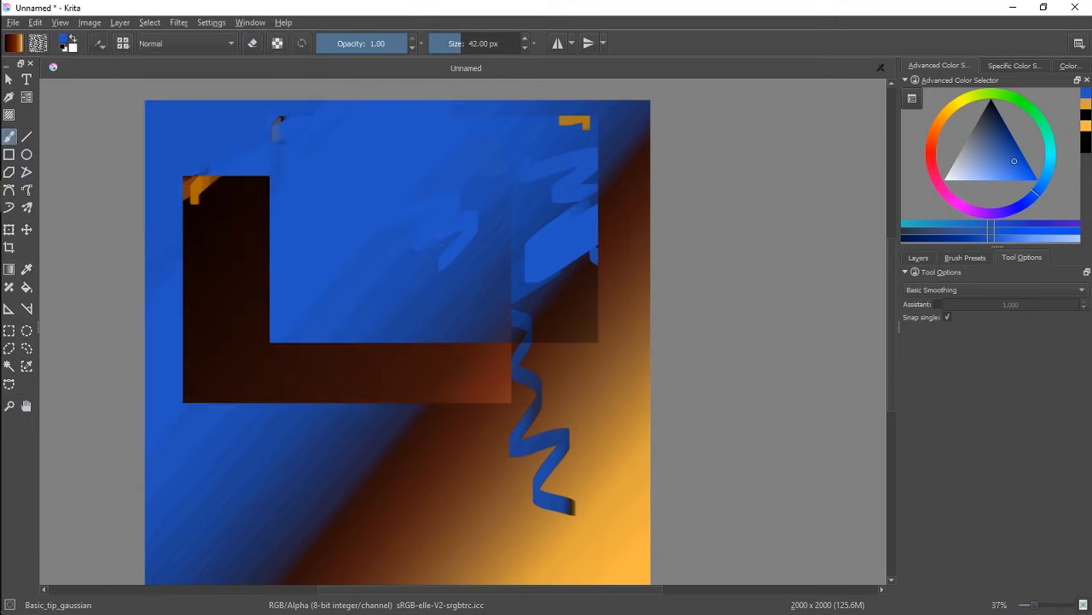
Paint short blue scribbles along the brown strip below the blue block
mouse_move(329, 343)
left_mouse_down()
mouse_move(305, 387)
mouse_move(354, 372)
mouse_move(364, 386)
mouse_move(427, 353)
left_mouse_up()
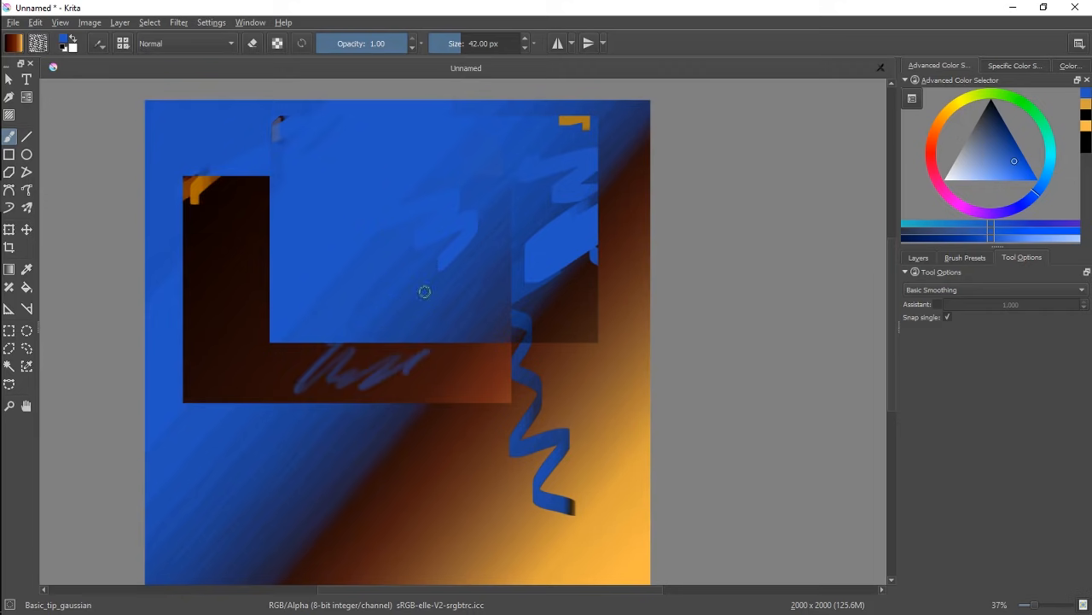
mouse_move(387, 342)
left_mouse_down()
mouse_move(507, 259)
mouse_move(526, 282)
mouse_move(512, 324)
mouse_move(402, 328)
left_mouse_up()
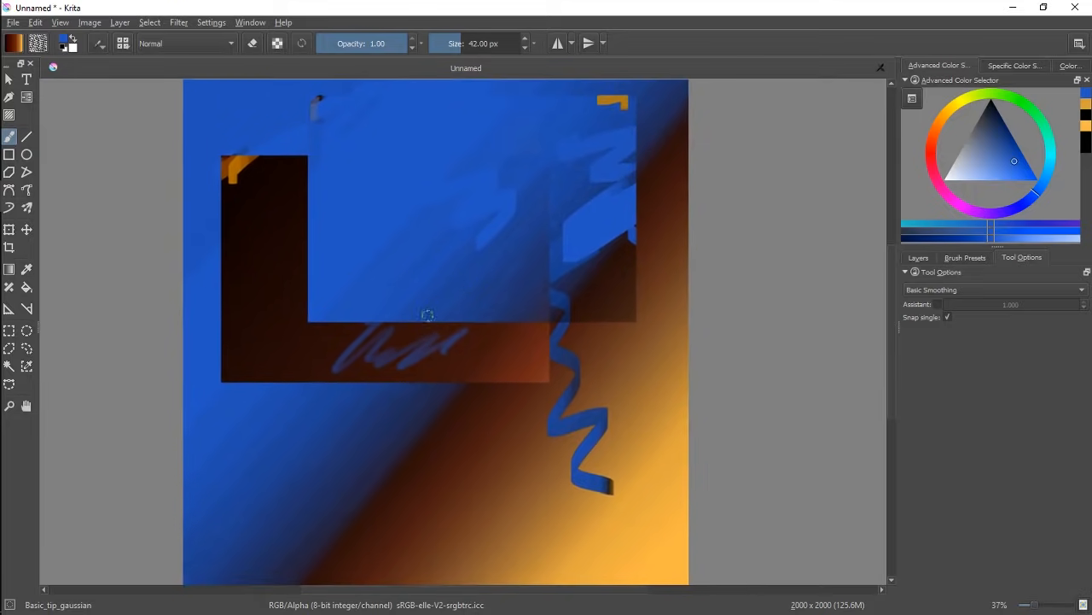
left_click_drag(468, 341, 497, 348)
mouse_move(495, 255)
left_mouse_down()
mouse_move(475, 317)
mouse_move(380, 370)
mouse_move(536, 242)
left_mouse_up()
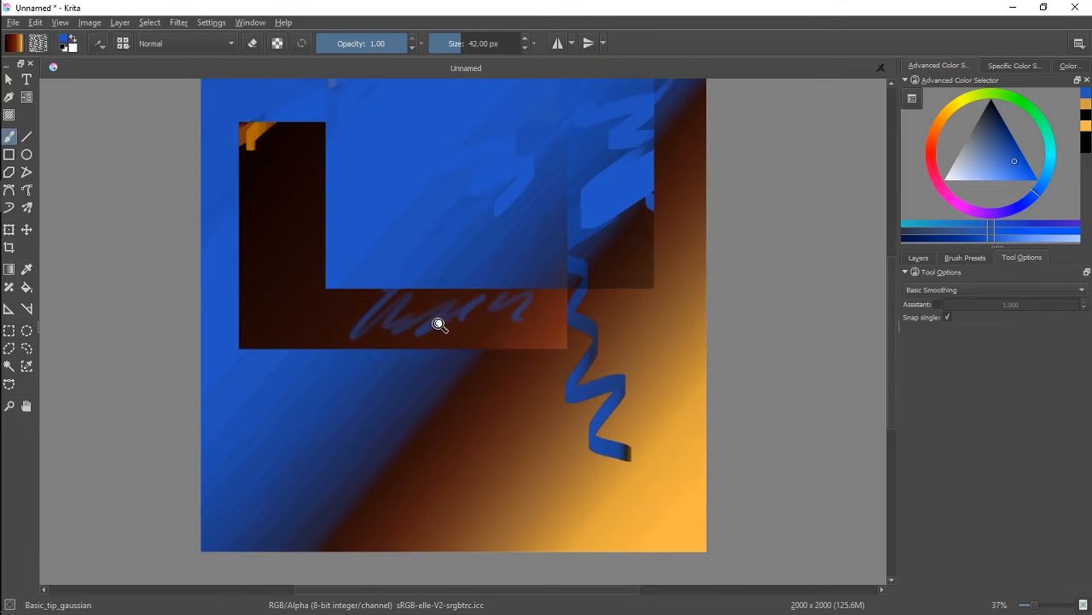
left_click_drag(441, 322, 475, 312)
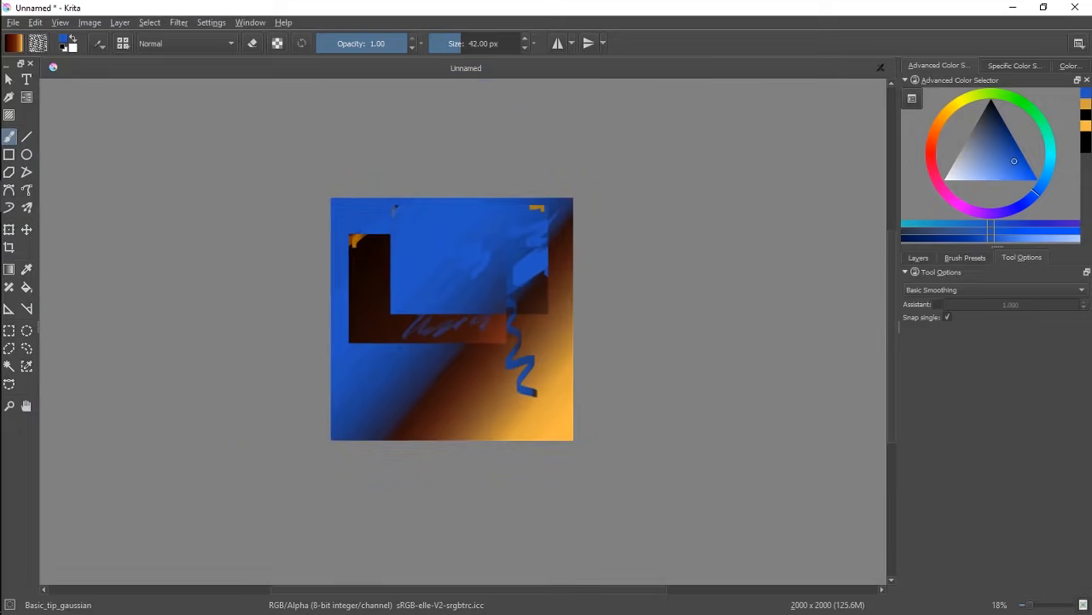
Select all layers from Layer 8 down to Layer 1 and delete them
left_click(921, 258)
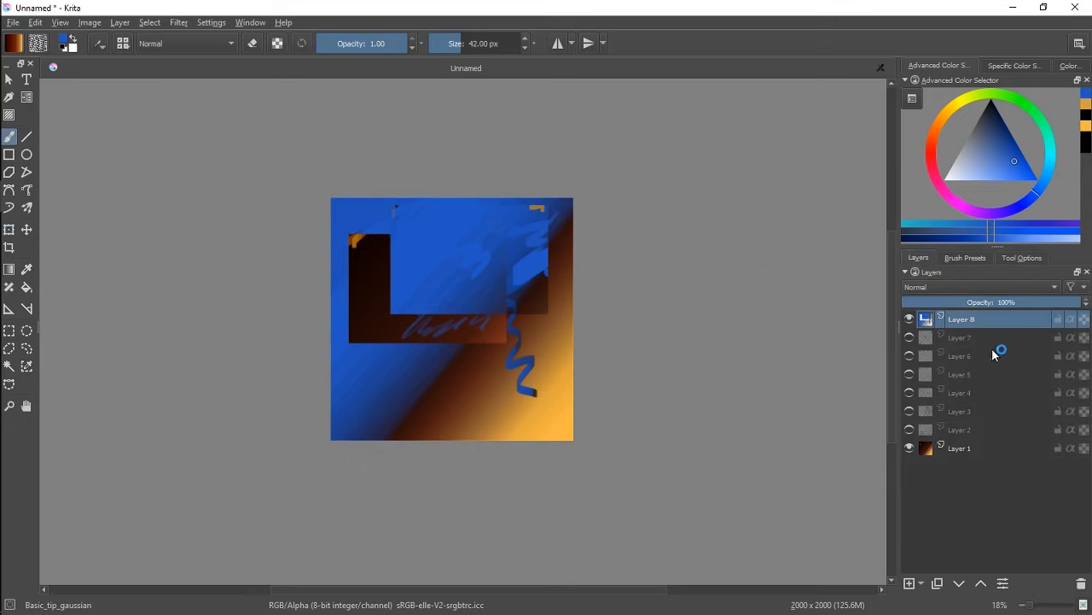
left_click(966, 430, "shift")
left_click(1003, 453, "shift")
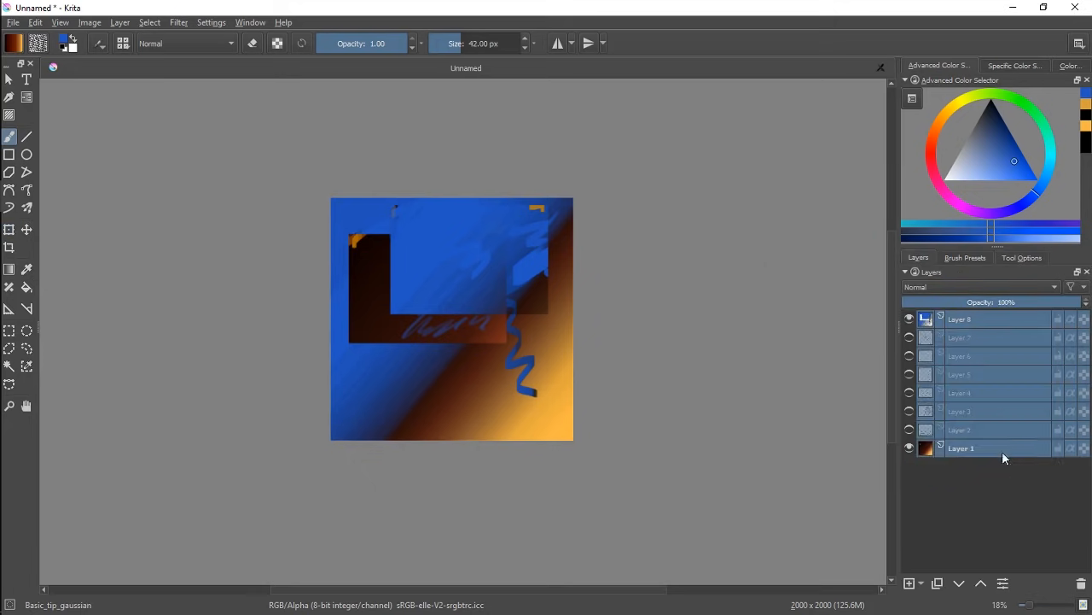
left_click(1080, 586)
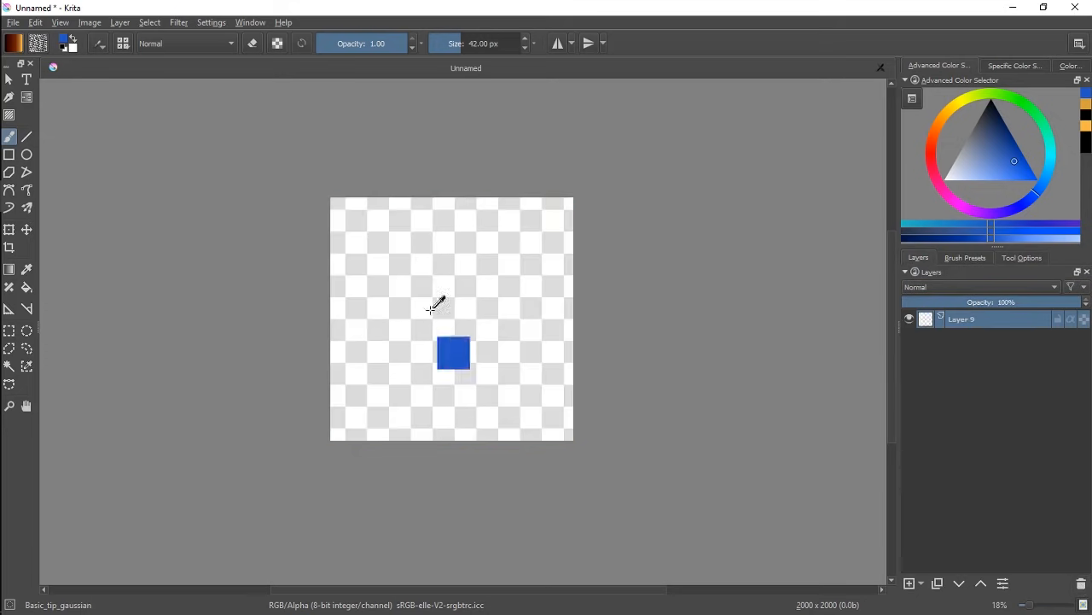
Paint several overlapping tilted blue ellipses on the upper part of the empty canvas with the 42 px brush
left_click_drag(454, 263, 485, 240)
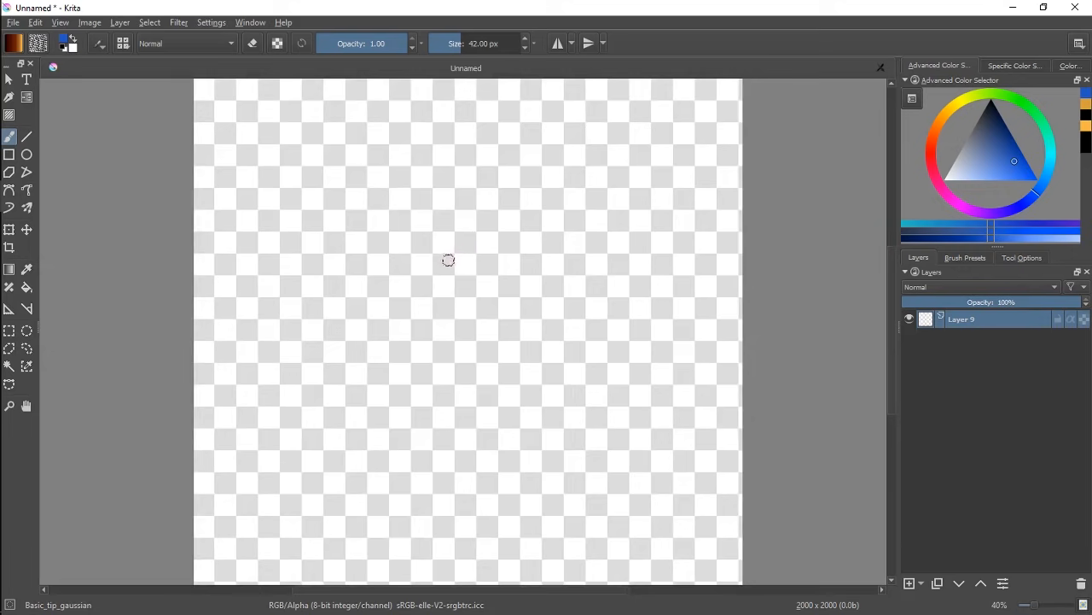
mouse_move(480, 177)
left_mouse_down()
mouse_move(479, 327)
mouse_move(355, 283)
mouse_move(542, 159)
mouse_move(541, 215)
mouse_move(499, 340)
mouse_move(396, 303)
mouse_move(367, 239)
mouse_move(404, 173)
mouse_move(534, 225)
left_mouse_up()
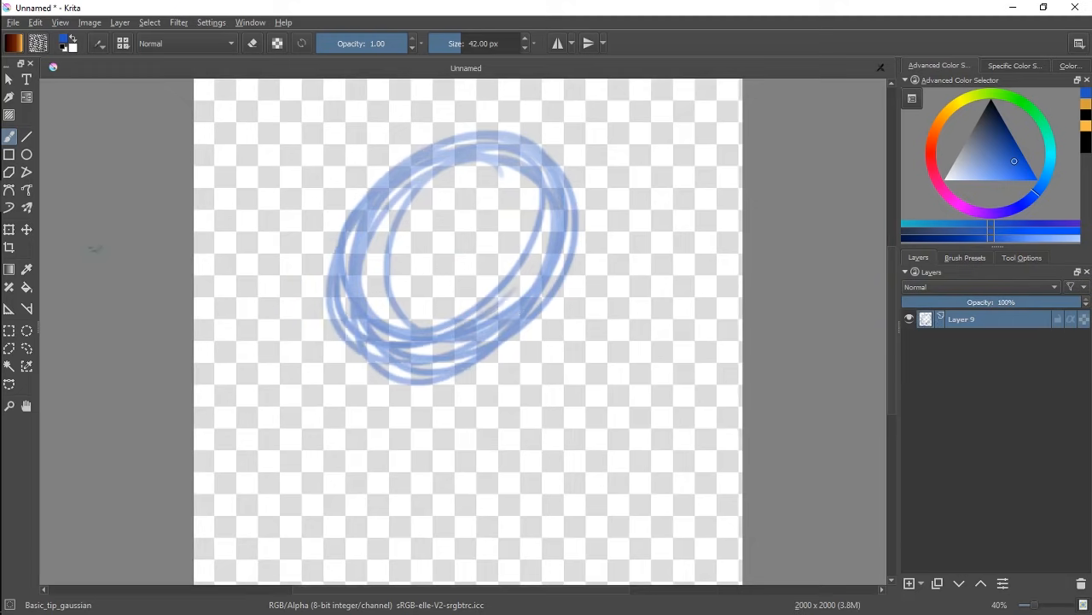
Move the blue ellipses down and right toward the canvas centre with the Move tool and show the tool's options
left_click(26, 229)
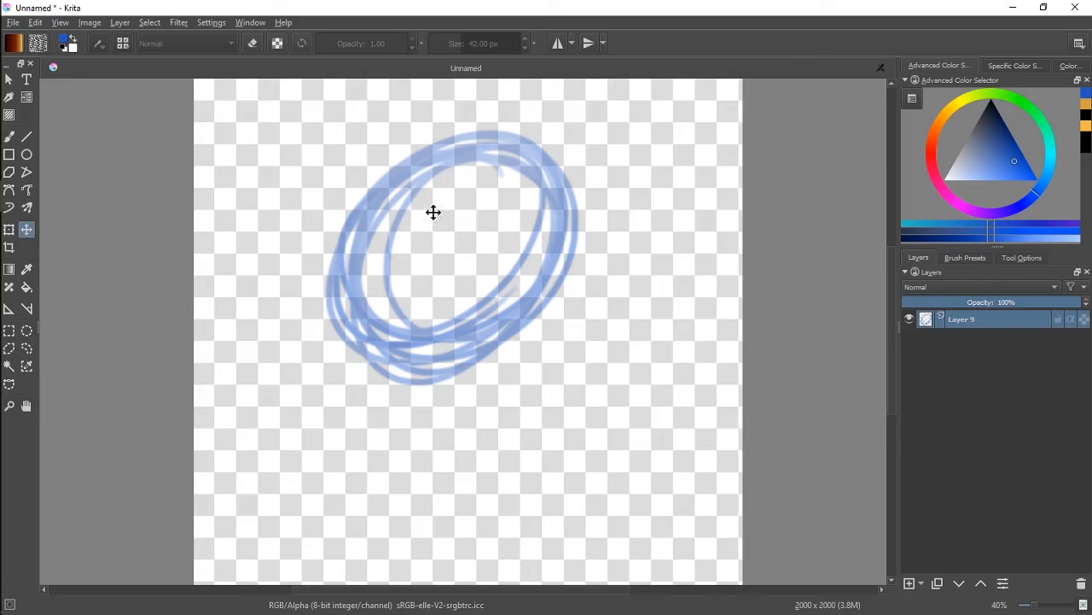
mouse_move(433, 212)
left_mouse_down()
mouse_move(385, 241)
mouse_move(353, 236)
mouse_move(379, 317)
mouse_move(498, 232)
mouse_move(435, 248)
left_mouse_up()
left_click(1024, 257)
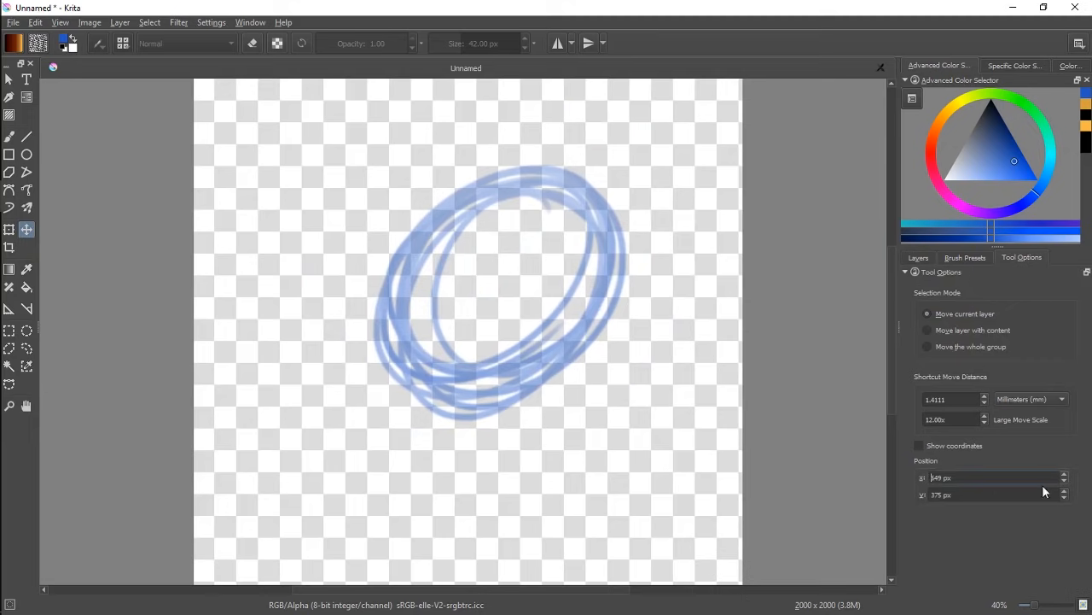
Nudge the layer's position to X 670 px and Y 377 px, then move it freely to about X 453 px, Y 479 px
left_click(1064, 475)
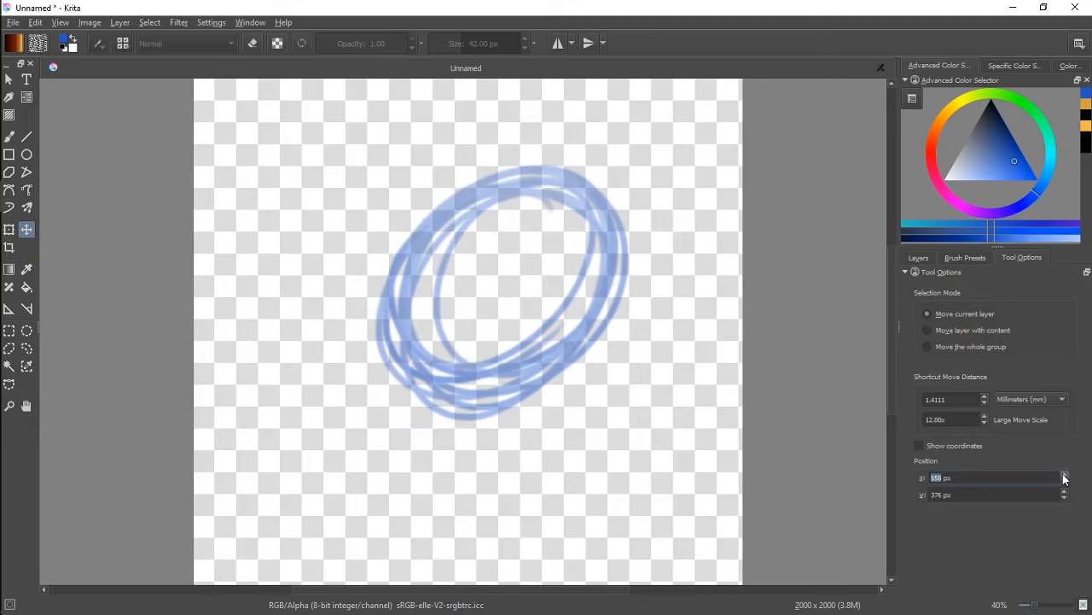
left_click(1064, 475)
left_click(1064, 475)
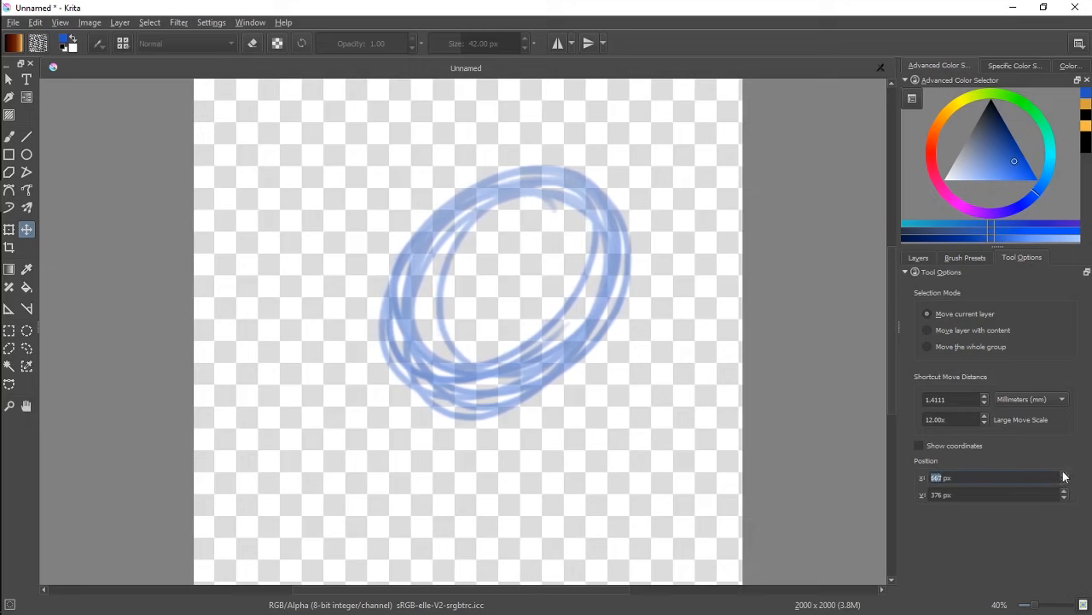
left_click(1064, 475)
left_click(1065, 493)
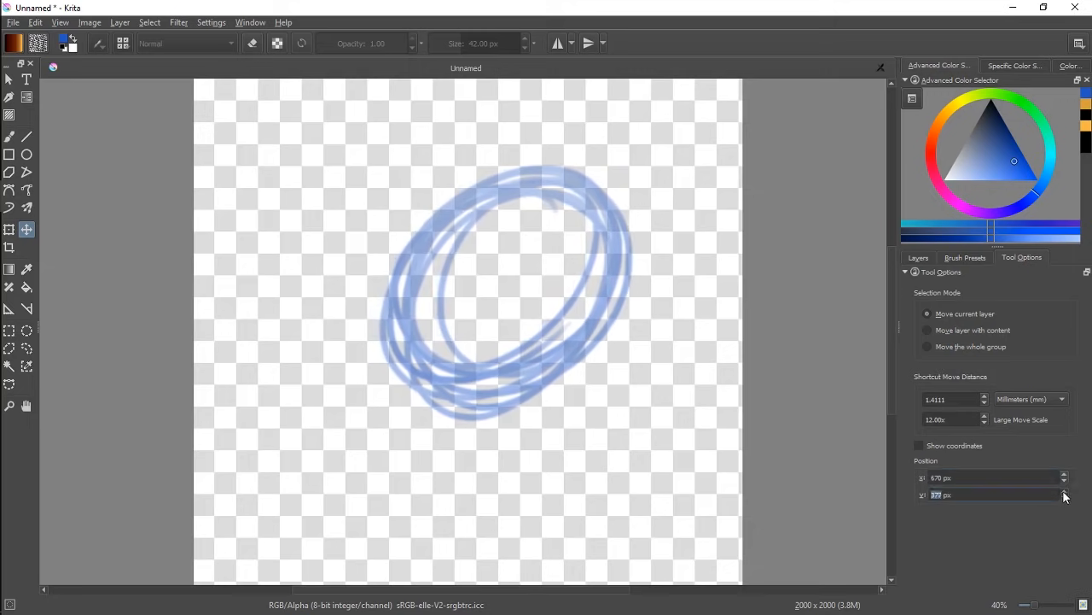
left_click_drag(491, 278, 460, 219)
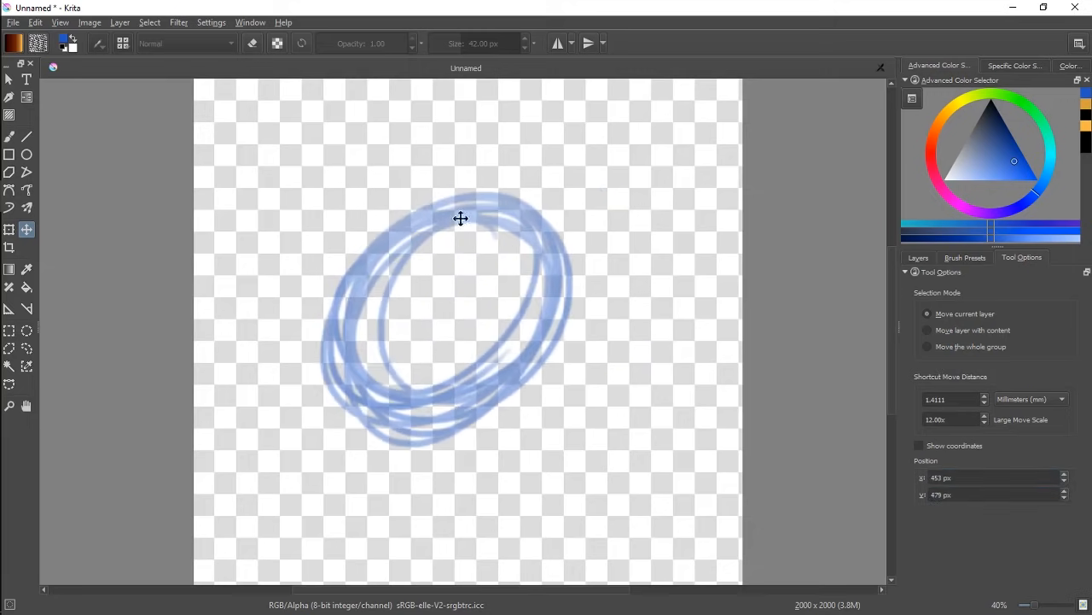
Try a free transform on the ellipses, moving the pivot toward their upper right and repositioning, shrinking and stretching the drawing
left_click(9, 233)
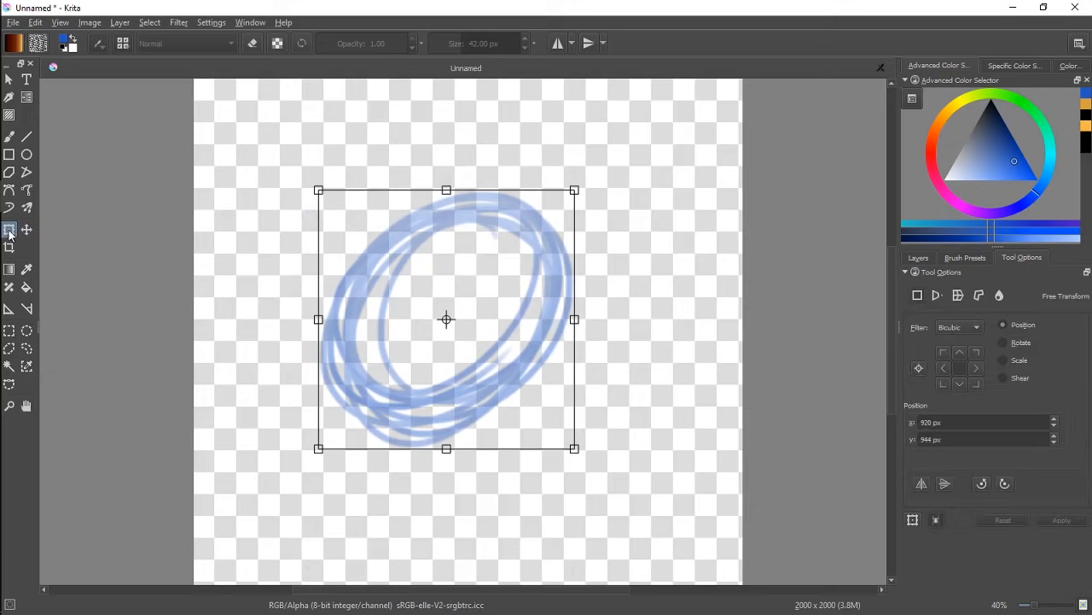
left_click_drag(450, 319, 480, 256)
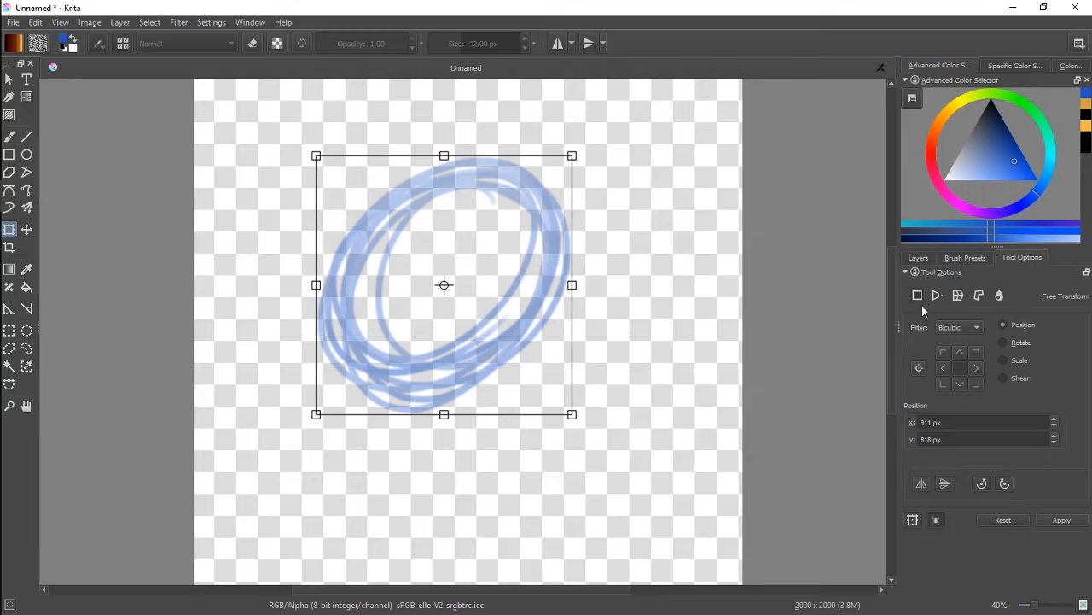
left_click_drag(509, 276, 517, 198)
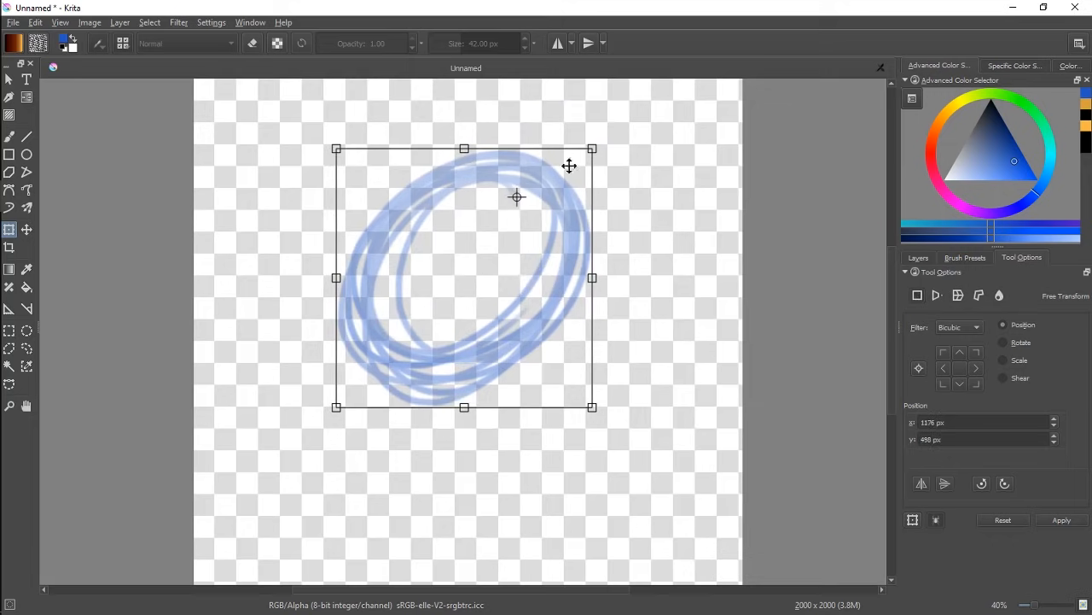
left_click_drag(337, 407, 357, 378)
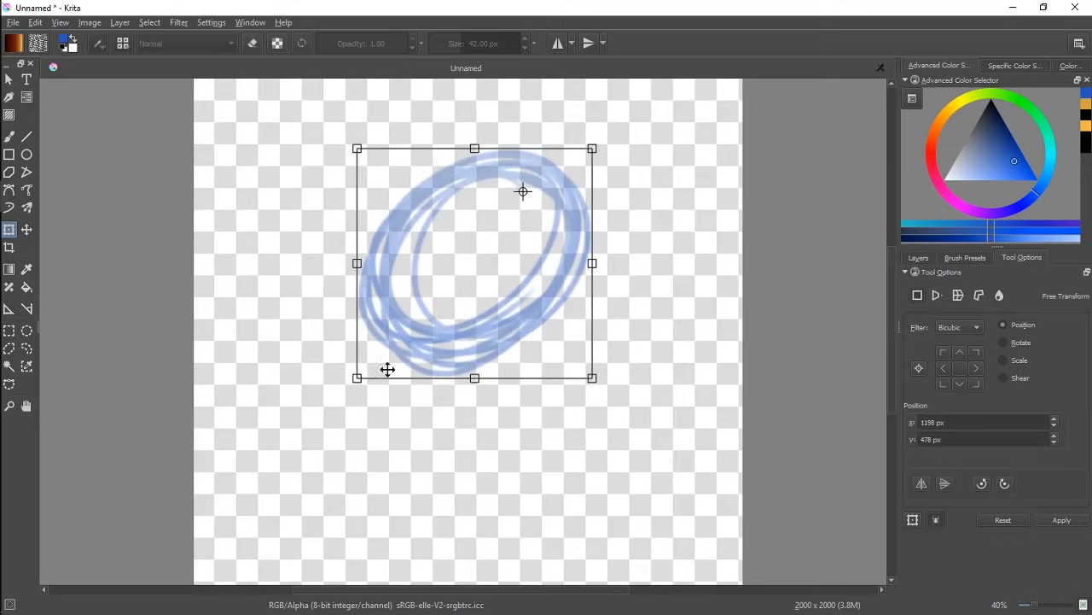
left_click_drag(475, 377, 477, 431)
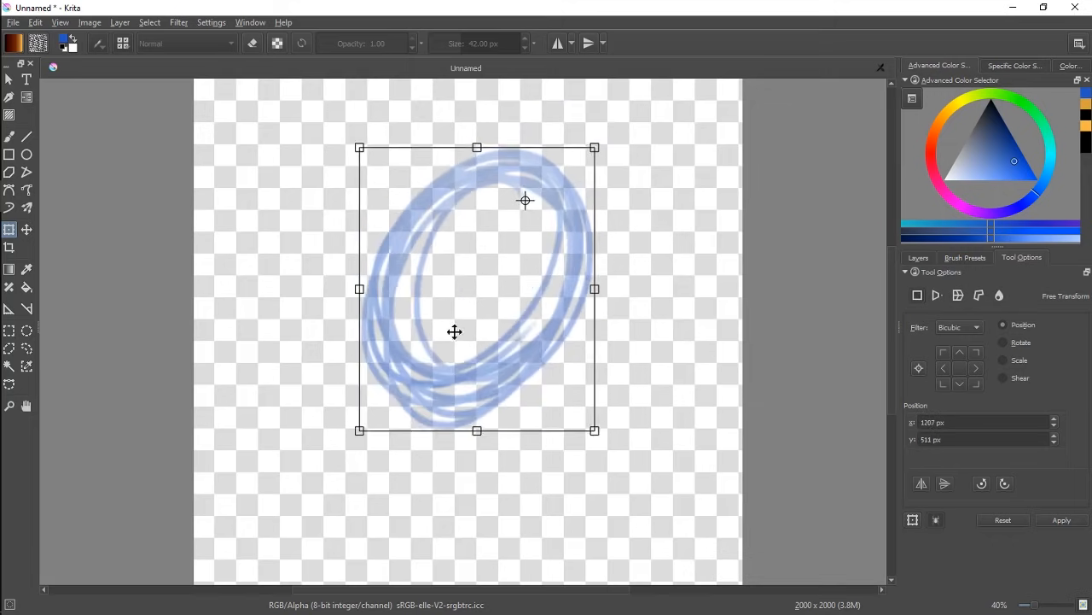
left_click_drag(363, 162, 265, 167)
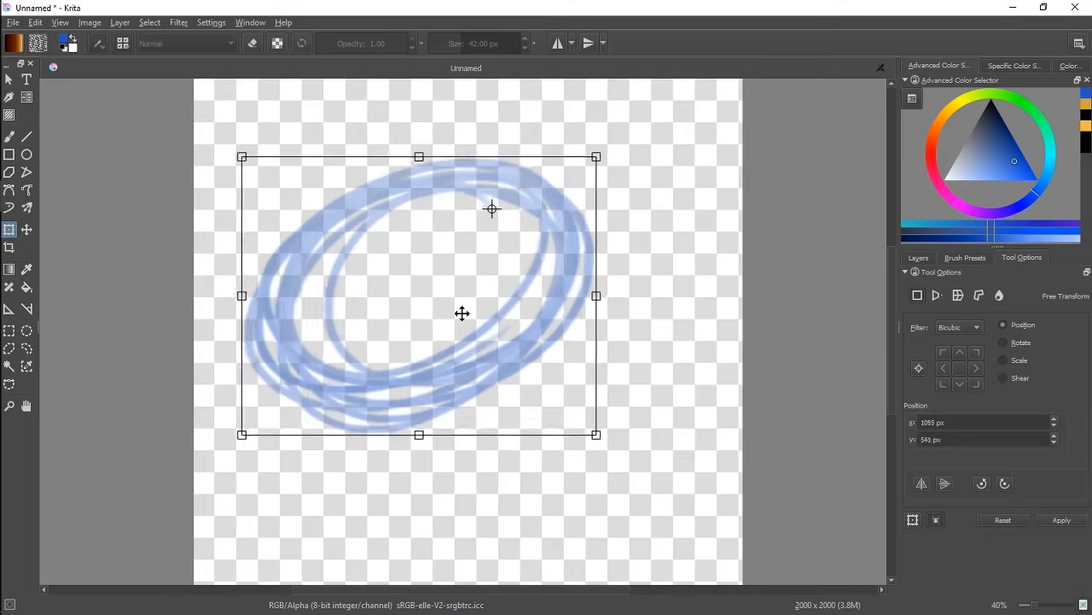
left_click_drag(461, 312, 525, 298)
Try a perspective transform on the ellipses by pulling all four corners into a skewed, diagonally stretched quadrilateral
left_click(935, 296)
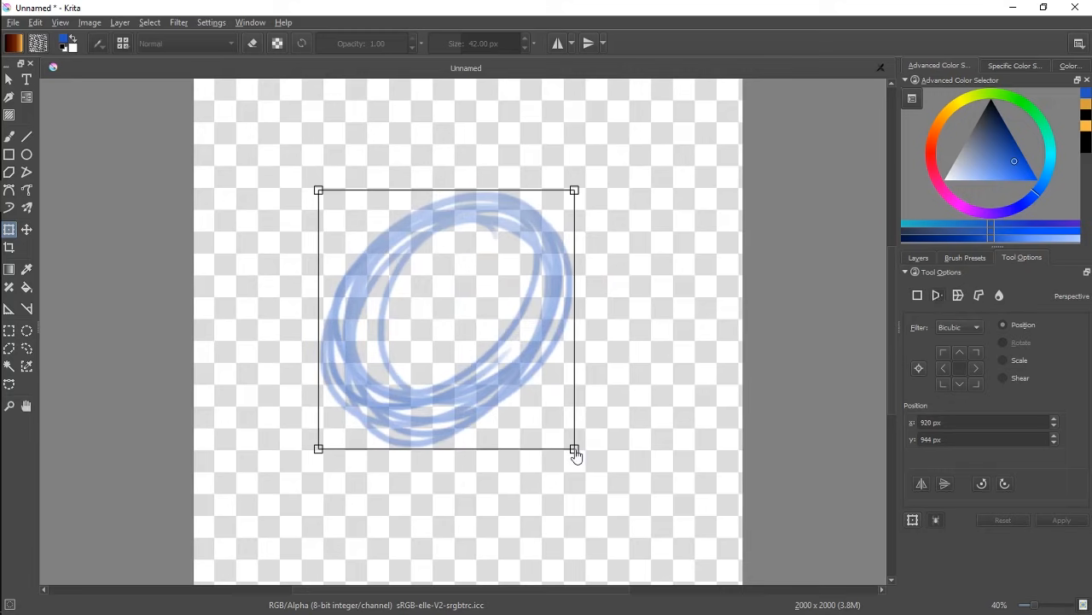
left_click_drag(576, 457, 579, 417)
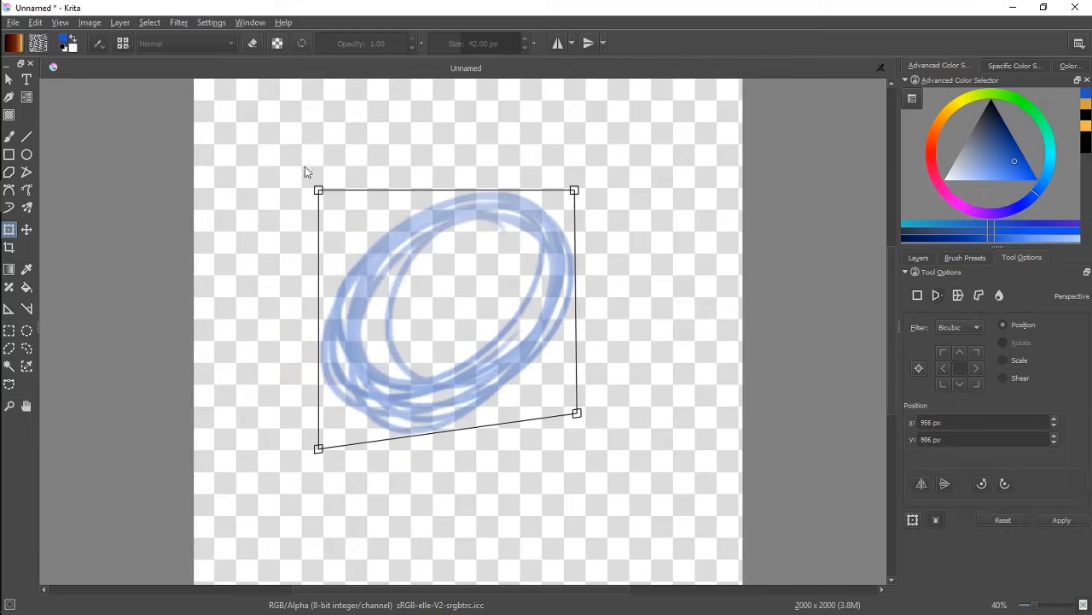
left_click_drag(318, 189, 396, 277)
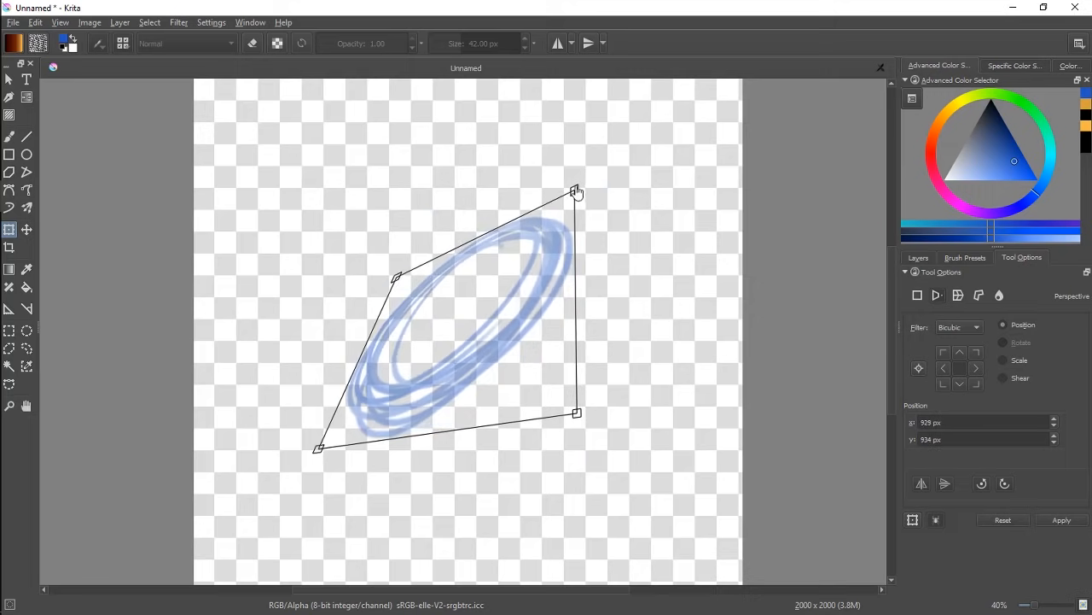
left_click_drag(576, 191, 663, 117)
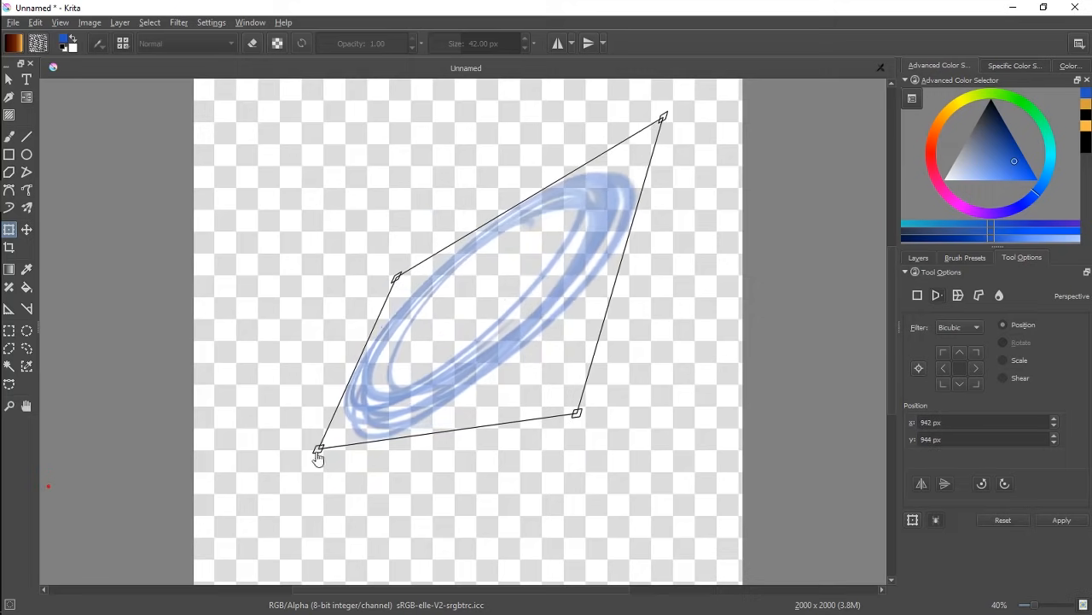
left_click_drag(318, 459, 285, 476)
Try the Warp transform with a 3-point subdivision, pulling the ellipses' right edge outward and shifting the centre anchor slightly left
left_click(957, 296)
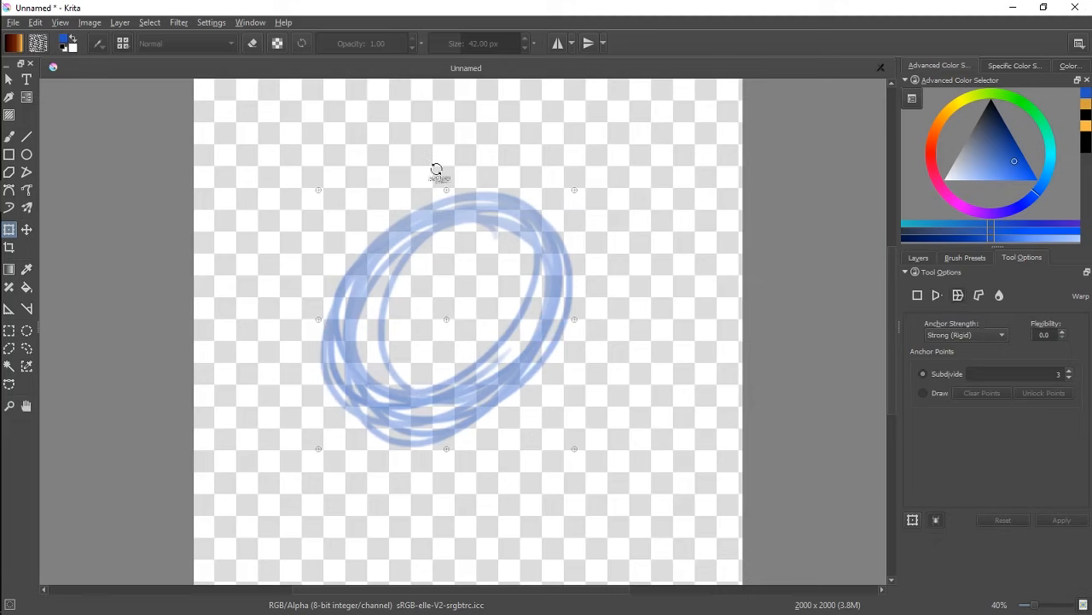
mouse_move(449, 326)
left_mouse_down()
mouse_move(531, 314)
mouse_move(390, 313)
mouse_move(464, 319)
mouse_move(490, 298)
mouse_move(438, 319)
left_mouse_up()
left_click_drag(575, 324, 641, 328)
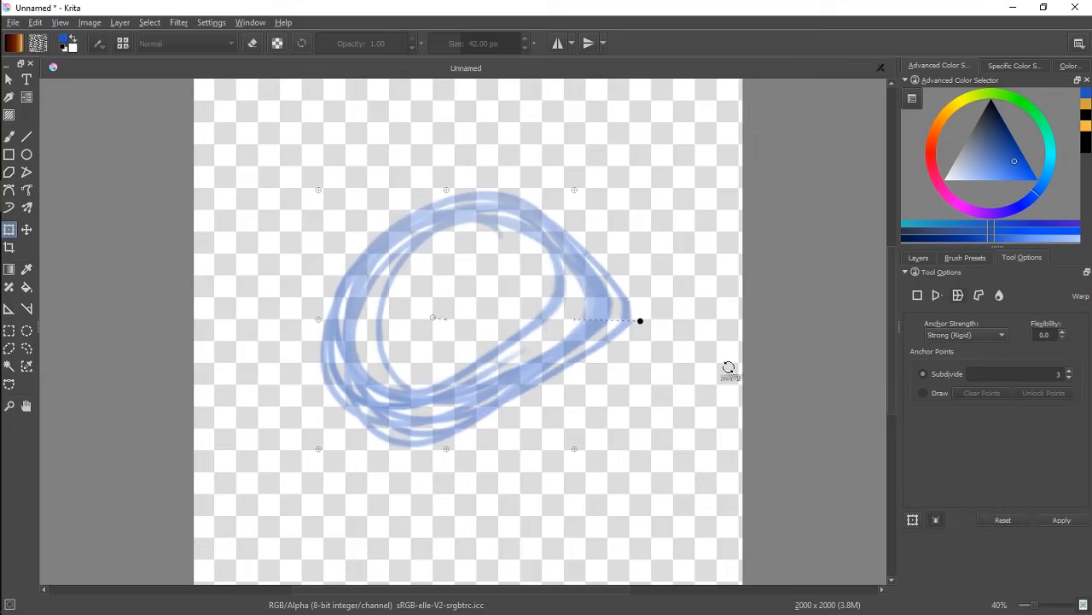
Raise the warp subdivision to 6 and try pulling an anchor on the ellipses' right edge far outward
left_click(1069, 371)
left_click(1069, 371)
left_click(1070, 371)
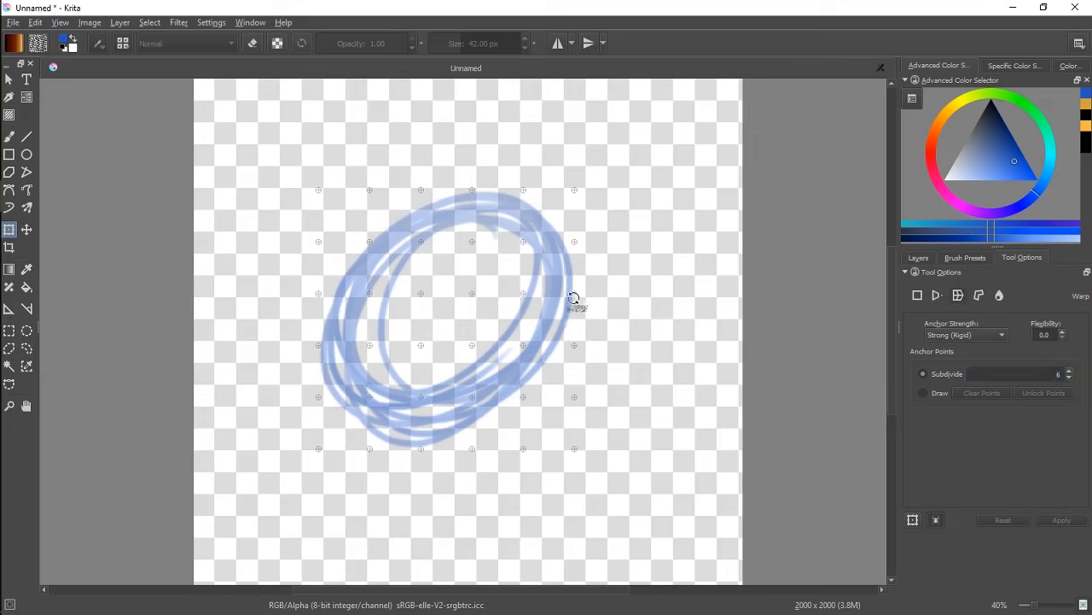
mouse_move(472, 293)
left_mouse_down()
mouse_move(502, 309)
mouse_move(465, 307)
left_mouse_up()
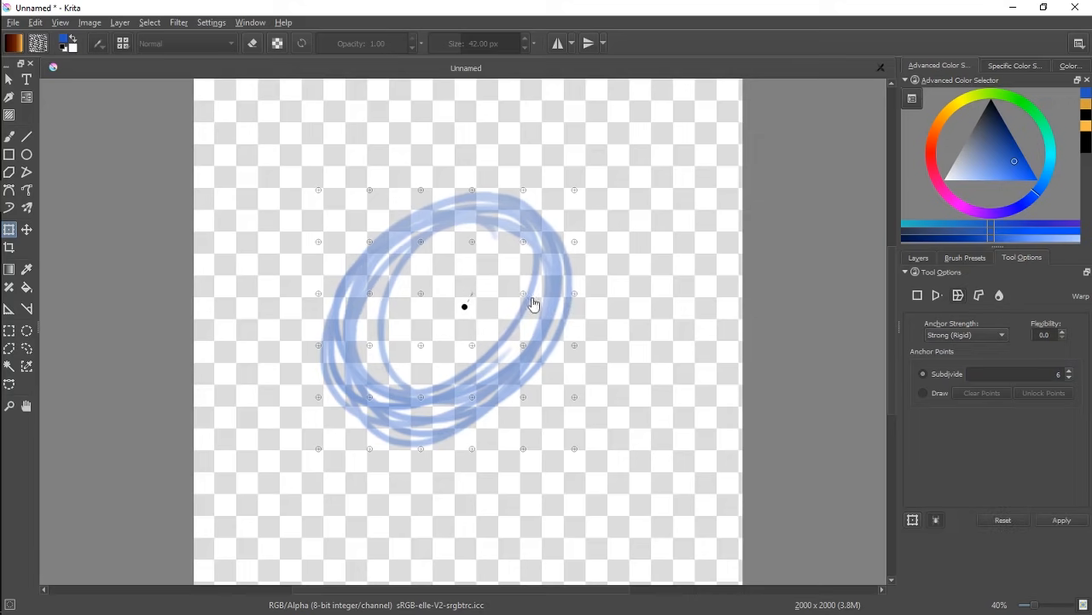
left_click_drag(576, 297, 695, 273)
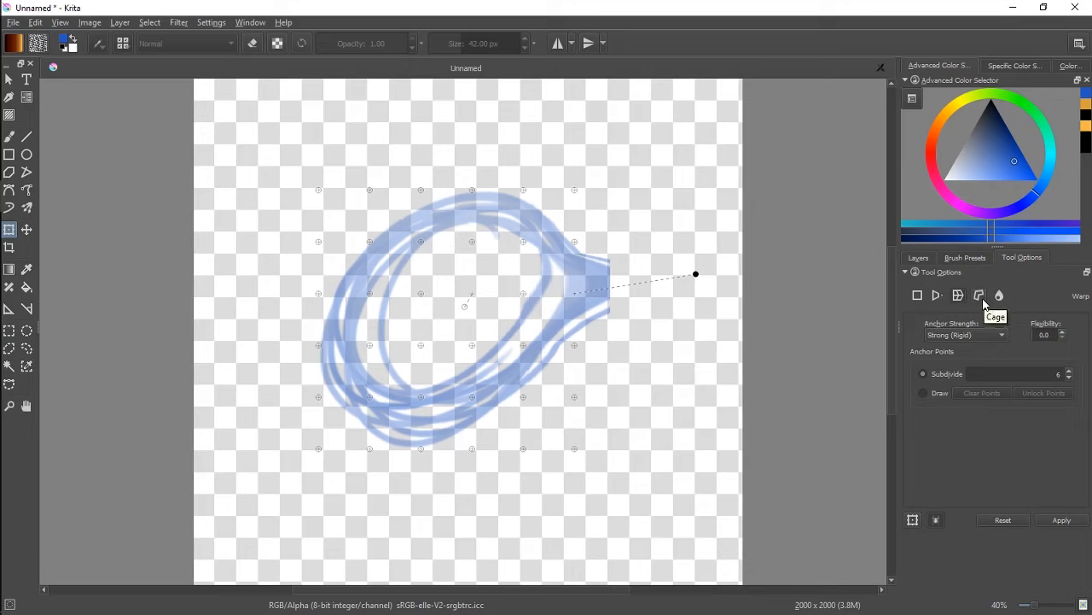
Switch to the Cage transform and outline the left part of the ellipses with a closed four-point cage
left_click(980, 295)
left_click(253, 208)
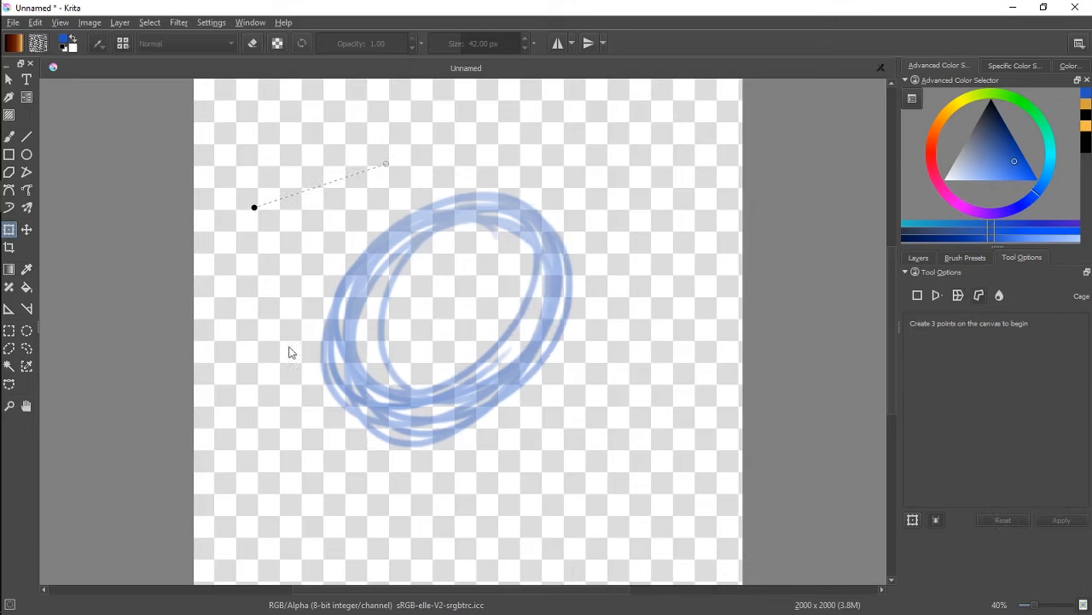
left_click(280, 416)
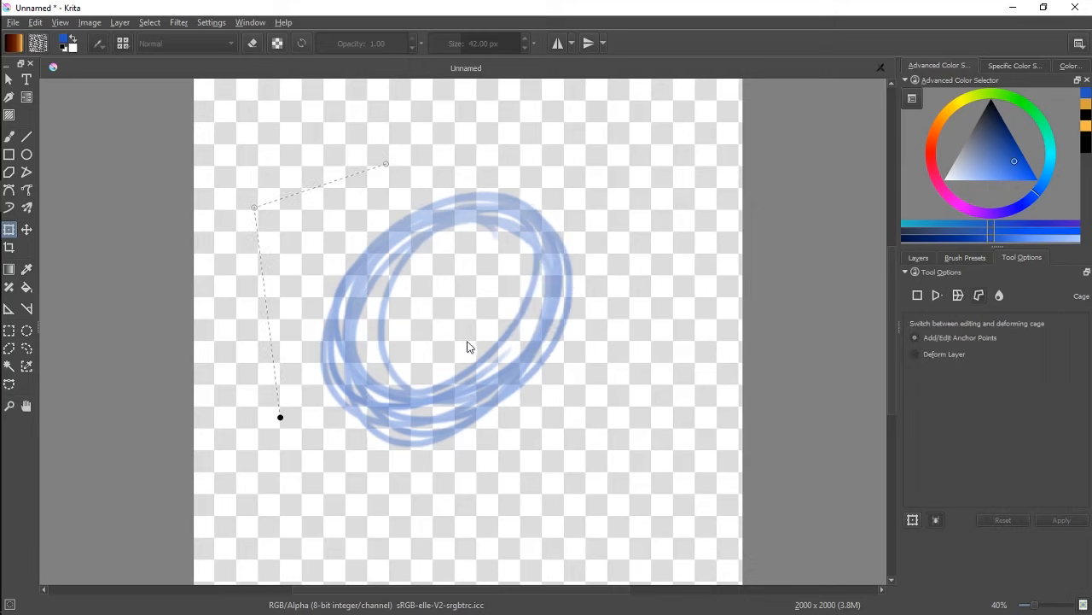
left_click(390, 165)
Deform the cage by pulling its upper corner left, shift the caged part up and left, and apply the transform
left_click_drag(385, 162, 305, 186)
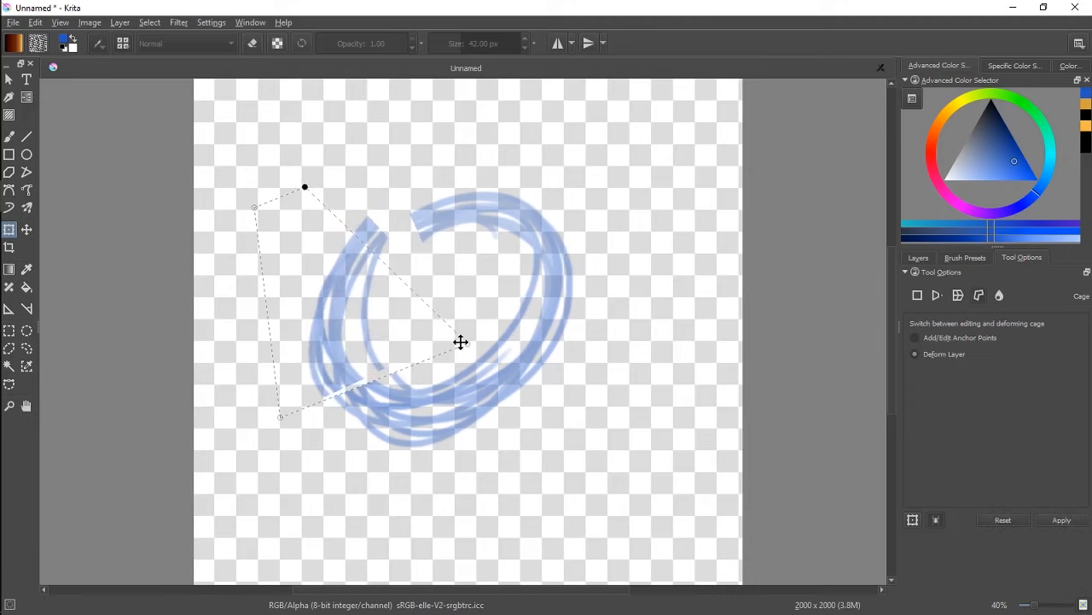
left_click_drag(461, 343, 443, 316)
left_click(1060, 523)
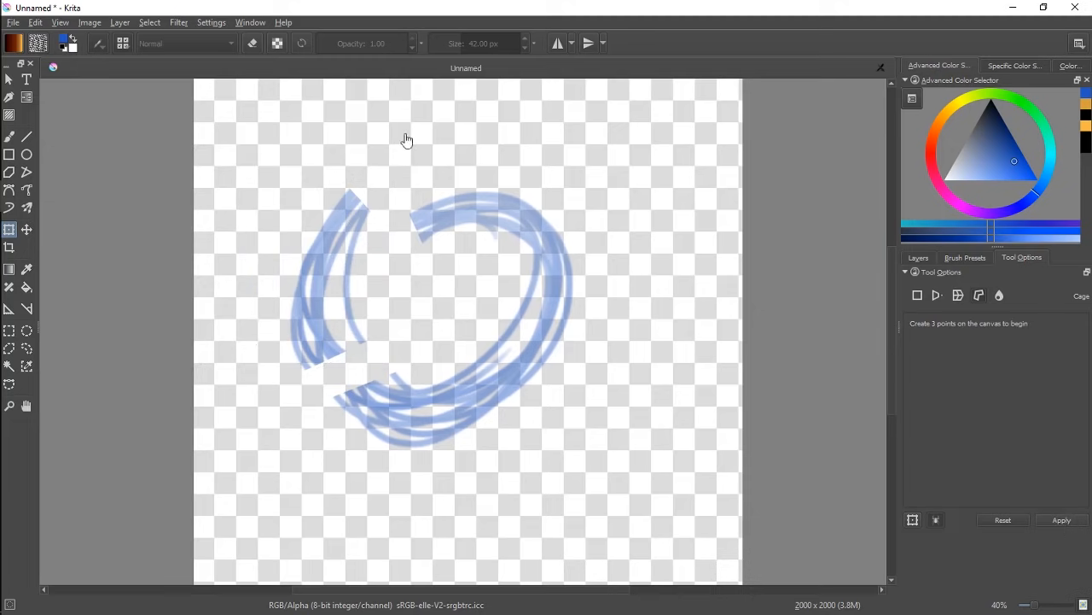
left_click(287, 160)
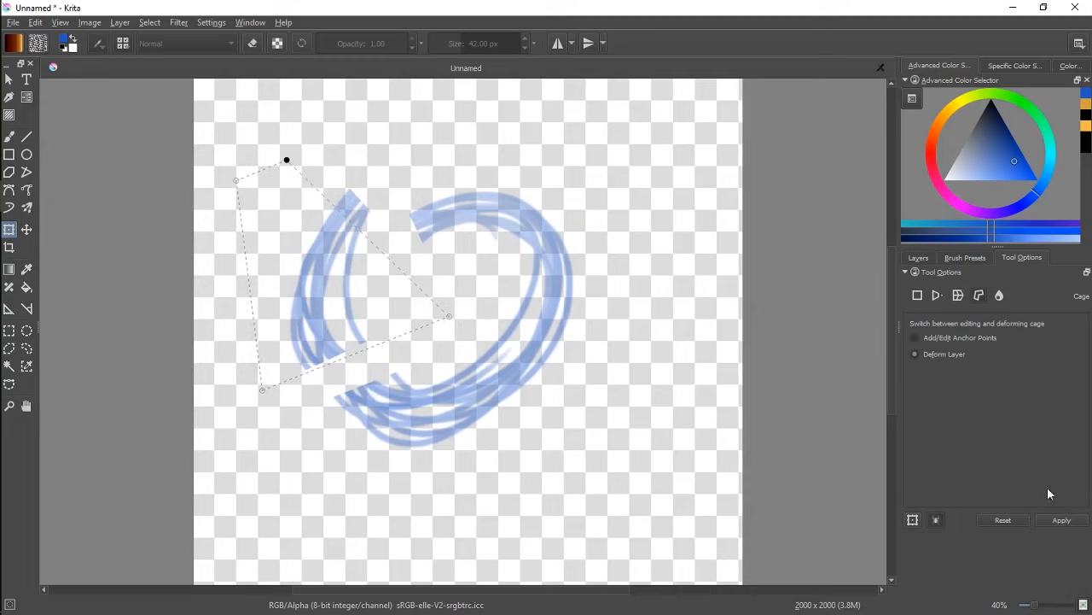
left_click(1072, 521)
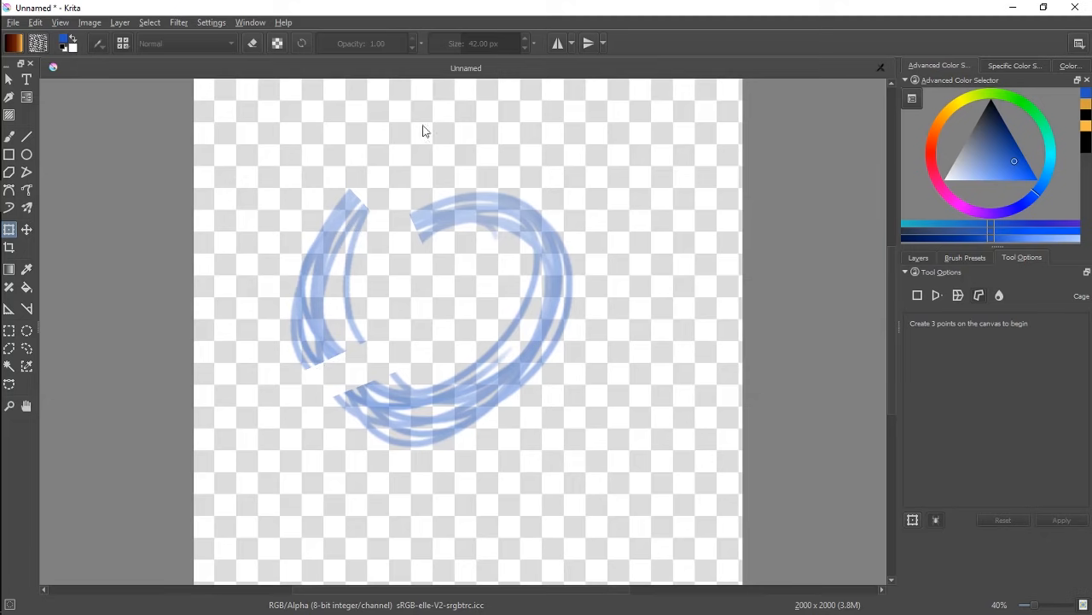
Draw a five-point cage around the whole drawing, pull its upper edge inward to deform the strokes, and commit the deformation
left_click(292, 478)
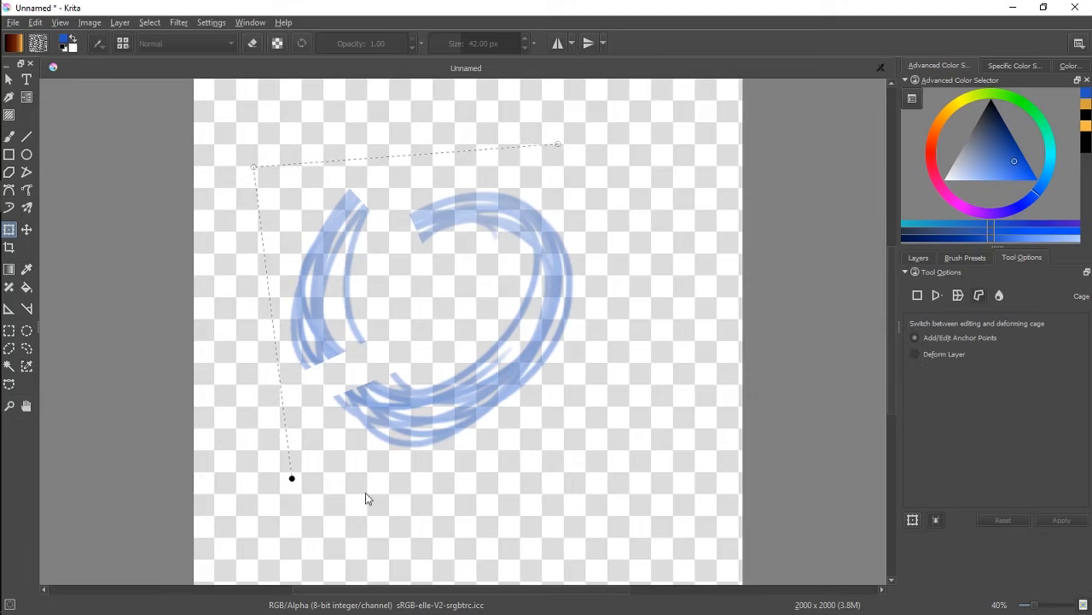
left_click(557, 147)
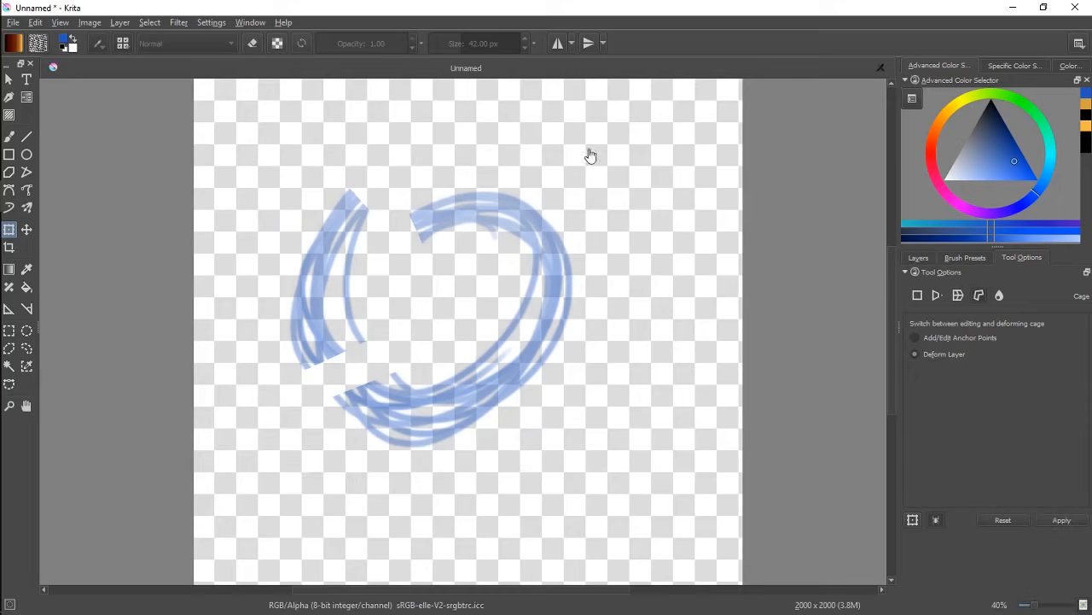
left_click(527, 230)
mouse_move(548, 152)
left_mouse_down()
mouse_move(458, 122)
mouse_move(427, 128)
mouse_move(446, 341)
mouse_move(396, 376)
mouse_move(405, 215)
left_mouse_up()
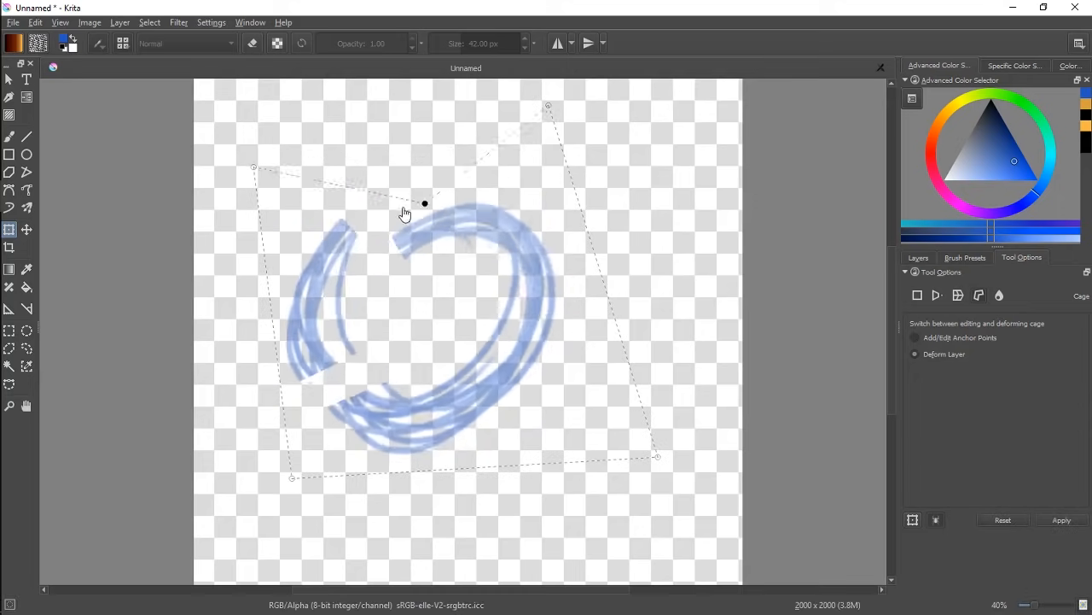
left_click(1003, 520)
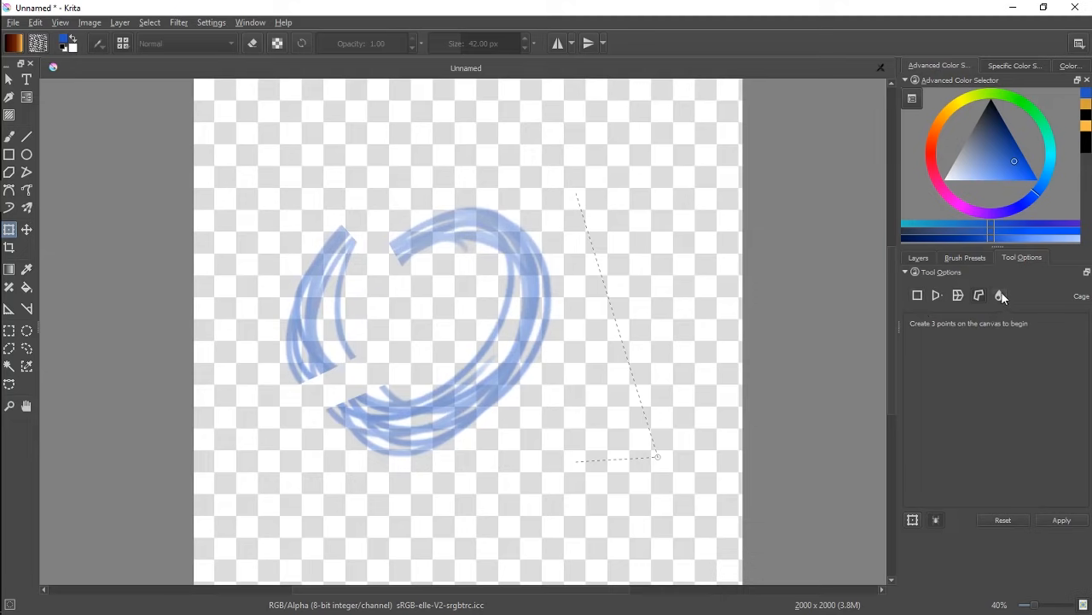
Switch to the Liquify transform and vary its brush size, ending at 353.88
left_click(1001, 295)
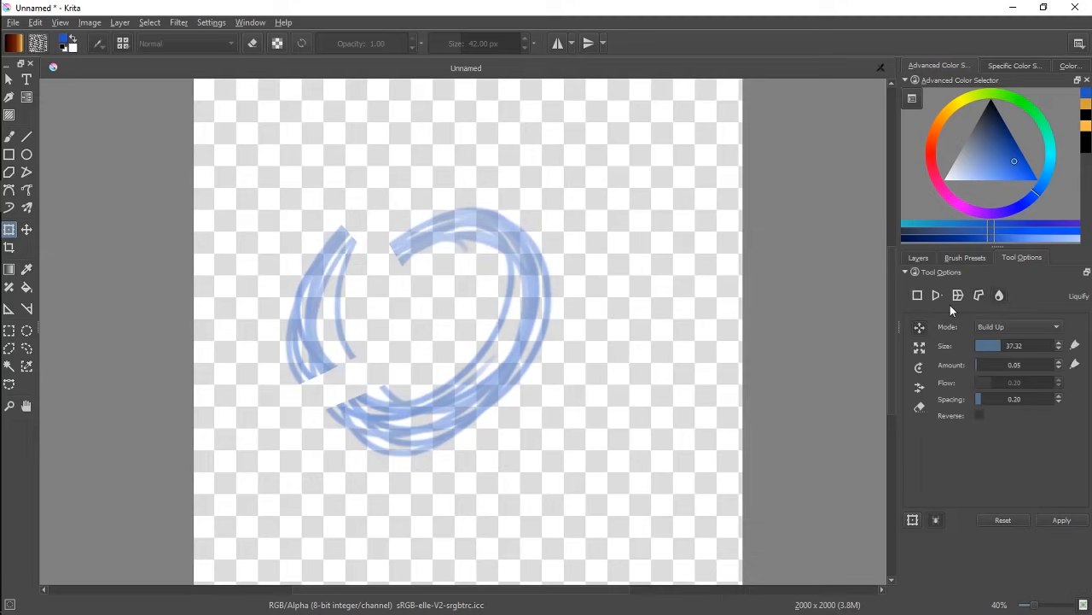
mouse_move(446, 322)
left_mouse_down()
mouse_move(474, 321)
mouse_move(509, 295)
mouse_move(524, 306)
left_mouse_up()
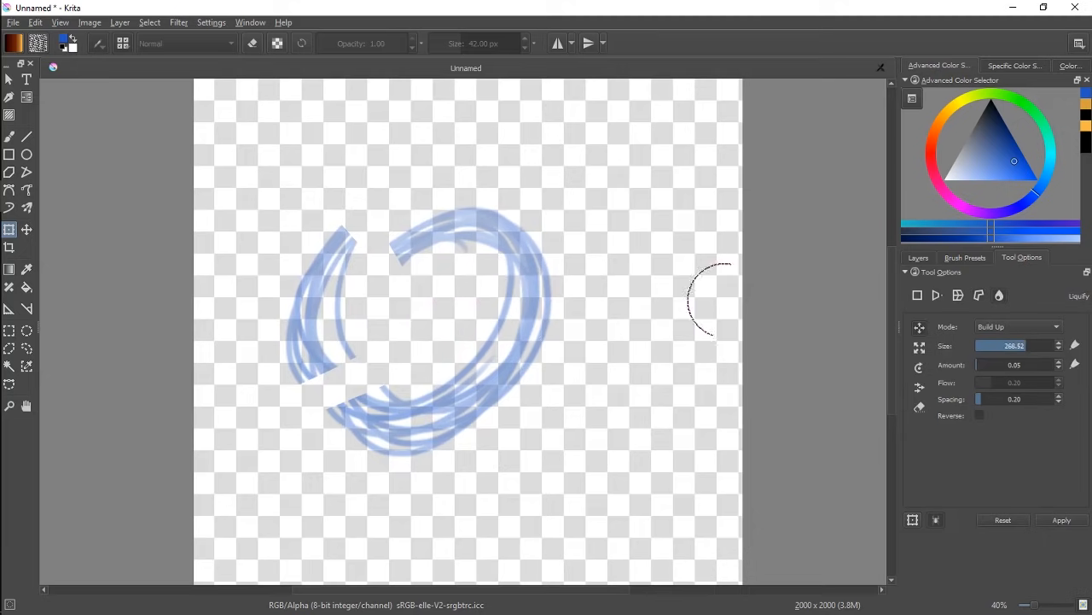
left_click(1014, 351)
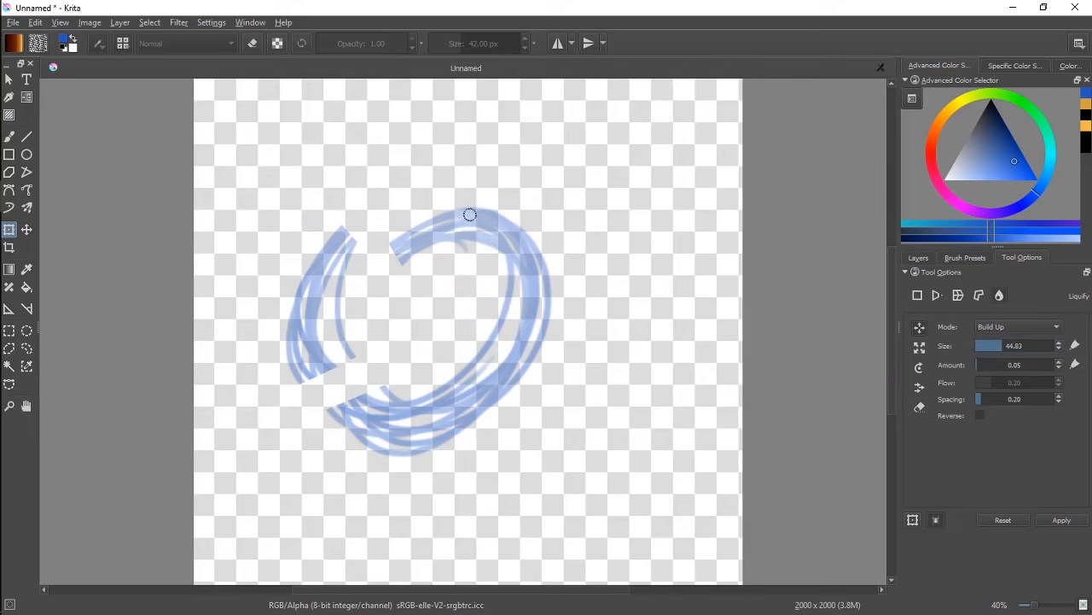
mouse_move(474, 179)
left_mouse_down()
mouse_move(745, 180)
mouse_move(647, 179)
left_mouse_up()
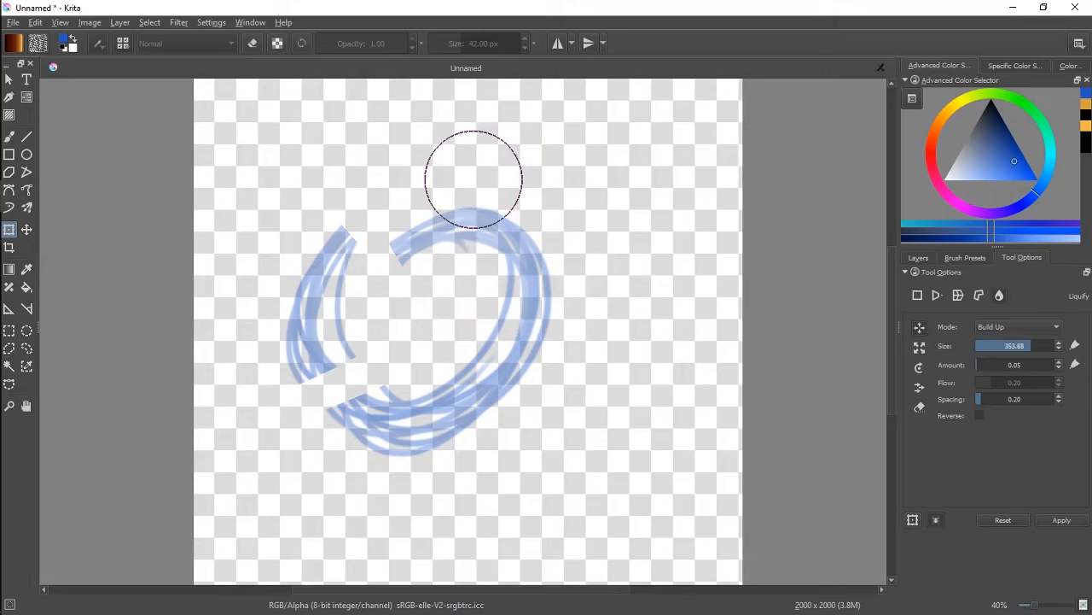
Liquify the strokes by pushing their lower ends downward and scaling the upper-right arc with the Scale mode
mouse_move(337, 243)
left_mouse_down()
mouse_move(309, 243)
mouse_move(282, 260)
mouse_move(277, 311)
mouse_move(328, 263)
mouse_move(274, 366)
mouse_move(334, 386)
mouse_move(343, 297)
mouse_move(325, 333)
mouse_move(335, 463)
mouse_move(324, 300)
mouse_move(322, 364)
mouse_move(355, 459)
mouse_move(397, 382)
mouse_move(406, 393)
mouse_move(392, 428)
mouse_move(368, 425)
mouse_move(408, 426)
left_mouse_up()
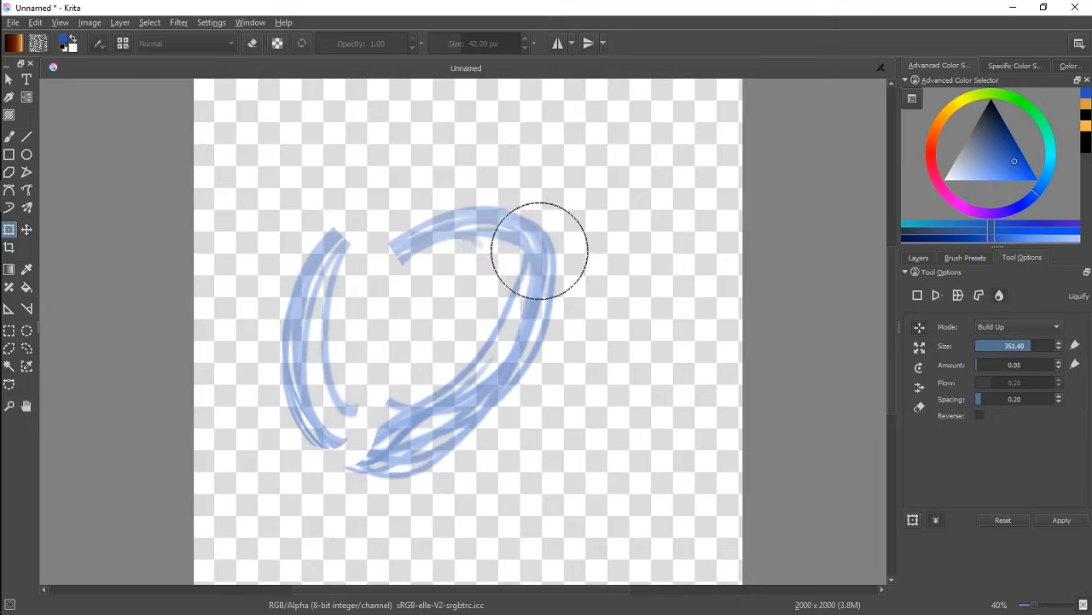
left_click(920, 349)
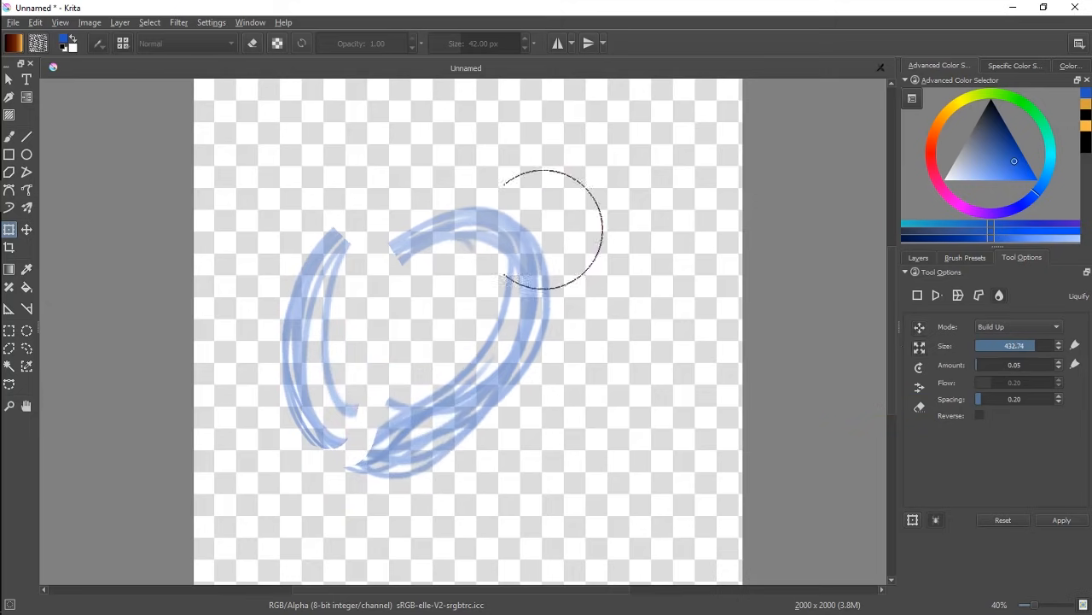
mouse_move(549, 227)
left_mouse_down()
mouse_move(494, 258)
mouse_move(554, 278)
mouse_move(514, 268)
mouse_move(517, 244)
mouse_move(536, 244)
mouse_move(503, 251)
mouse_move(518, 258)
left_mouse_up()
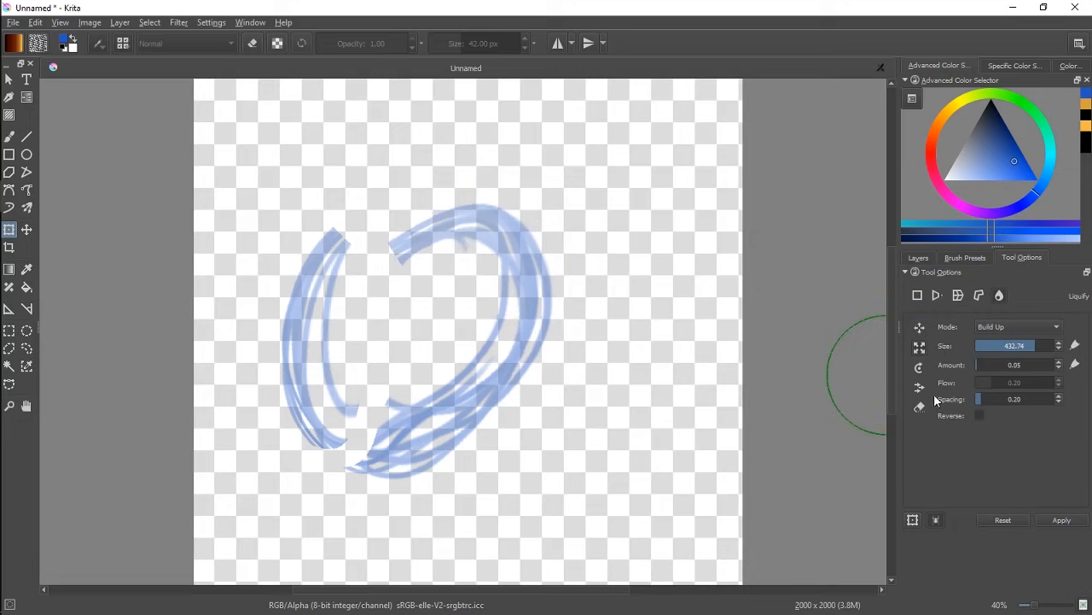
Twist the upper-right arc with Liquify's Rotate mode and shift it with the Offset mode
left_click(920, 368)
mouse_move(483, 220)
left_mouse_down()
mouse_move(492, 245)
mouse_move(513, 245)
mouse_move(503, 252)
mouse_move(514, 252)
mouse_move(489, 237)
mouse_move(520, 235)
mouse_move(516, 294)
left_mouse_up()
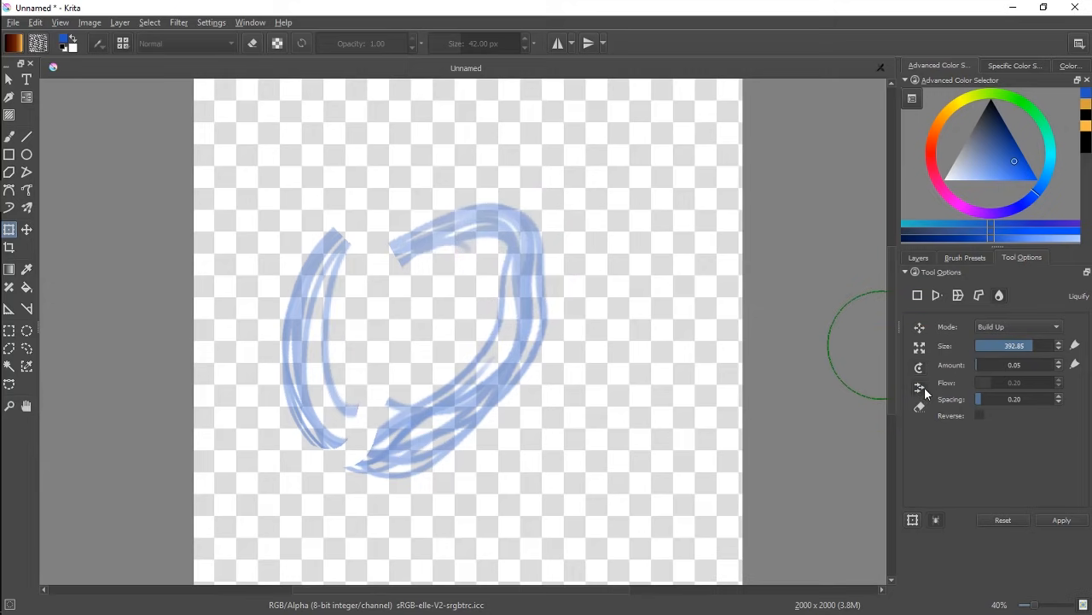
mouse_move(518, 271)
left_mouse_down()
mouse_move(507, 341)
mouse_move(515, 256)
mouse_move(507, 385)
mouse_move(498, 383)
mouse_move(507, 390)
mouse_move(507, 313)
mouse_move(617, 334)
left_mouse_up()
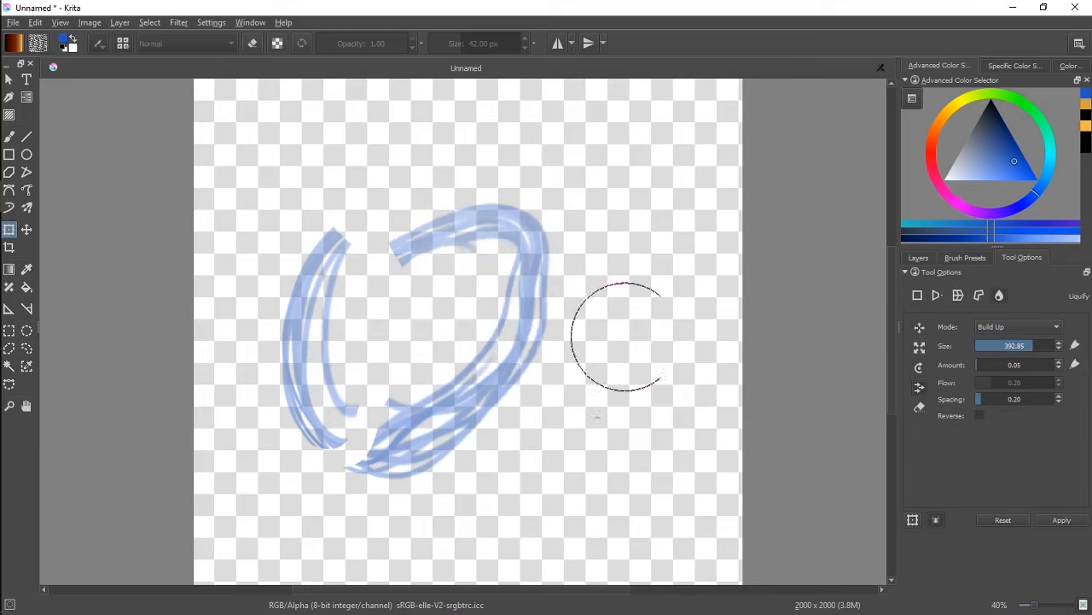
Restore the upper-right arc by brushing over it with Liquify's Undo mode
left_click(922, 407)
mouse_move(527, 230)
left_mouse_down()
mouse_move(517, 290)
mouse_move(527, 317)
mouse_move(527, 249)
left_mouse_up()
mouse_move(418, 236)
left_mouse_down()
mouse_move(507, 265)
mouse_move(532, 315)
mouse_move(549, 297)
mouse_move(542, 353)
left_mouse_up()
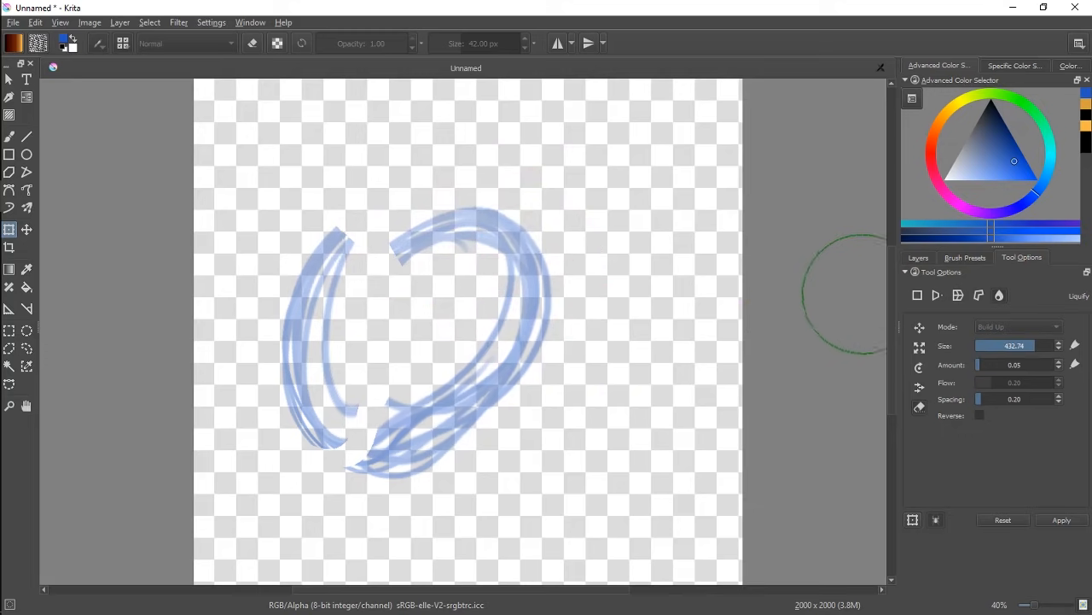
Choose a muted grey-blue painting colour and look through the layers, brush presets and tool options
left_click(928, 258)
left_click(979, 140)
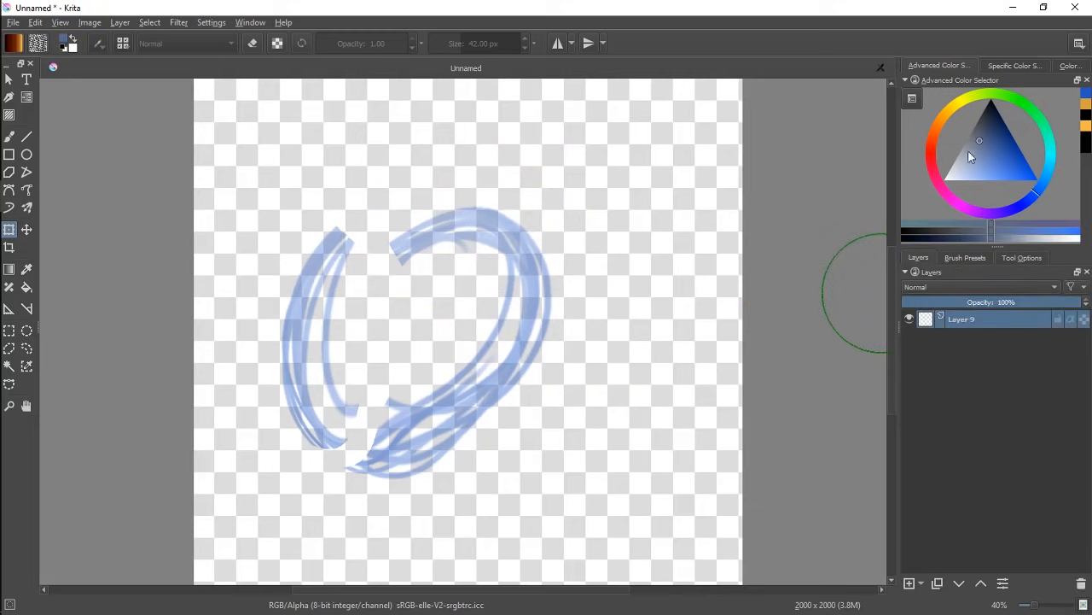
left_click(962, 255)
left_click(922, 259)
left_click(965, 258)
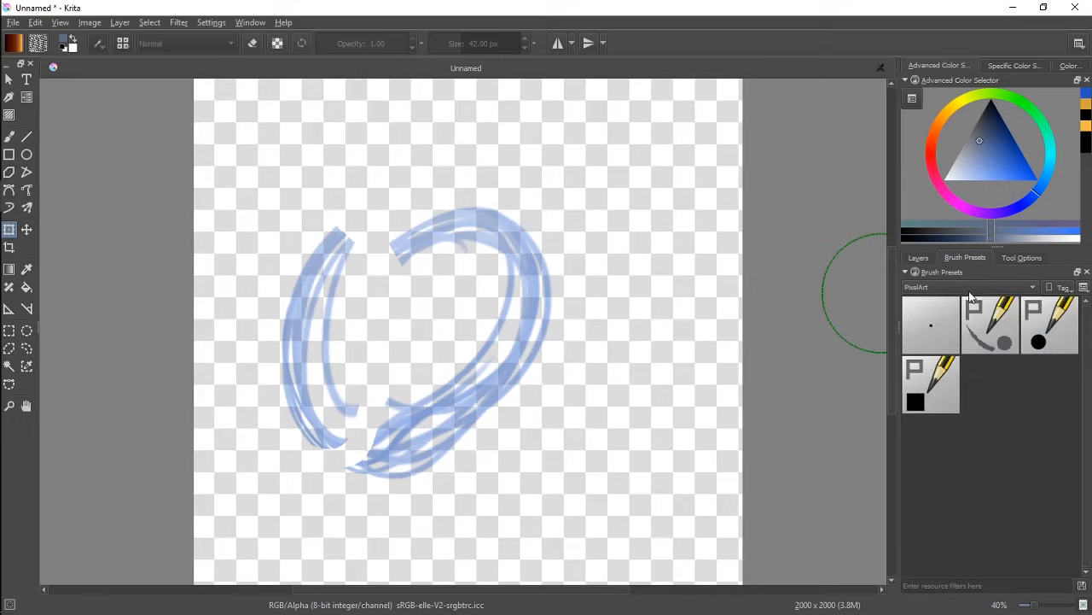
left_click(1023, 258)
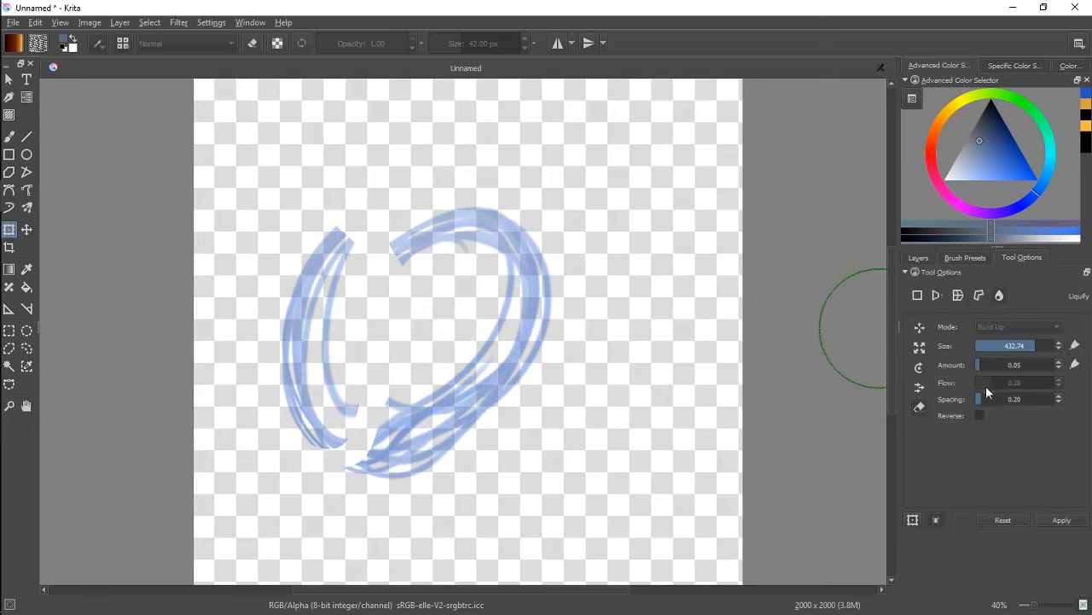
Return to the Freehand Brush and delete the layer holding the liquified drawing
left_click(9, 135)
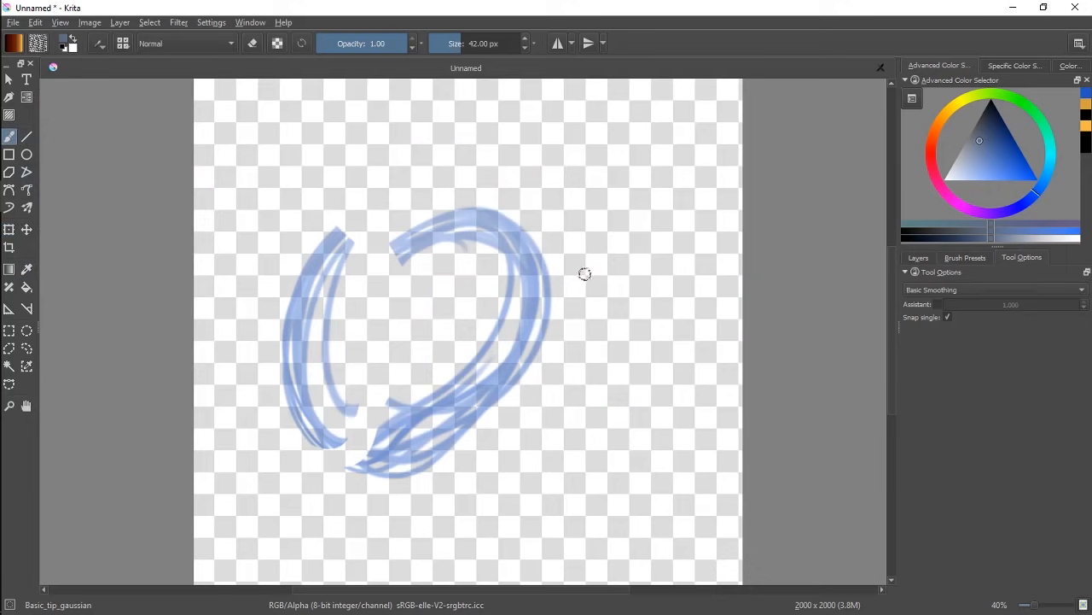
left_click(918, 258)
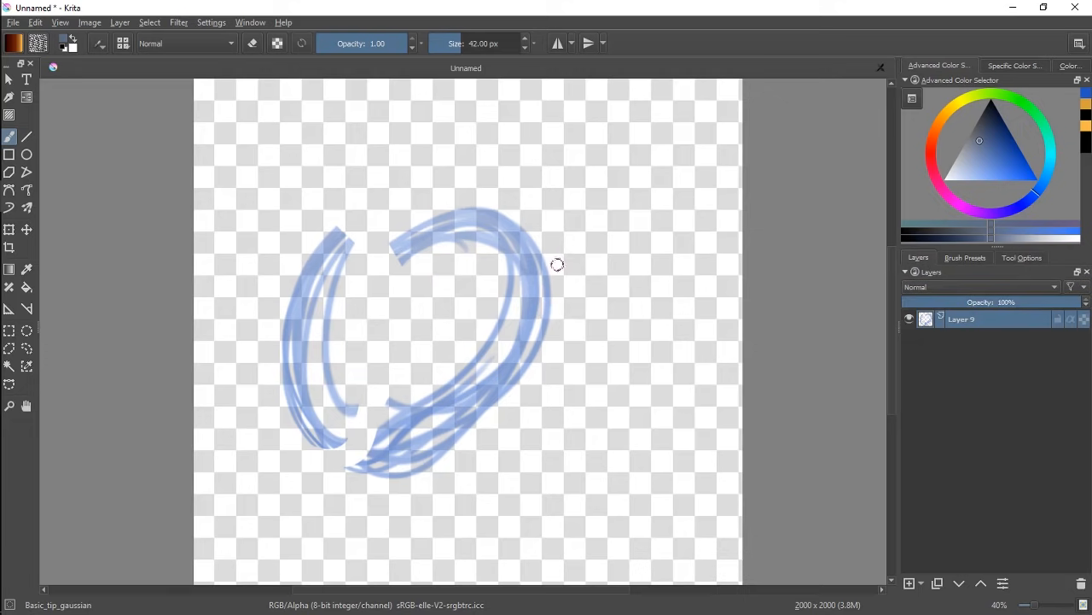
left_click_drag(595, 226, 556, 256)
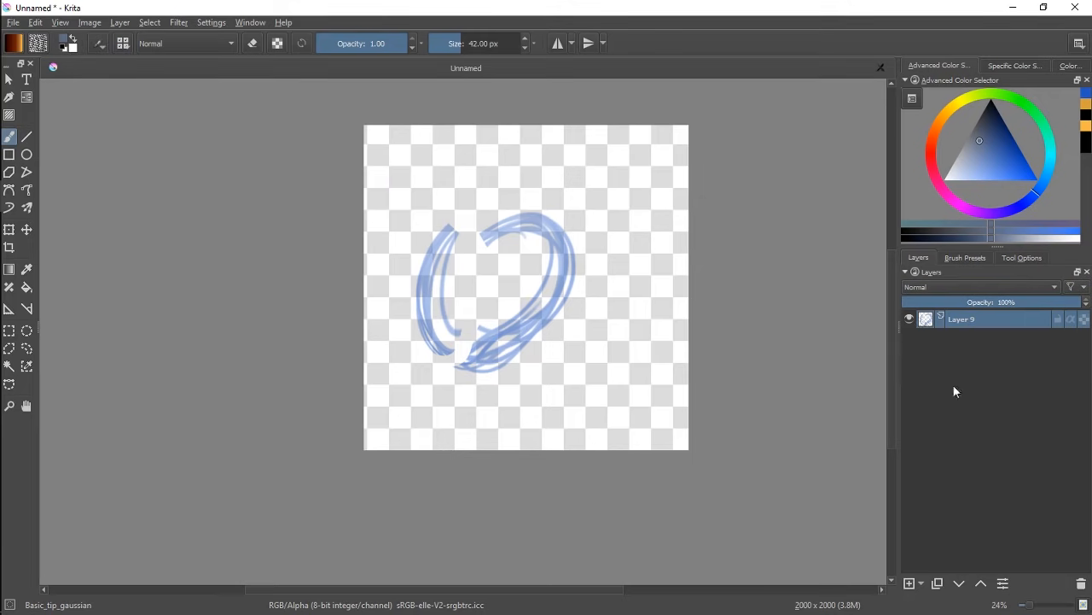
left_click(1082, 585)
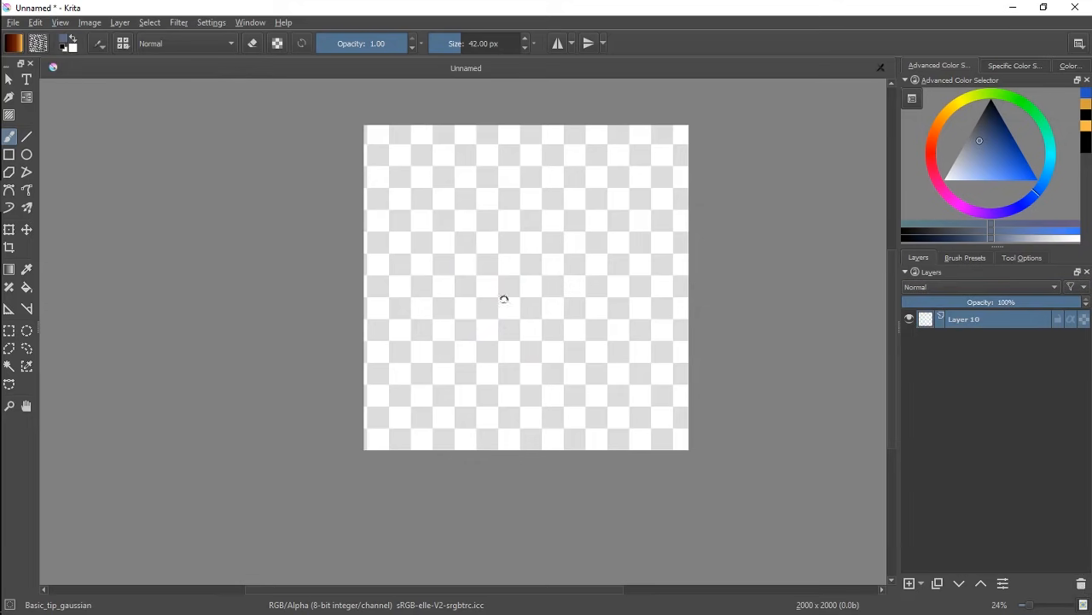
Try wrap-around mode and enable Canvas Graphics Acceleration in the Display settings
key("w")
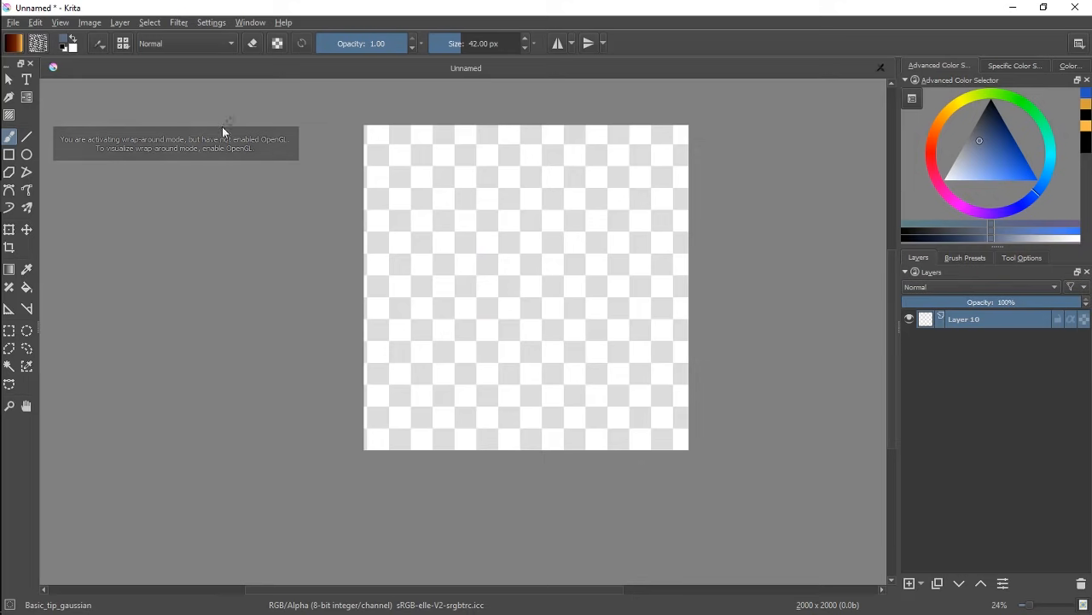
left_click(213, 25)
left_click(224, 39)
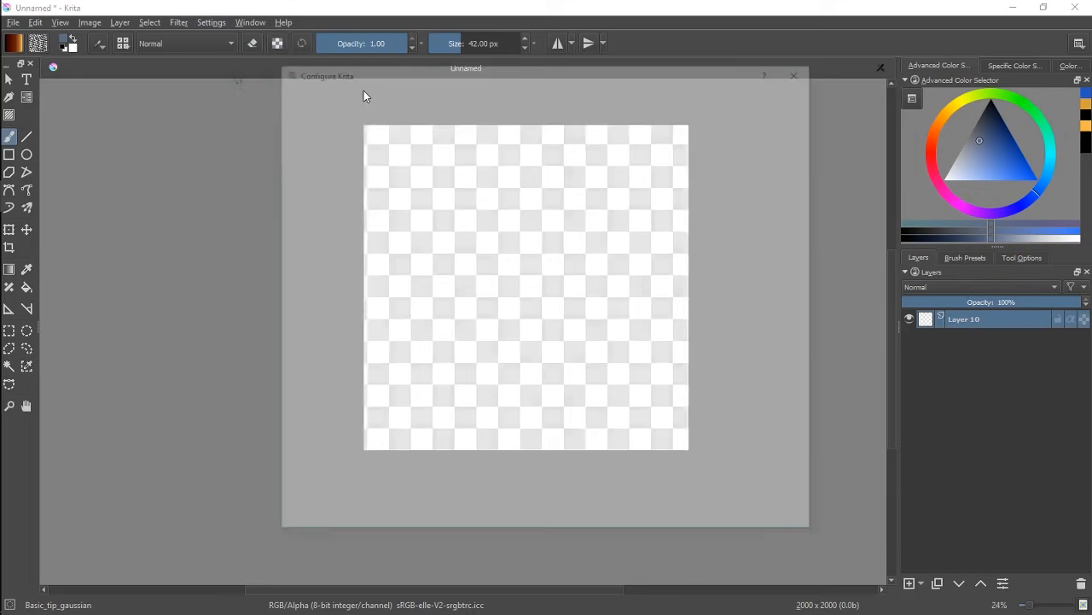
left_click(346, 238)
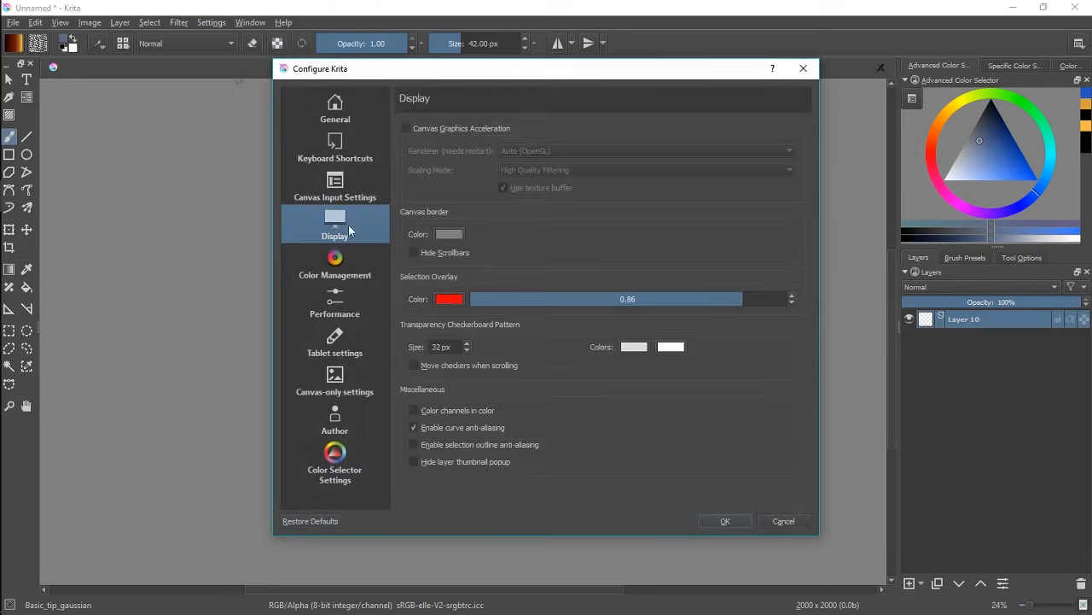
left_click(439, 128)
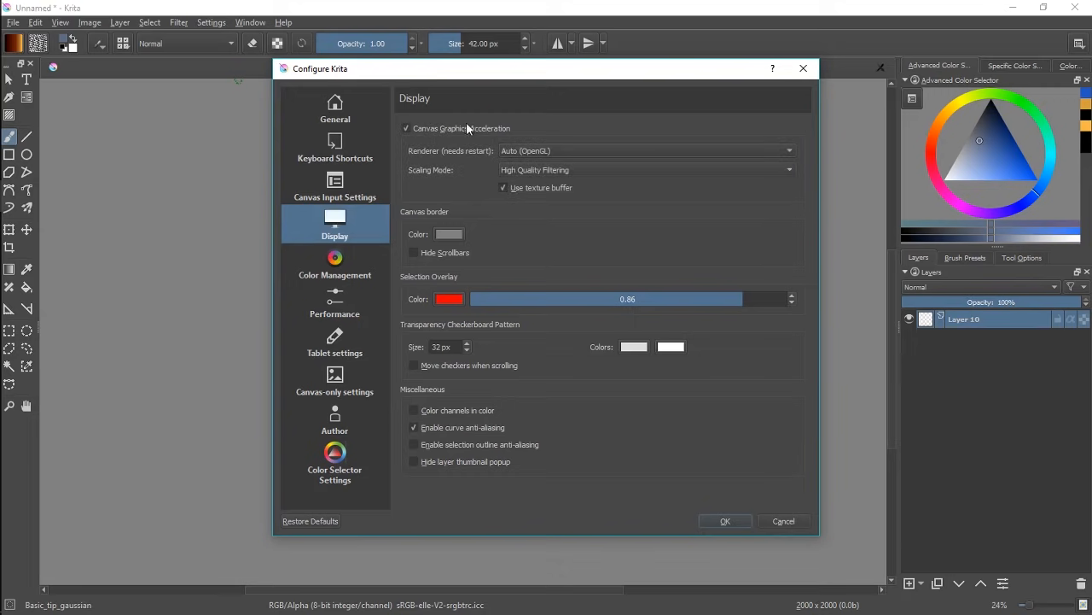
left_click(727, 520)
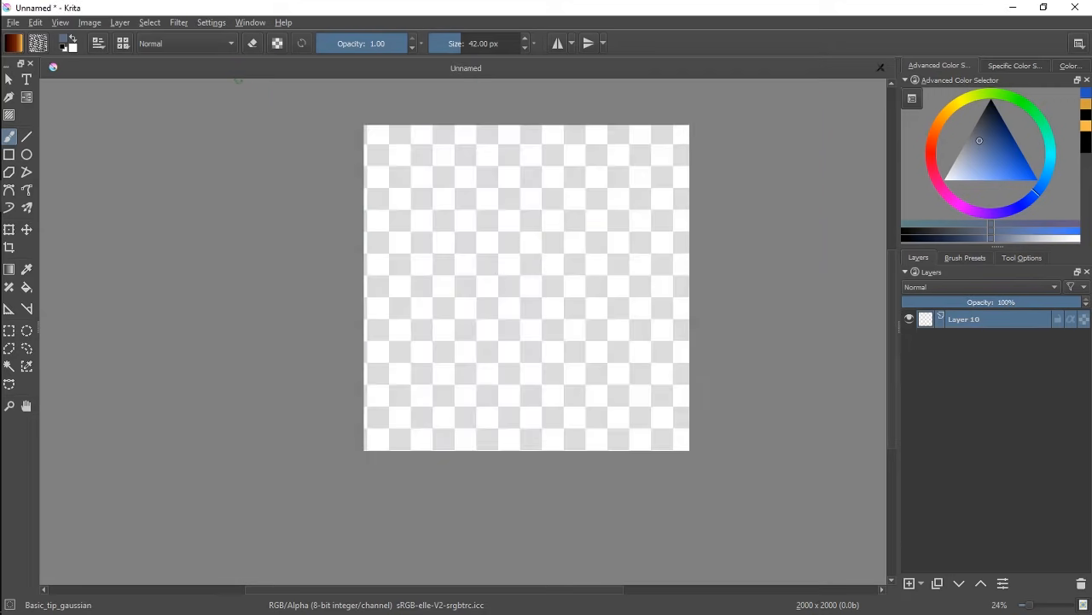
Paint two diagonal strokes on the empty layer and turn on wrap-around mode
left_click_drag(529, 257, 631, 210)
left_click_drag(491, 303, 589, 232)
key("w")
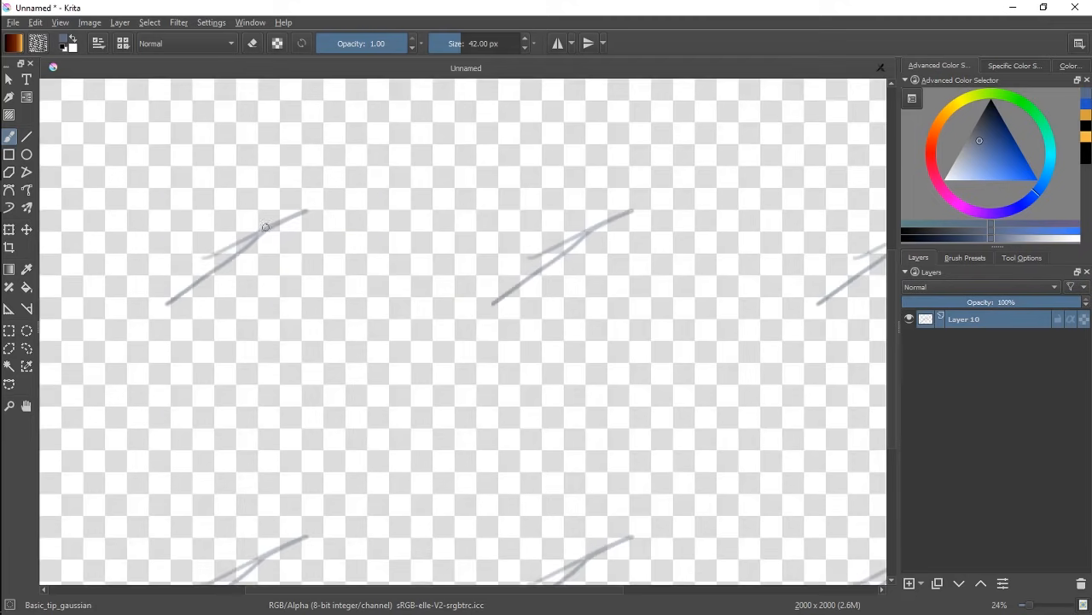
Paint overlapping horizontal strokes across the tile edges, first over the diagonals and again in a band below them
left_click_drag(265, 227, 615, 227)
mouse_move(305, 214)
left_mouse_down()
mouse_move(673, 226)
mouse_move(505, 223)
mouse_move(461, 211)
mouse_move(568, 205)
left_mouse_up()
left_click_drag(384, 226, 640, 231)
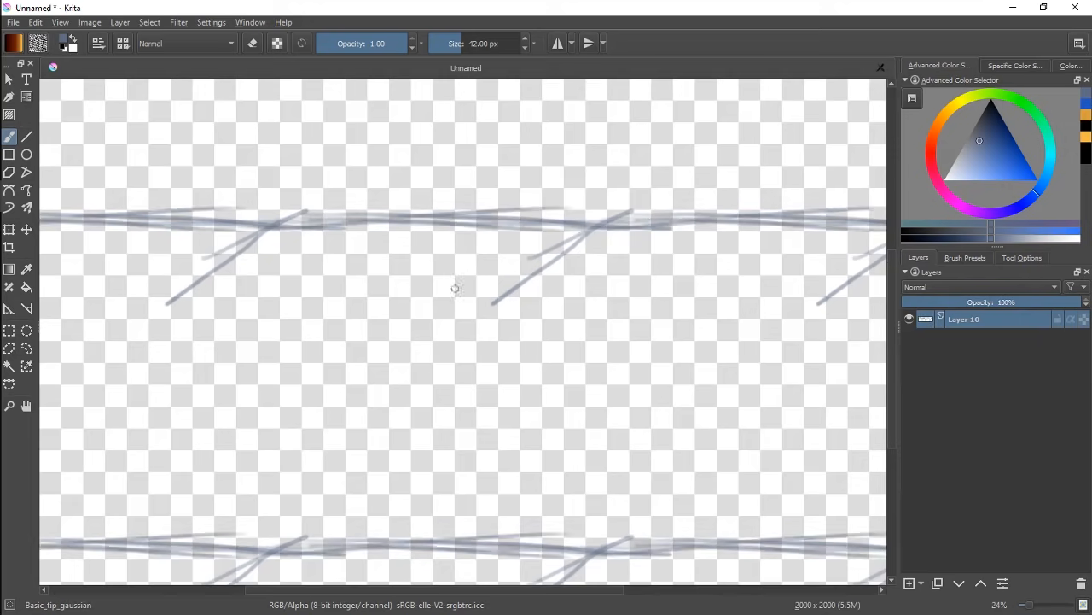
left_click_drag(397, 313, 585, 308)
left_click_drag(369, 324, 606, 321)
left_click_drag(445, 321, 626, 336)
left_click_drag(480, 332, 706, 336)
left_click_drag(531, 321, 726, 330)
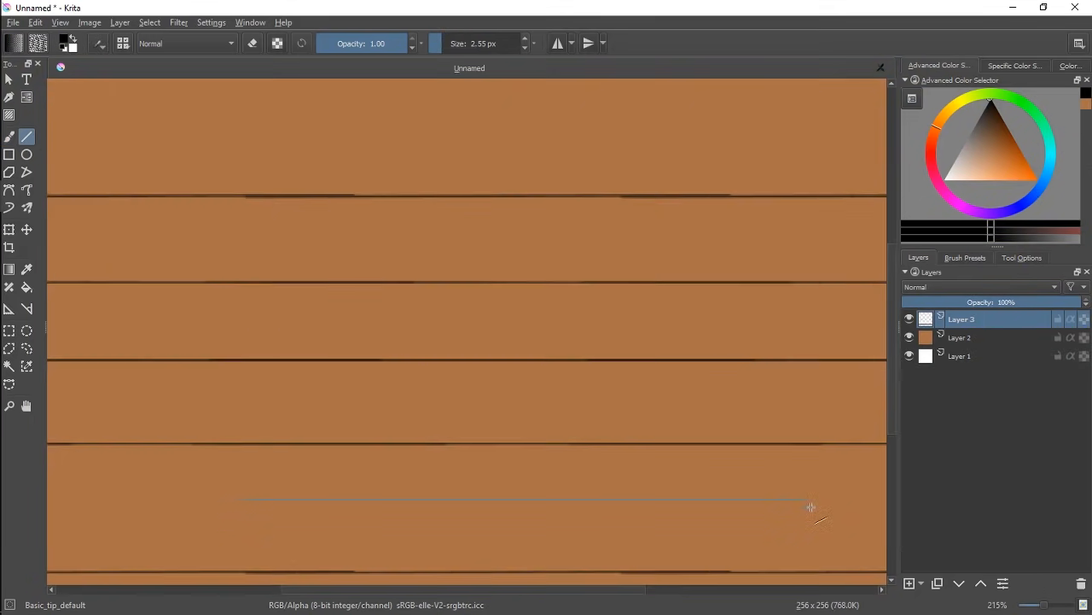
Draw another horizontal line on the brown tile and paint staggered vertical joints between the rows to form bricks
left_click_drag(811, 507, 813, 507)
key("b")
left_click_drag(573, 283, 574, 359)
left_click_drag(664, 361, 663, 444)
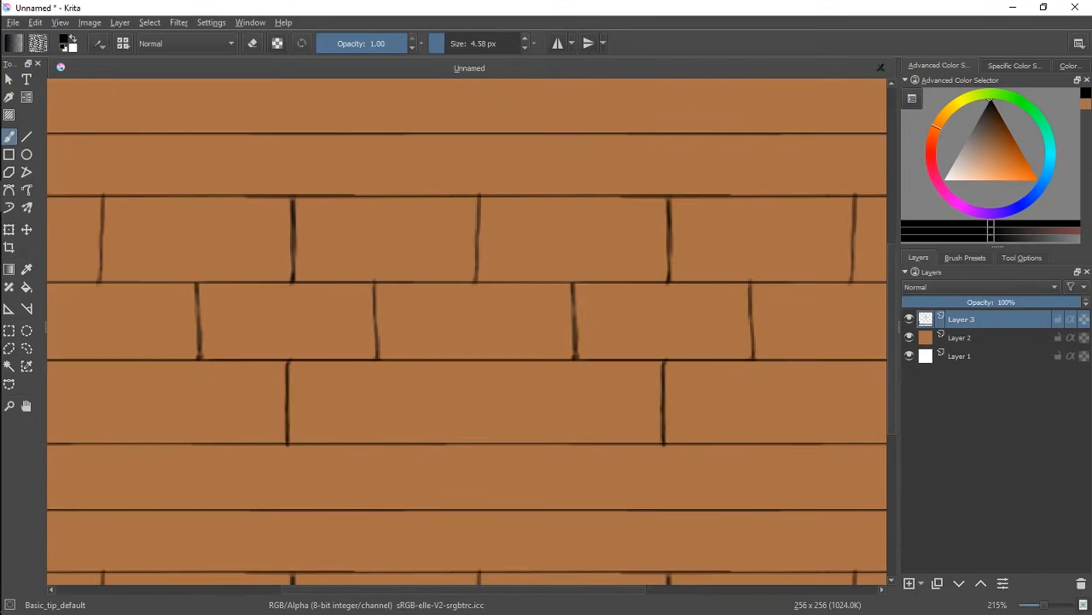
left_click_drag(486, 361, 485, 443)
Set the brush opacity to 0.55 and thicken the black joints around the bricks with short strokes
left_click(367, 44)
left_click_drag(559, 214, 562, 291)
left_click_drag(554, 543, 680, 539)
left_click_drag(705, 388, 688, 395)
left_click_drag(357, 400, 548, 401)
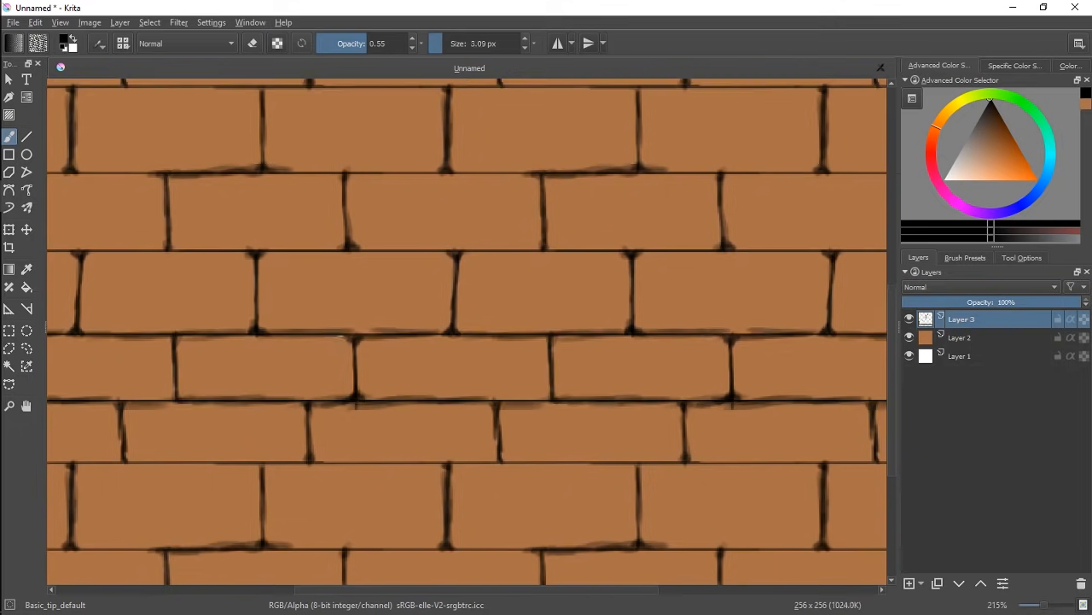
Retrace the horizontal and vertical joints across the rows to build darker, rougher mortar lines
left_click_drag(458, 256, 628, 254)
left_click_drag(686, 461, 749, 462)
left_click_drag(636, 466, 640, 540)
left_click_drag(459, 258, 455, 331)
left_click_drag(719, 176, 723, 247)
left_click_drag(555, 401, 683, 403)
left_click_drag(256, 261, 258, 329)
left_click_drag(461, 257, 458, 327)
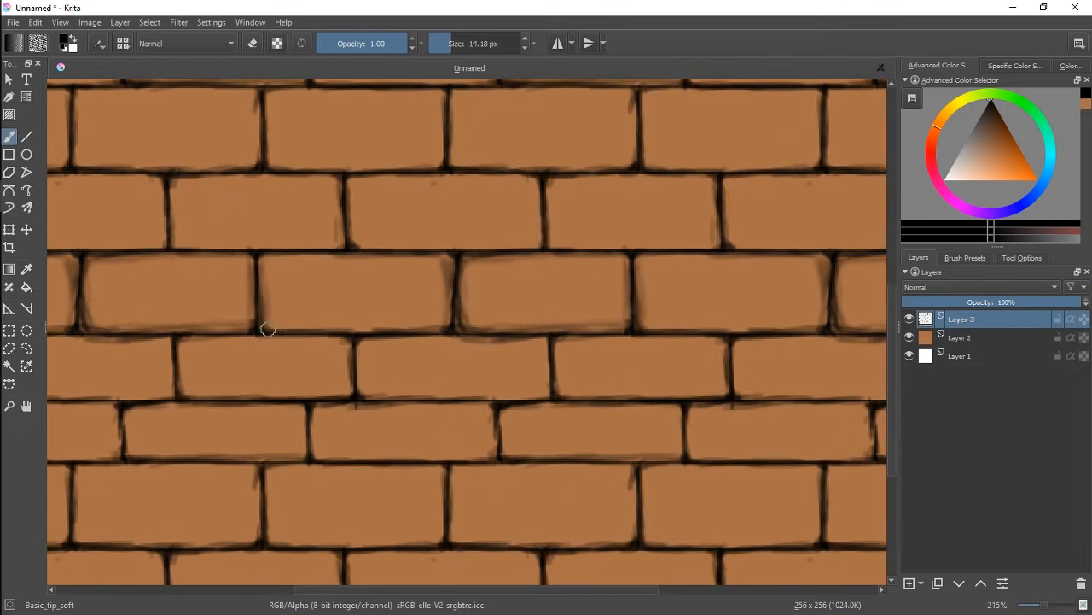
Shade the inner edges of the bricks along the joints with the Basic_tip_soft brush at about 14 px
left_click_drag(543, 181, 545, 248)
left_click_drag(360, 396, 546, 394)
left_click_drag(504, 419, 674, 407)
left_click_drag(388, 404, 491, 406)
left_click_drag(623, 259, 581, 272)
Add a new layer and soften the brick edges by painting over them in the base brown
left_click(909, 583)
left_click_drag(531, 194, 618, 194)
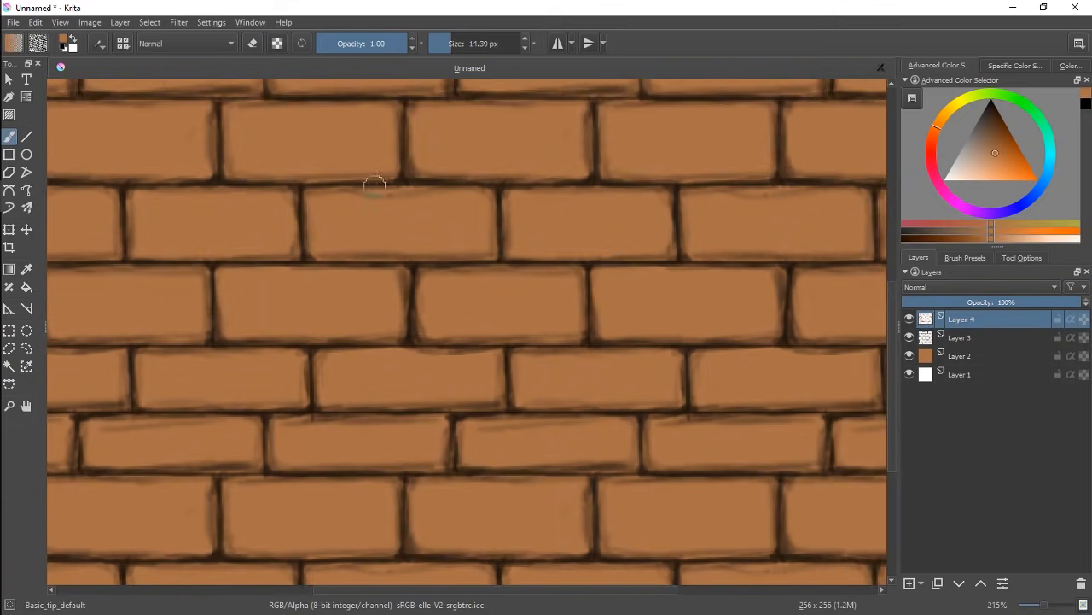
left_click_drag(413, 174, 545, 175)
left_click_drag(527, 406, 623, 406)
Add another layer and paint lighter brown highlights along the brick edges with a small Basic_tip_gaussian brush
left_click(909, 583)
left_click(987, 157)
left_click_drag(422, 282, 474, 275)
left_click_drag(419, 294, 427, 338)
left_click_drag(225, 403, 295, 404)
left_click_drag(332, 353, 425, 351)
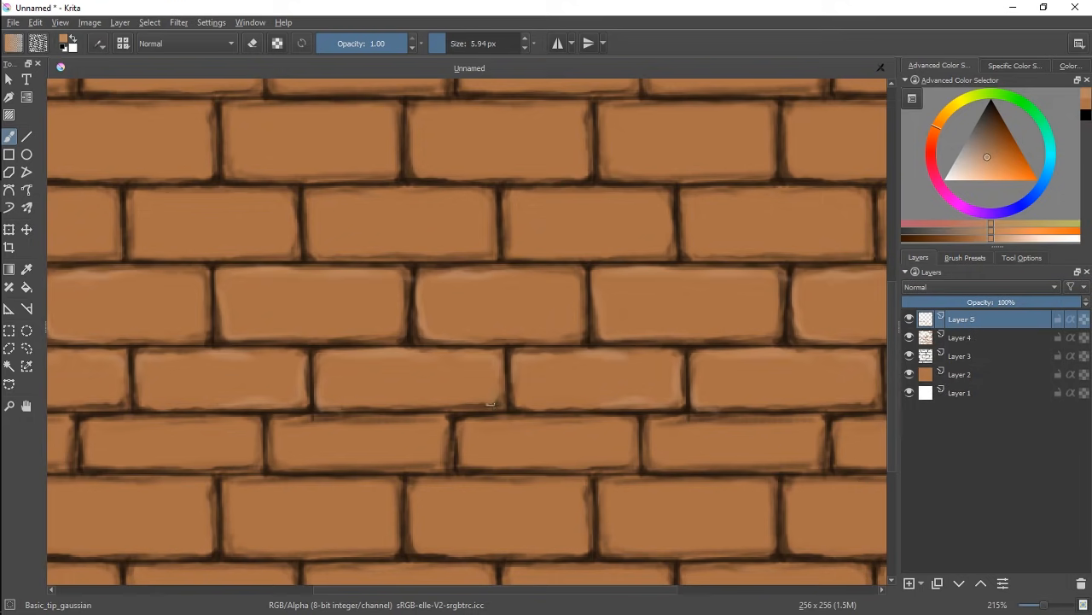
left_click_drag(367, 405, 491, 405)
left_click(178, 23)
left_click(801, 89)
left_click(948, 366)
Choose a paler tan and paint brighter highlights along the upper and side edges of the bricks
scroll(402, 305, "up", 2)
left_click(979, 166)
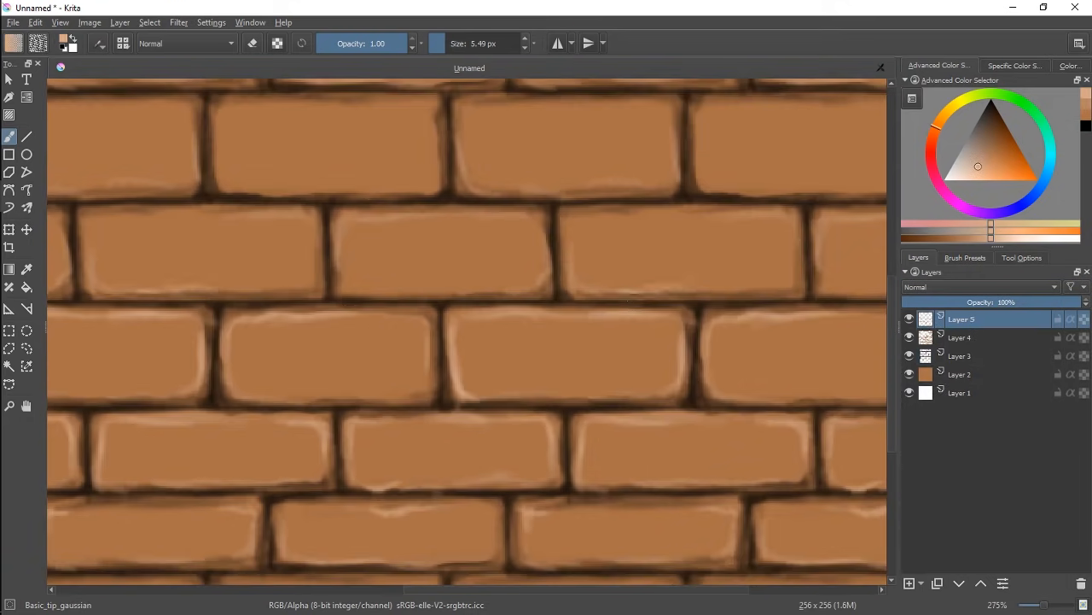
scroll(467, 331, "down", 2)
left_click_drag(657, 126, 687, 149)
left_click_drag(503, 127, 499, 193)
left_click_drag(583, 307, 622, 299)
Choose a near-white tan and add fine highlights and scratches to the brick edges and faces
left_click(961, 169)
left_click_drag(502, 174, 483, 195)
left_click_drag(522, 179, 596, 189)
left_click_drag(535, 213, 584, 210)
left_click_drag(461, 359, 477, 304)
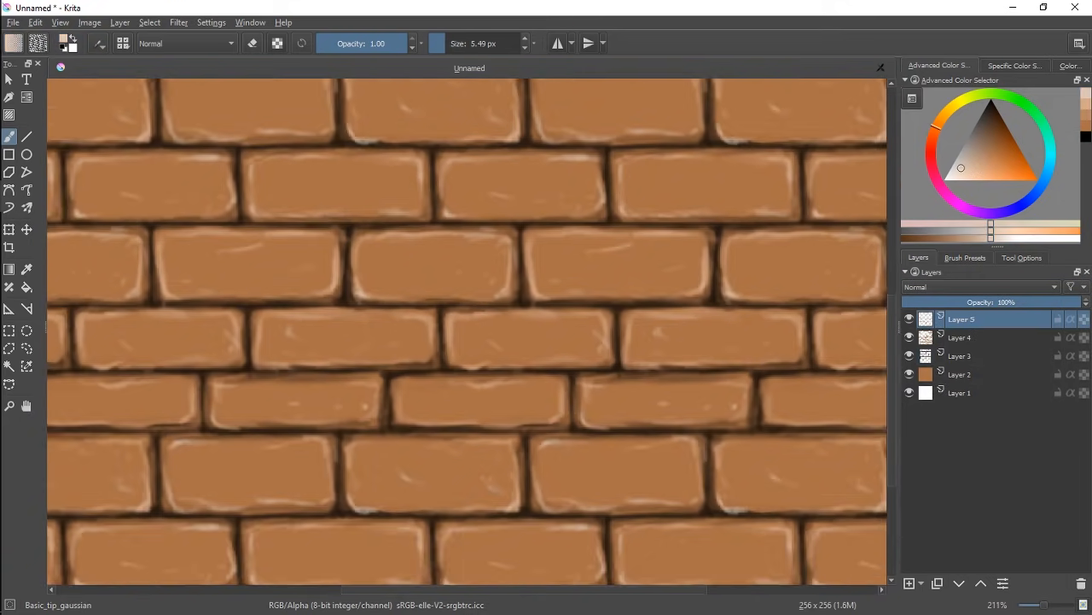
Add a new layer in Overlay mode and paint saturated orange-brown tints across the brick faces
left_click(1013, 153)
left_click(908, 583)
left_click_drag(411, 416, 533, 416)
left_click_drag(766, 490, 860, 488)
Choose a near-black brown and darken the horizontal and vertical joints between the bricks
left_click(990, 108)
left_click_drag(493, 148, 671, 147)
left_click_drag(573, 396, 567, 429)
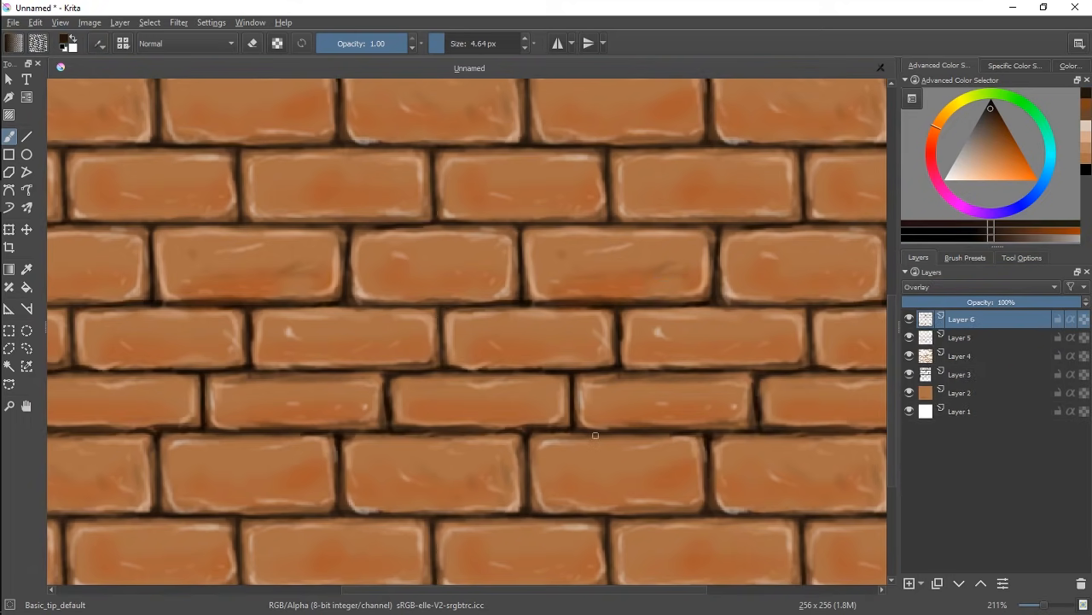
Add another layer, pick a pale colour and paint more strokes on the bricks of the middle row
left_click(909, 583)
left_click(962, 167)
left_click(962, 338)
mouse_move(474, 264)
left_mouse_down()
mouse_move(586, 263)
mouse_move(657, 232)
left_mouse_up()
Pick a saturated brown and a different brush preset, and return to the layer list
left_click(1001, 153)
left_click(965, 258)
left_click(1064, 398)
left_click(919, 257)
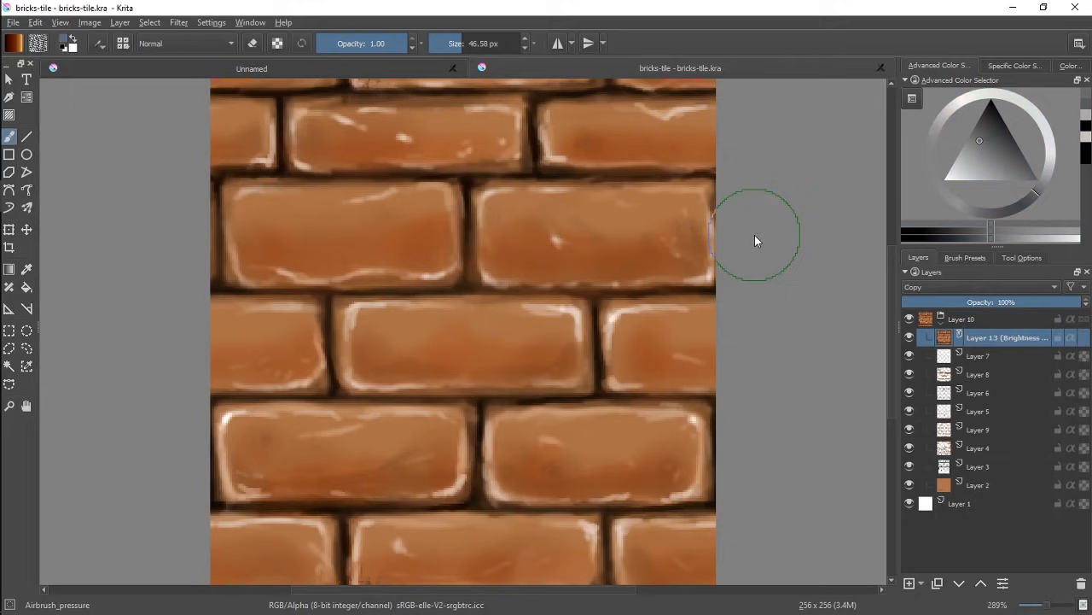
Turn on wrap-around mode for the bricks-tile document to preview the seamless pattern
mouse_move(502, 242)
left_mouse_down()
mouse_move(455, 315)
mouse_move(466, 302)
mouse_move(486, 334)
mouse_move(493, 303)
left_mouse_up()
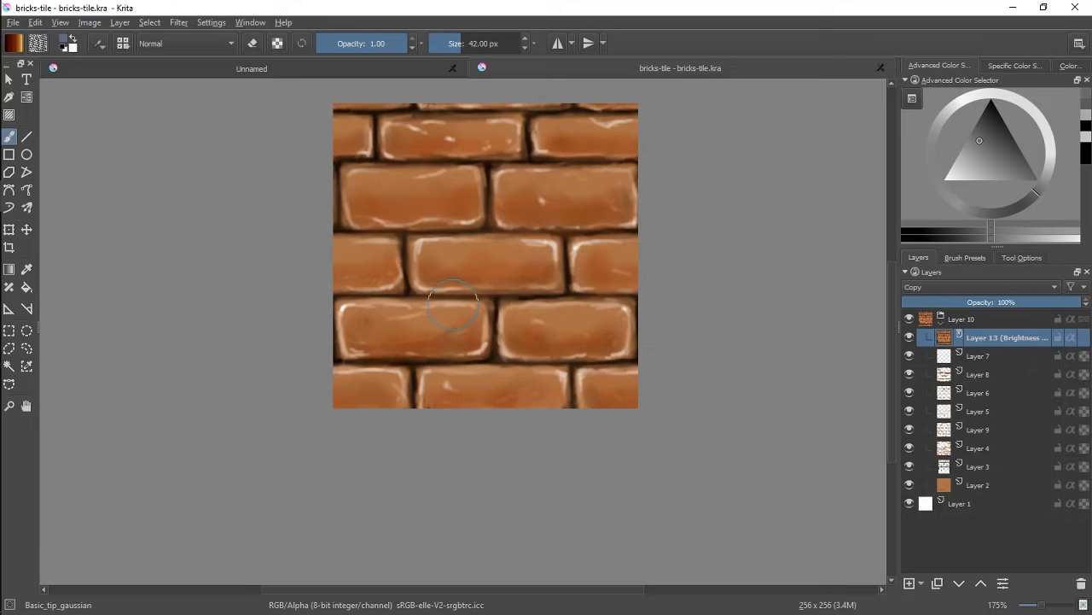
key("w")
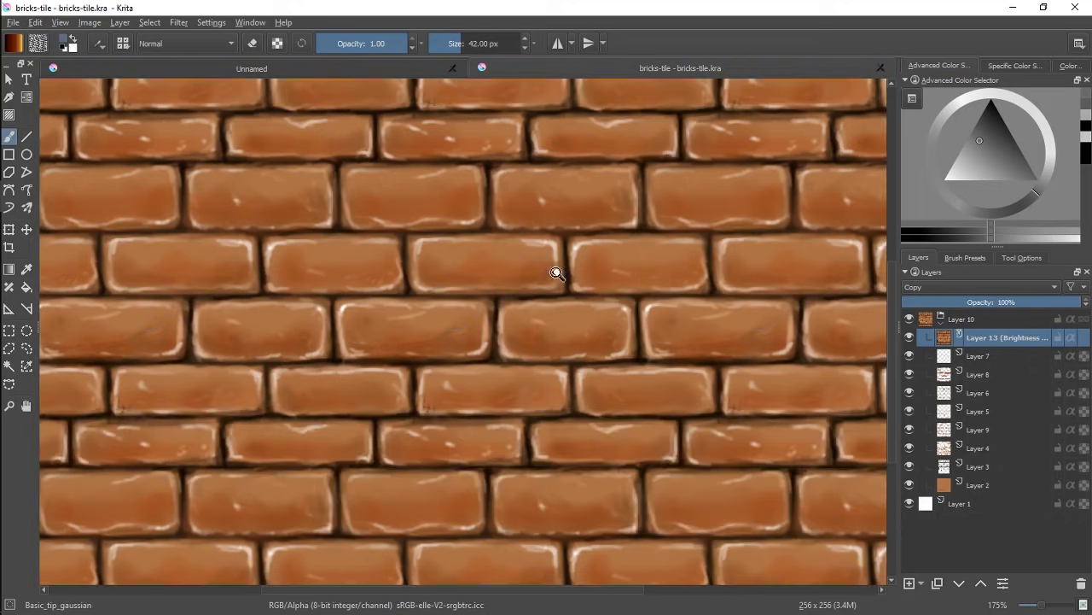
scroll(556, 273, "down", 5)
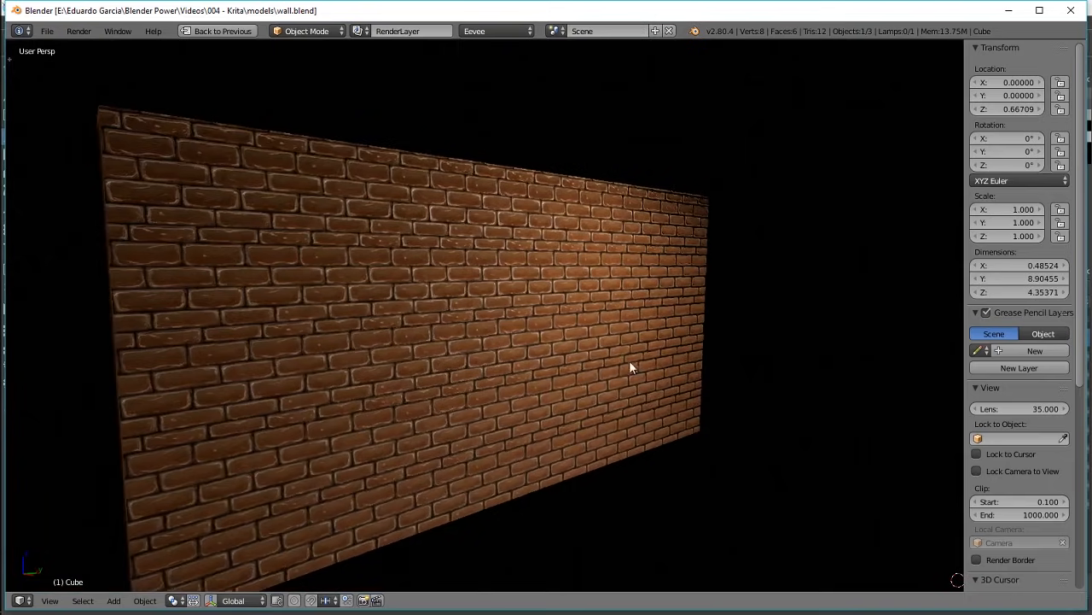
Switch to Blender and examine the brick texture on the wall model from different angles
left_click_drag(548, 358, 541, 359)
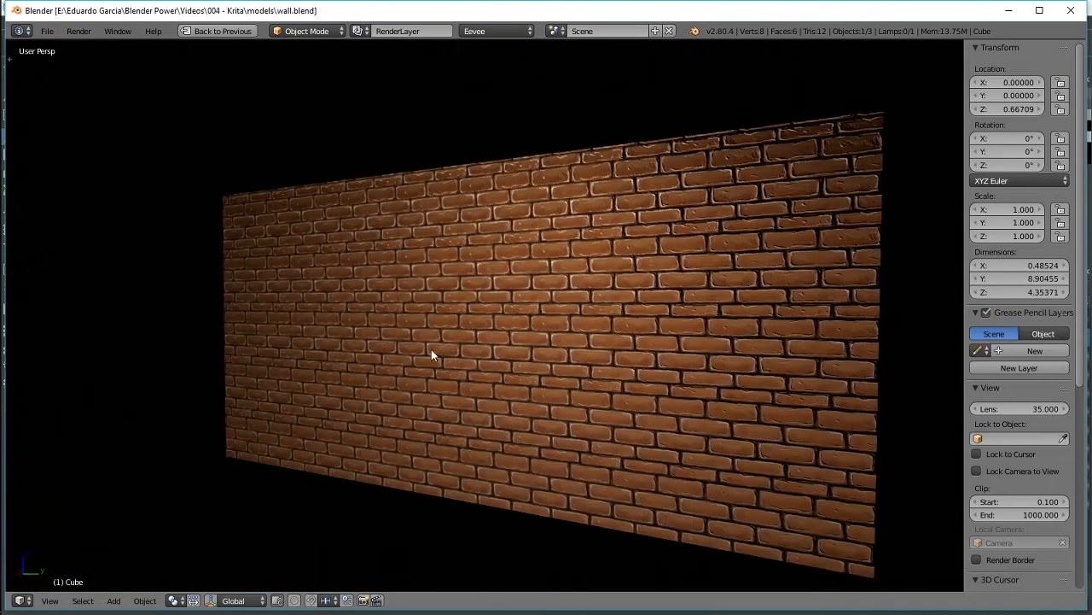
left_click_drag(432, 351, 349, 333)
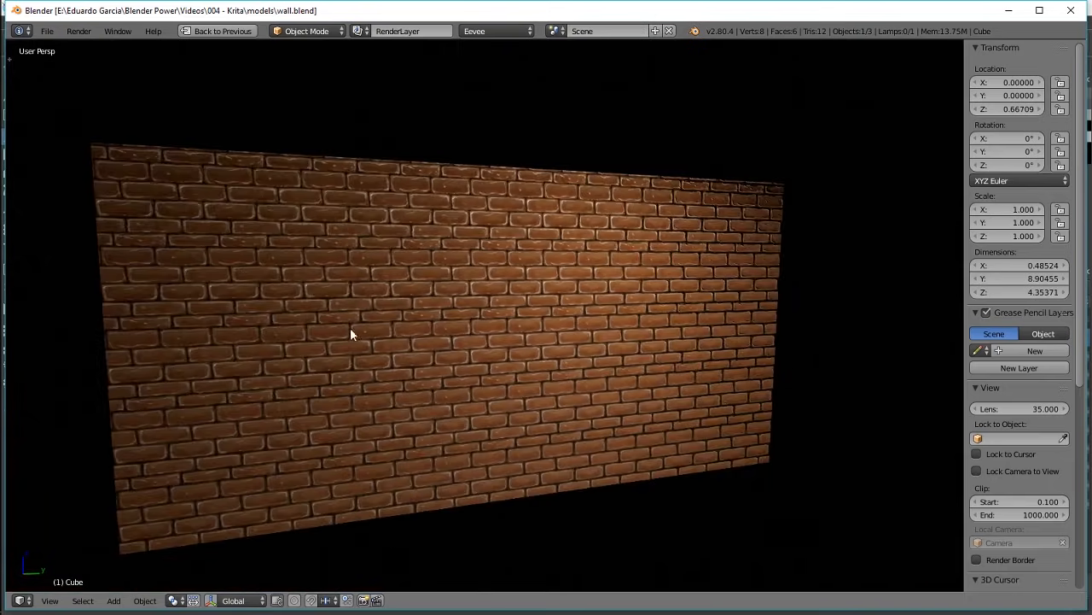
Inspect how the brick texture repeats along the wall model from steeper side angles
left_click_drag(748, 364, 351, 383)
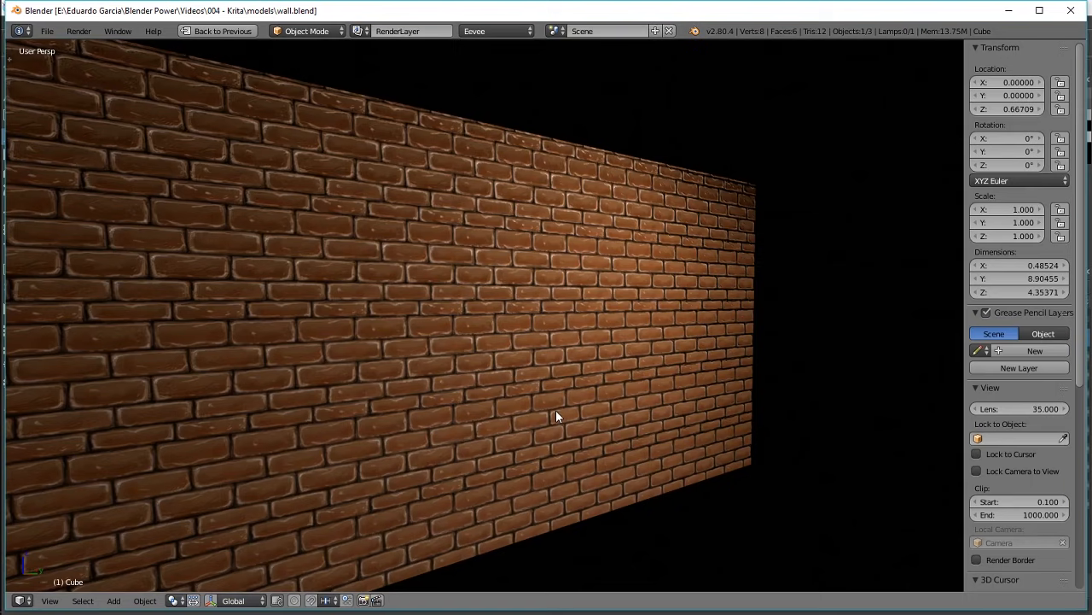
left_click_drag(548, 407, 191, 411)
left_click_drag(564, 438, 492, 443)
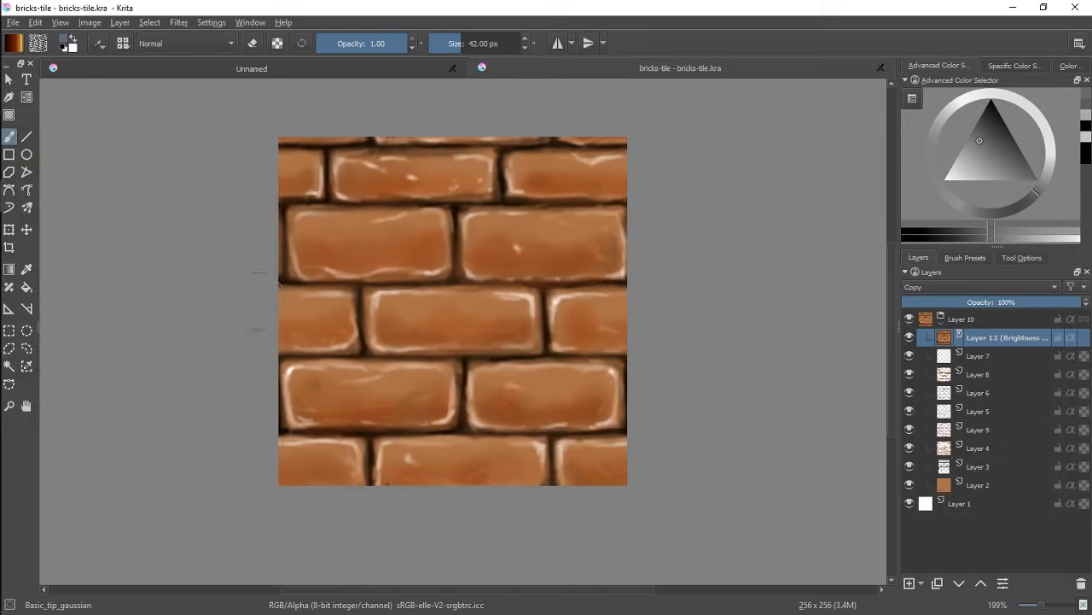
Switch back to Krita, leave wrap-around mode off and add a new layer above the brightness adjustment layer
scroll(435, 303, "up", 2)
scroll(437, 305, "down", 4)
scroll(437, 305, "up", 4)
key("w")
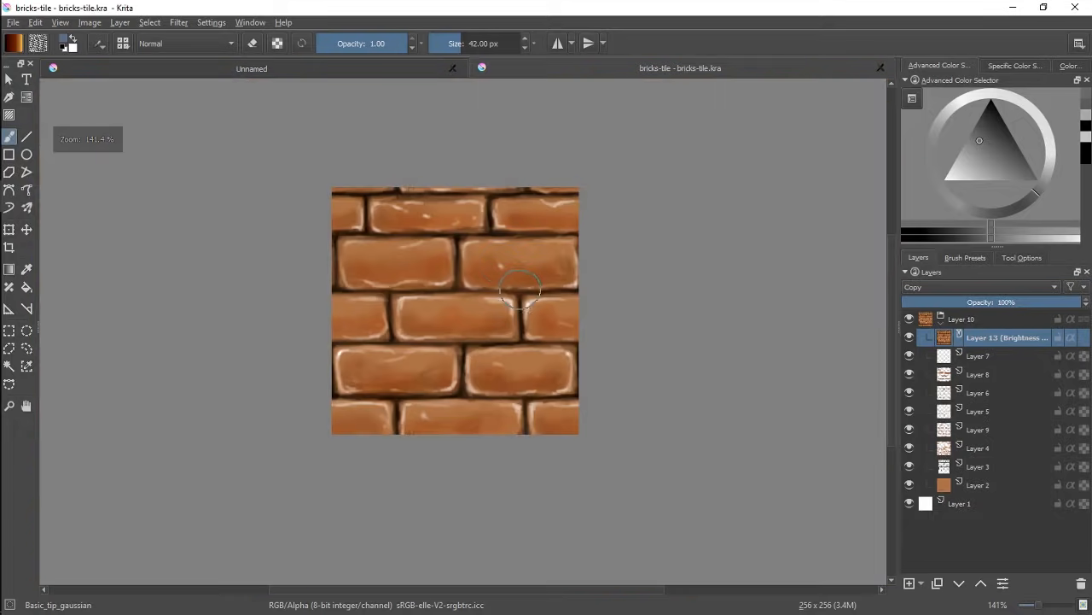
key("Insert")
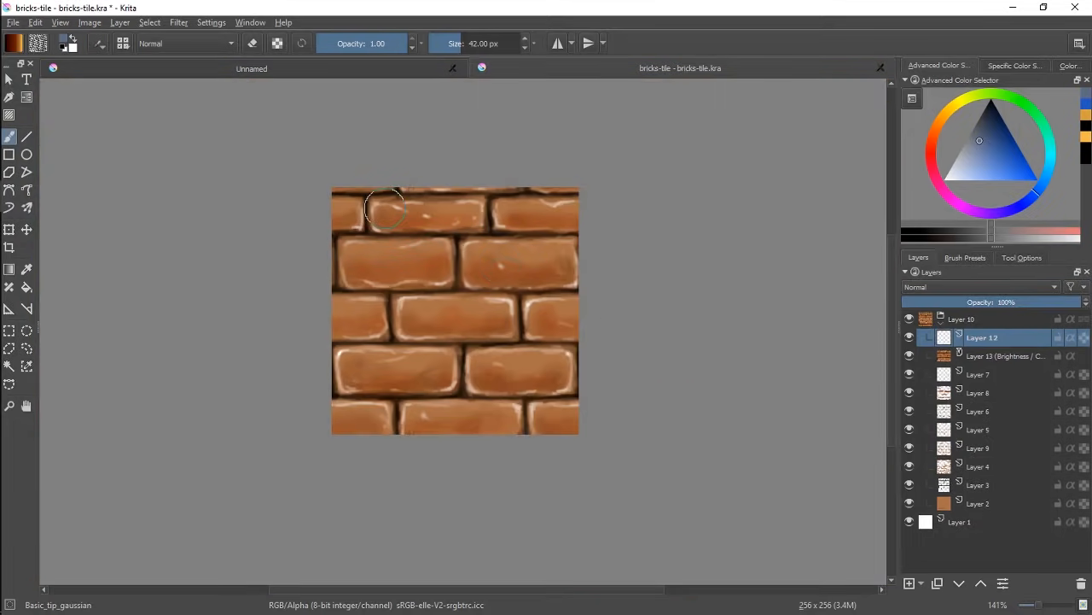
Check the Canvas Graphics Acceleration option in the display settings and close the configuration
left_click(221, 24)
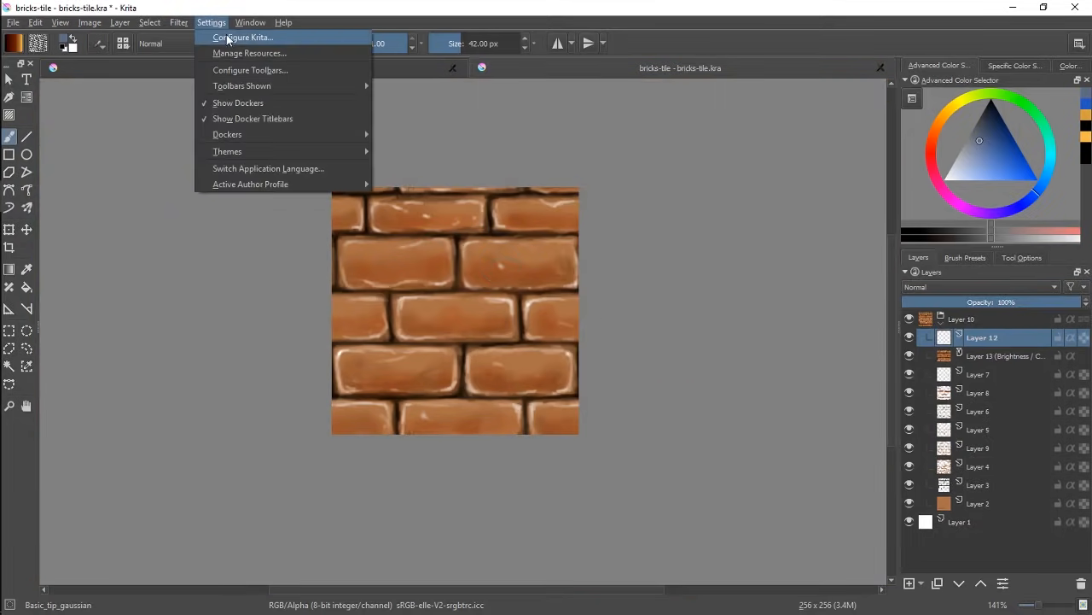
left_click(229, 39)
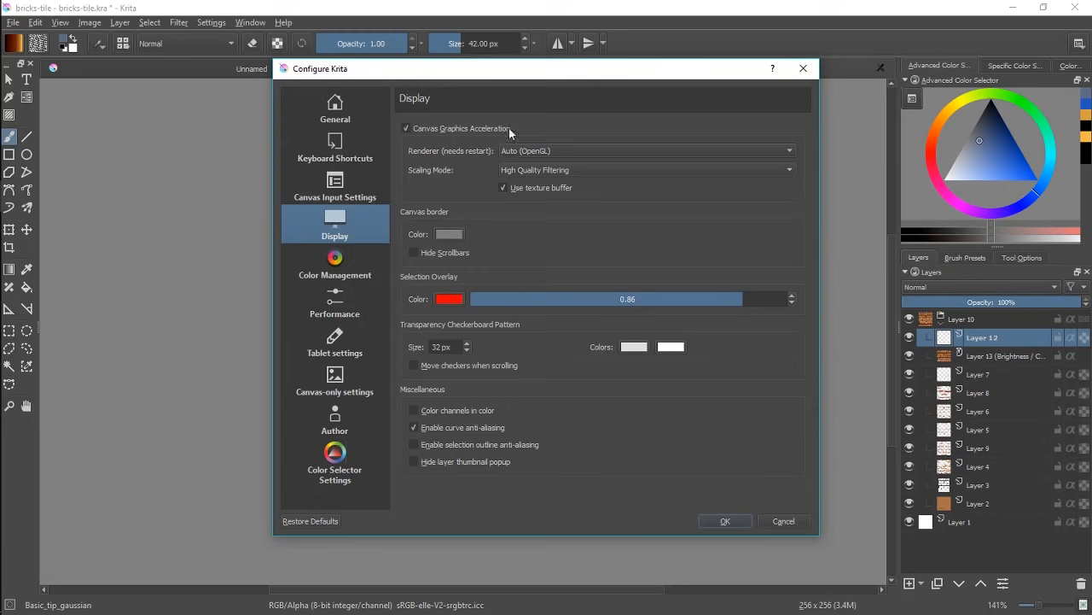
left_click(734, 521)
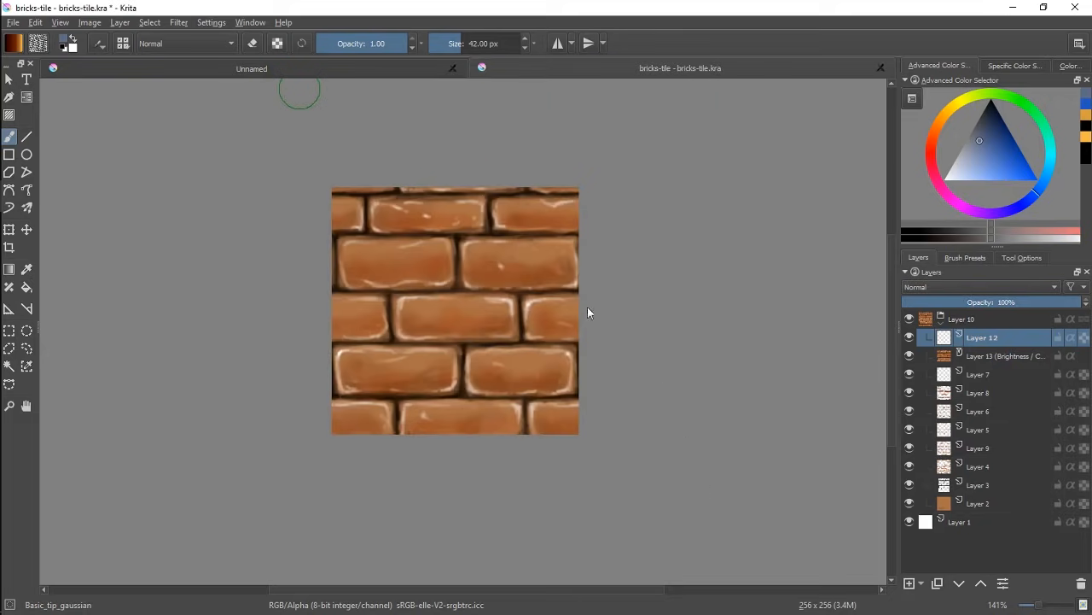
Undo a trial stroke made without wrap-around, and paint a grey stroke over the second-row bricks with wrap-around mode on
left_click_drag(570, 280, 359, 273)
key("ctrl+z")
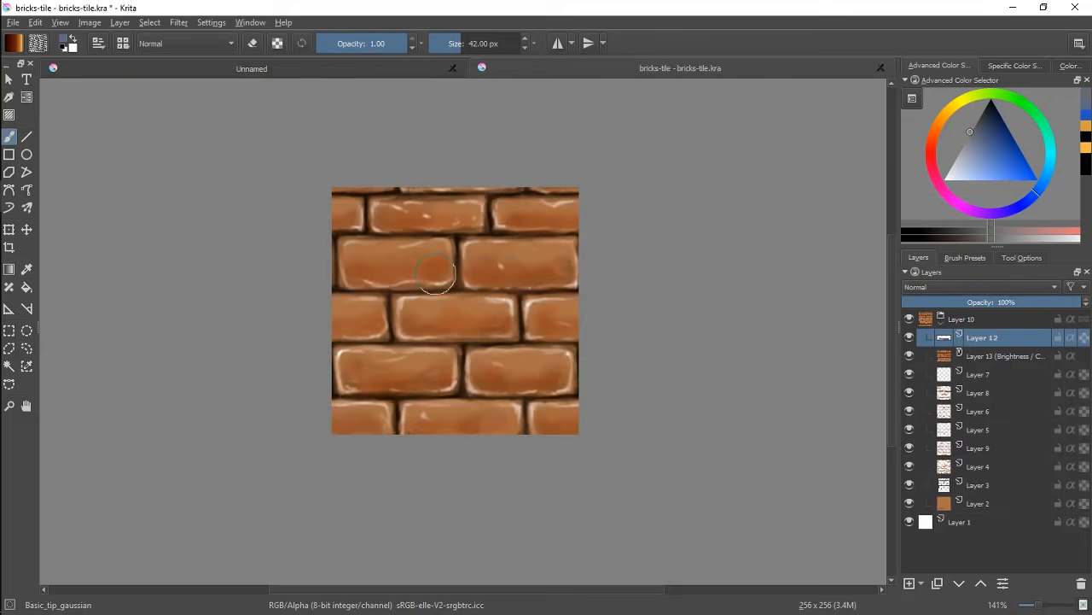
key("w")
mouse_move(559, 258)
left_mouse_down()
mouse_move(692, 257)
mouse_move(573, 254)
mouse_move(672, 261)
left_mouse_up()
key("ctrl+z")
scroll(565, 273, "down", 1)
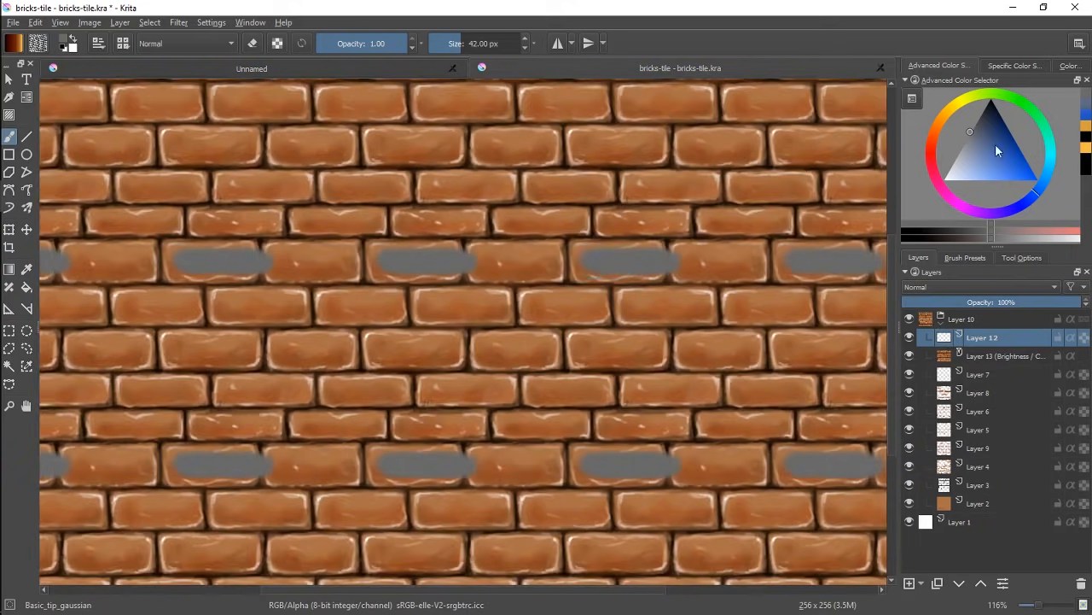
Pick black, paint a stroke over the grey one across the tile edge, and turn off wrap-around mode
left_click_drag(999, 152, 988, 102)
left_click(556, 267)
left_click_drag(556, 266, 652, 261)
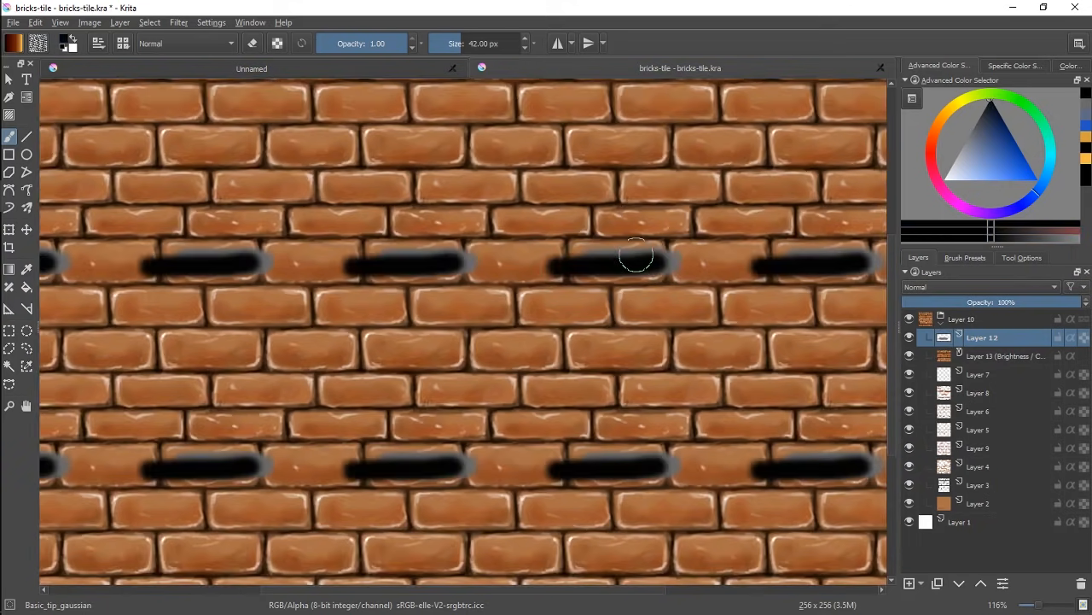
key("w")
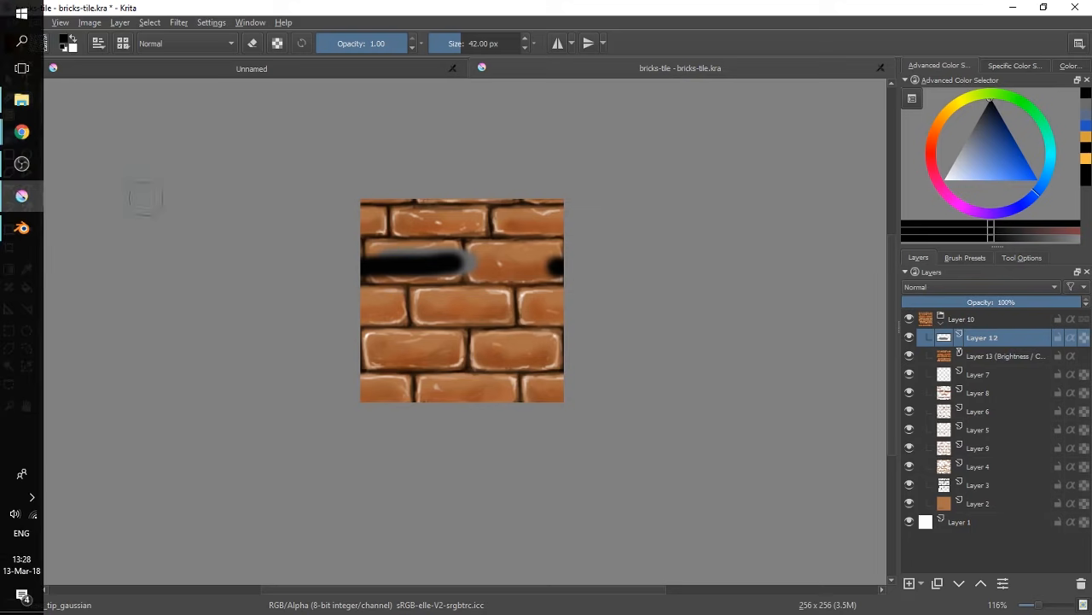
Look at the brush tool options, and return to the layer list to select Layer 7
left_click(1031, 257)
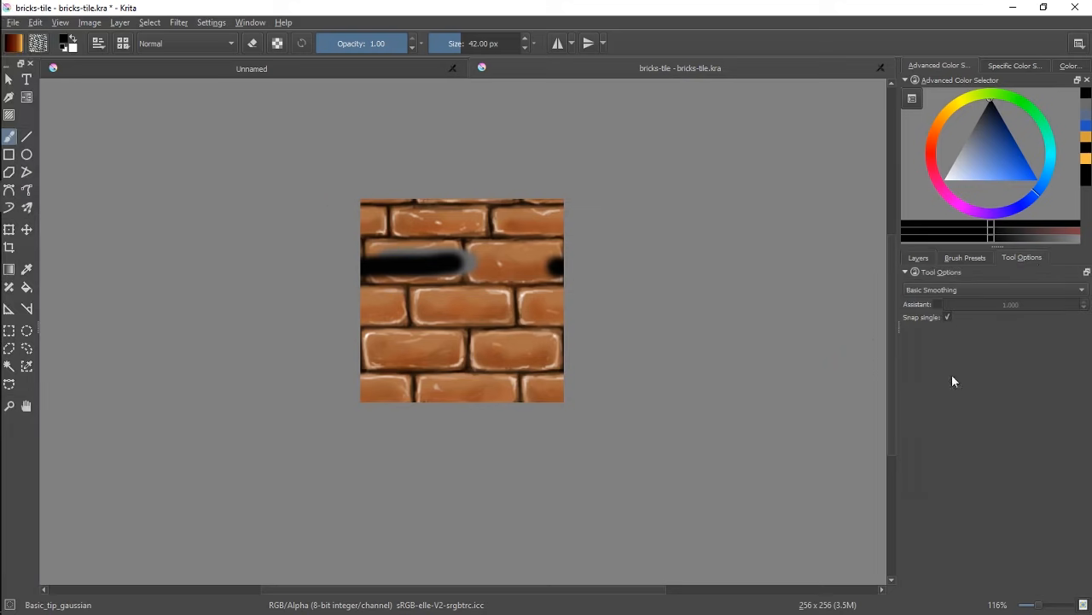
left_click(917, 258)
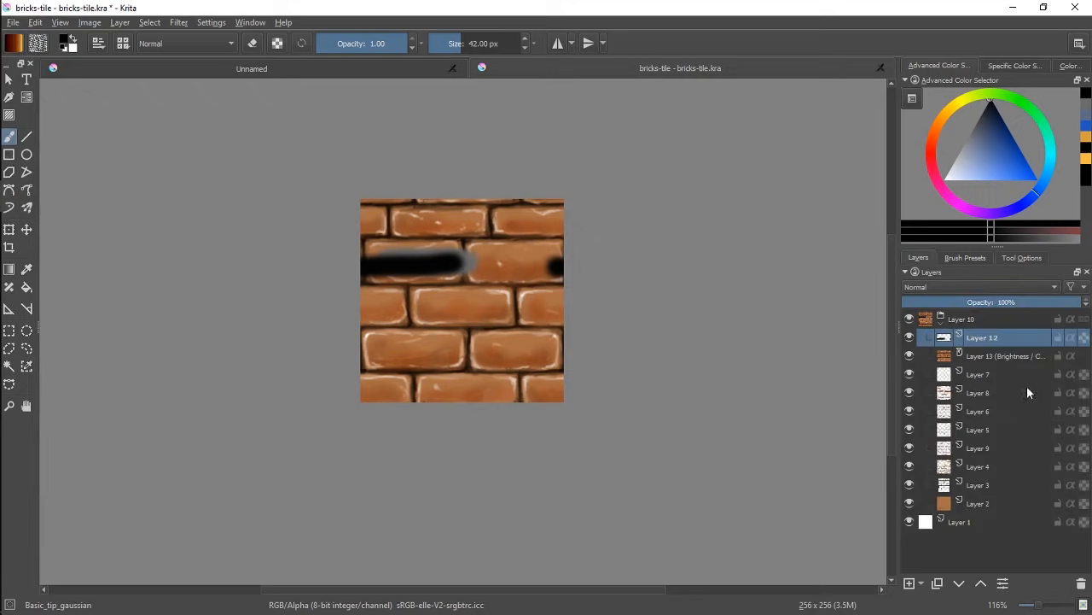
left_click(969, 379)
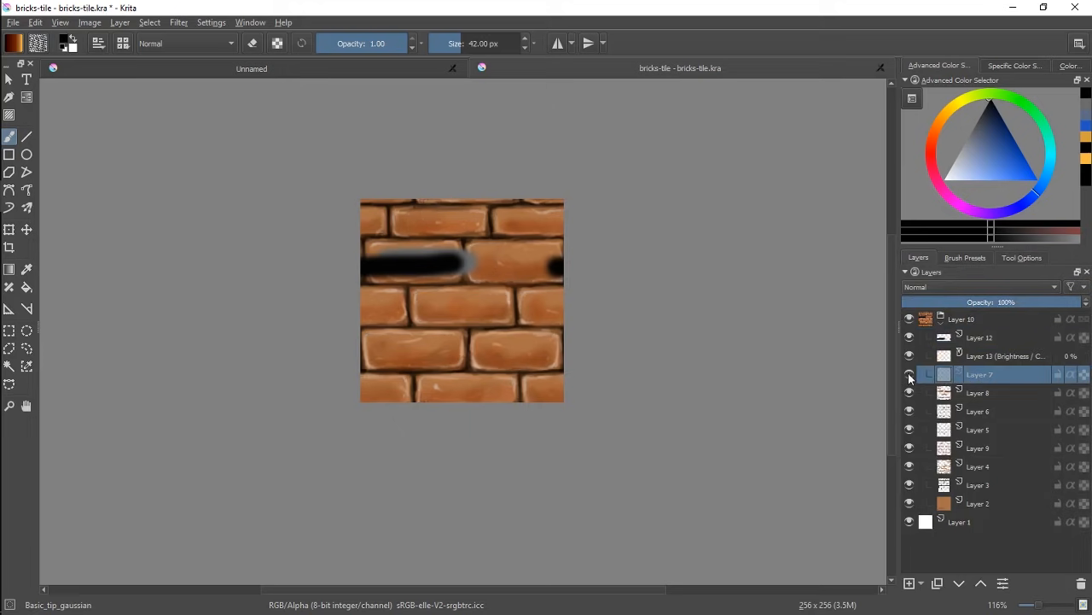